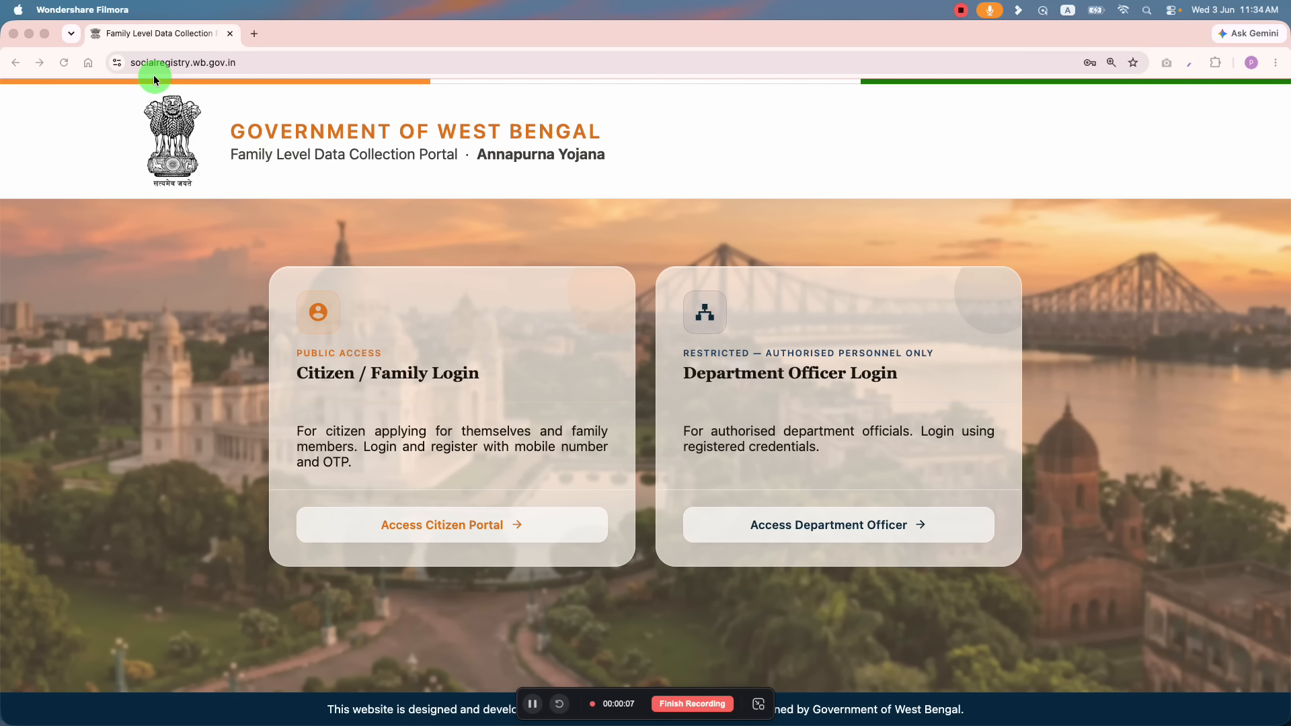
# Step: Load the Annapurna Yojana portal at socialsecurity.wb.gov.in in a new tab, then close that tab
pyautogui.click(254, 35)
pyautogui.write('s')
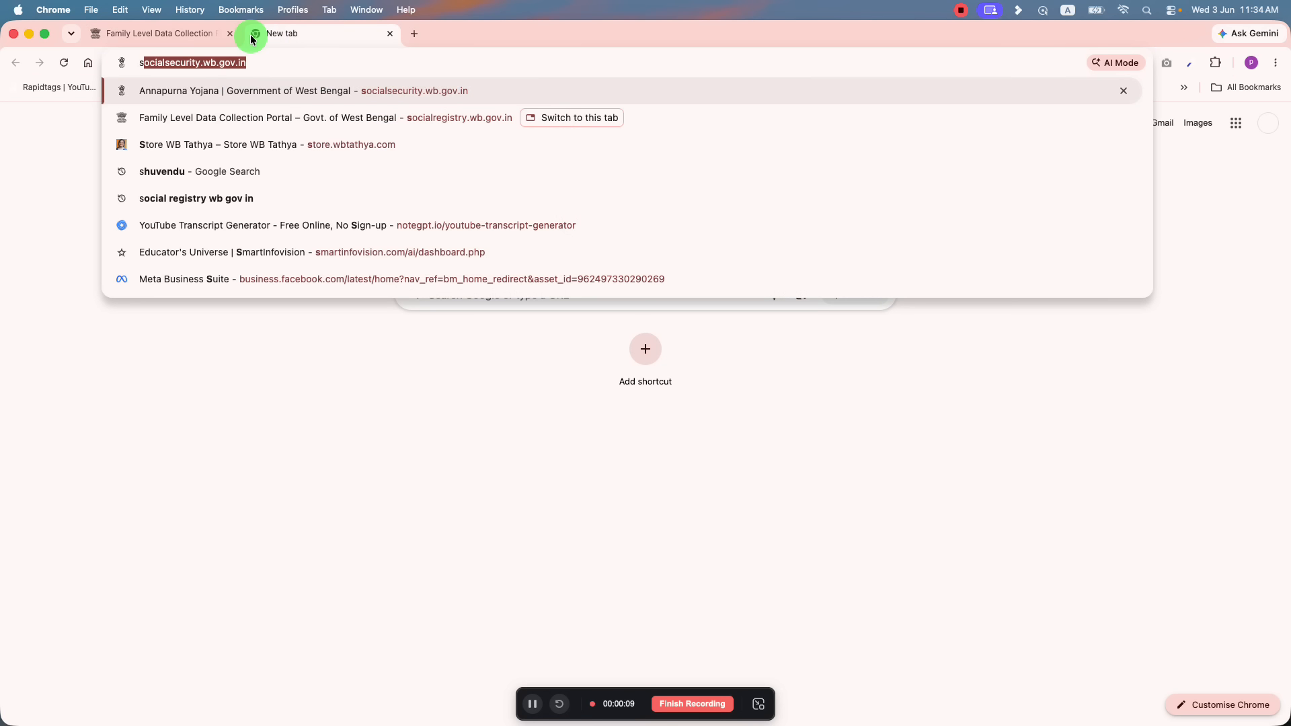
pyautogui.press('Return')
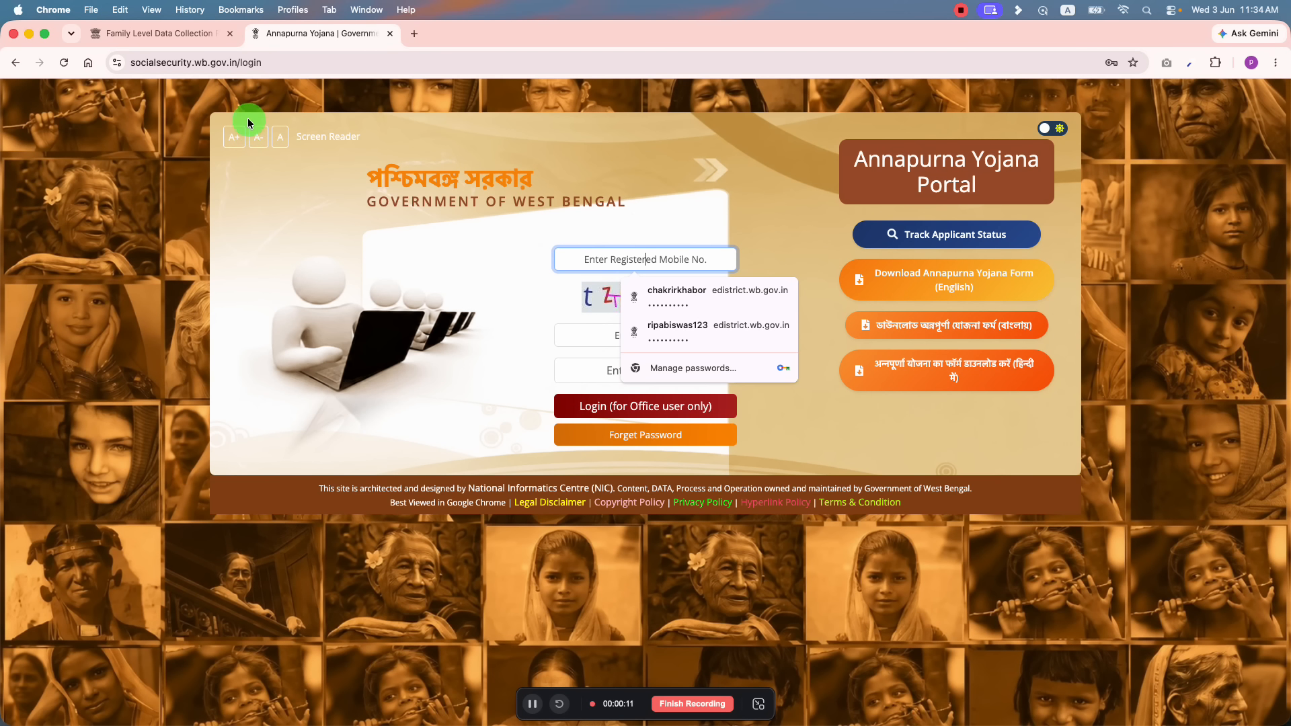
pyautogui.click(663, 156)
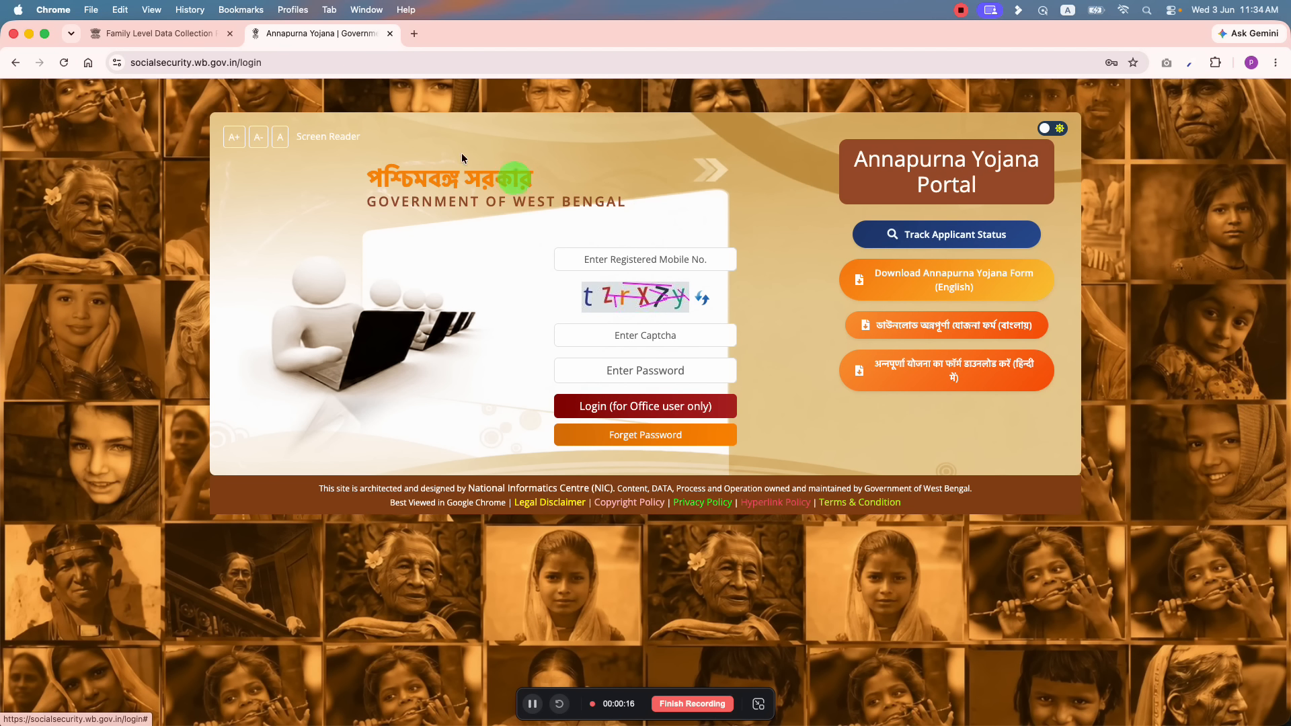
pyautogui.click(388, 35)
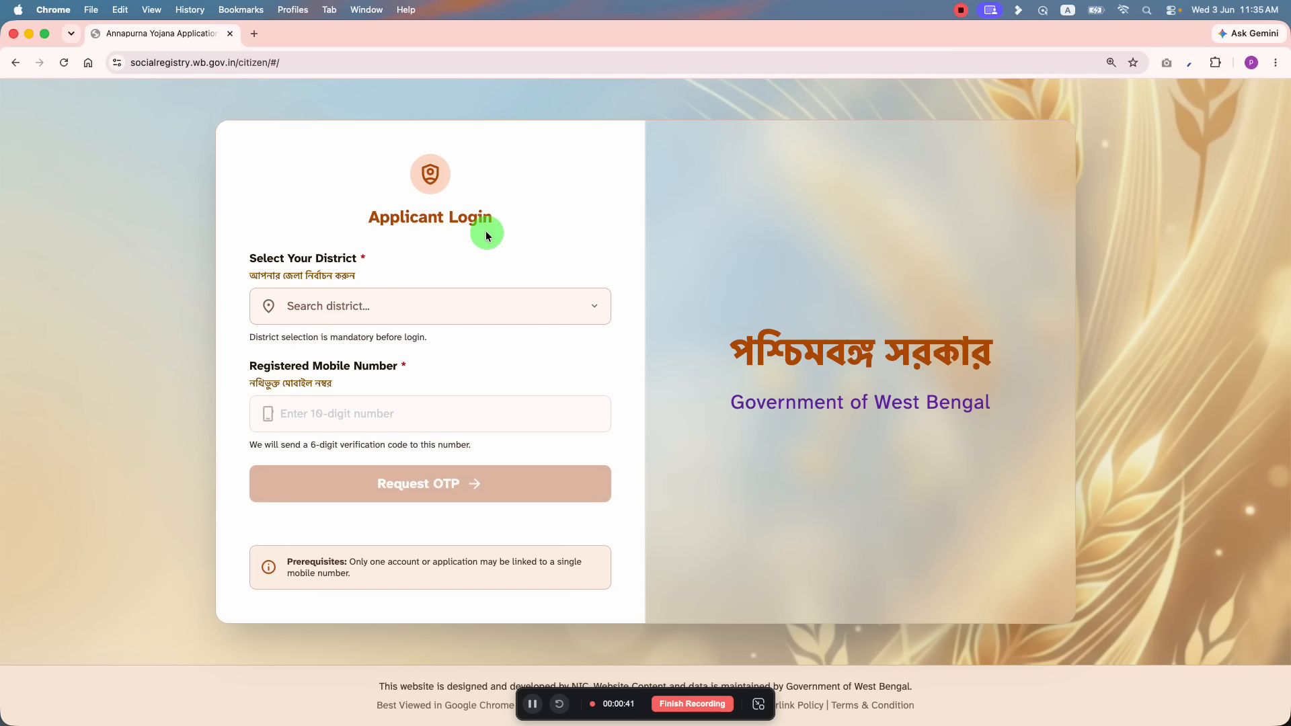
# Step: Choose 24 PARAGANAS NORTH as the login district and refresh the captcha
pyautogui.click(434, 304)
pyautogui.scroll(-6, 447, 380)
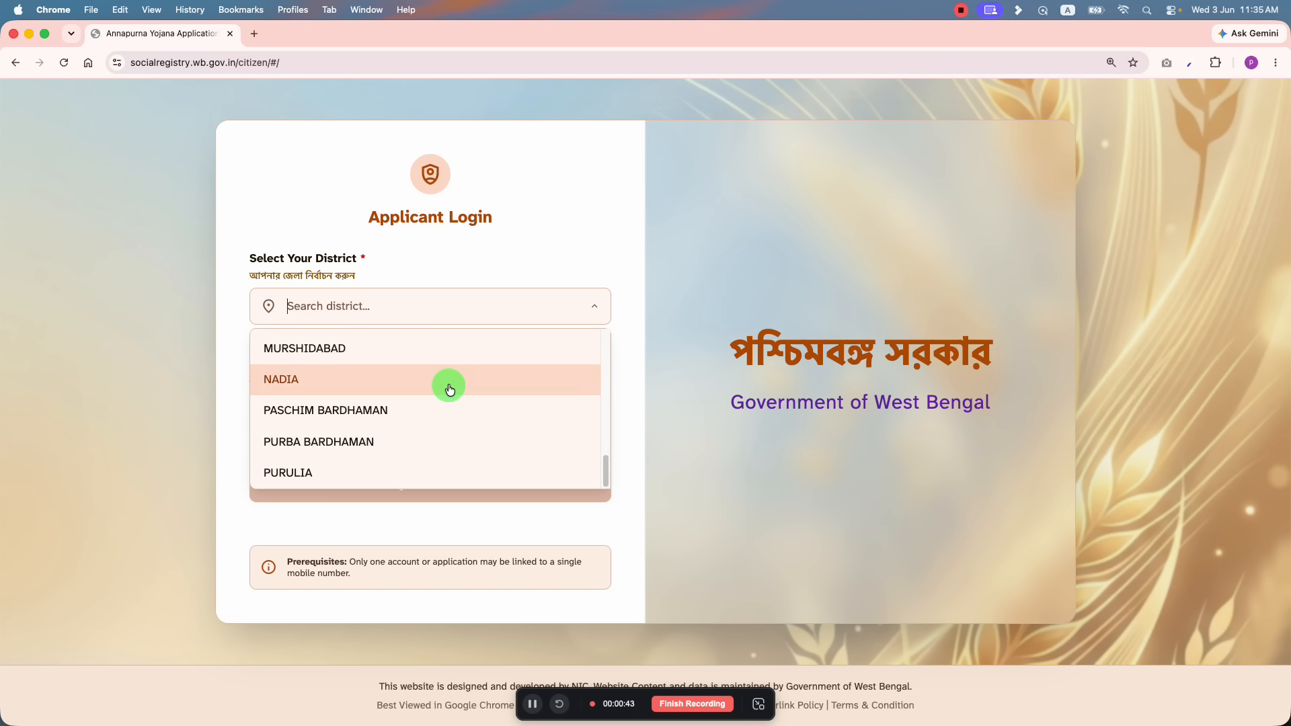
pyautogui.scroll(6, 430, 374)
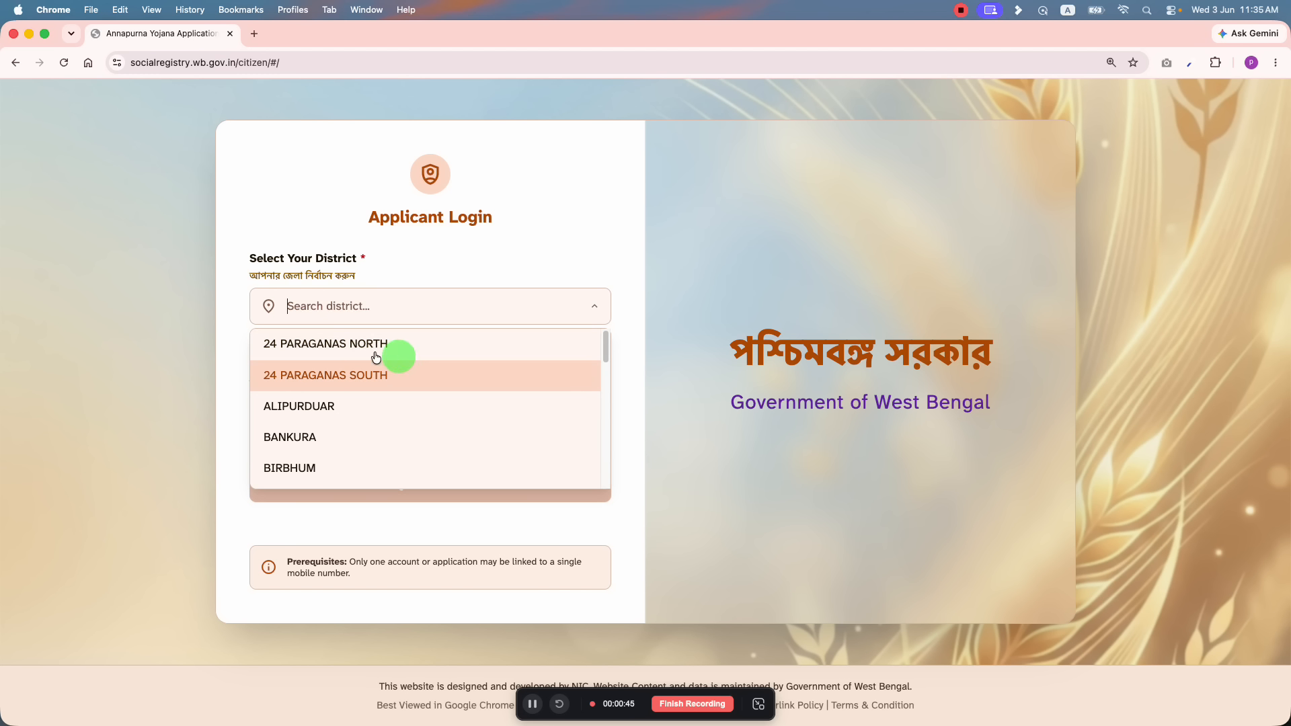
pyautogui.click(402, 354)
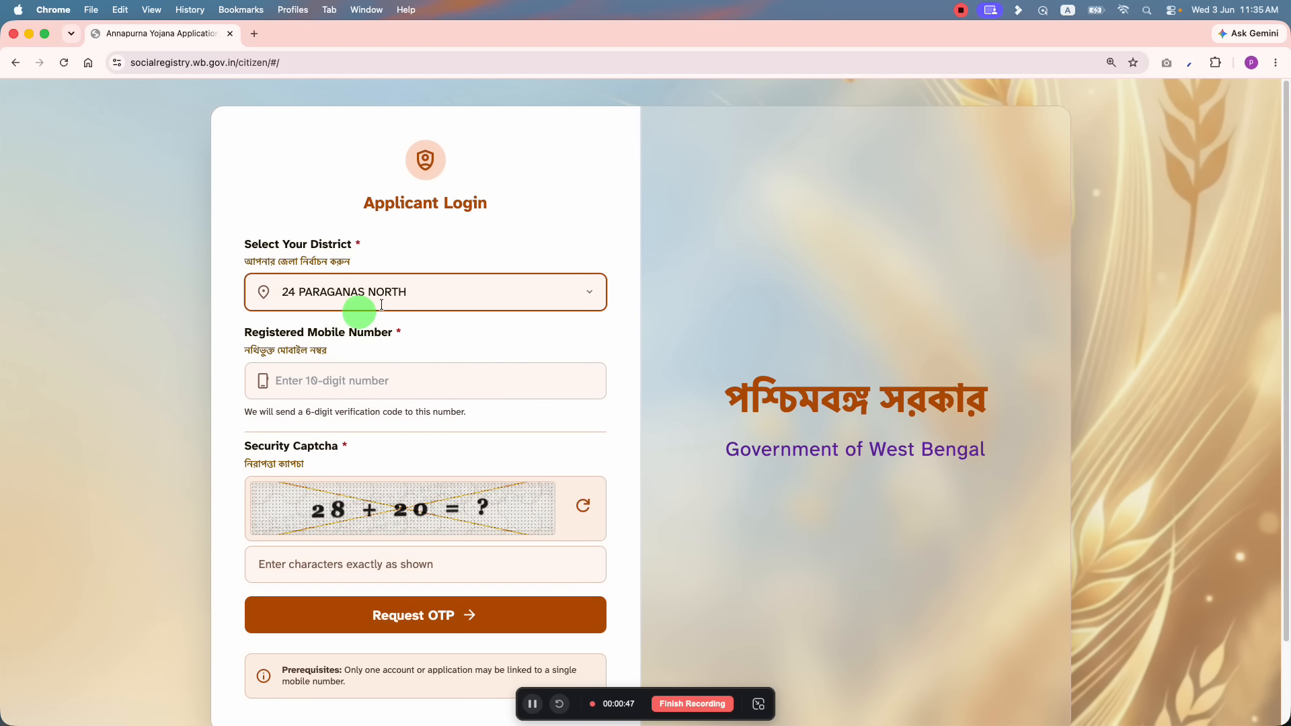
pyautogui.scroll(-3, 390, 300)
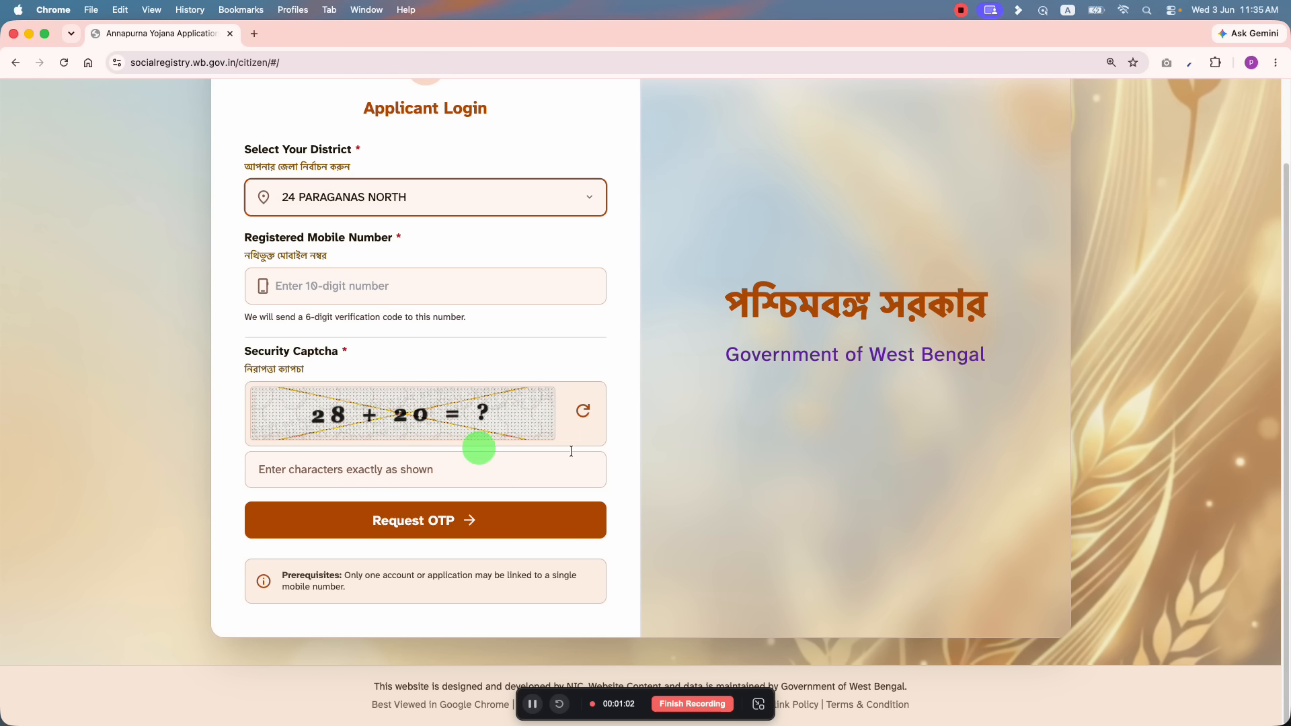
pyautogui.click(584, 412)
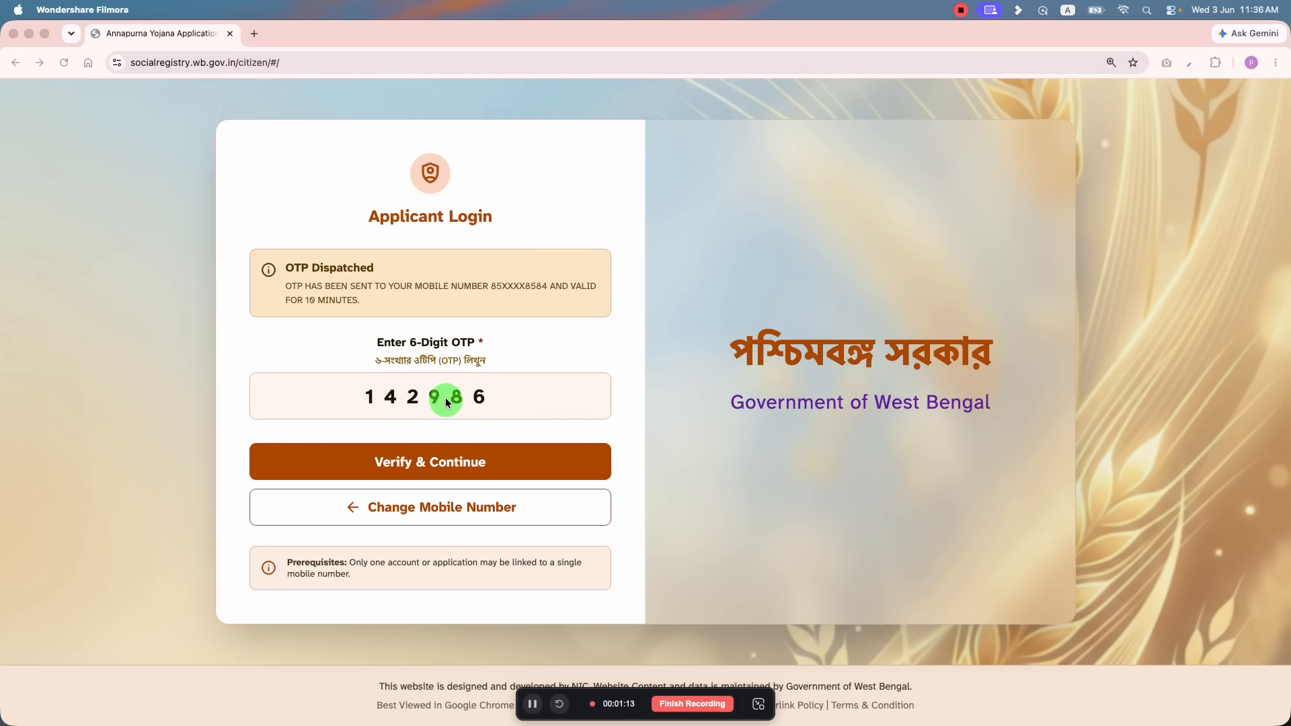
# Step: Verify the OTP to enter the Family Data Collection form and scroll through it
pyautogui.click(466, 463)
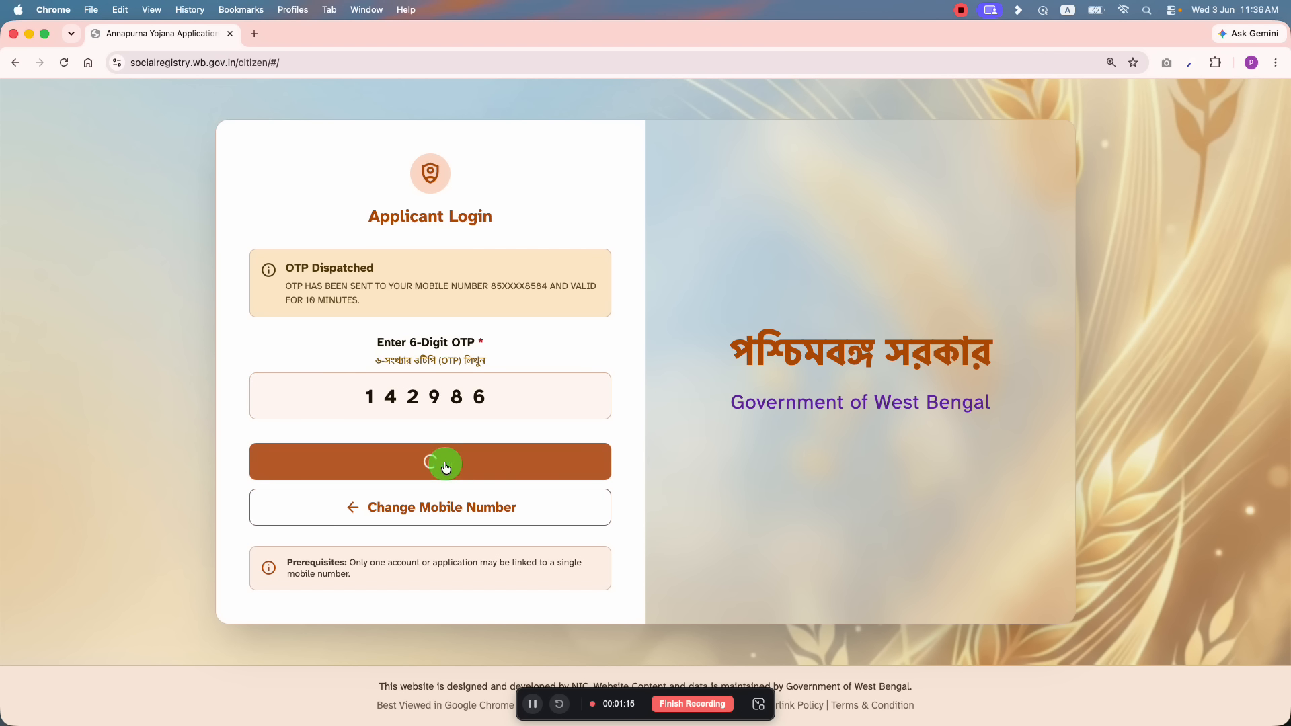
pyautogui.scroll(-7, 457, 413)
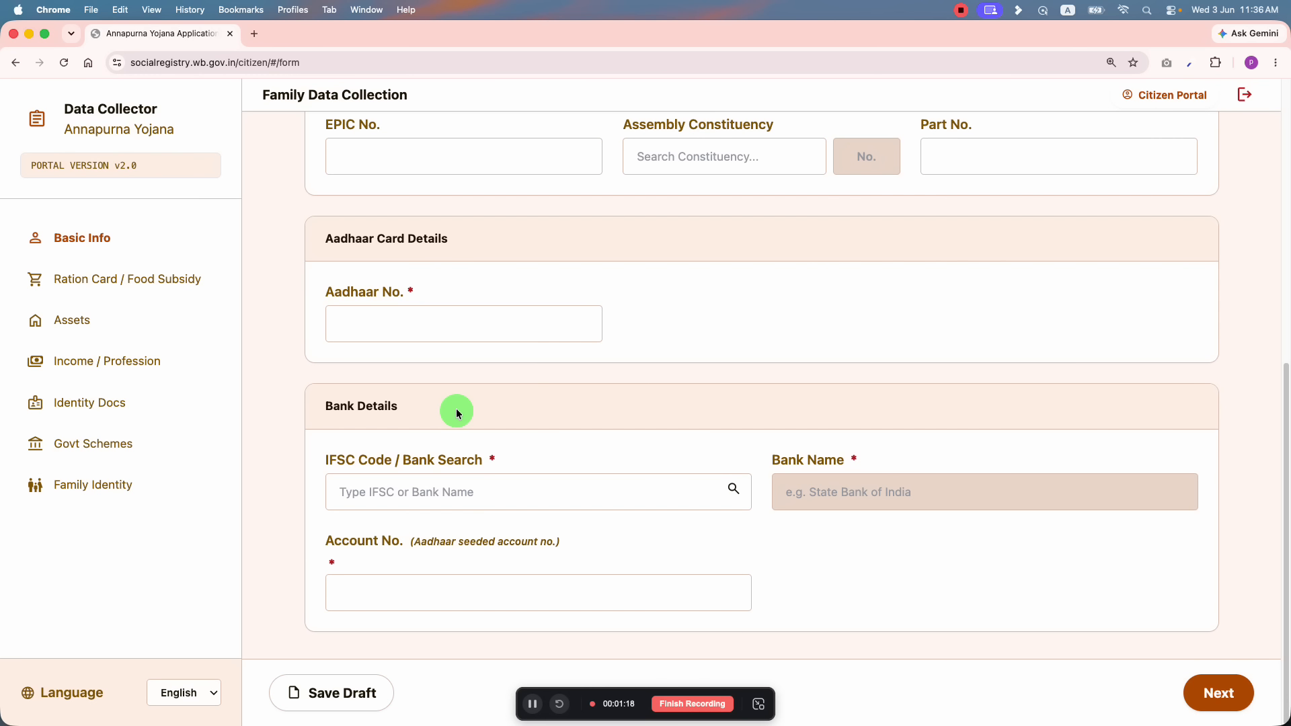
pyautogui.scroll(7, 517, 444)
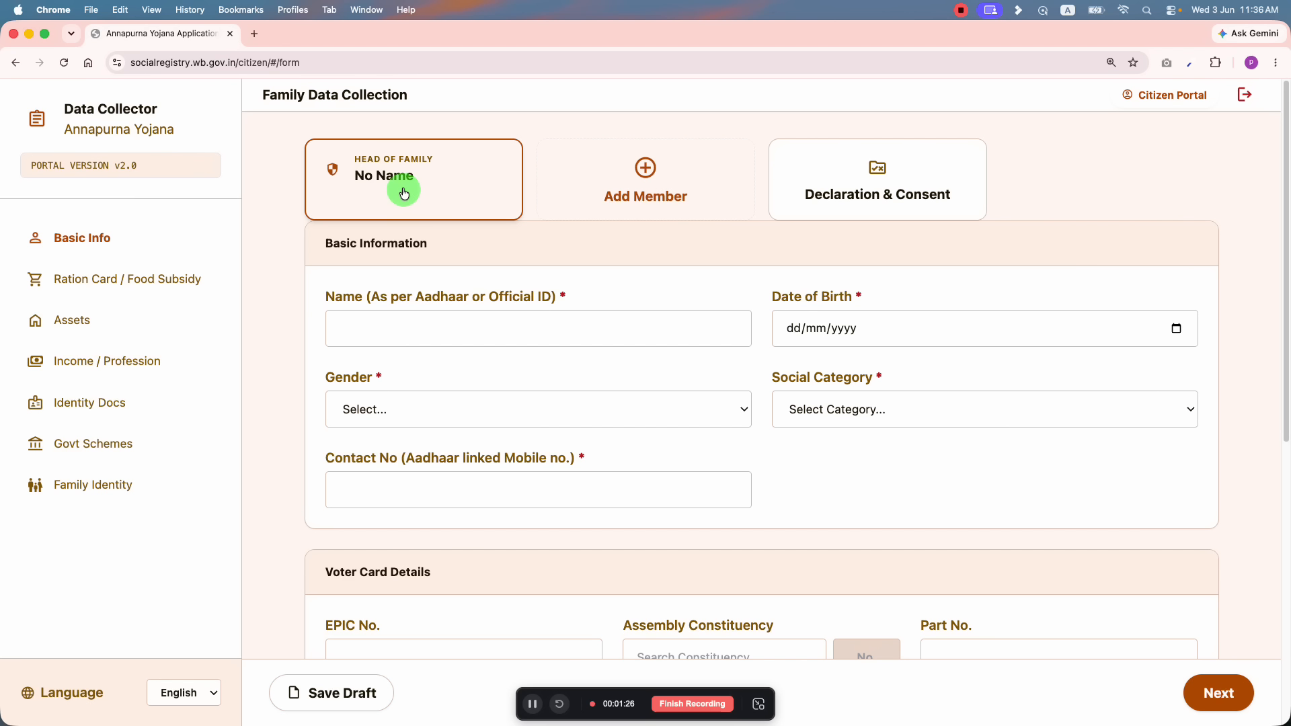
pyautogui.scroll(-8, 466, 381)
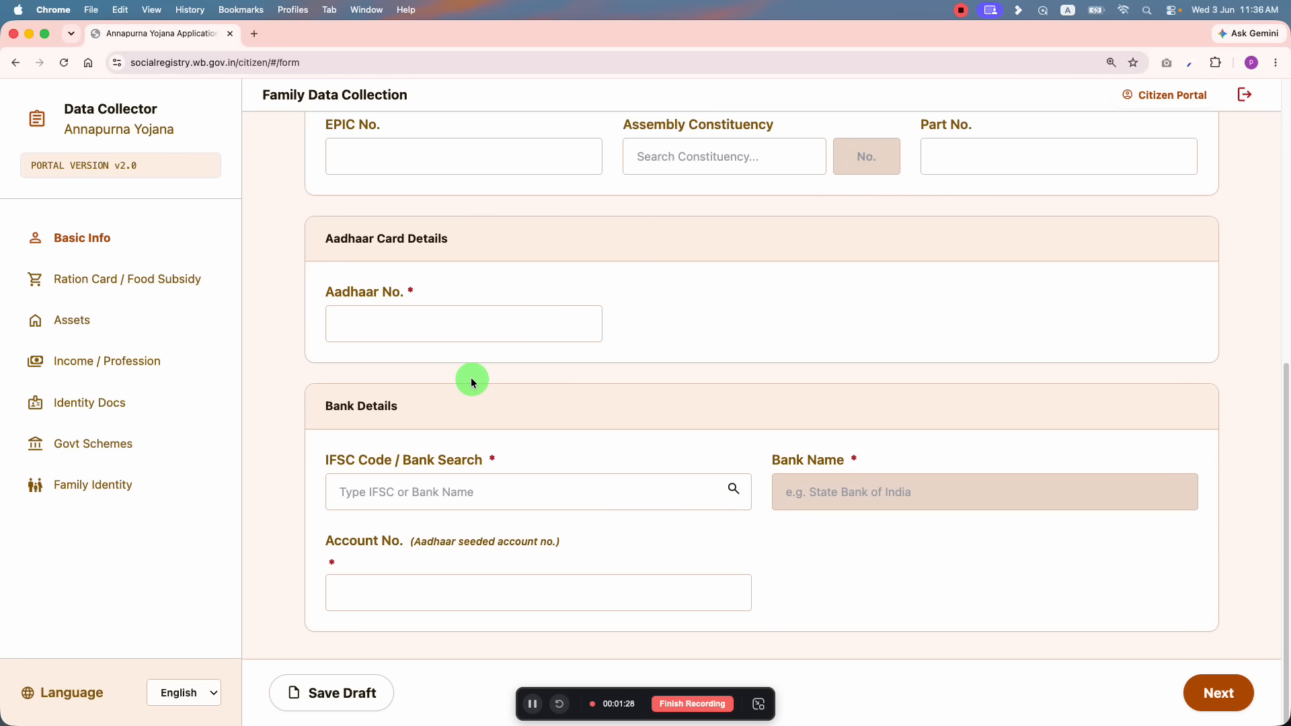
pyautogui.scroll(8, 481, 350)
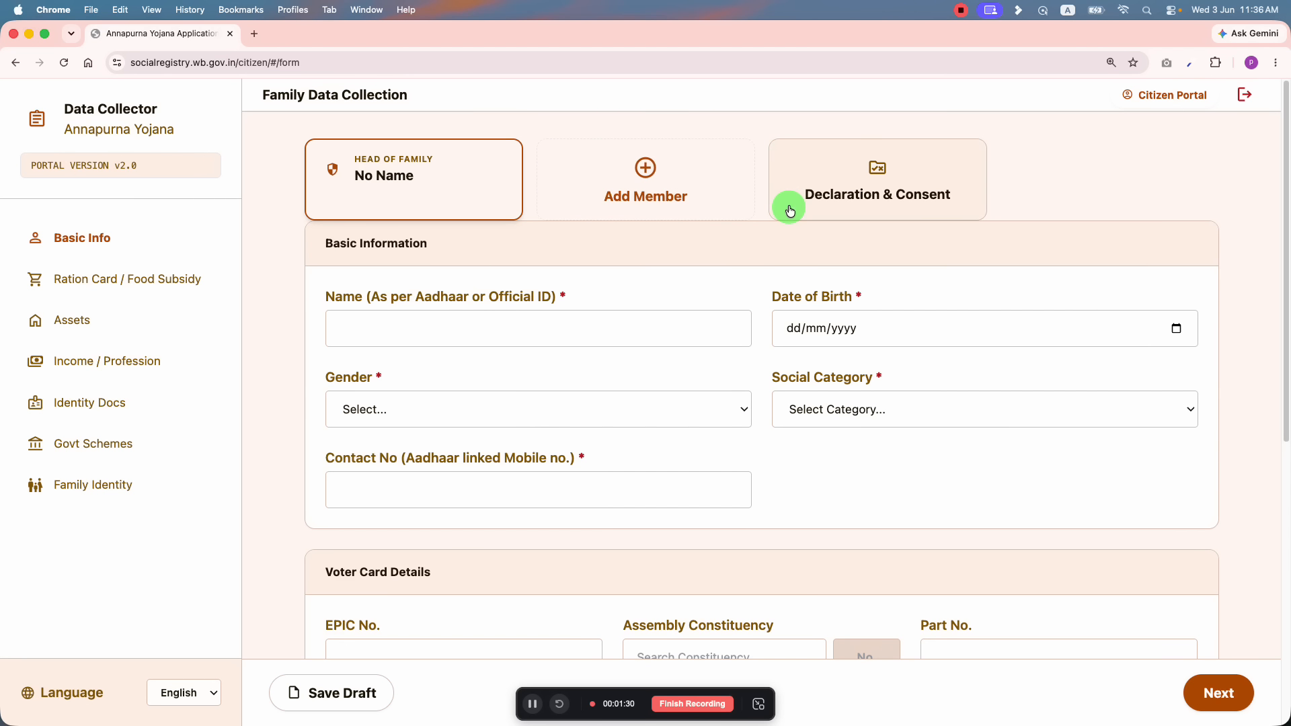
# Step: Open the Declaration & Consent step to reveal the required Head of Family fields
pyautogui.click(138, 279)
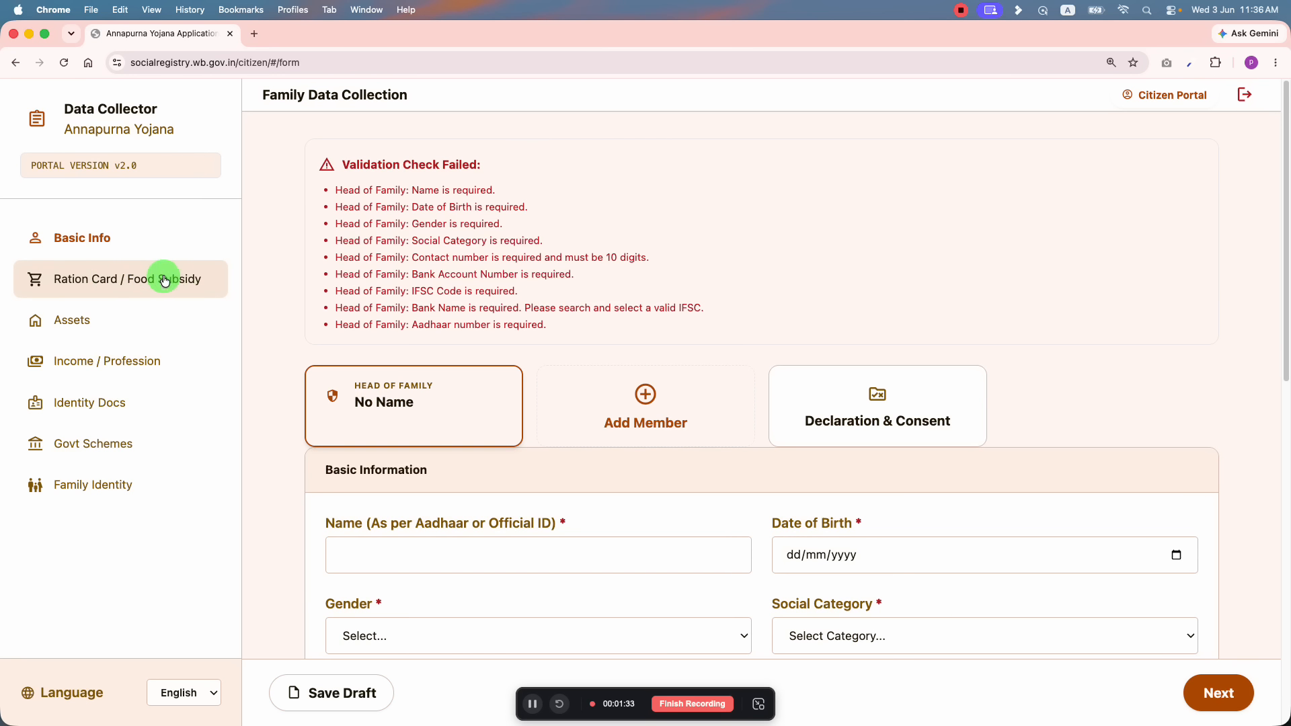
pyautogui.scroll(-8, 359, 304)
pyautogui.scroll(8, 357, 300)
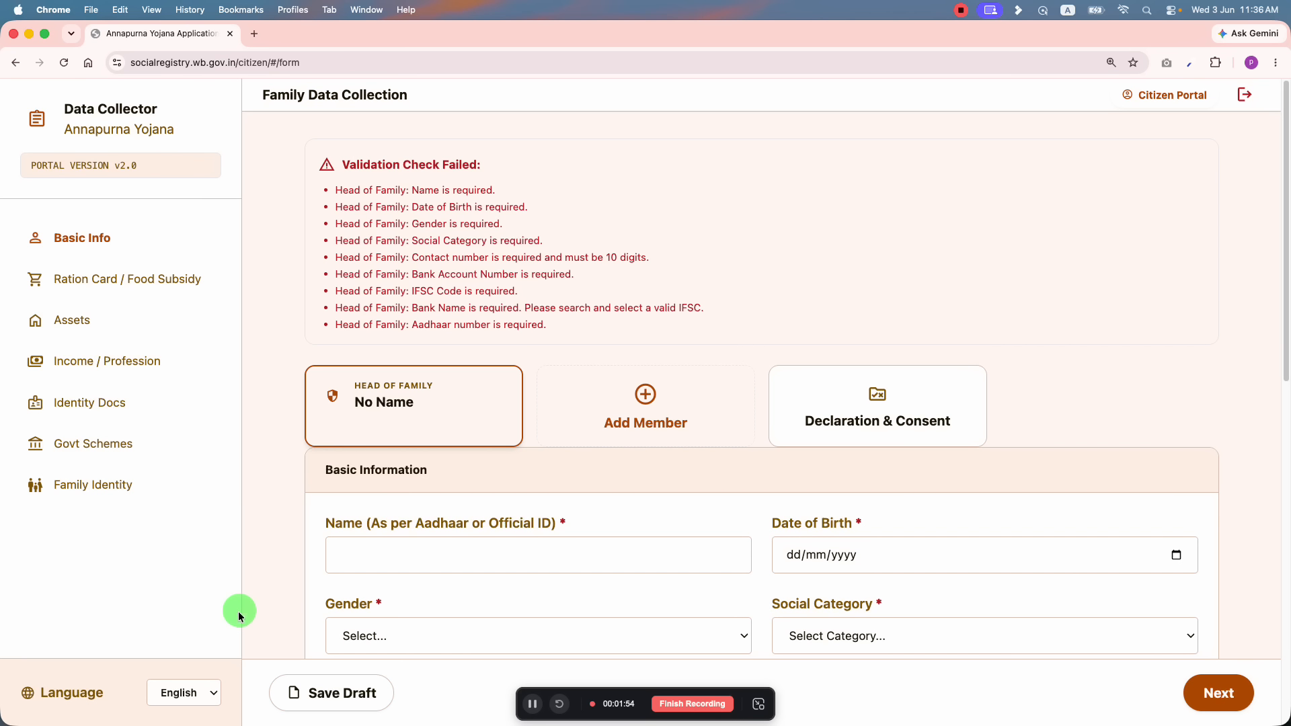
# Step: Switch the form's label subtitles to Hindi (हिंदी), then to Bengali (বাংলা)
pyautogui.click(183, 694)
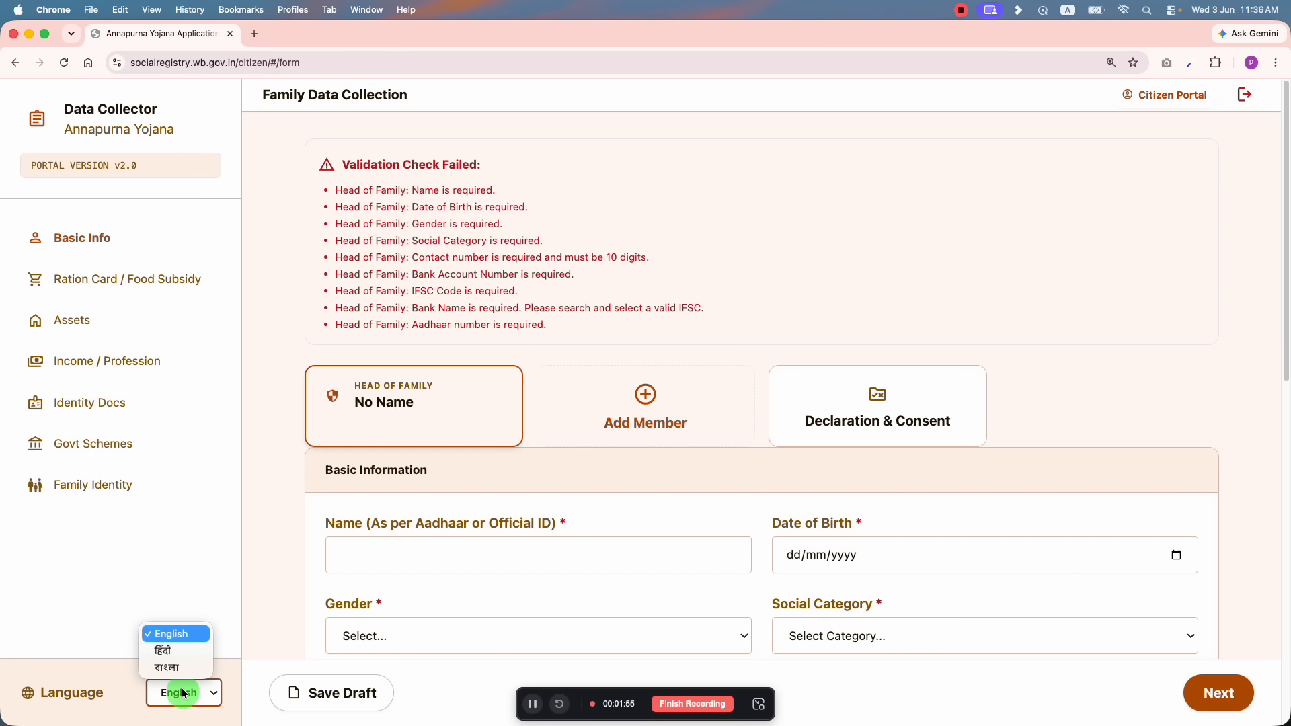
pyautogui.click(180, 648)
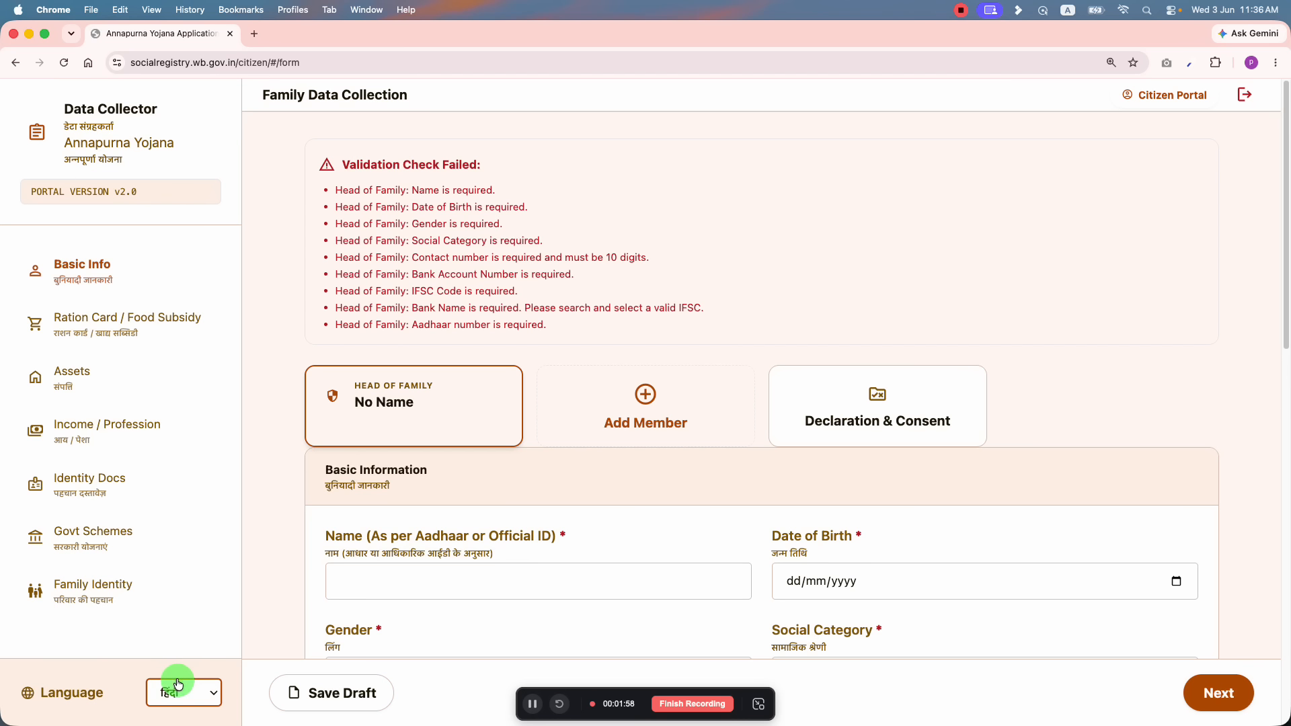
pyautogui.click(180, 686)
pyautogui.click(172, 704)
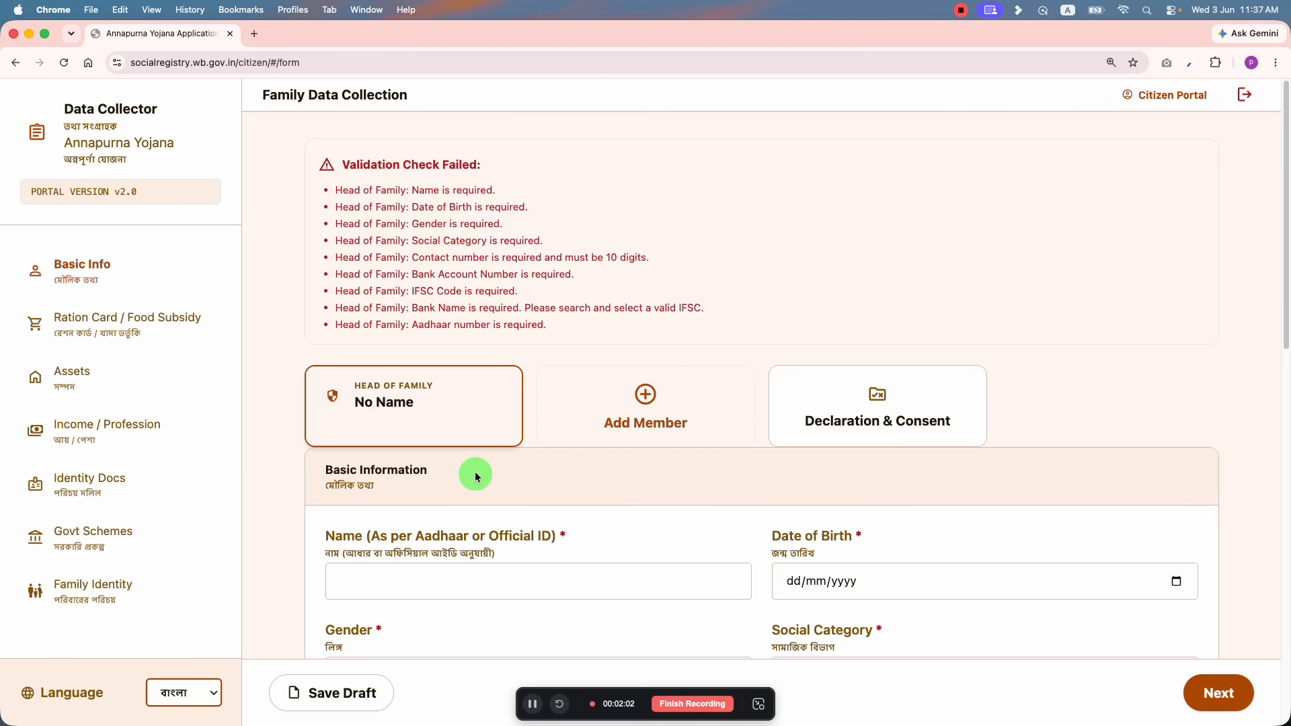
# Step: Dismiss the validation error list and return to the Head of Family details
pyautogui.scroll(-10, 485, 471)
pyautogui.scroll(10, 475, 478)
pyautogui.tripleClick(346, 472)
pyautogui.click(356, 485)
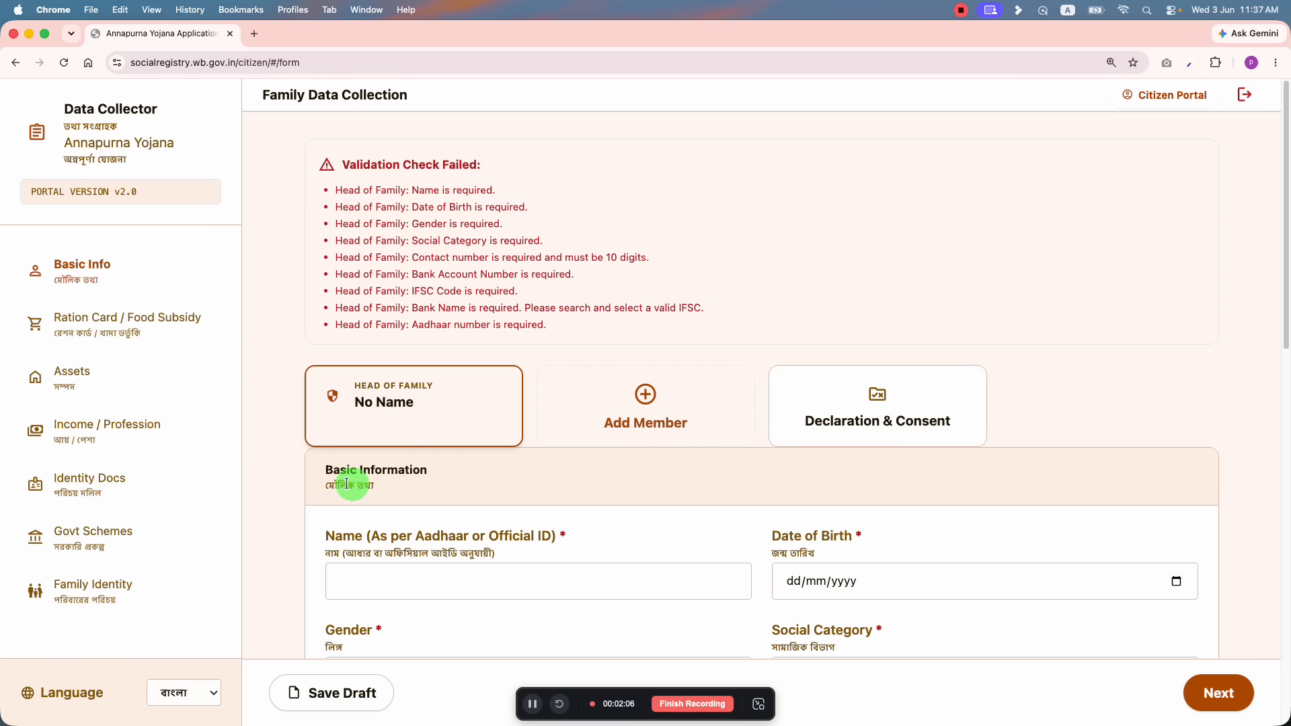
pyautogui.click(134, 269)
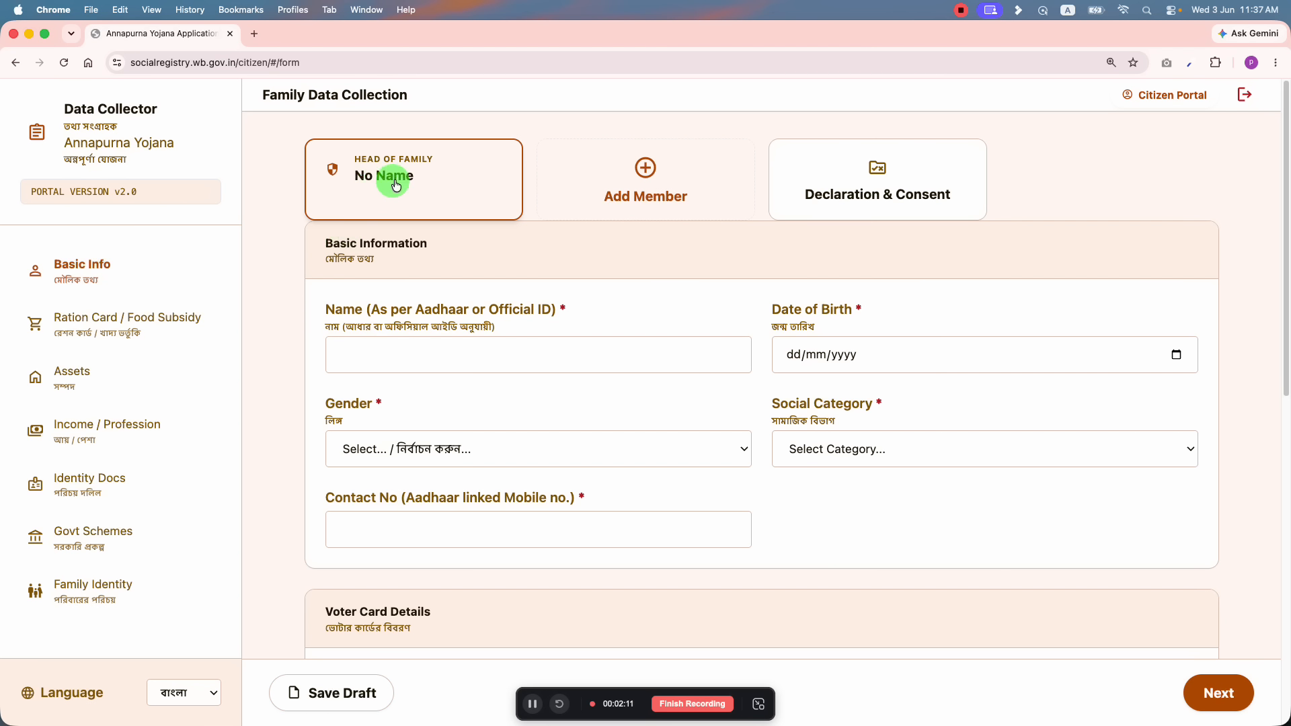
pyautogui.scroll(-1, 383, 256)
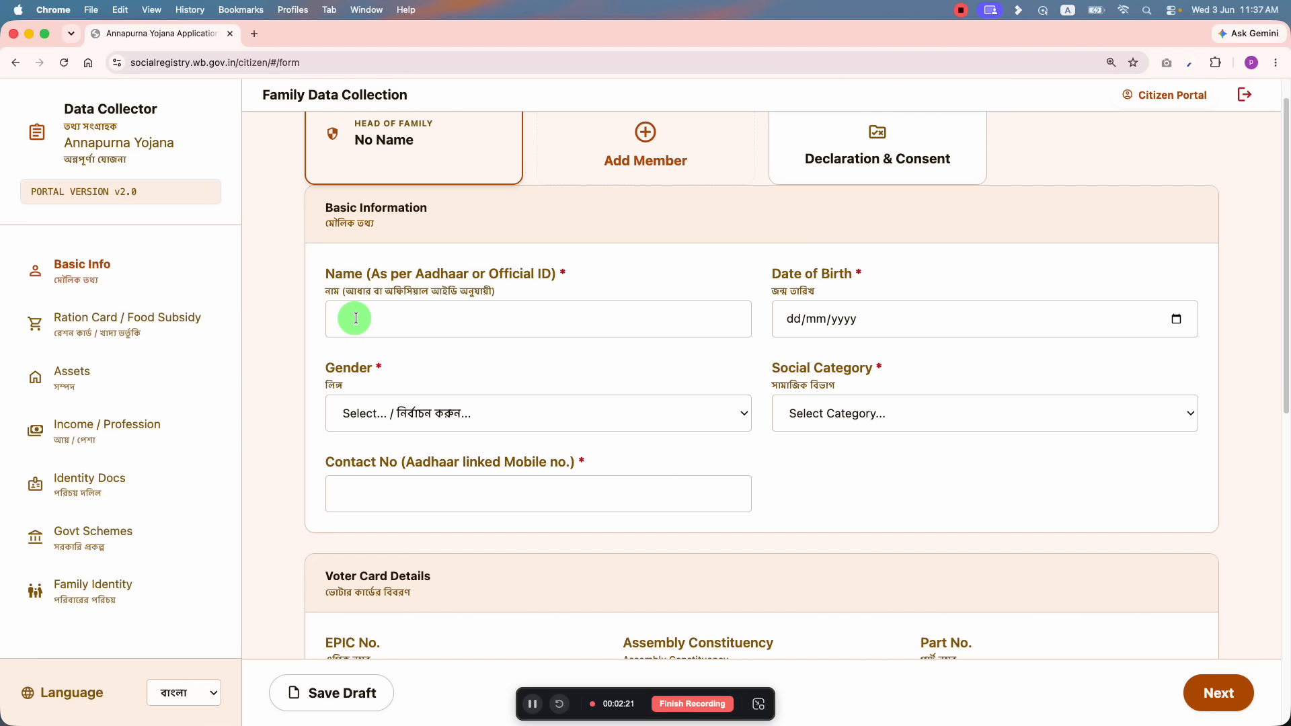
# Step: Start the head of family's name with 'GO'
pyautogui.click(422, 315)
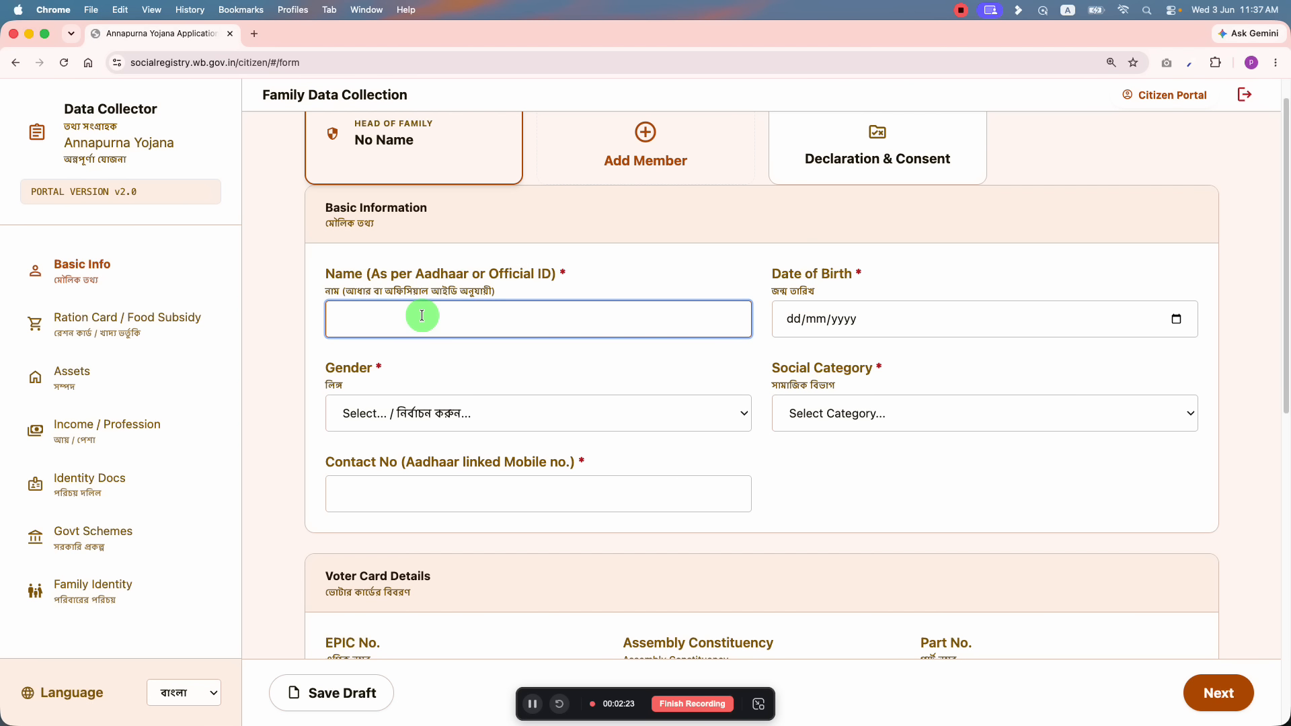
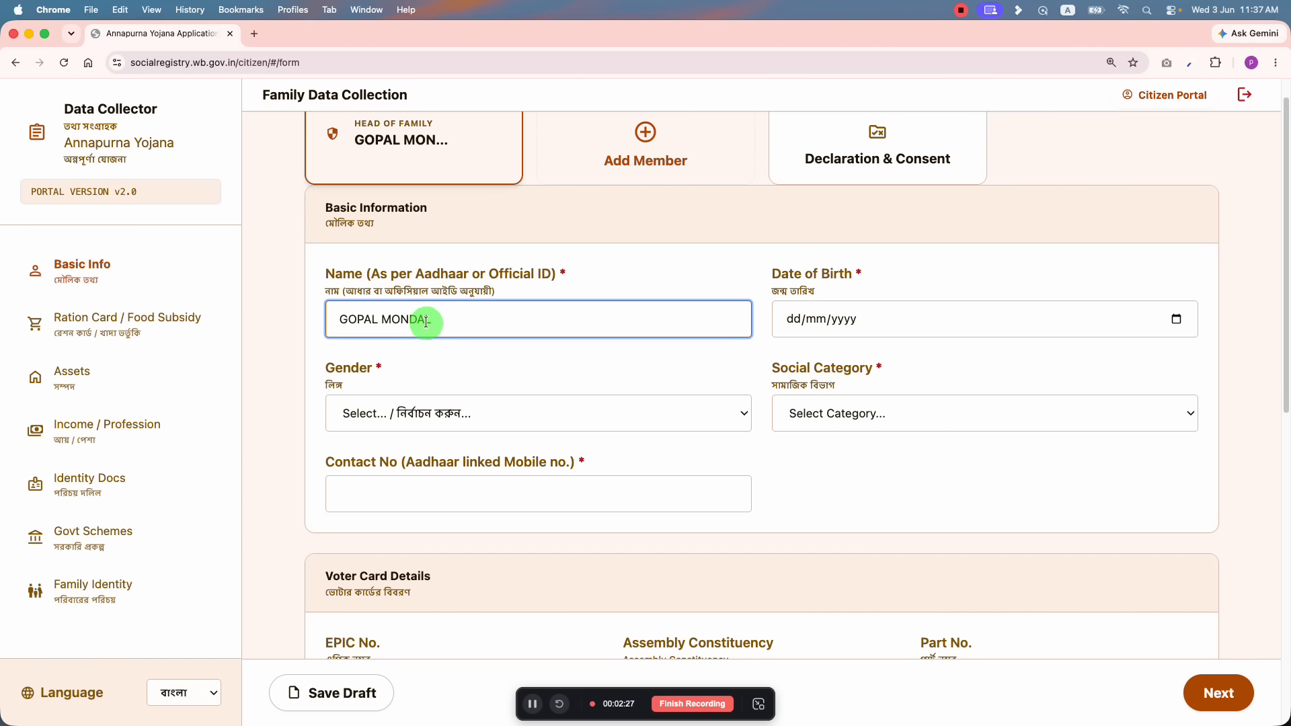
pyautogui.scroll(1, 428, 316)
pyautogui.click(800, 323)
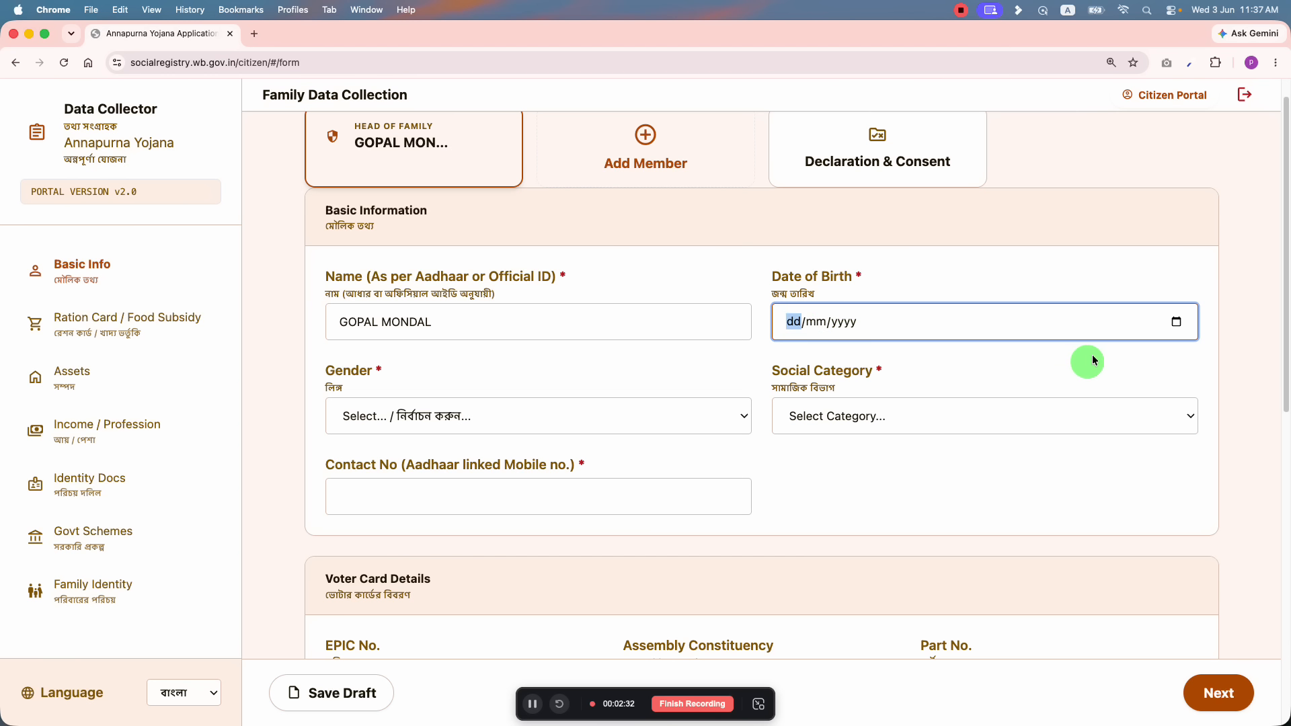
pyautogui.click(1176, 321)
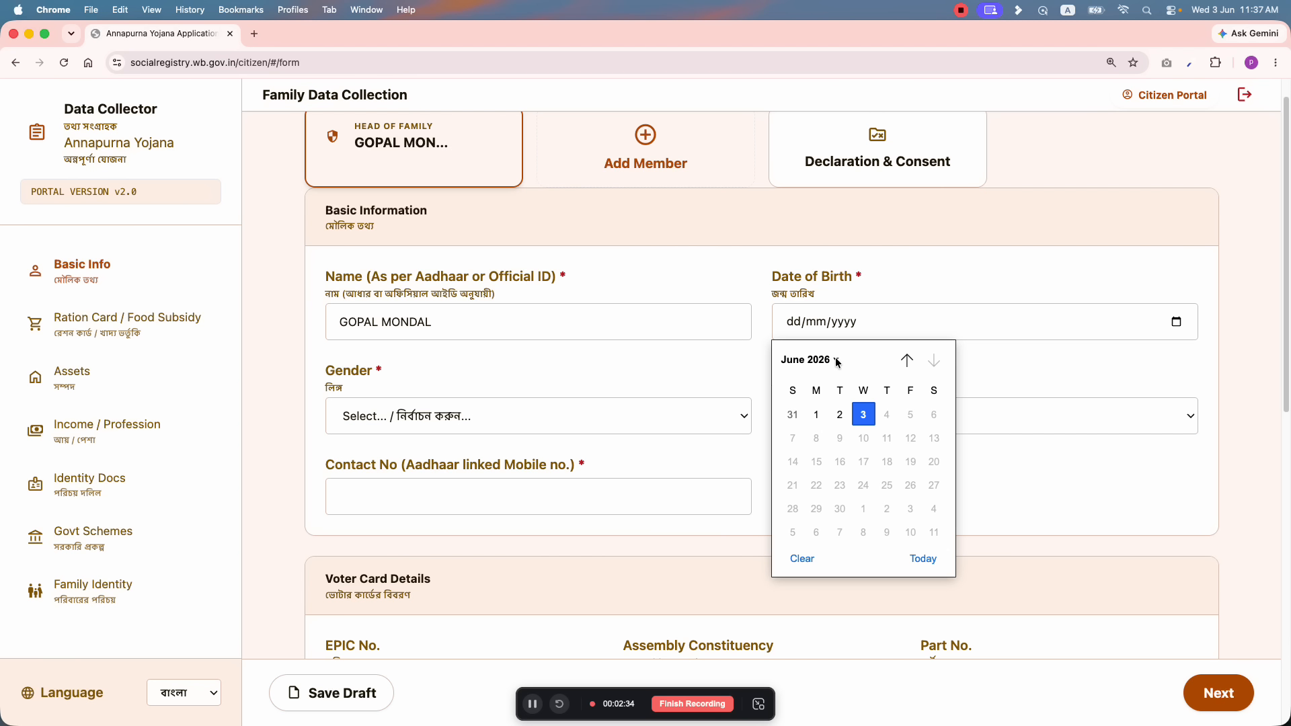
pyautogui.click(822, 359)
pyautogui.scroll(5, 821, 422)
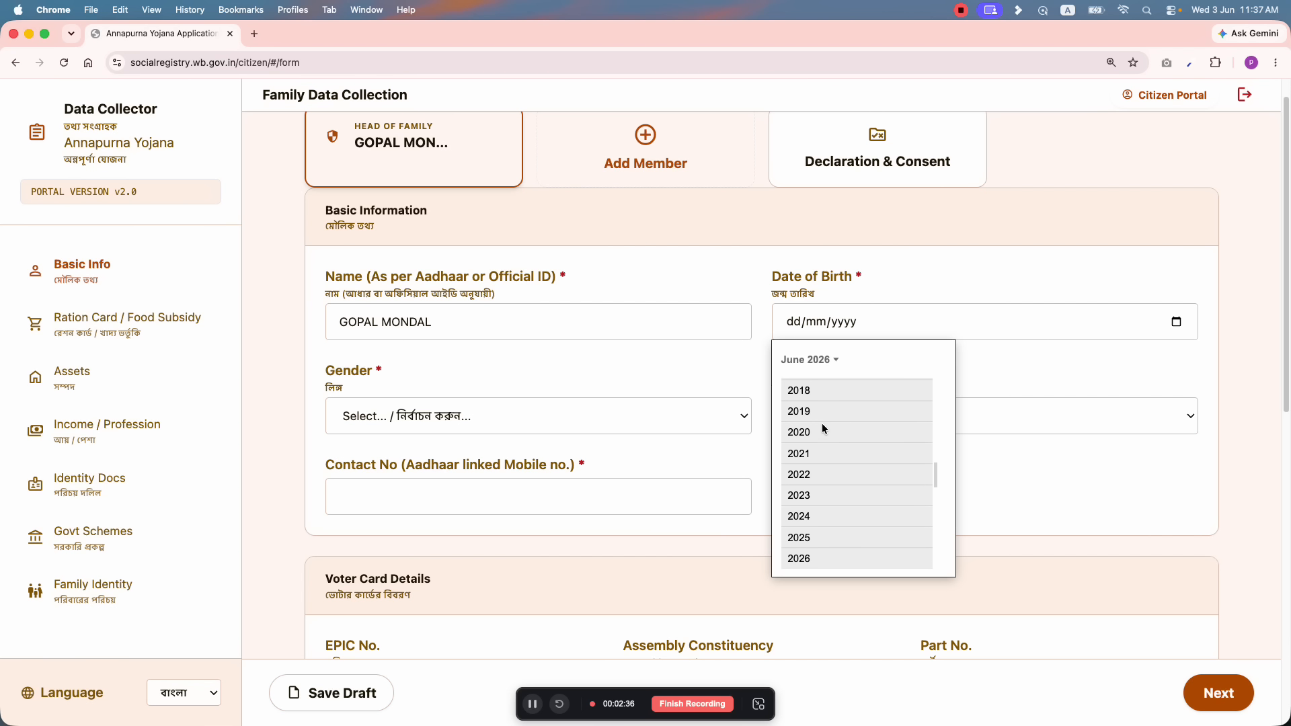
pyautogui.scroll(10, 825, 428)
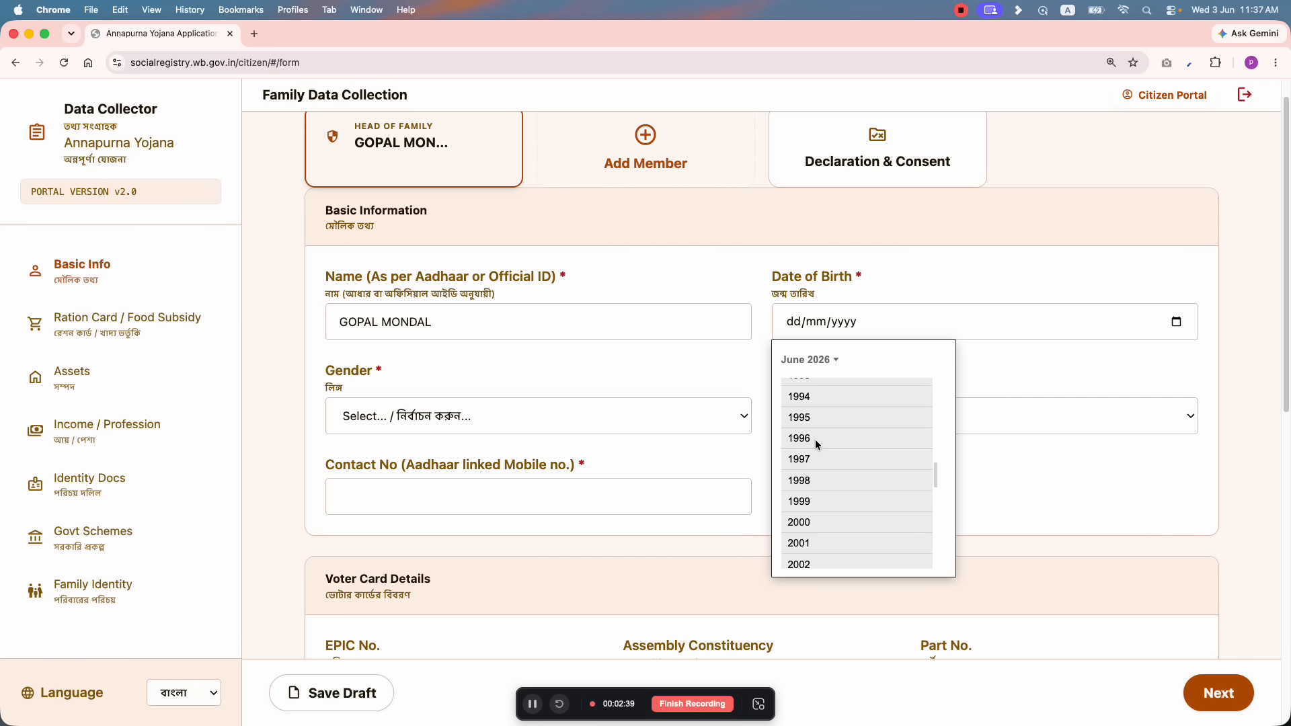
pyautogui.click(815, 439)
pyautogui.click(838, 413)
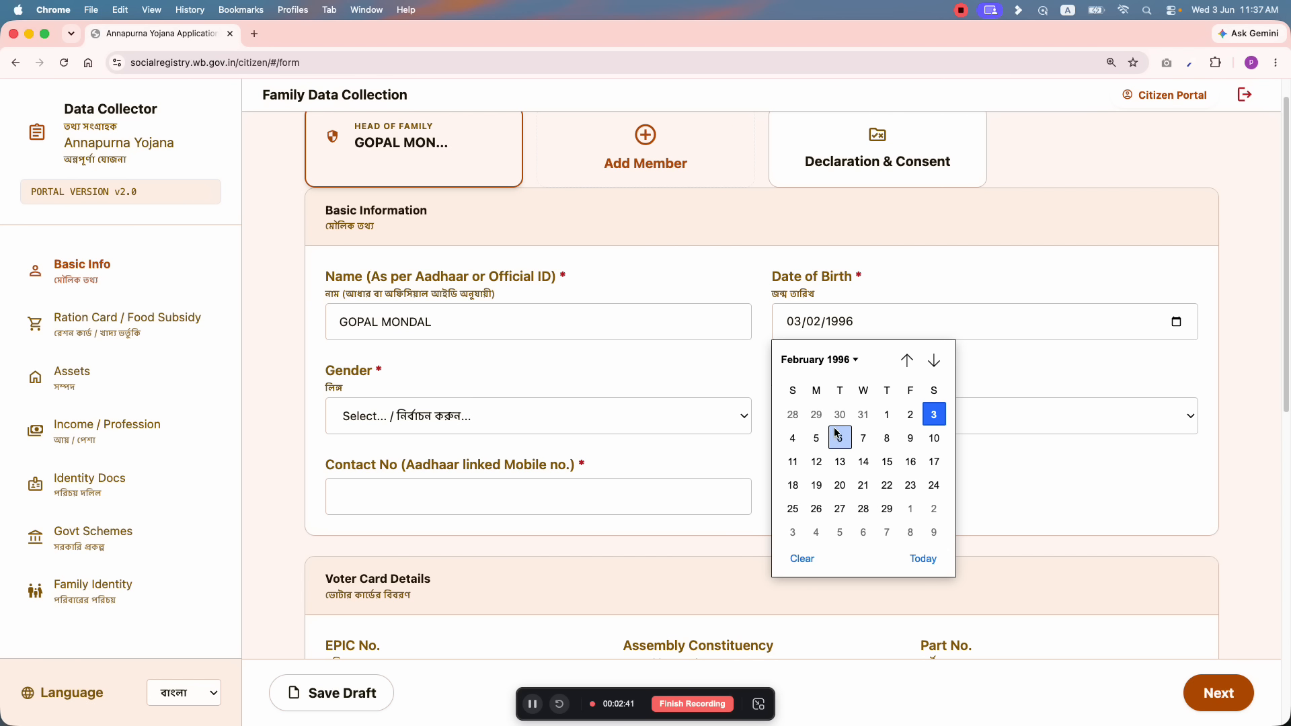
pyautogui.click(839, 439)
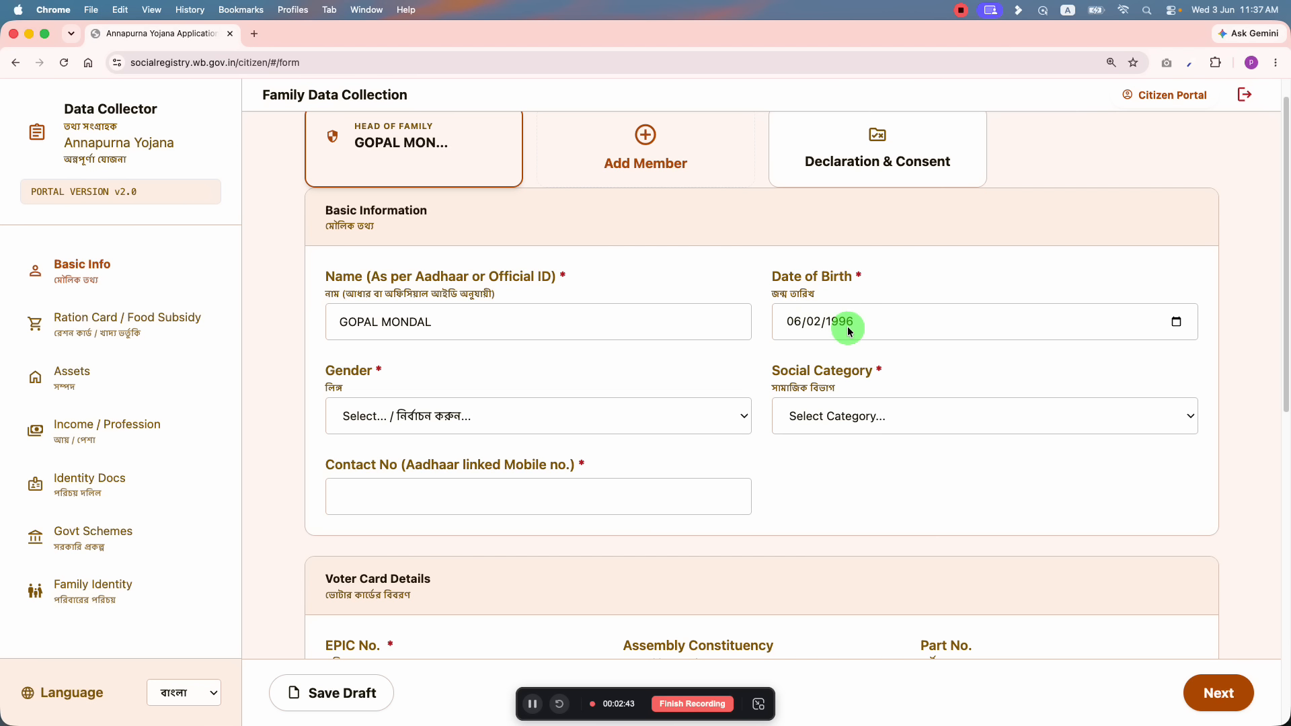
pyautogui.click(840, 326)
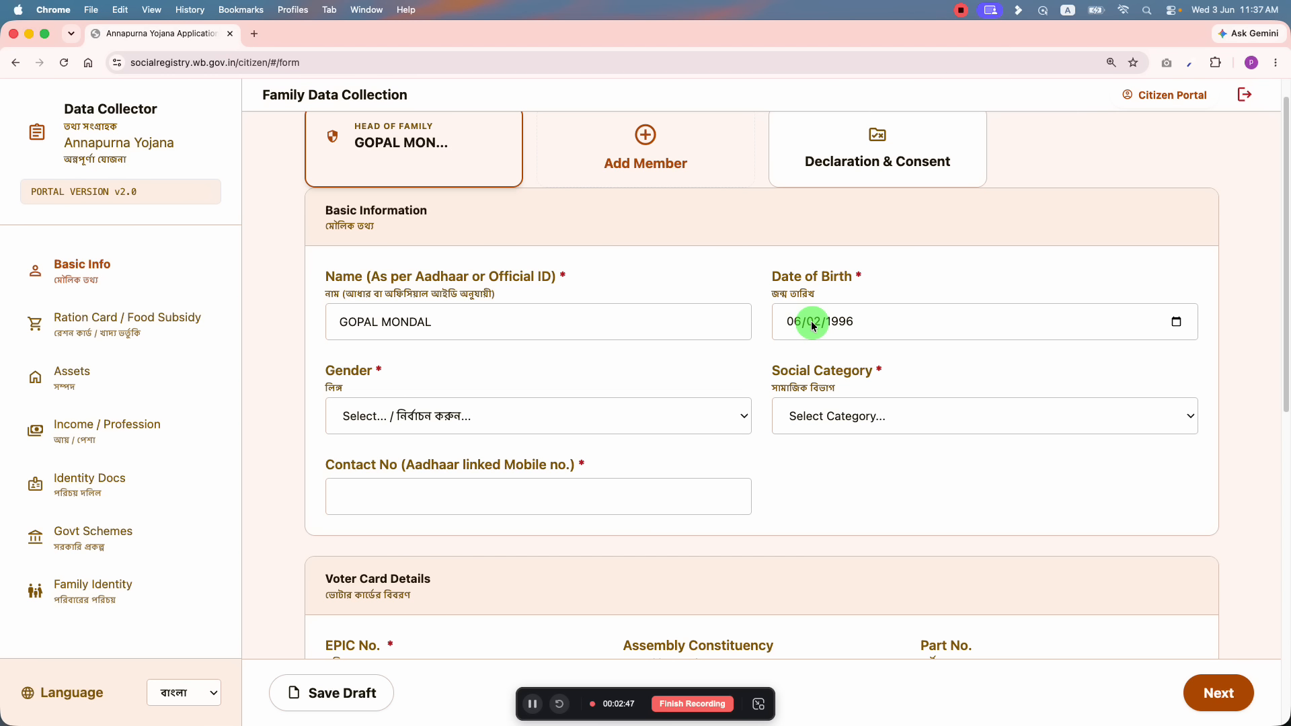
# Step: Set gender to Male and social category to UR (Unreserved Category)
pyautogui.click(470, 418)
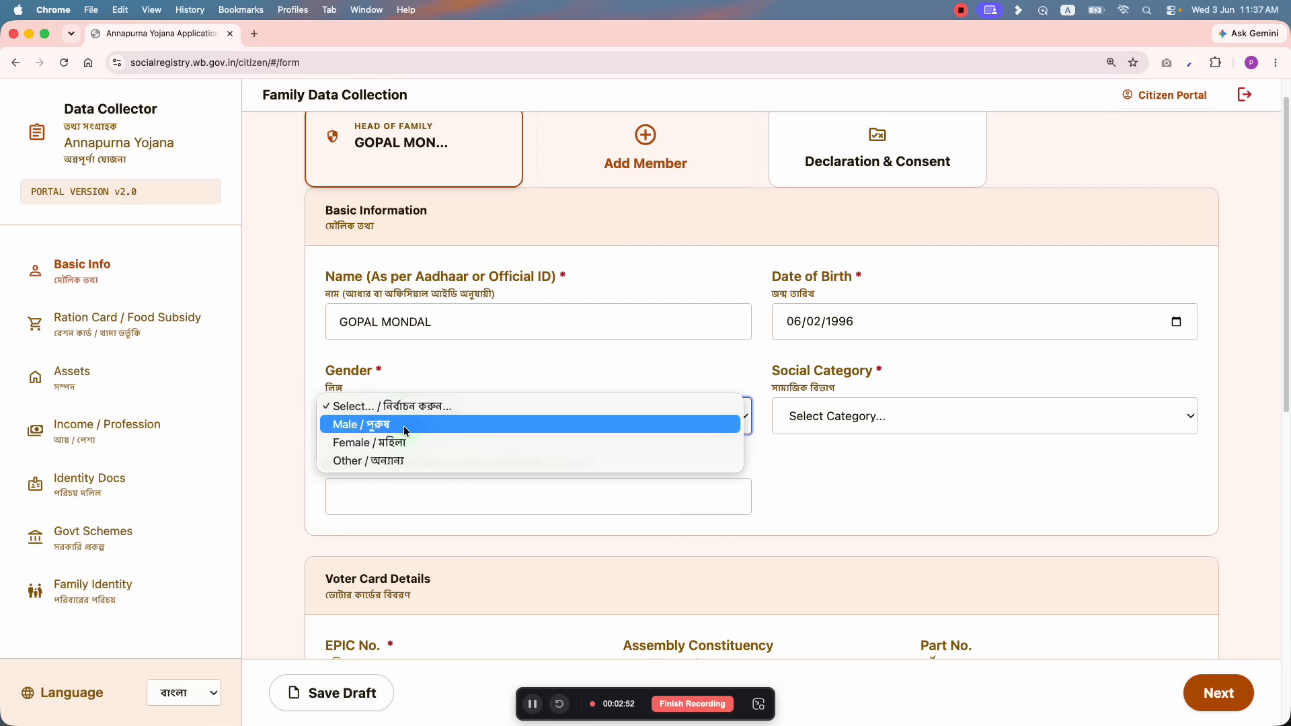
pyautogui.click(389, 422)
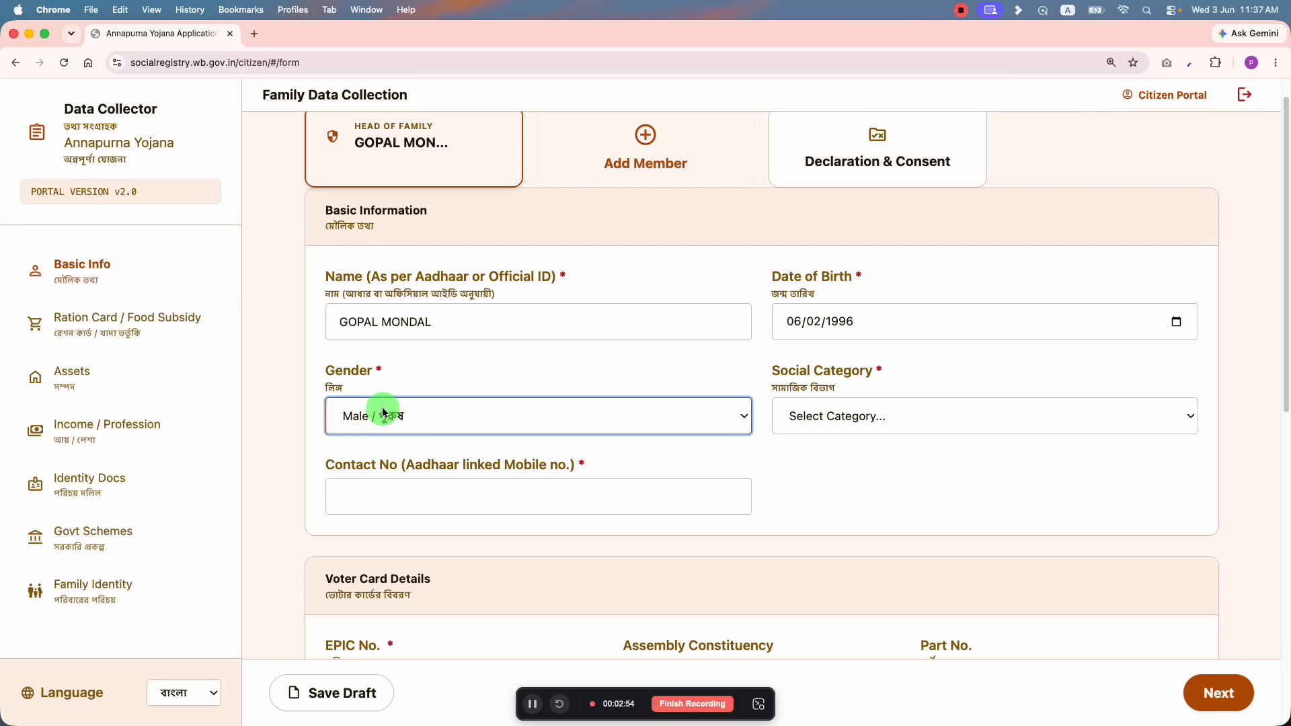
pyautogui.click(838, 416)
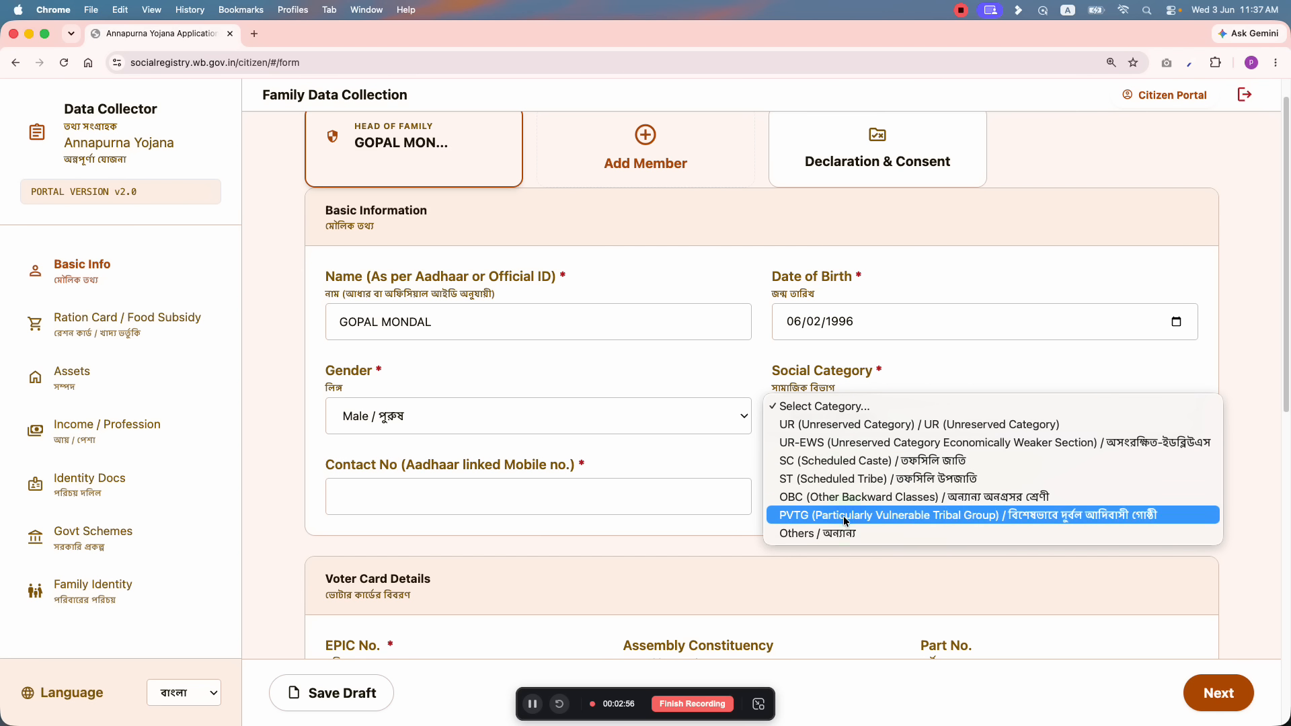
pyautogui.click(834, 424)
# Step: Search 'HAB' and select 100 - Habra as the Assembly Constituency
pyautogui.scroll(-3, 481, 438)
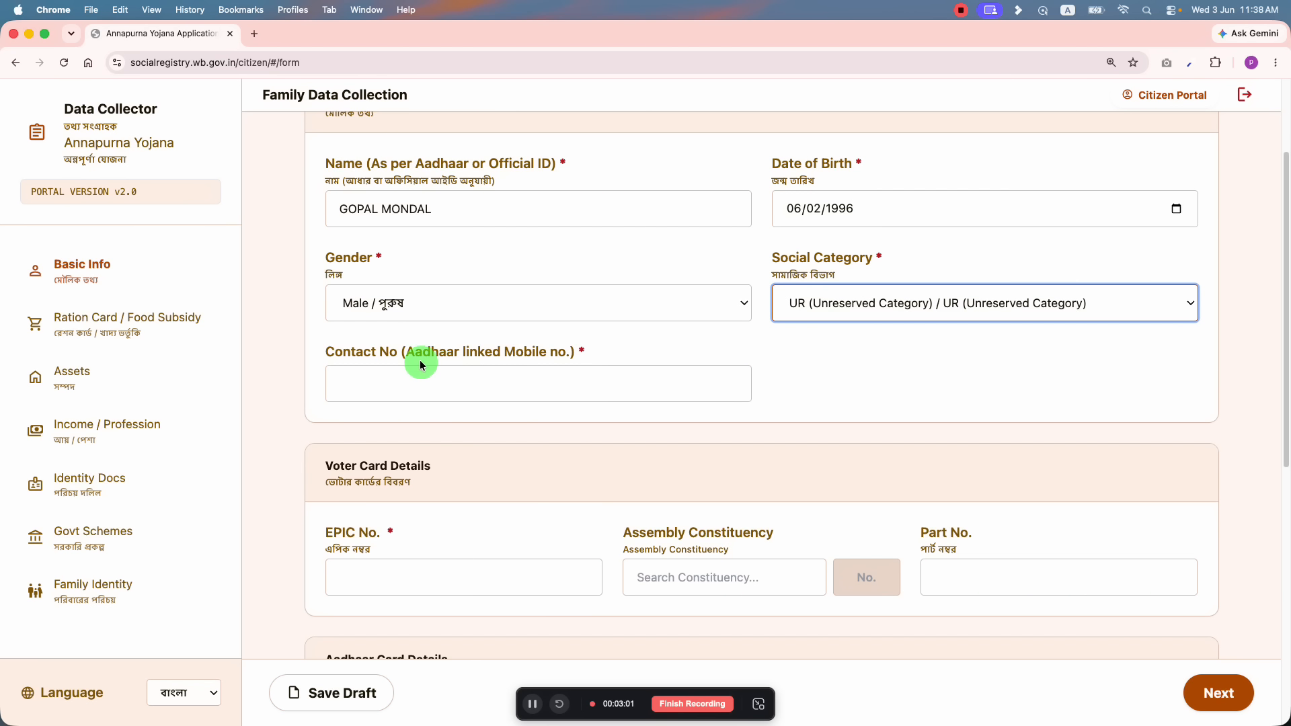
pyautogui.scroll(1, 502, 367)
pyautogui.scroll(2, 502, 367)
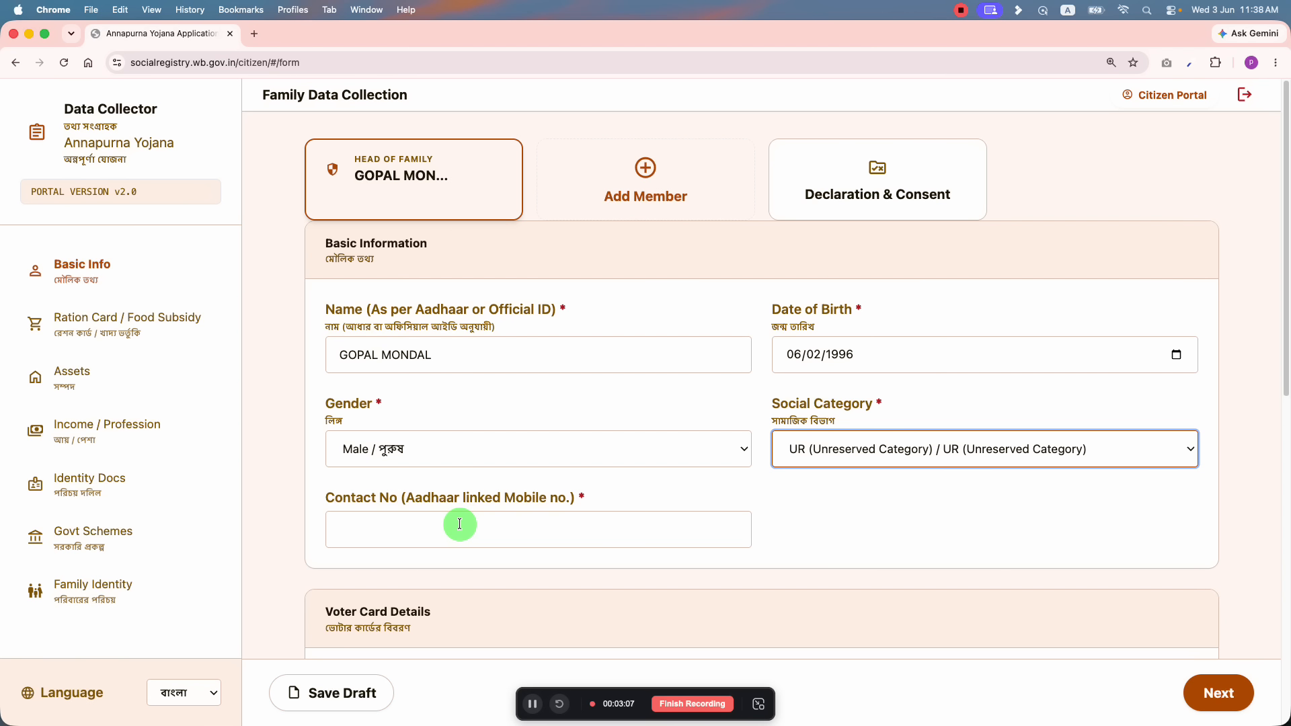
pyautogui.scroll(-5, 460, 524)
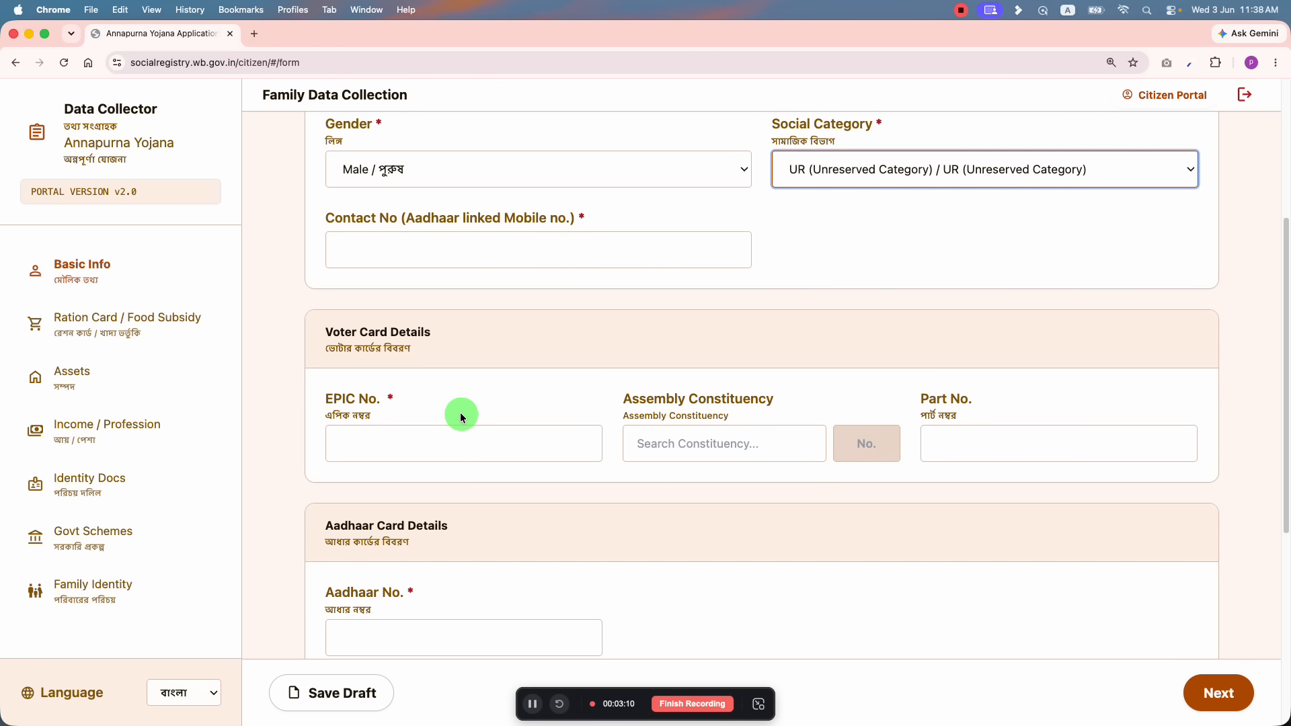
pyautogui.scroll(-1, 460, 417)
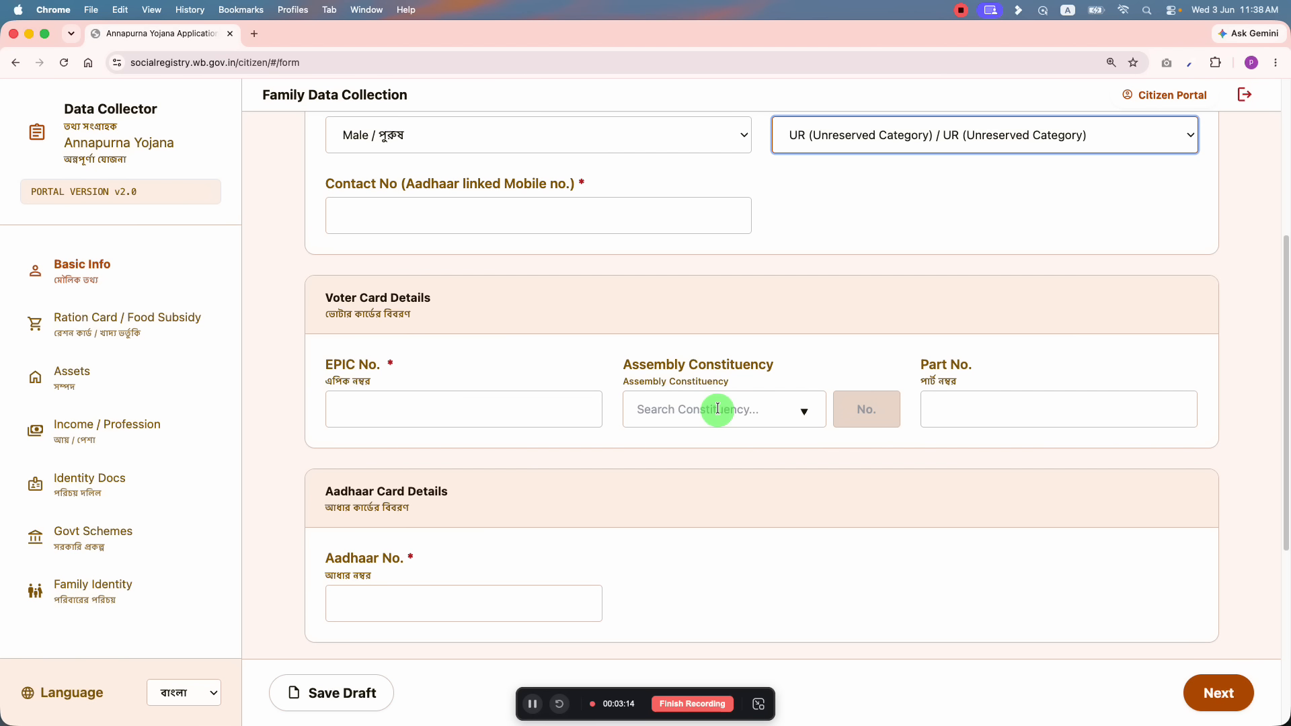
pyautogui.scroll(-1, 719, 403)
pyautogui.click(815, 373)
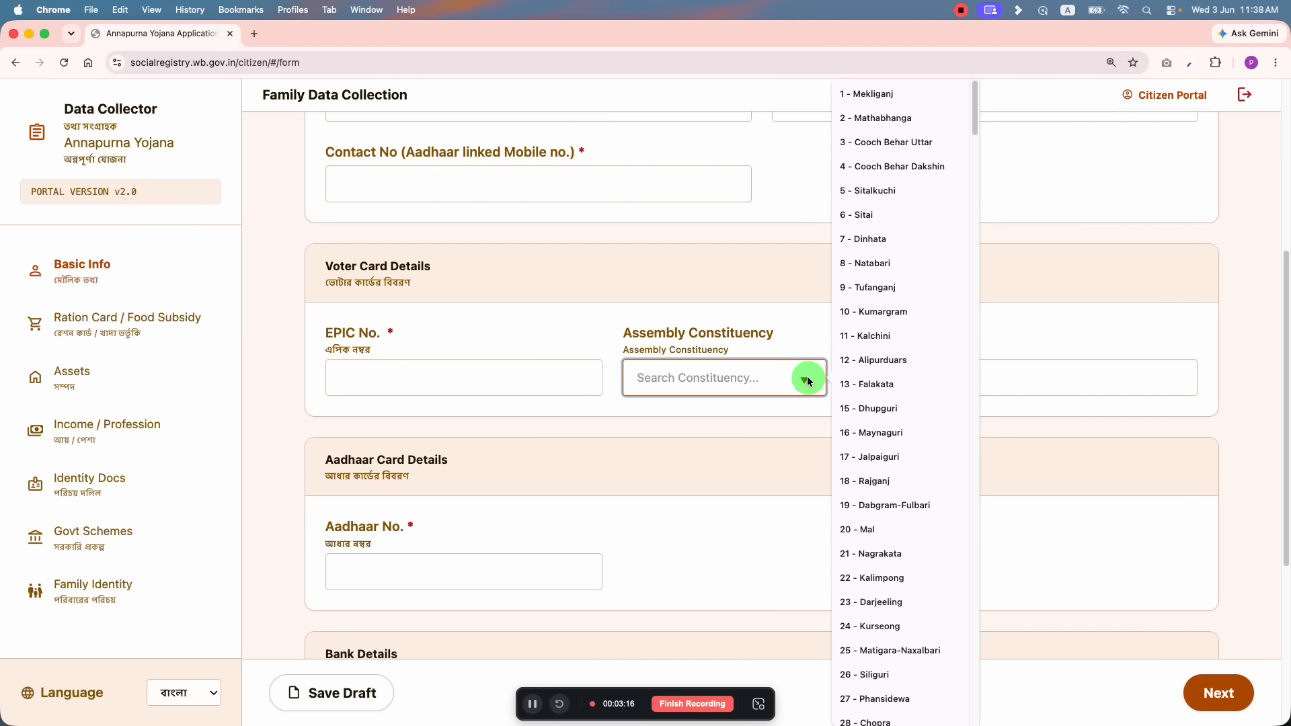
pyautogui.scroll(-10, 912, 419)
pyautogui.scroll(-20, 912, 421)
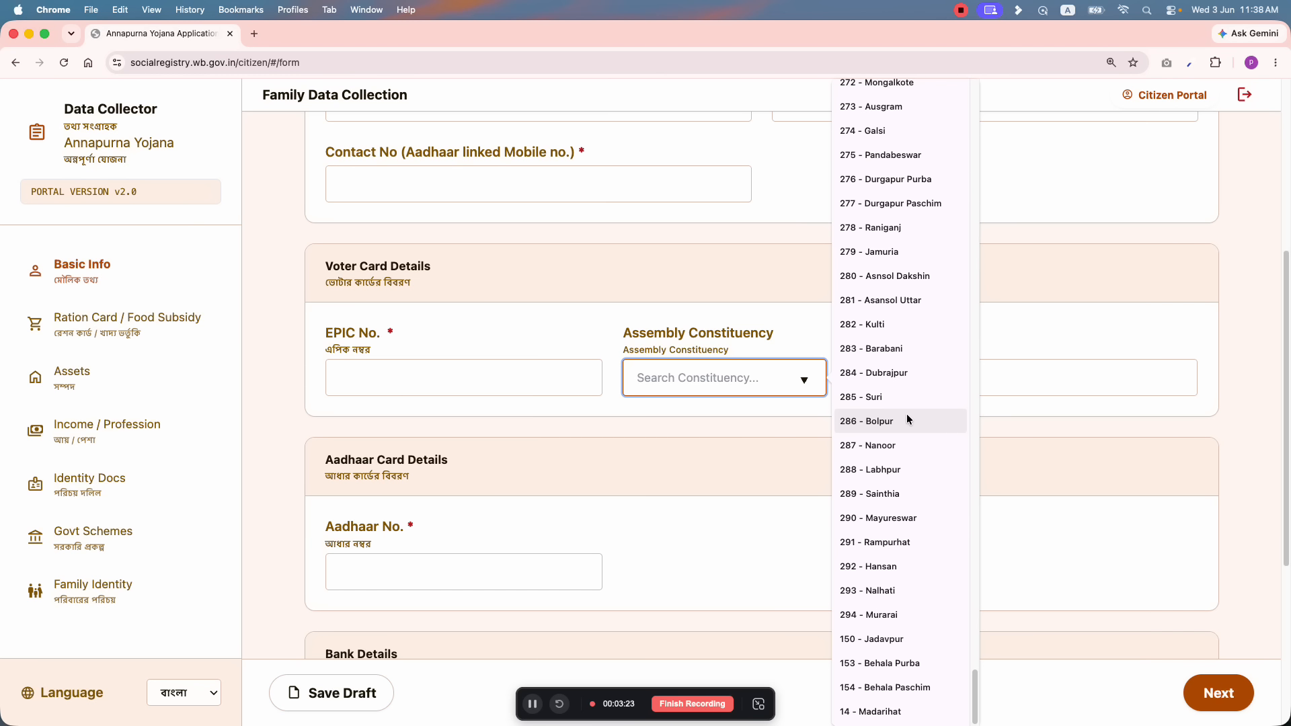
pyautogui.scroll(20, 907, 419)
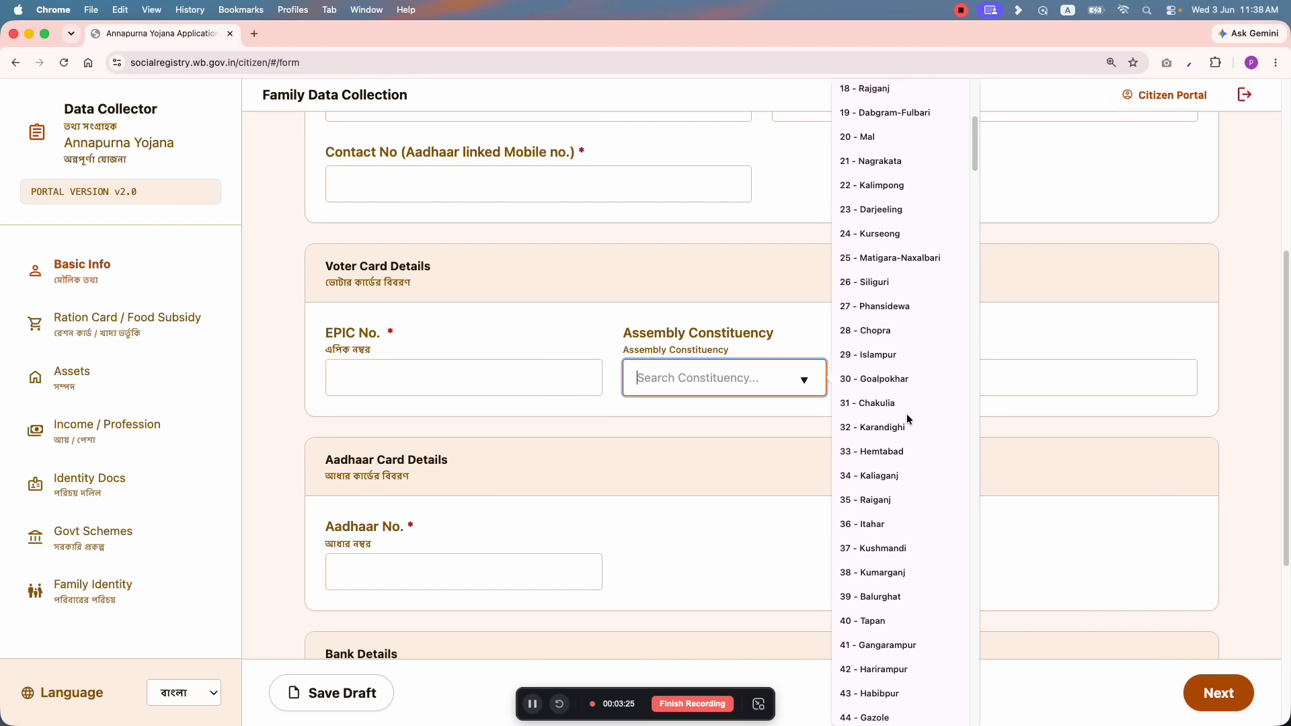
pyautogui.write('HA')
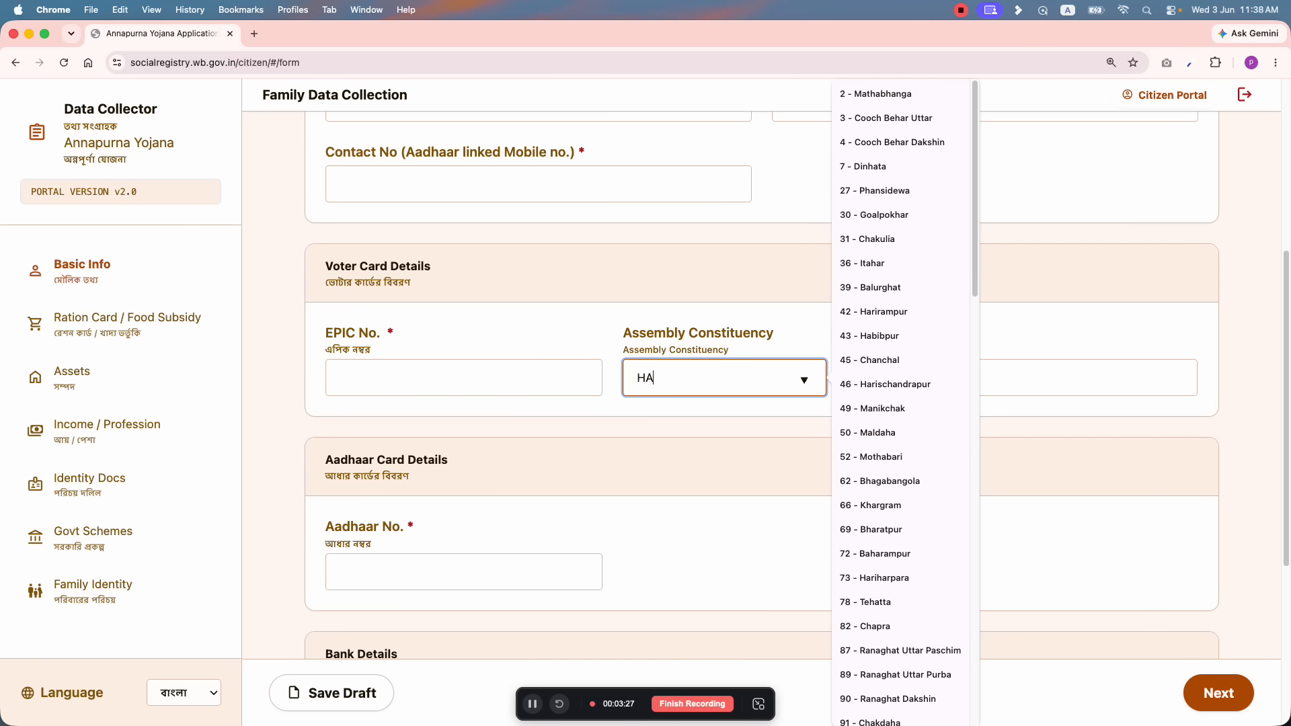
pyautogui.write('B')
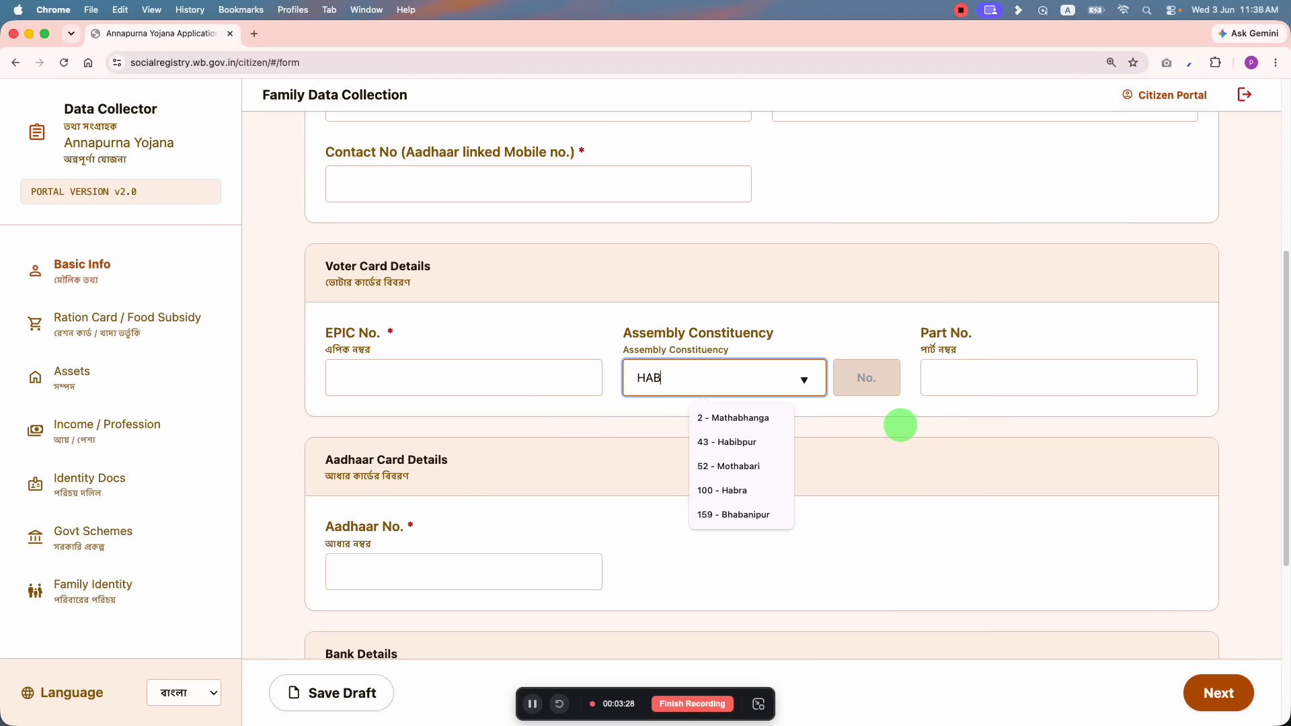
pyautogui.click(763, 495)
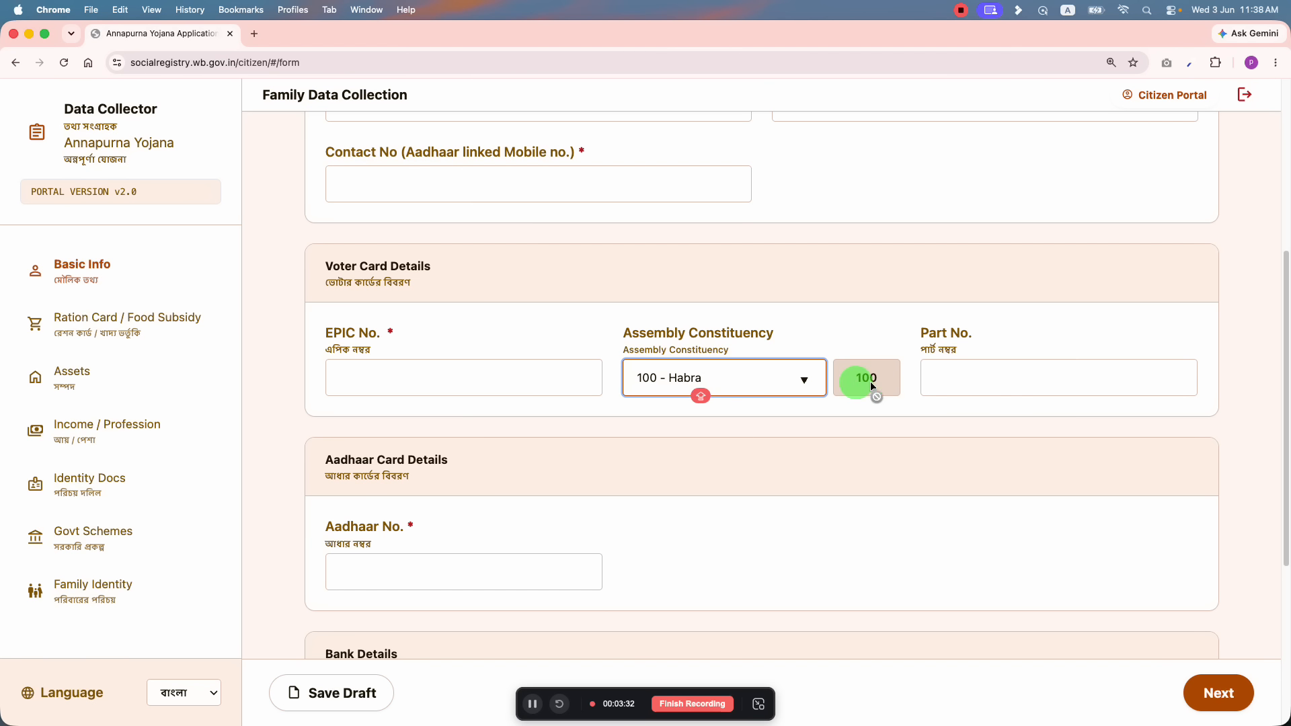
# Step: Enter Part No. 85, then move to the Aadhaar No. field
pyautogui.click(1017, 374)
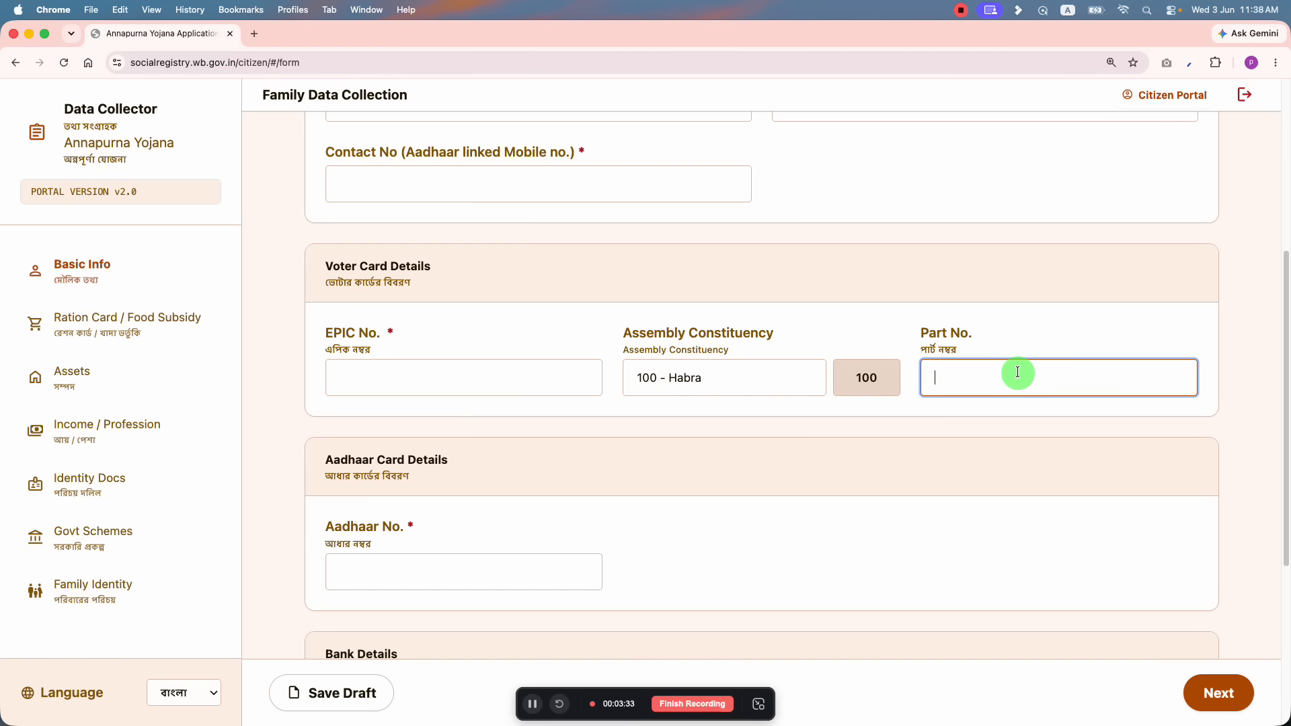
pyautogui.click(706, 351)
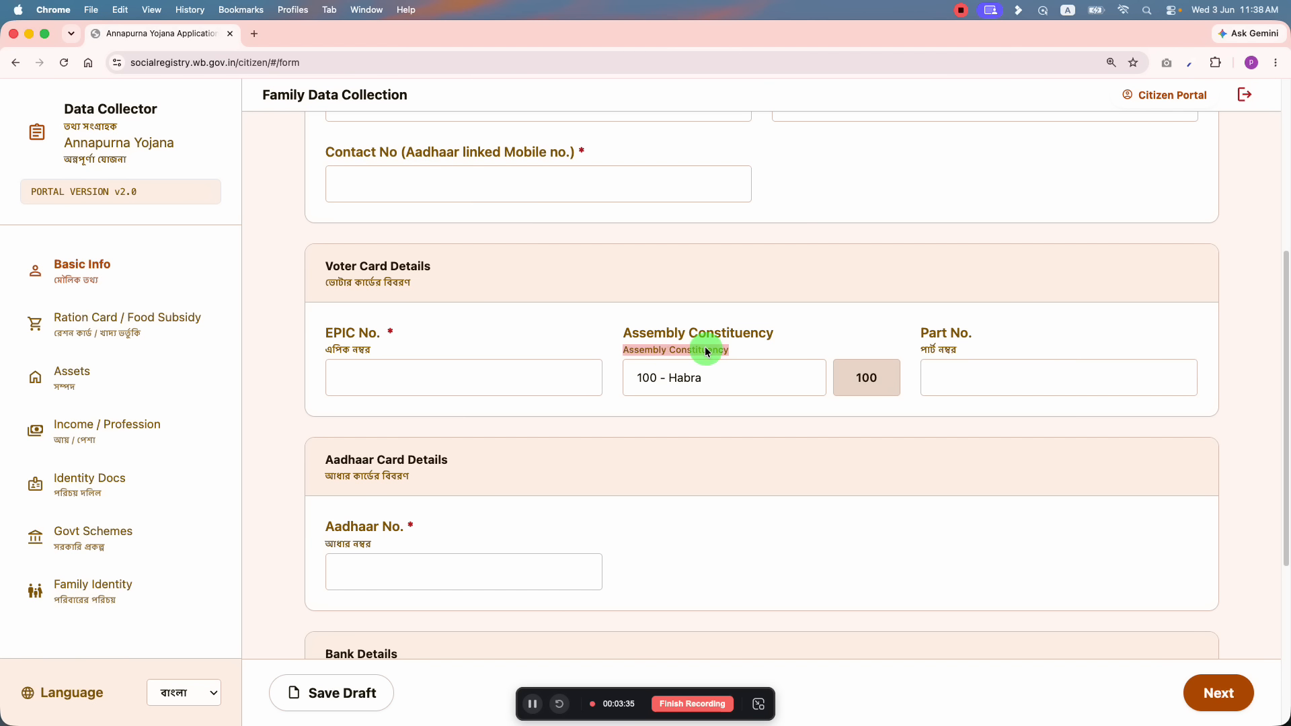
pyautogui.click(986, 383)
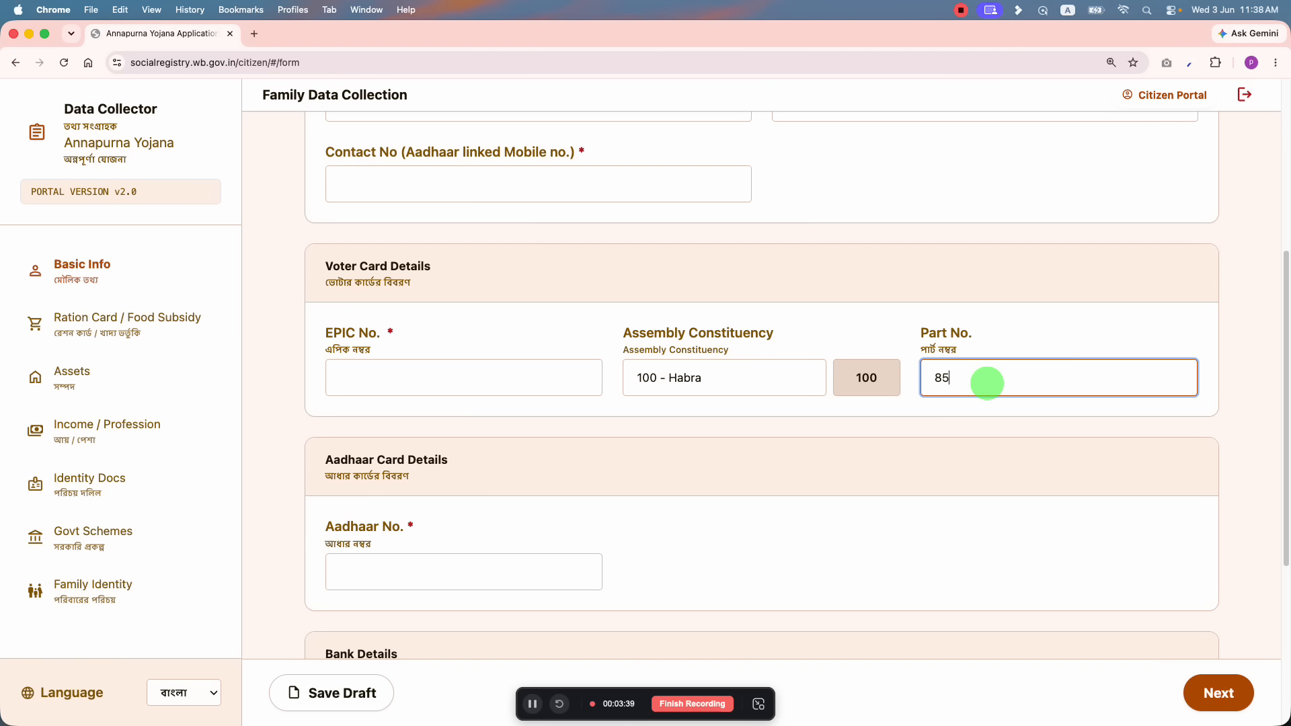
pyautogui.click(999, 334)
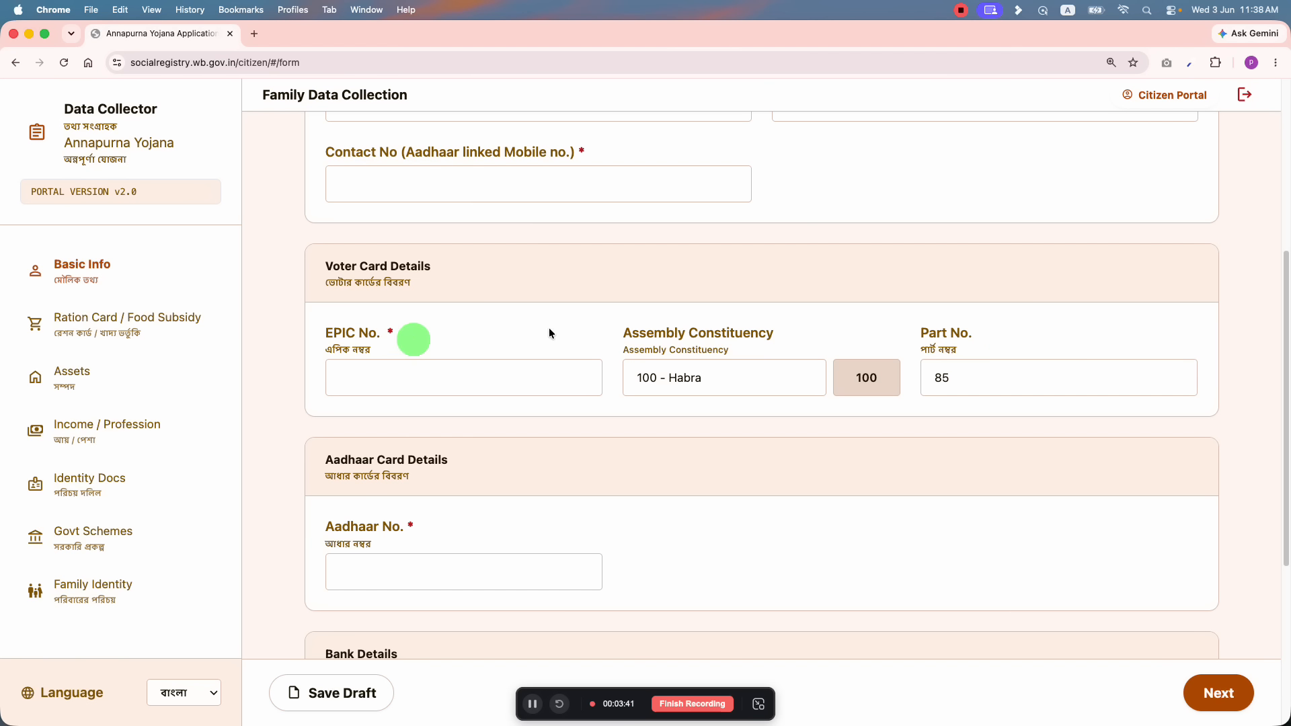
pyautogui.scroll(-3, 447, 432)
pyautogui.click(428, 372)
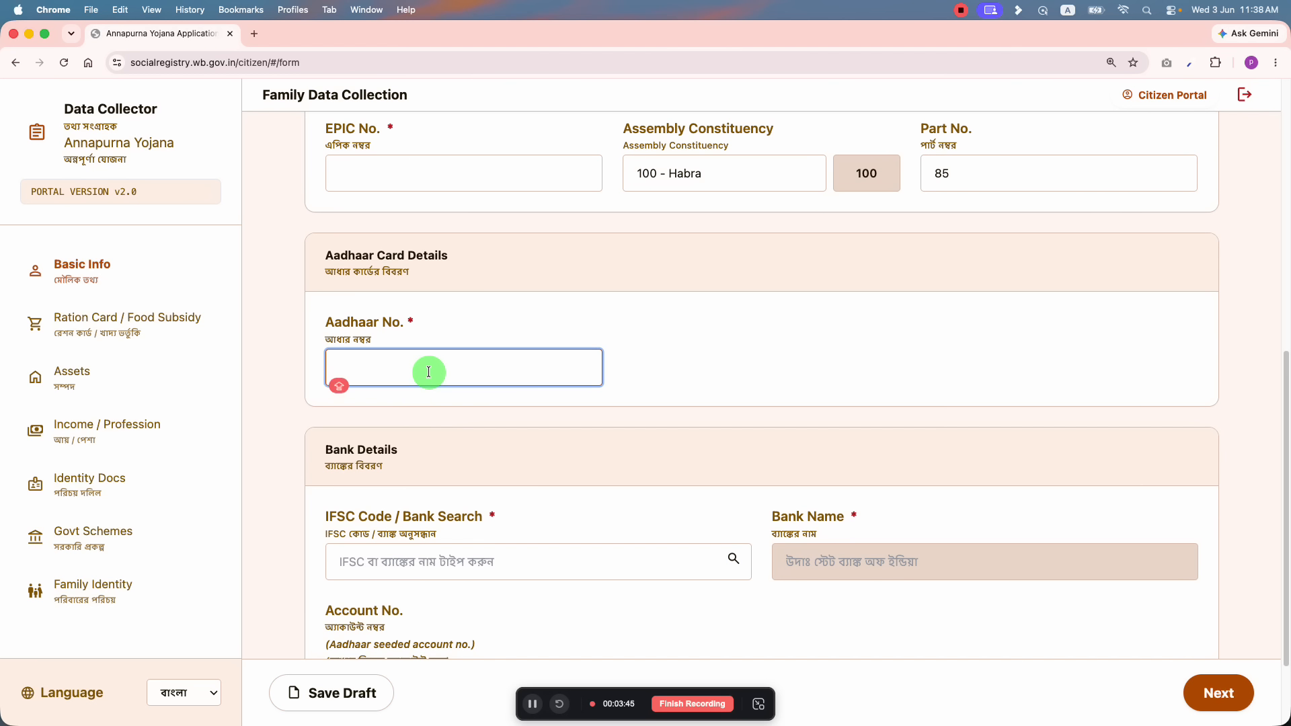
pyautogui.scroll(7, 428, 390)
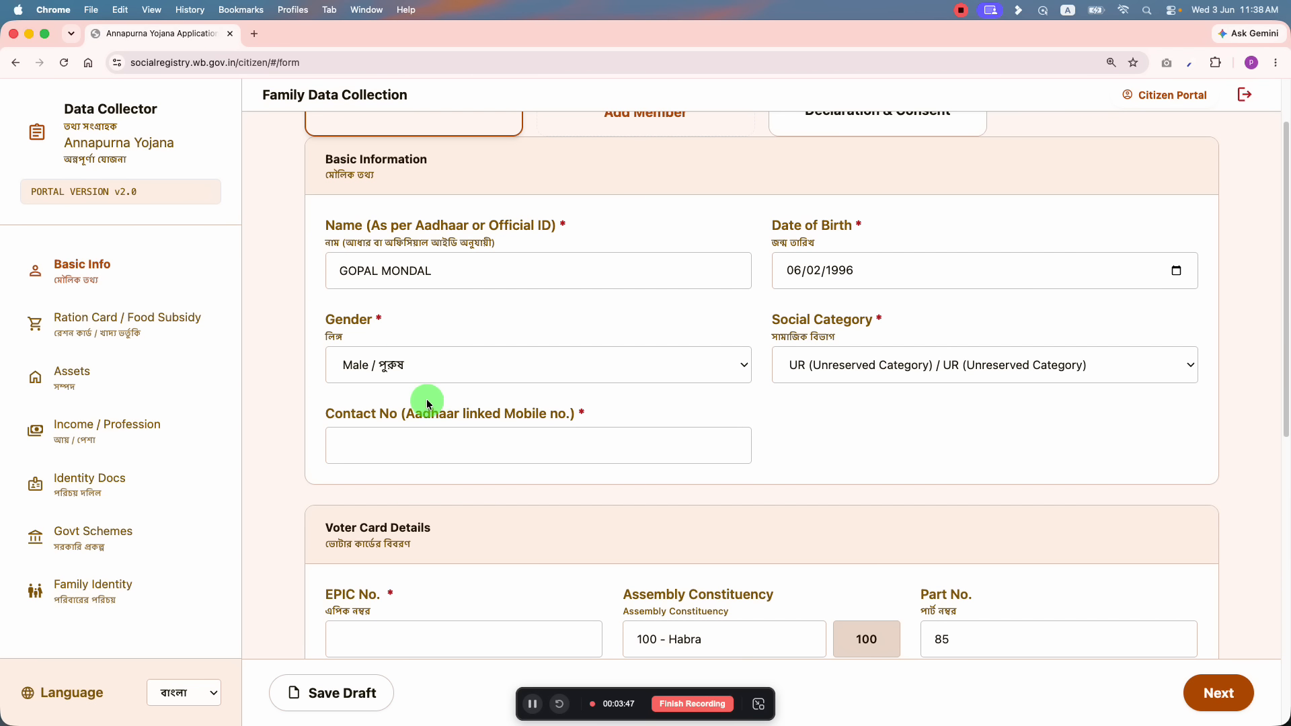
pyautogui.scroll(-8, 513, 373)
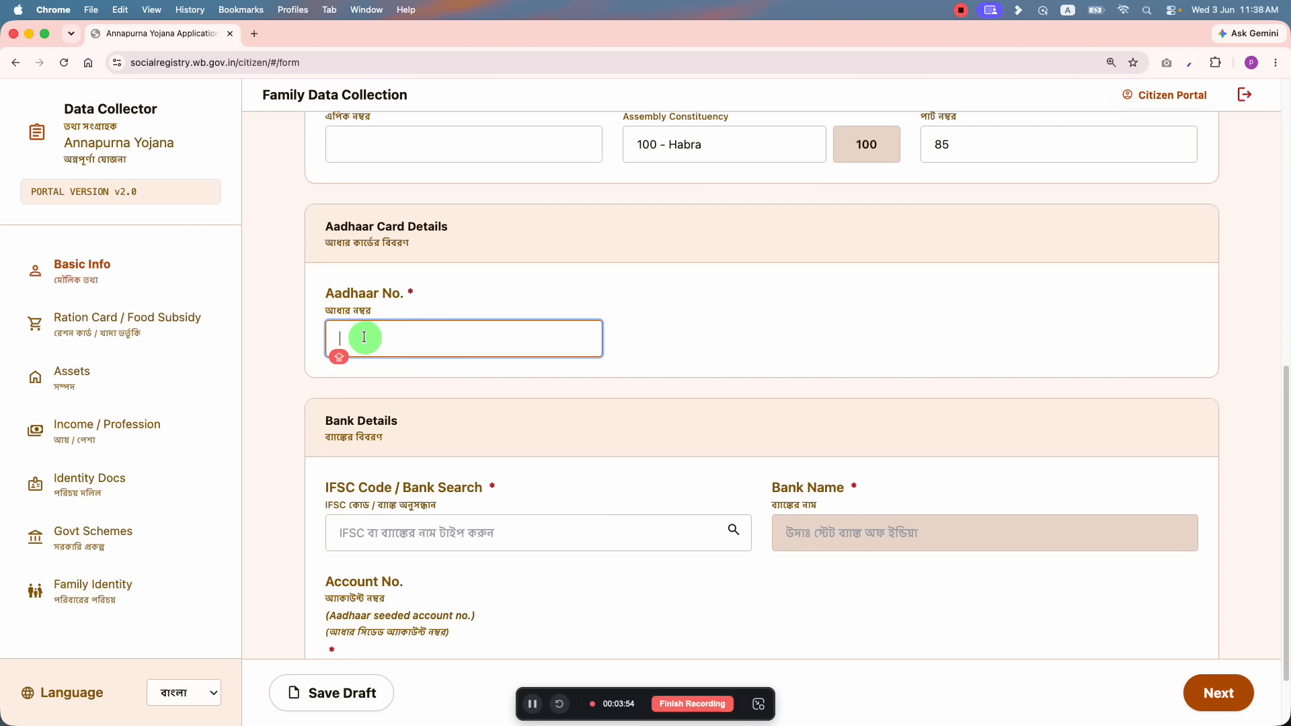
pyautogui.scroll(-2, 410, 351)
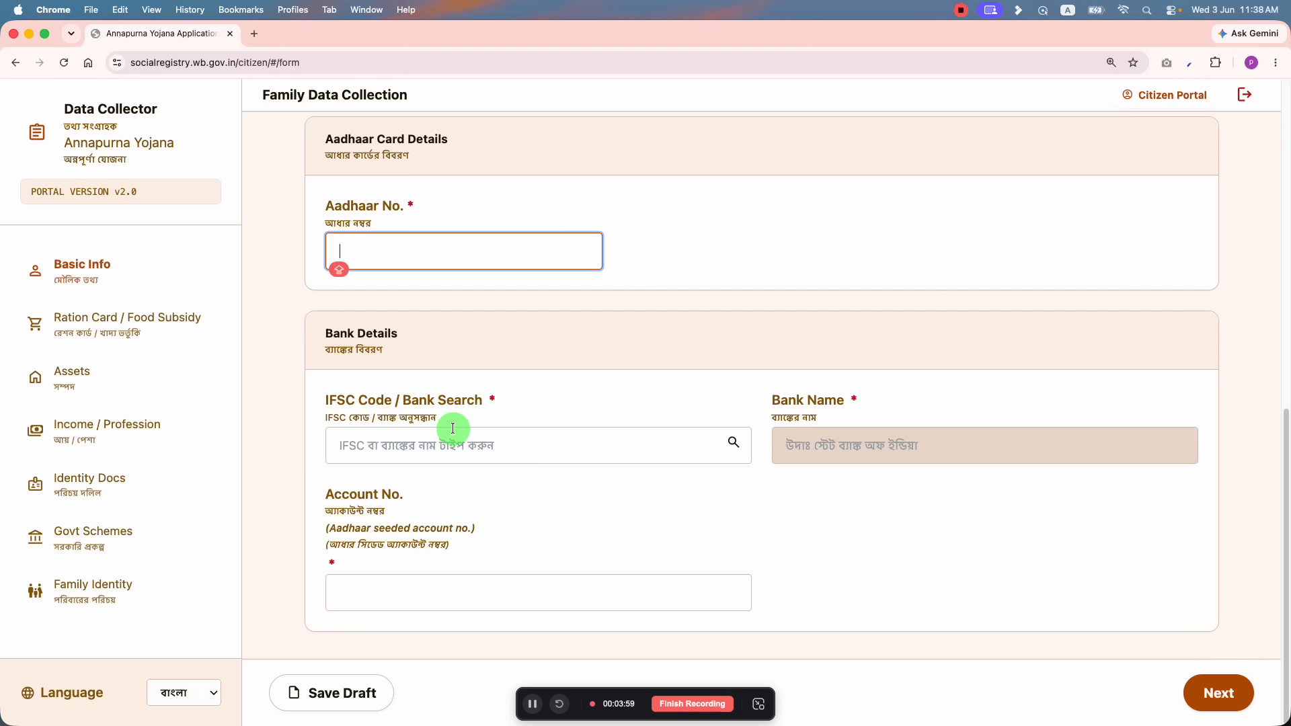
# Step: Enter IFSC IDIB000A602, correcting its last digit, and pick the INDIAN BANK branch suggestion
pyautogui.click(560, 450)
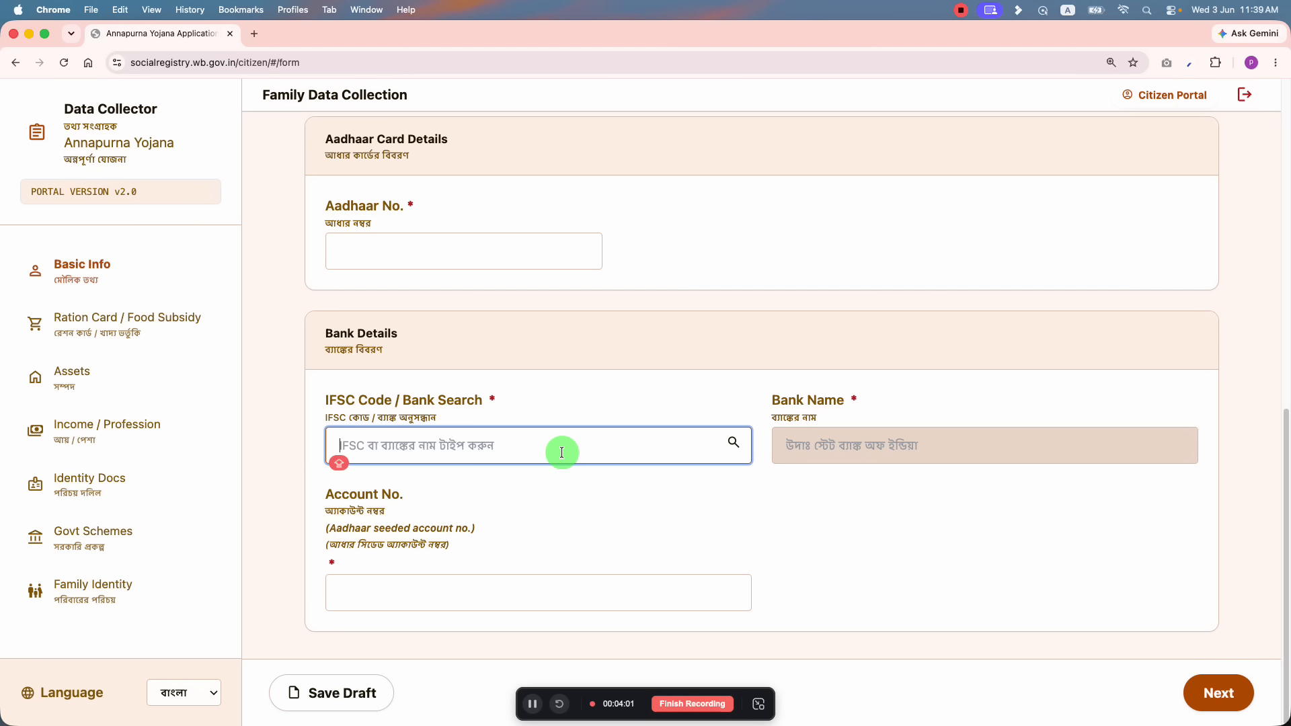
pyautogui.write('IDIB')
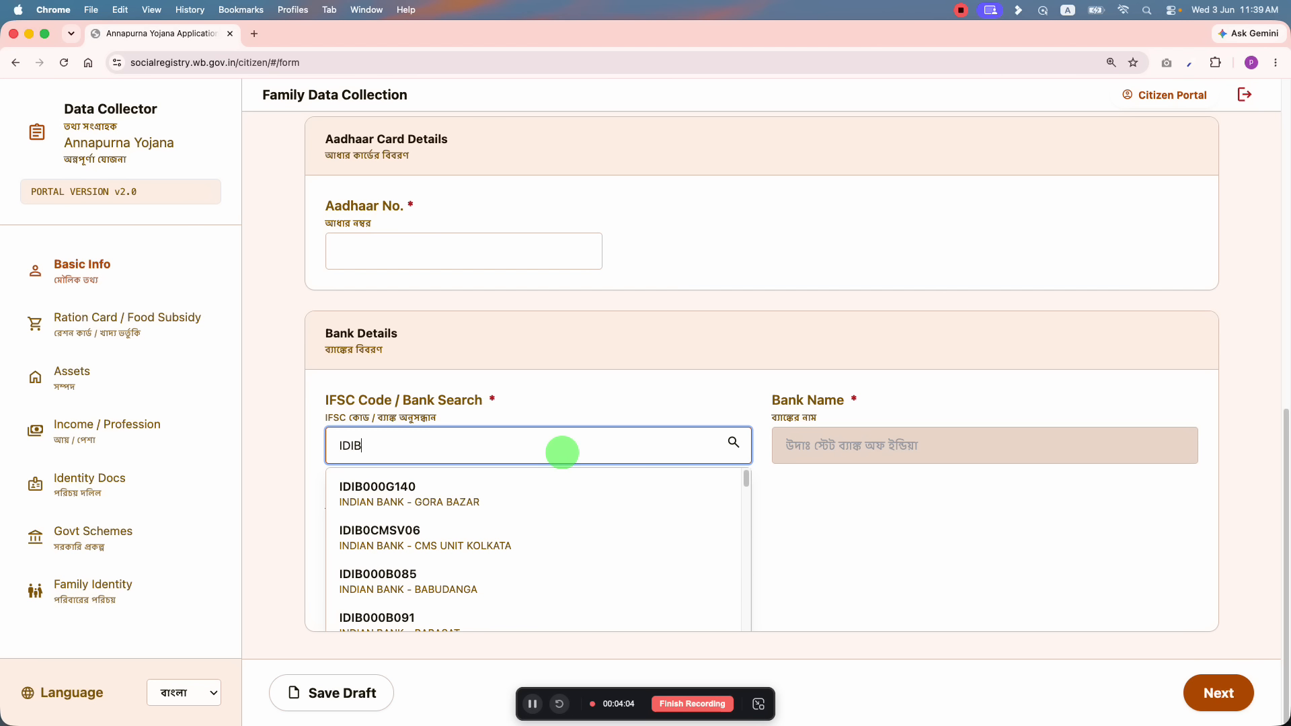
pyautogui.write('000A602')
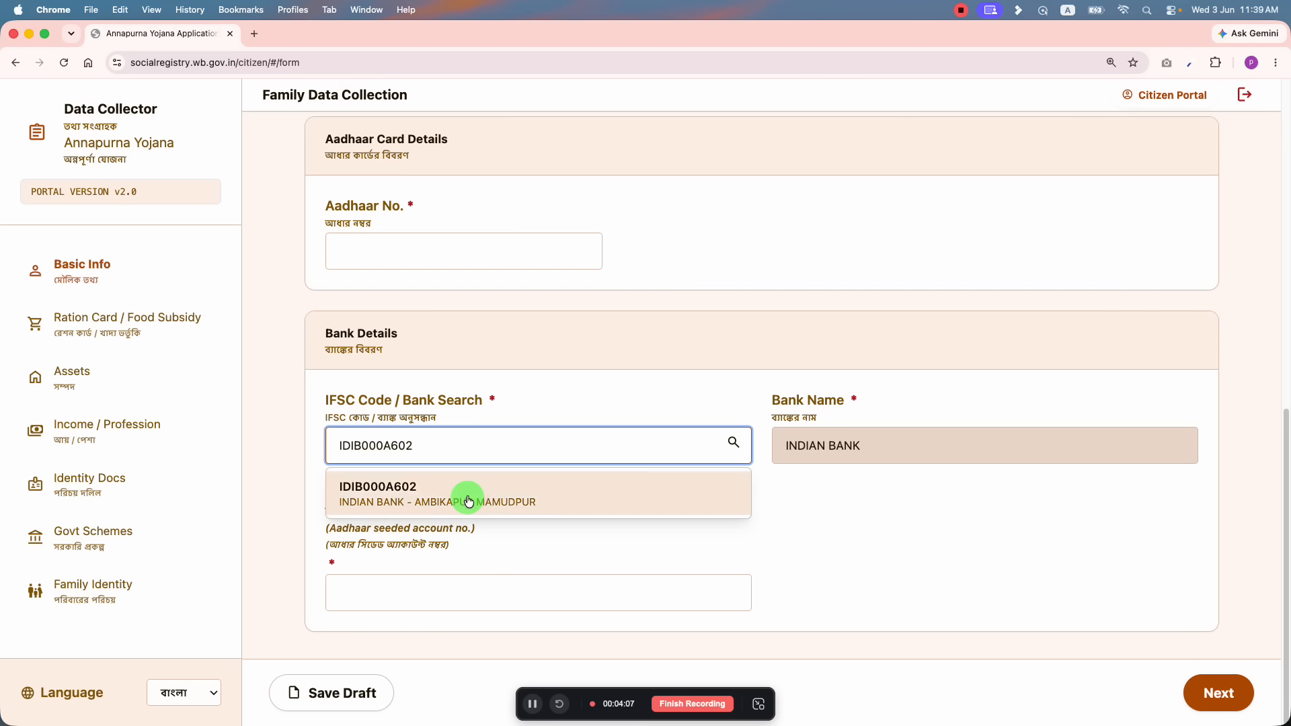
pyautogui.click(469, 501)
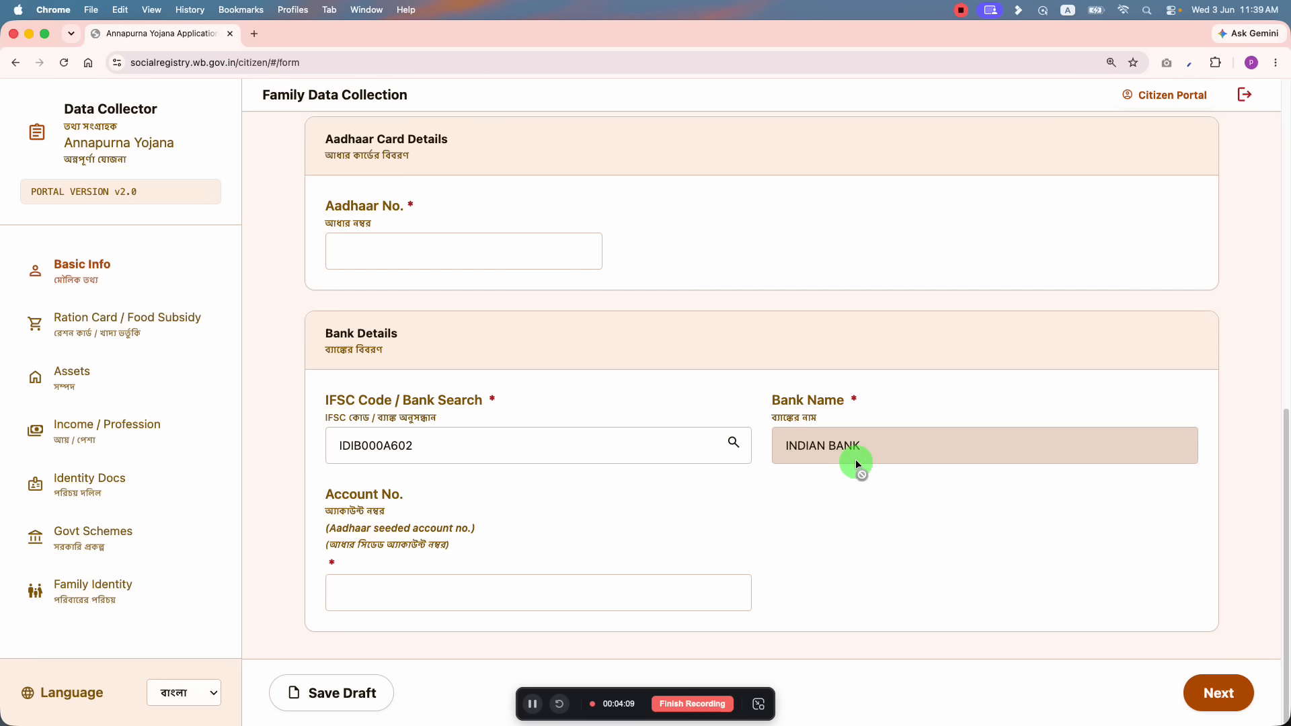
pyautogui.click(579, 446)
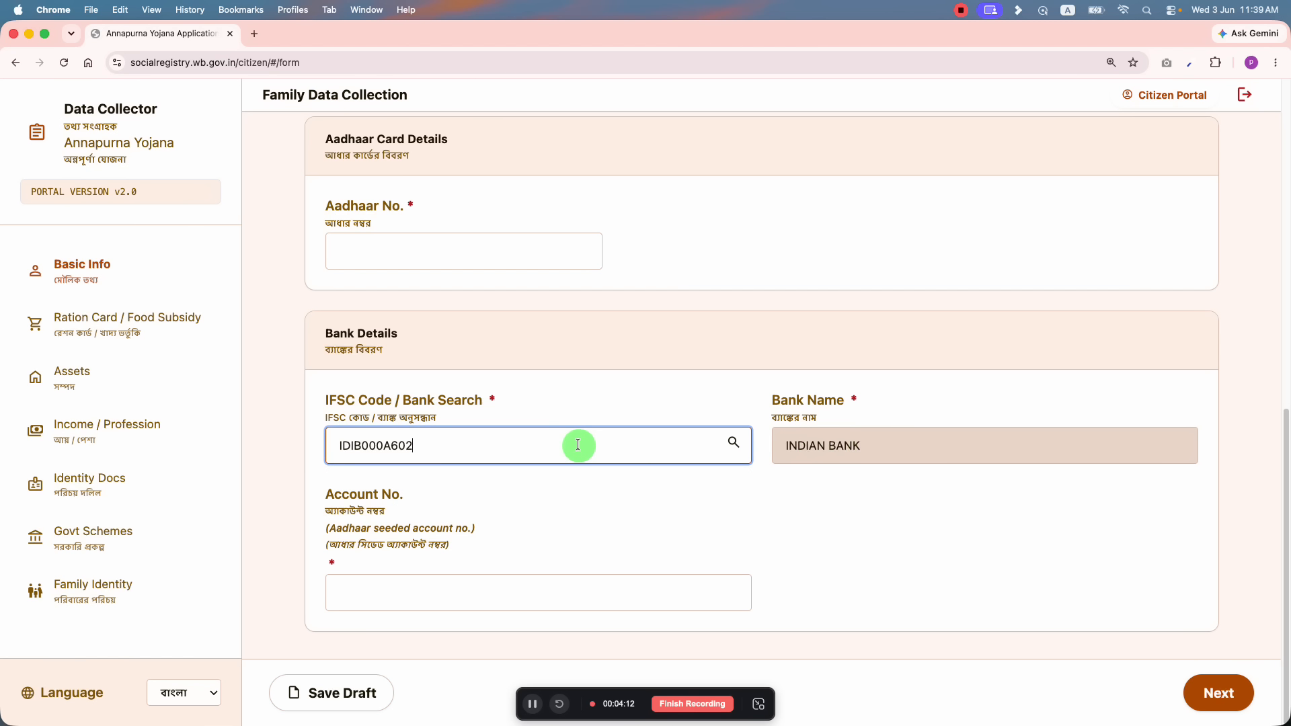
pyautogui.press('BackSpace')
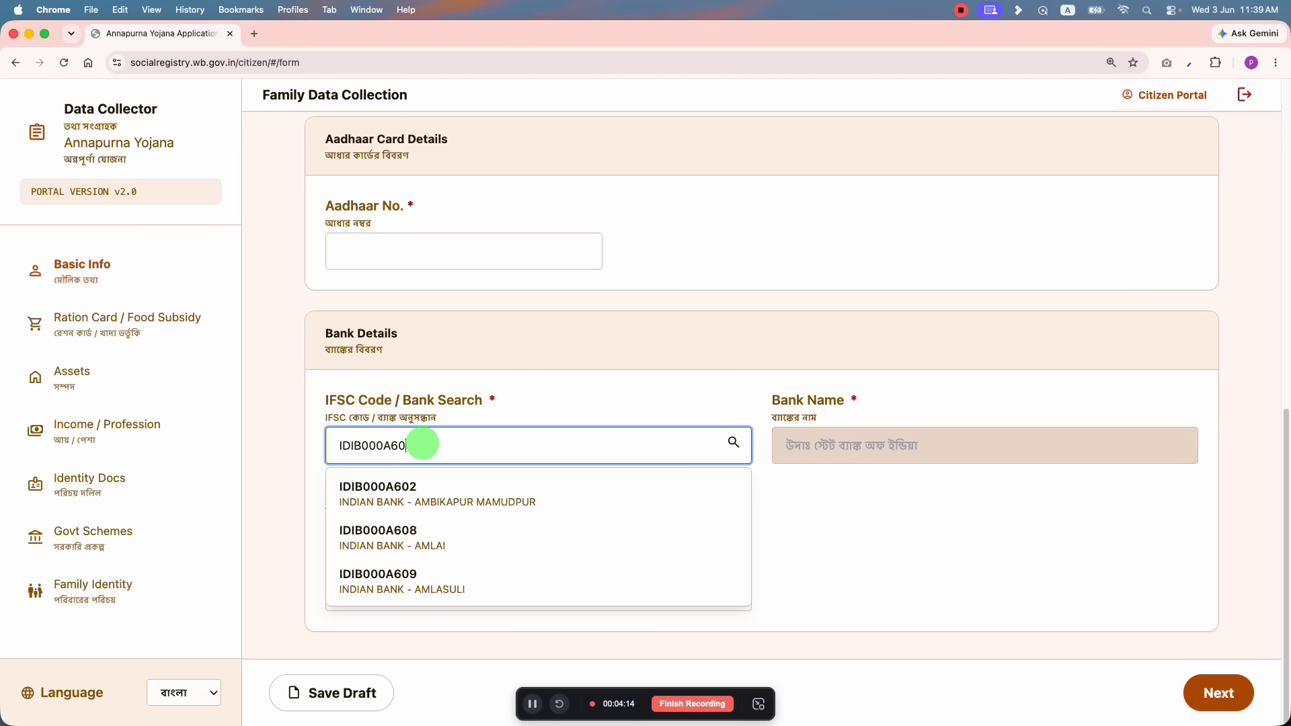
pyautogui.write('2')
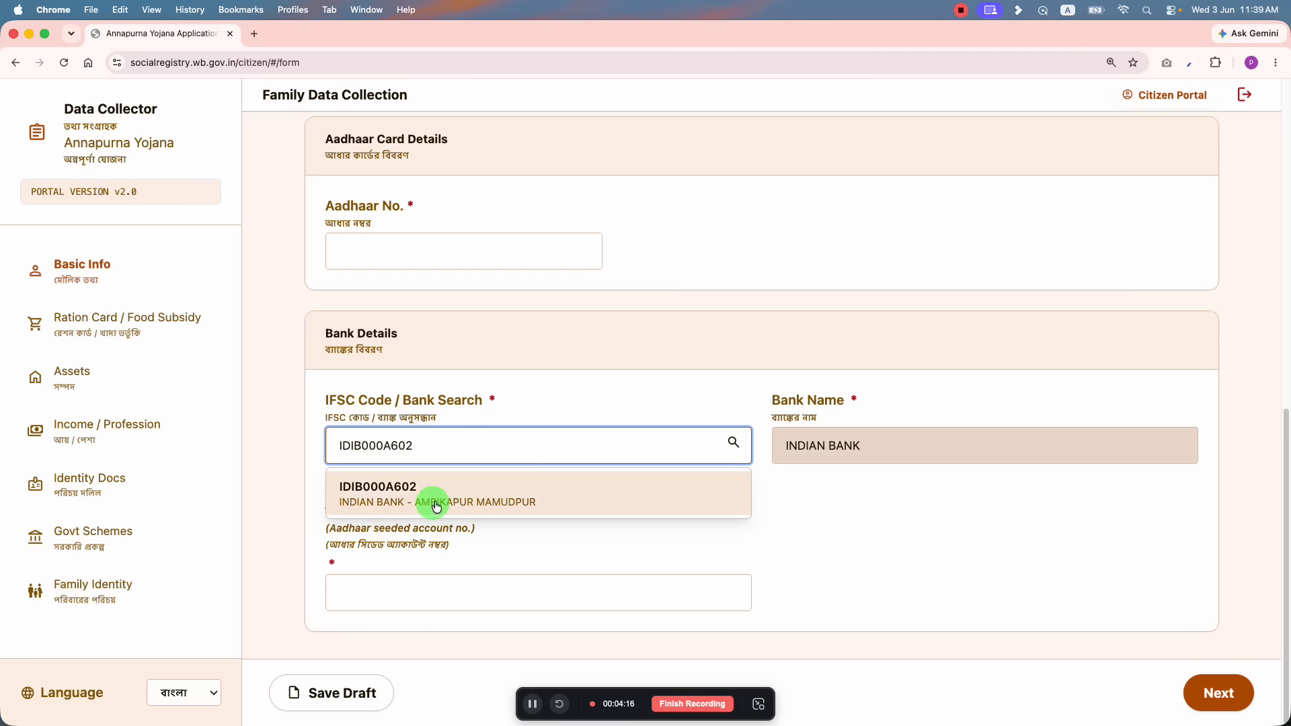
pyautogui.click(462, 506)
pyautogui.scroll(15, 490, 570)
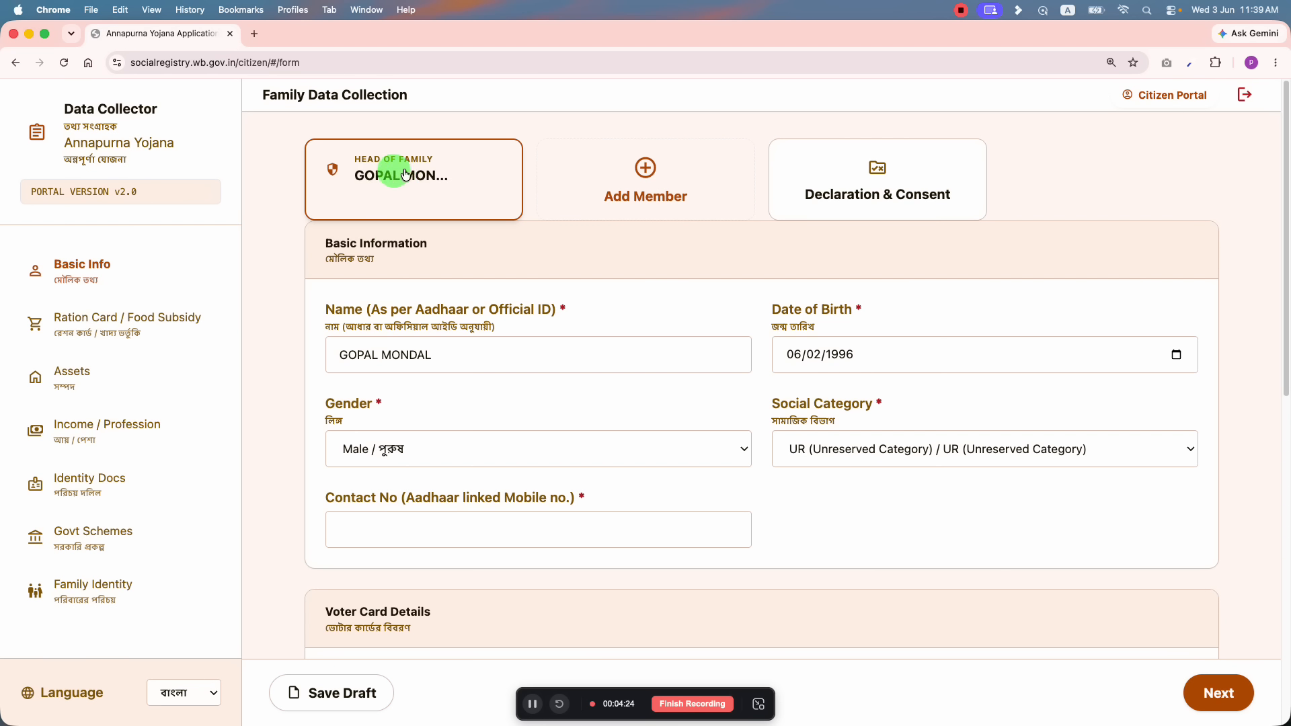
# Step: Scroll down the form to the family members section
pyautogui.scroll(-15, 430, 269)
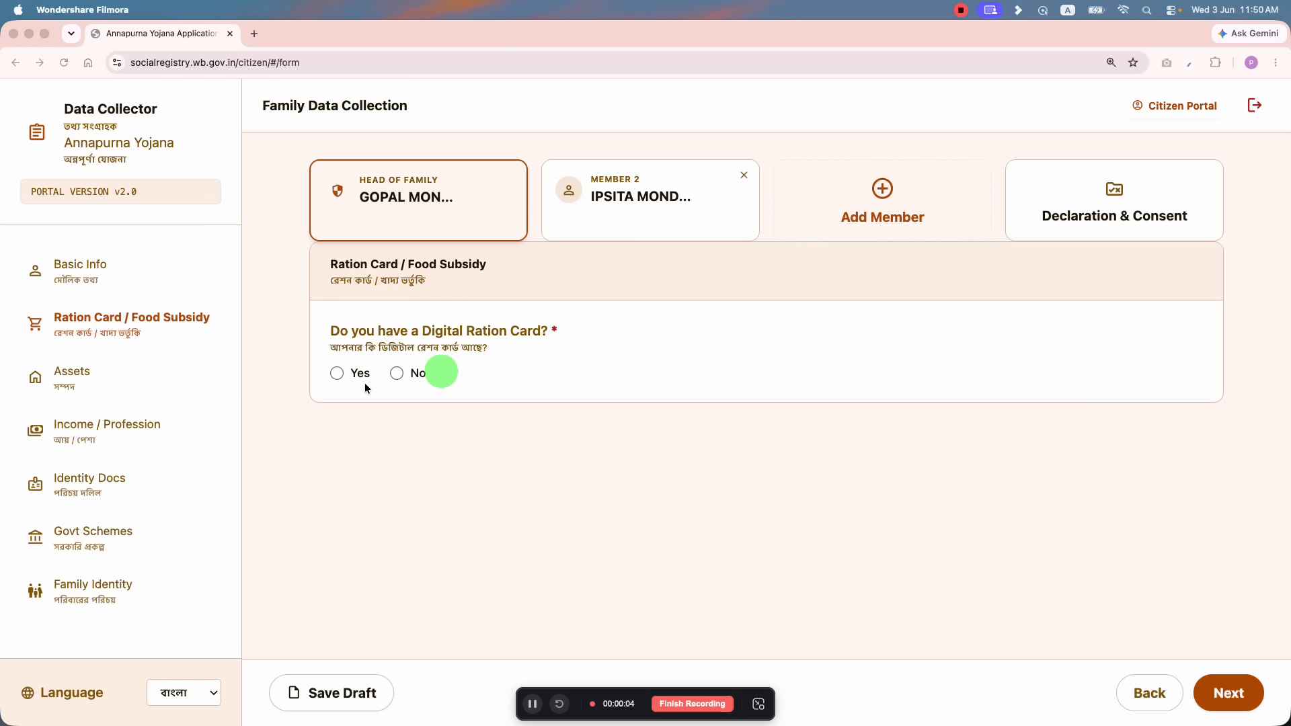
# Step: Mark a digital SPHH ration card, paste its number, confirm monthly ration lifting, and continue
pyautogui.click(331, 376)
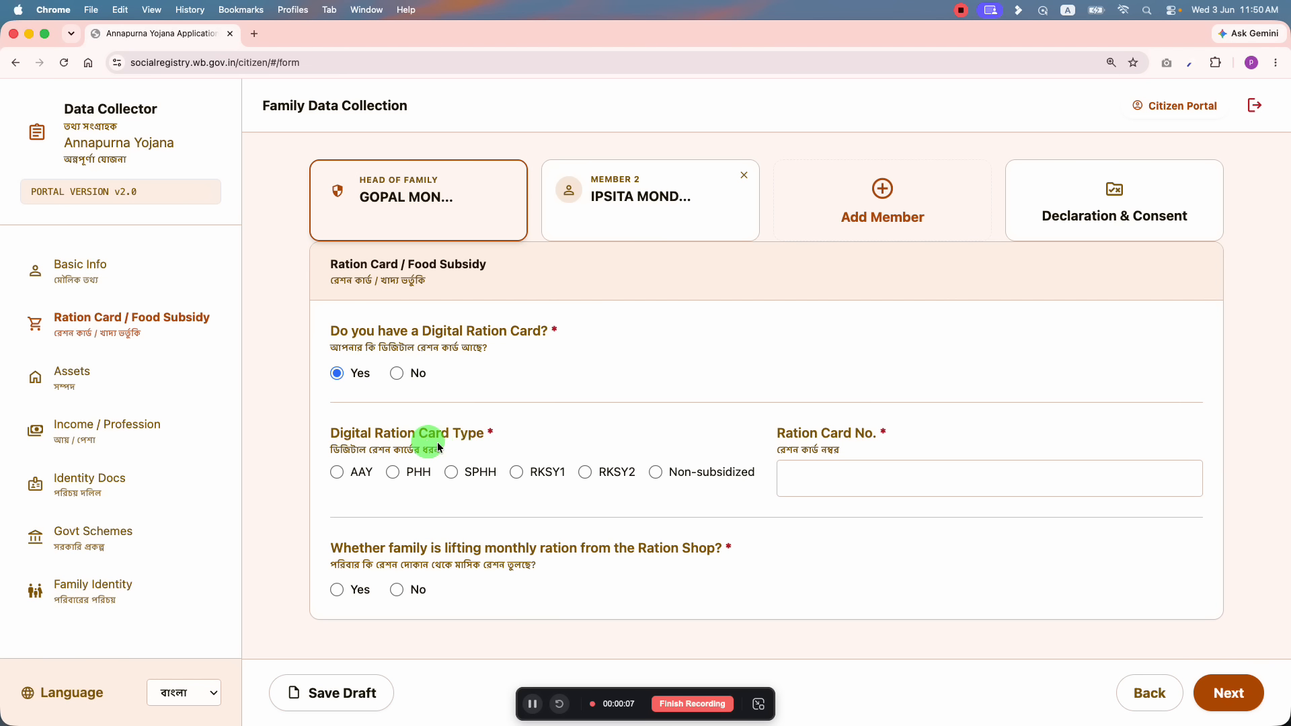
pyautogui.click(452, 474)
pyautogui.click(817, 474)
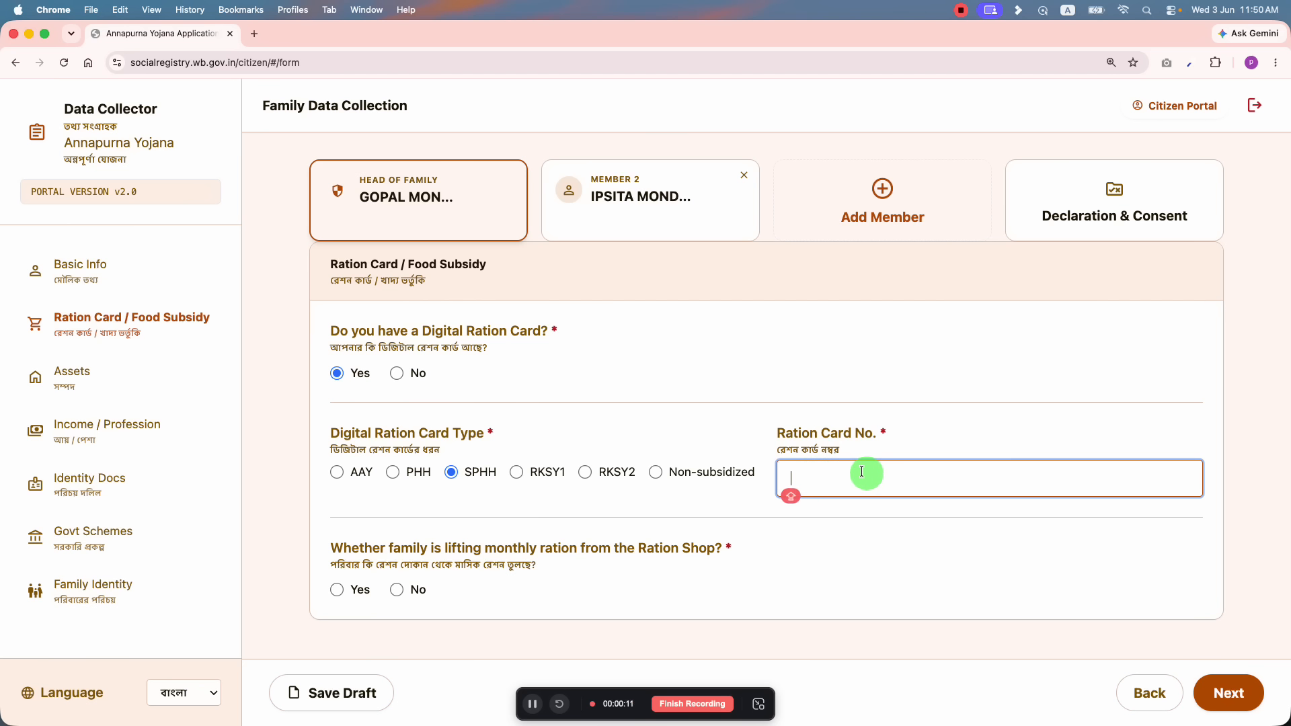
pyautogui.press('super+v')
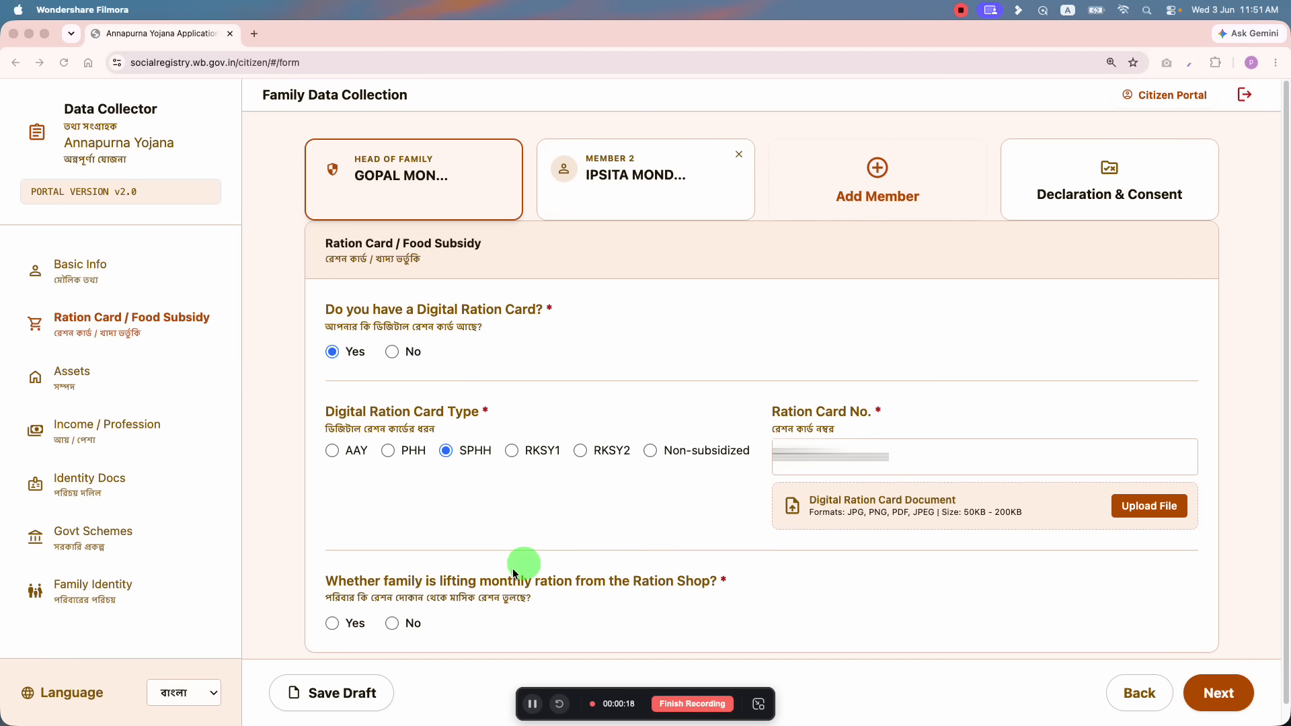
pyautogui.click(333, 625)
pyautogui.click(333, 624)
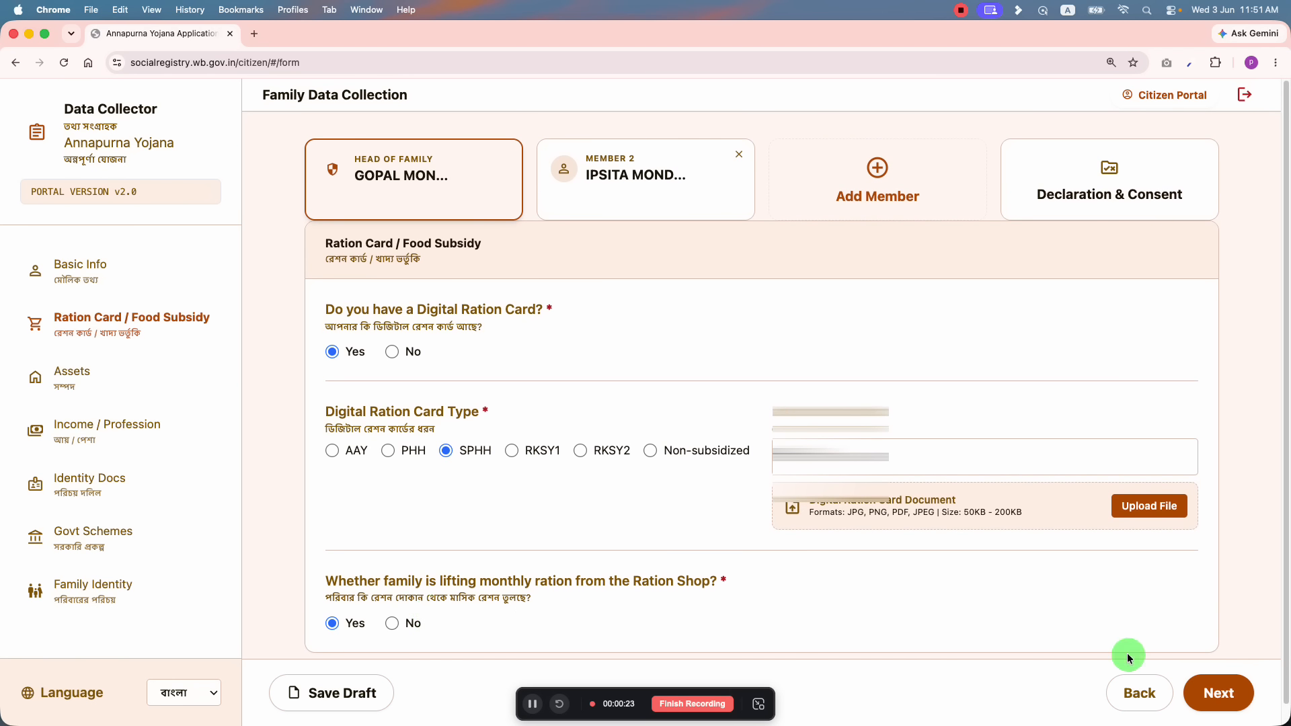
pyautogui.click(1217, 692)
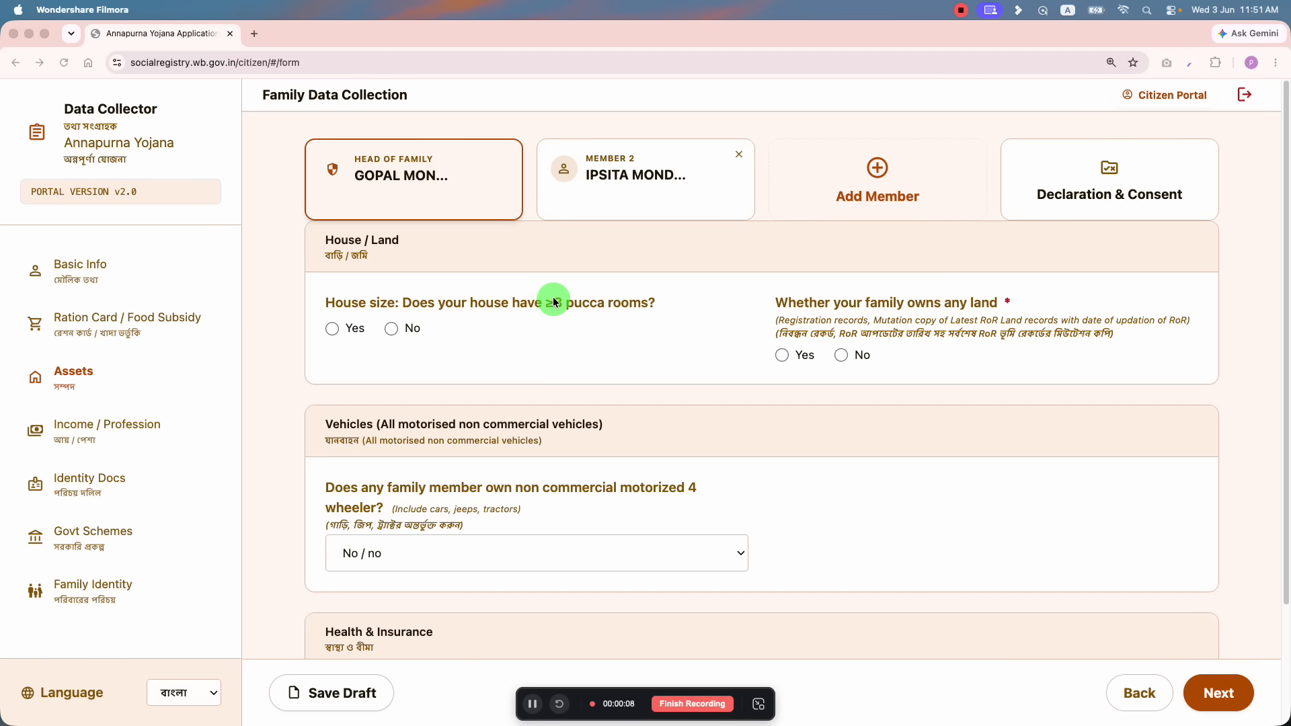
# Step: Answer No to three-plus pucca rooms and fill in land ownership with landholding 3
pyautogui.click(1004, 304)
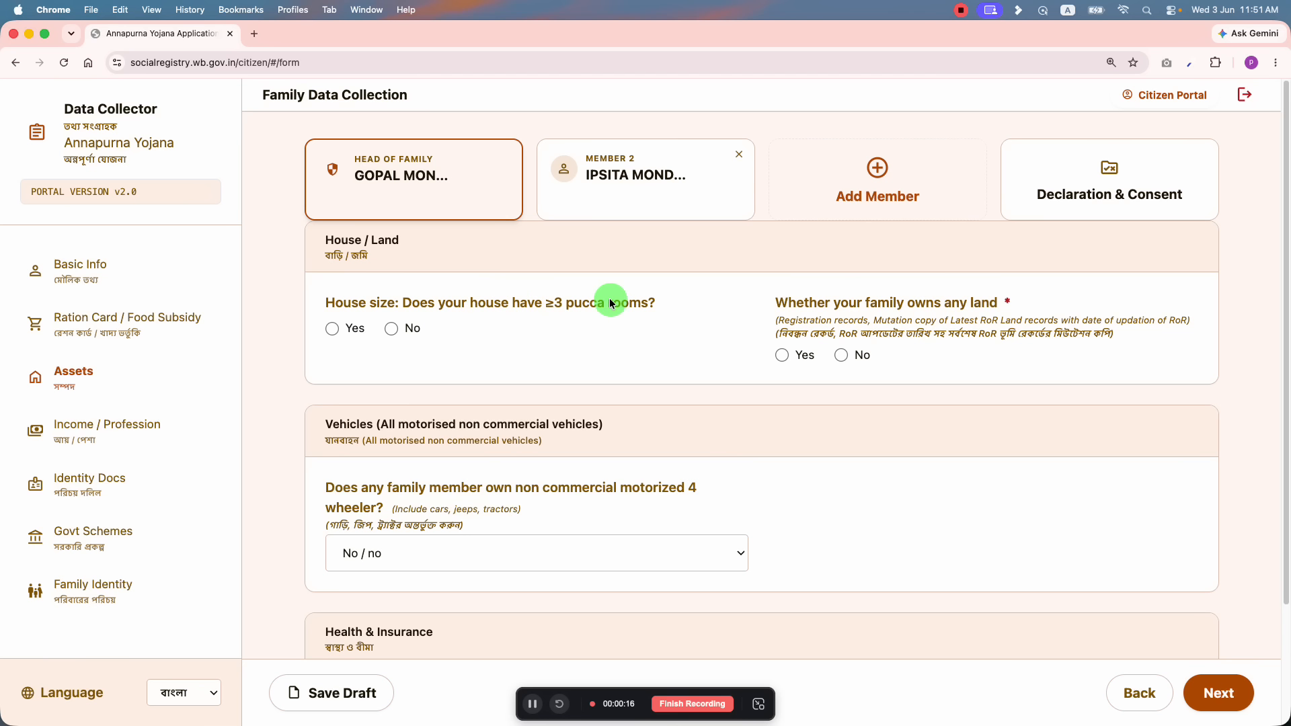
pyautogui.click(392, 329)
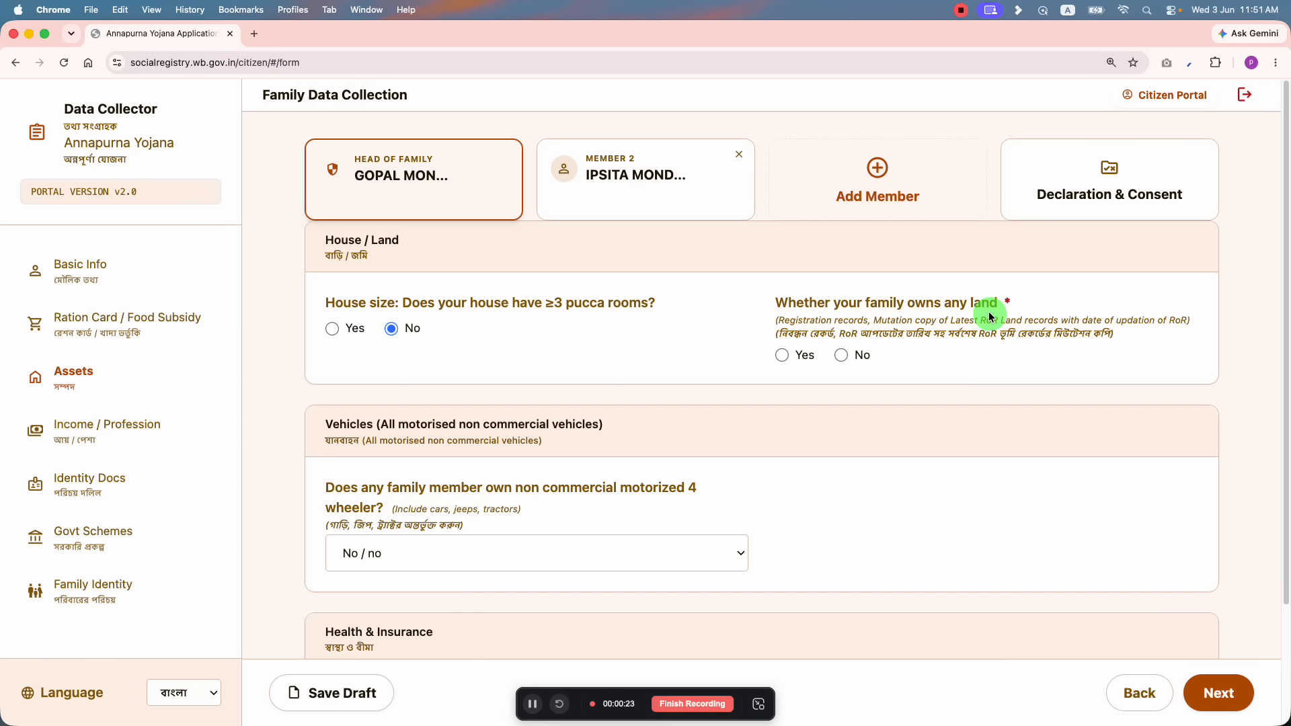
pyautogui.click(783, 355)
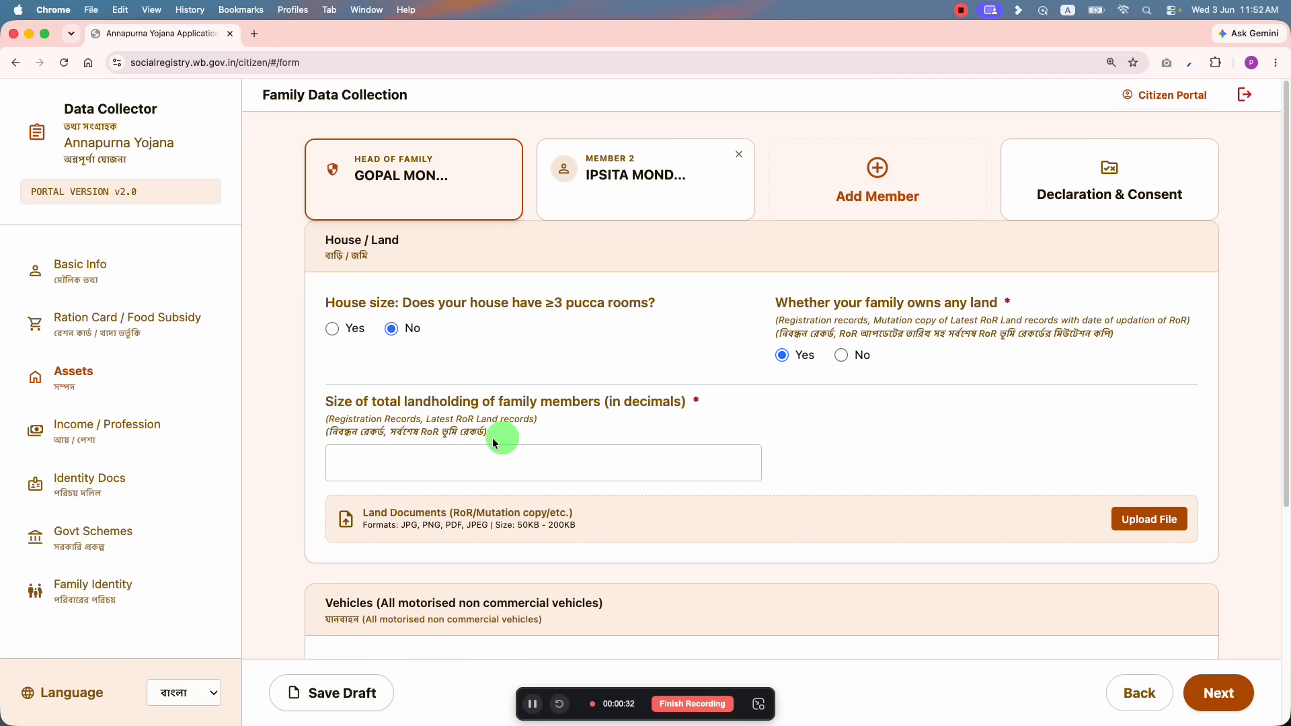
pyautogui.click(562, 468)
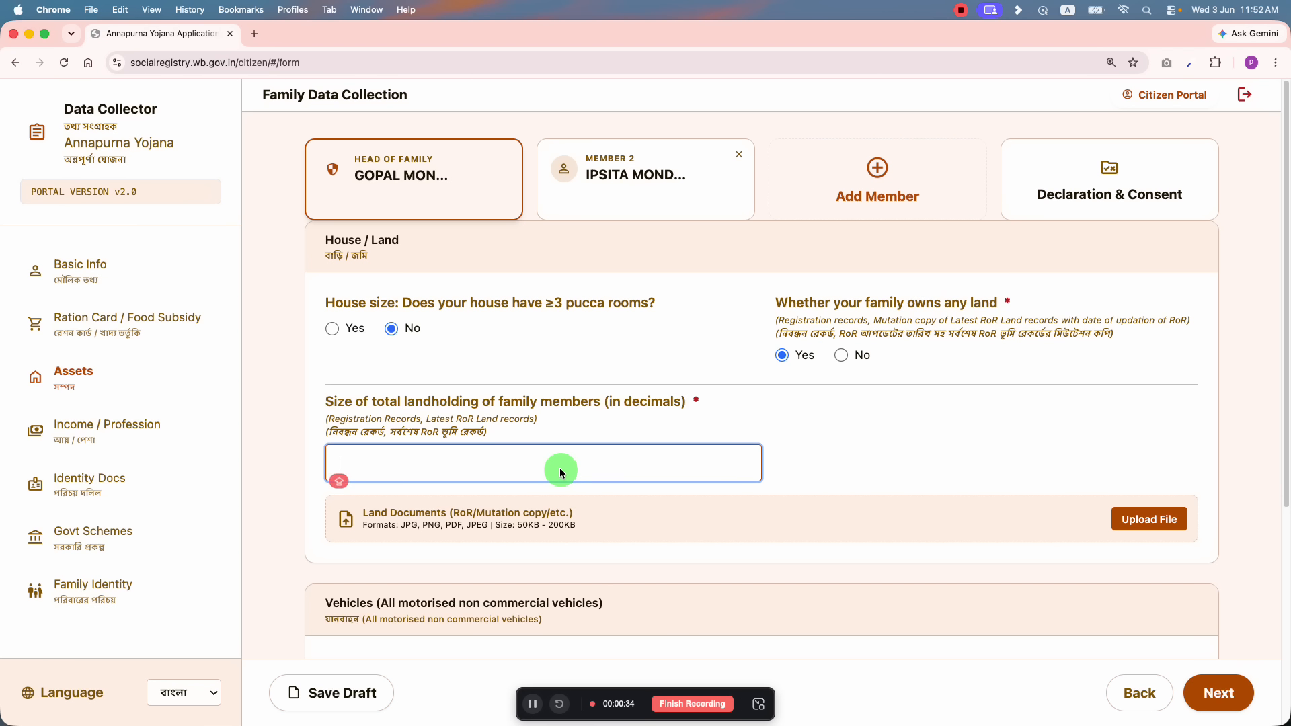
pyautogui.write('3')
pyautogui.click(829, 457)
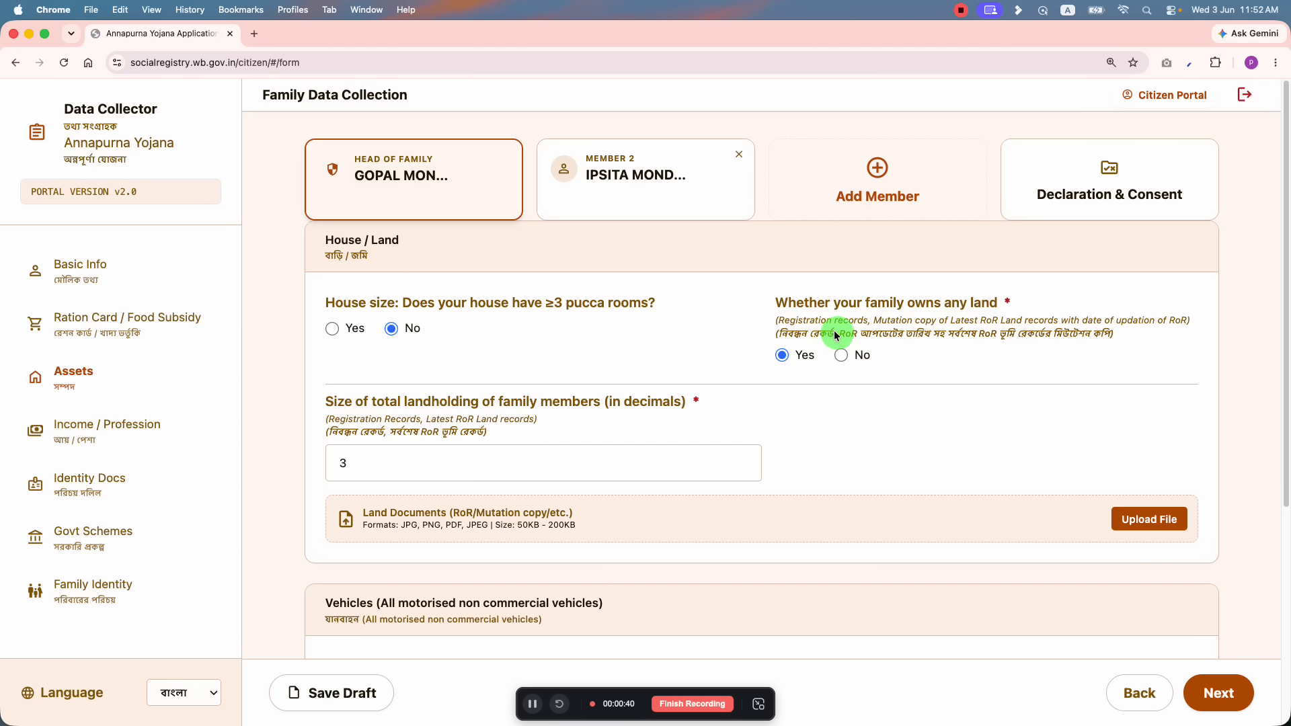
# Step: Highlight and then clear text in the Bengali land note
pyautogui.moveTo(855, 336); pyautogui.dragTo(789, 334)
pyautogui.click(1015, 338)
pyautogui.click(1113, 334)
pyautogui.click(1015, 440)
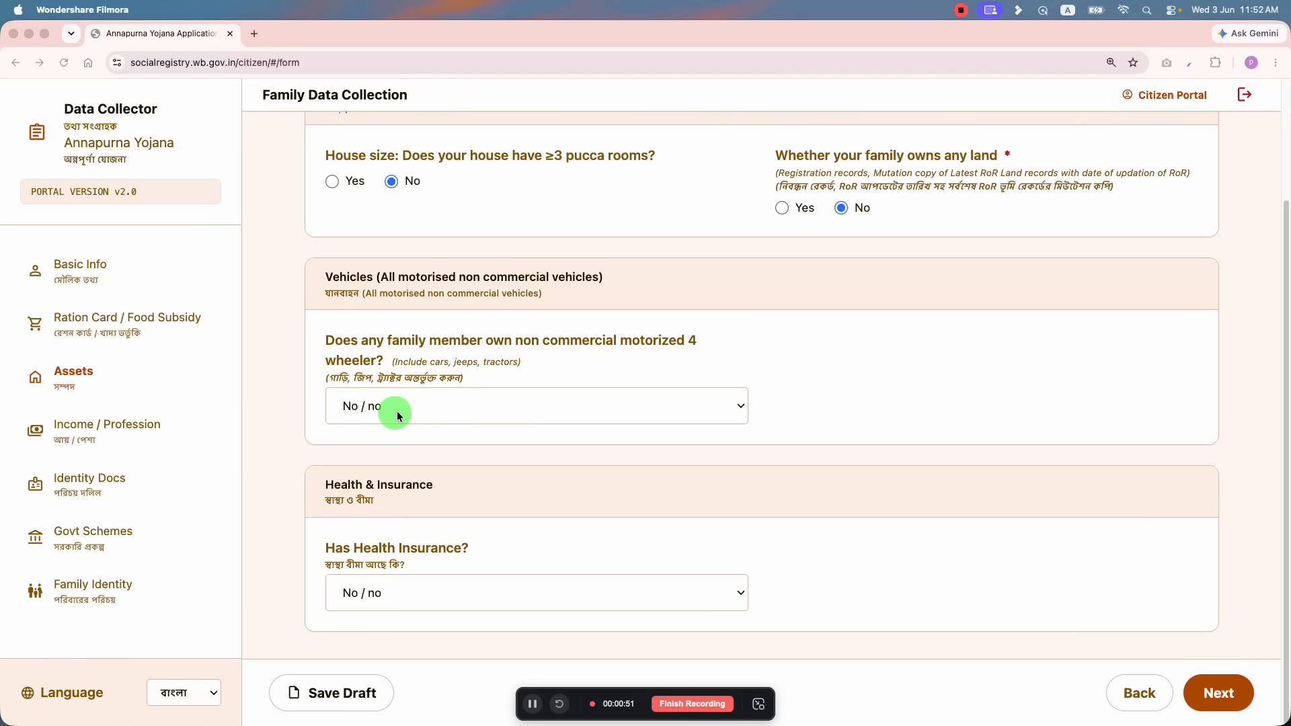
pyautogui.click(389, 406)
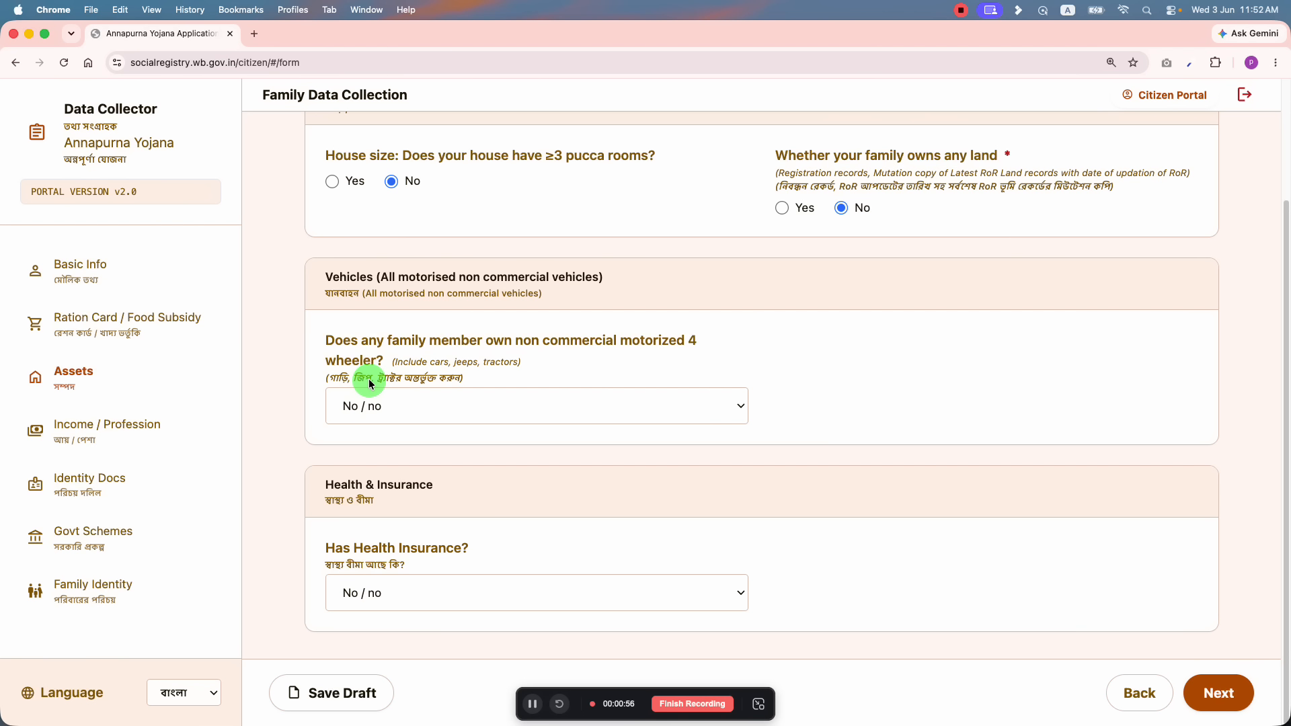
pyautogui.click(405, 402)
pyautogui.click(379, 381)
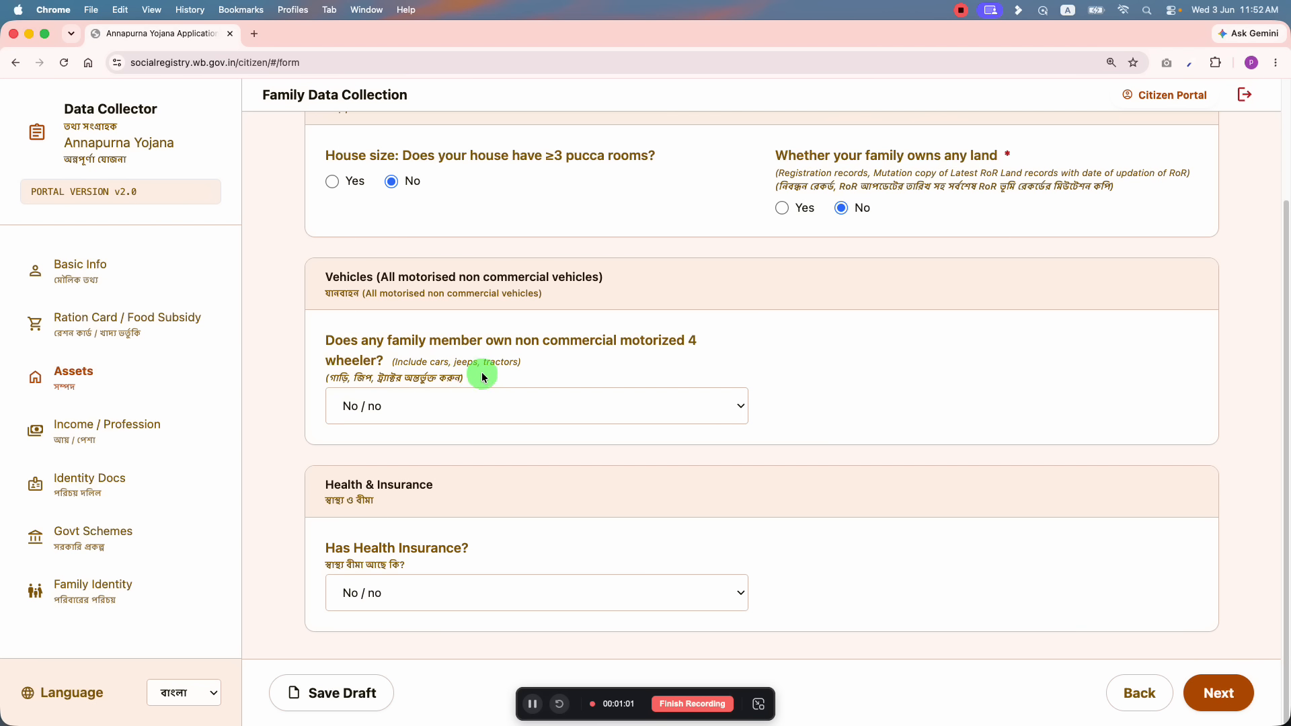
pyautogui.click(394, 407)
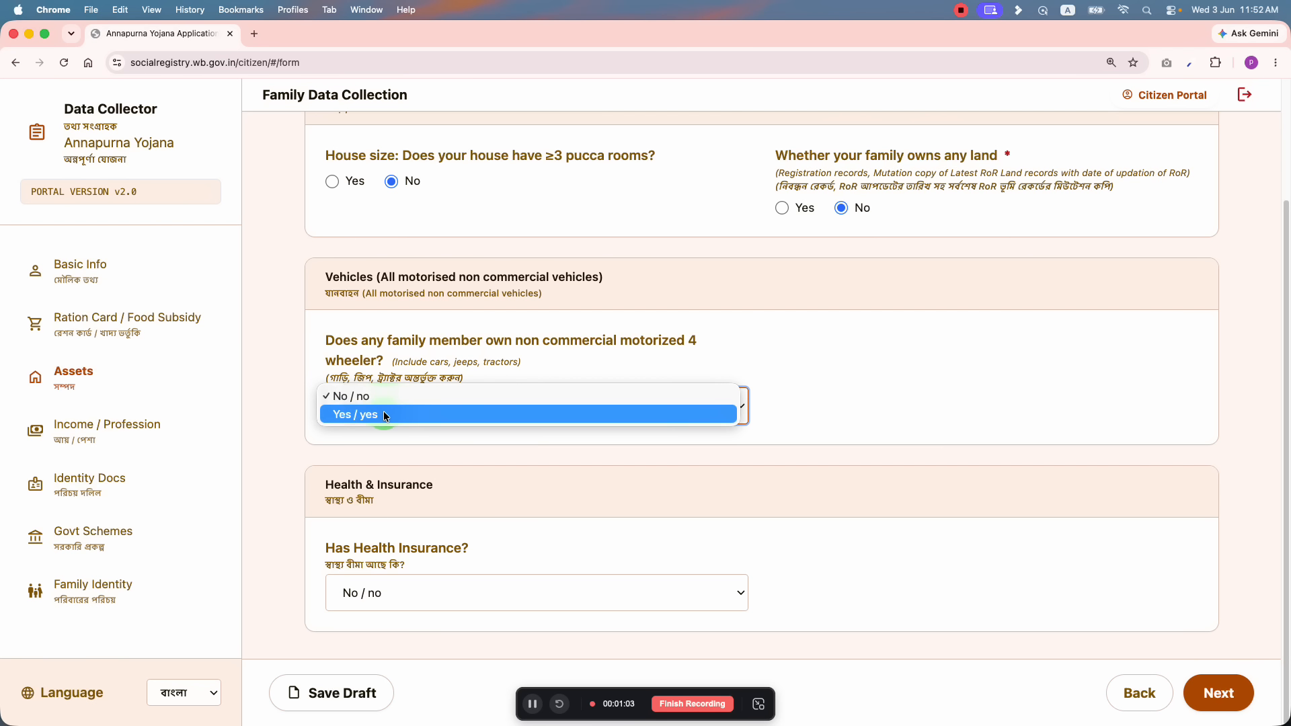
pyautogui.click(385, 415)
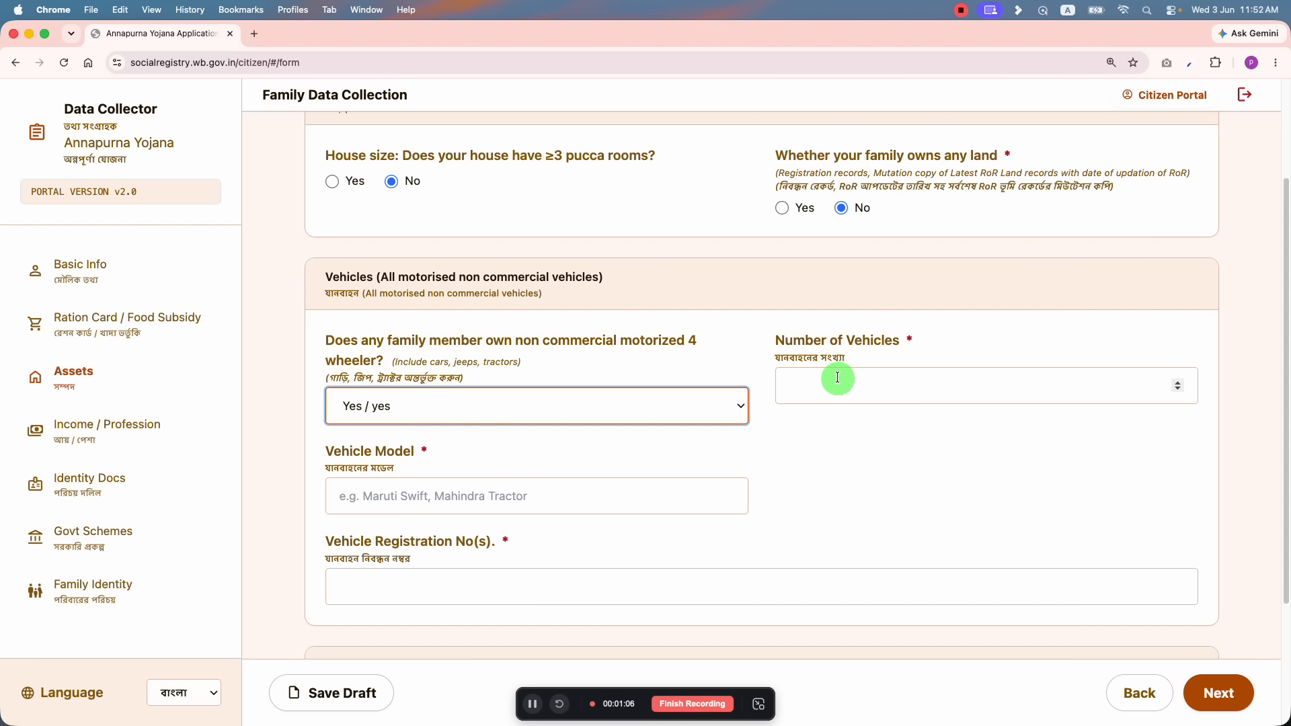
pyautogui.click(837, 380)
pyautogui.write('2')
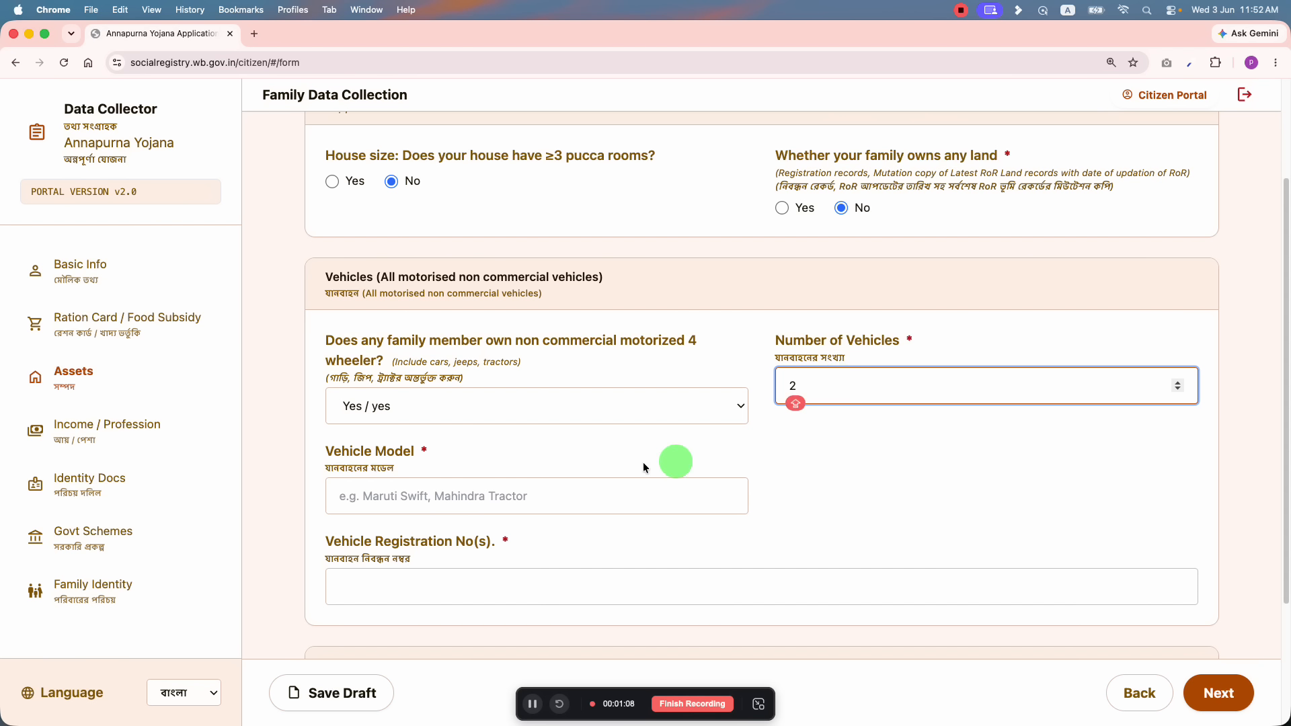
pyautogui.click(463, 509)
pyautogui.click(443, 586)
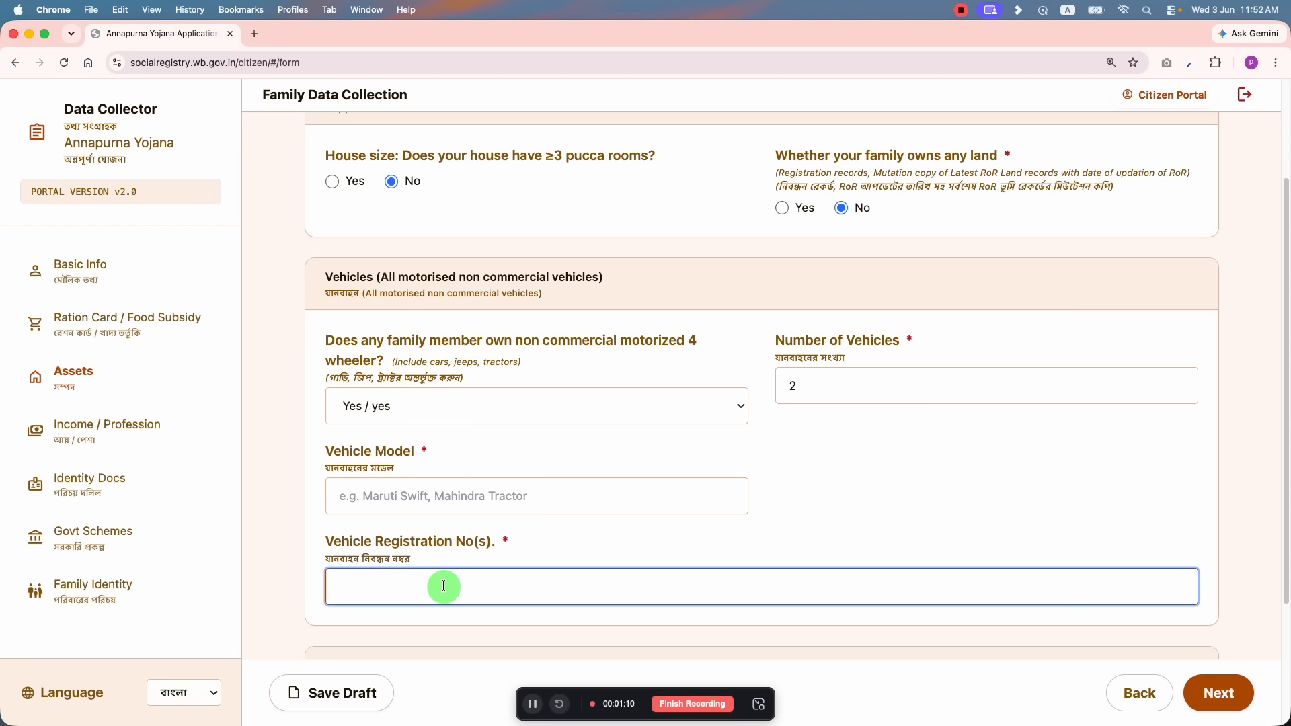
pyautogui.write('EWBJKHAJKLSG')
pyautogui.click(444, 411)
pyautogui.click(426, 378)
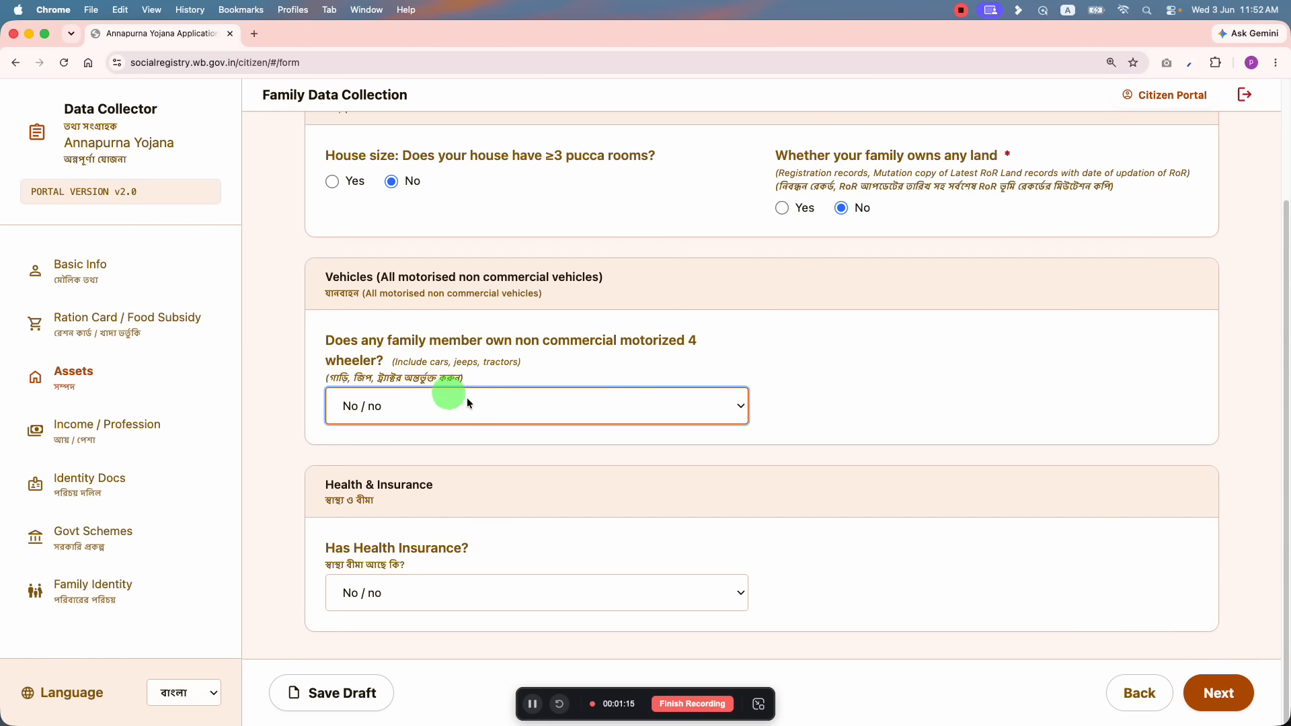
pyautogui.click(417, 583)
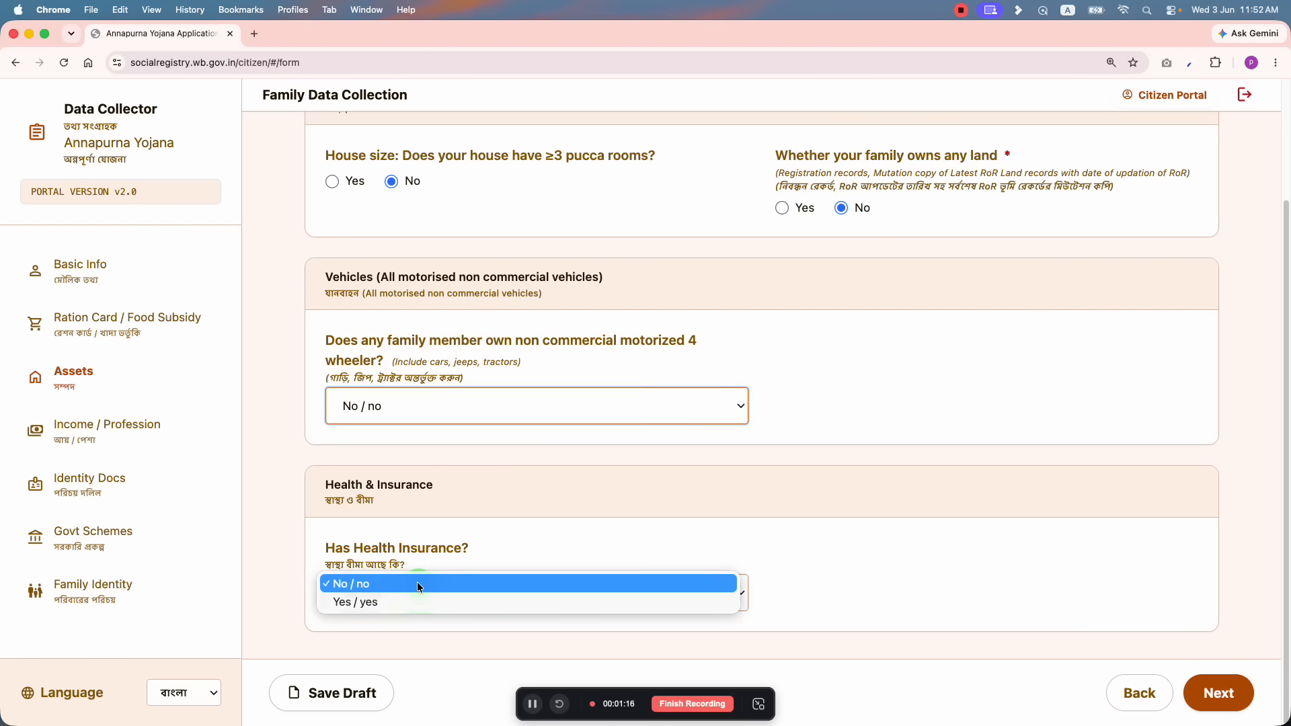
# Step: Try Yes for health insurance with Government type and the Ayushman Bharat / Swasthya Sathi scheme
pyautogui.click(383, 601)
pyautogui.scroll(-3, 521, 477)
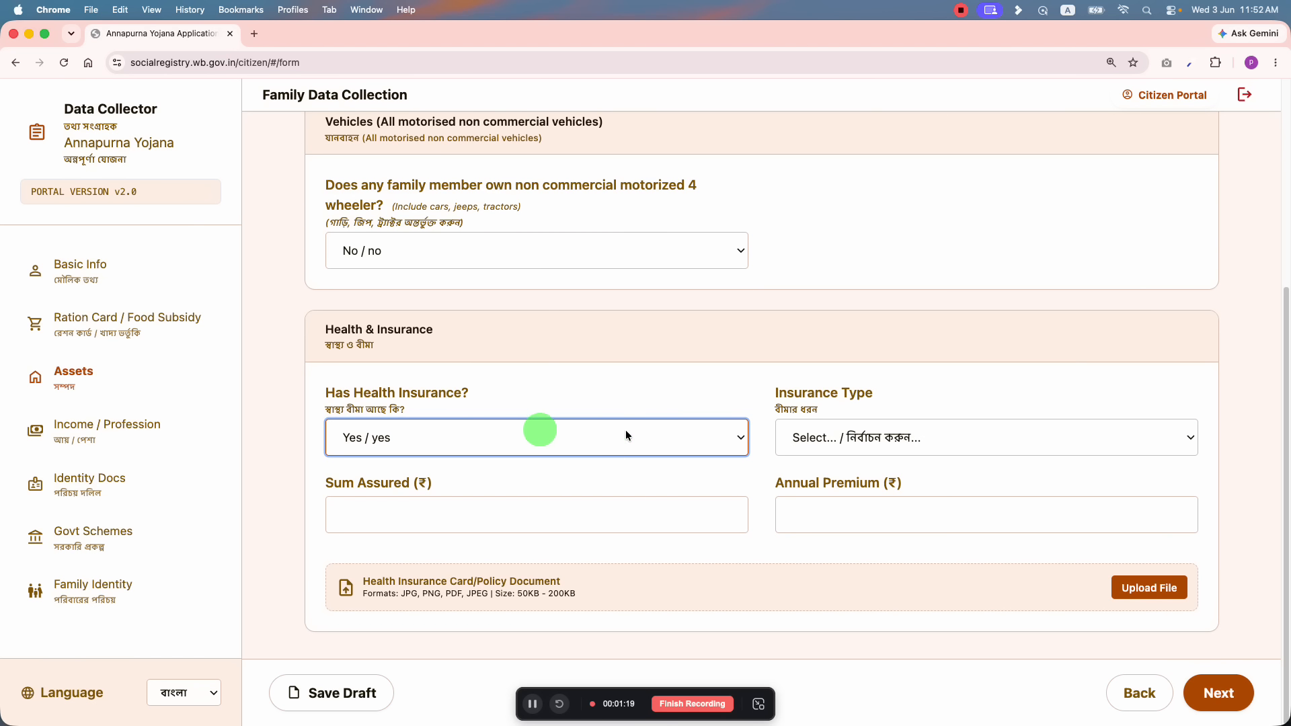
pyautogui.click(854, 431)
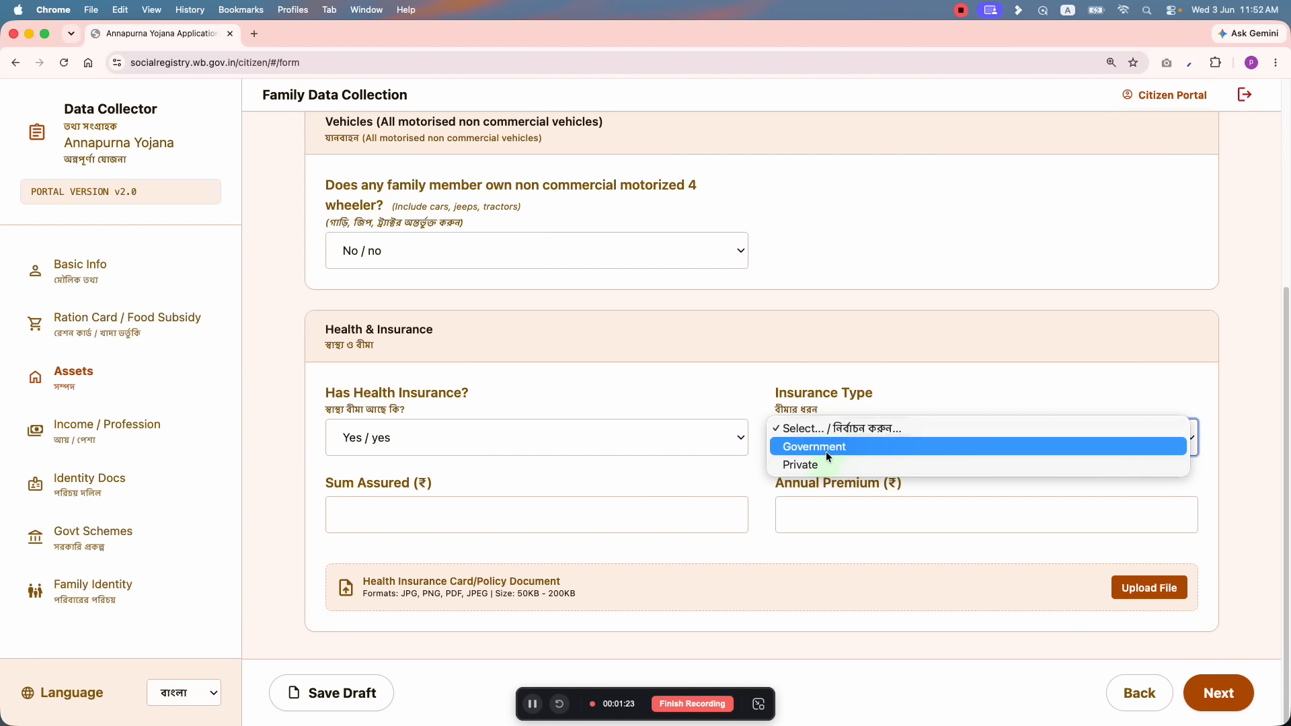
pyautogui.click(827, 446)
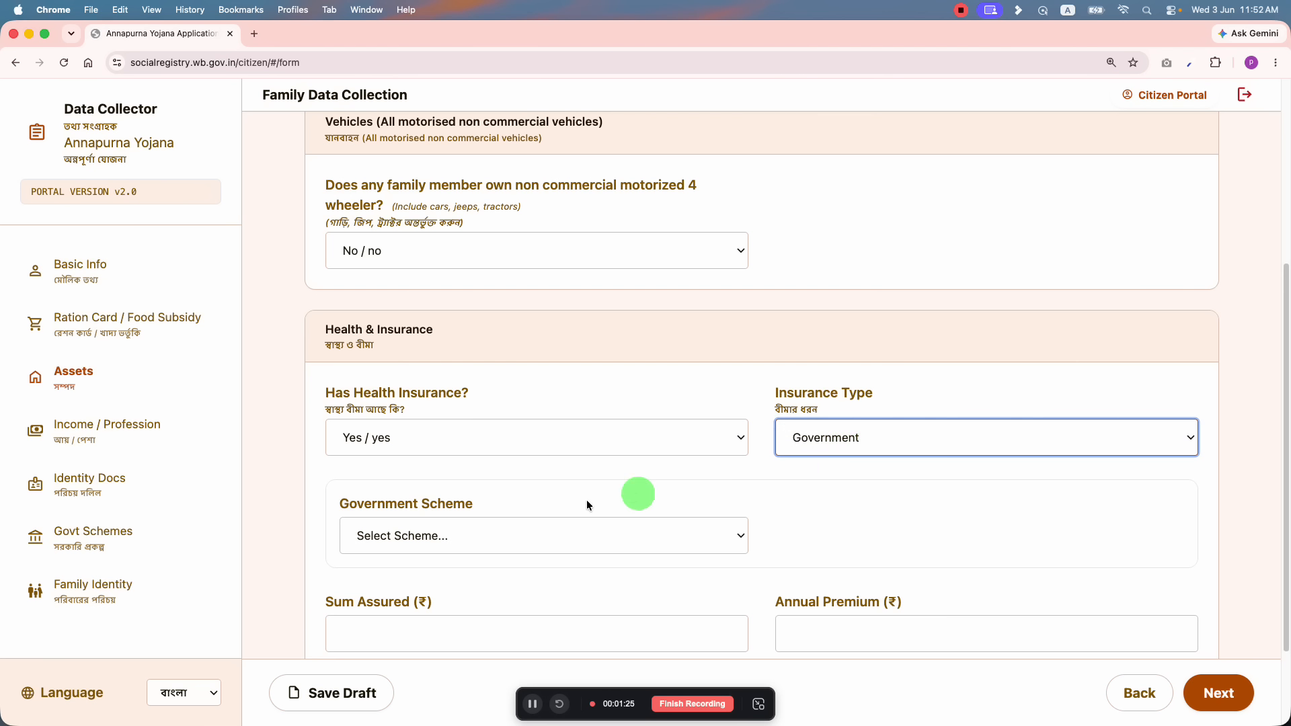
pyautogui.scroll(-2, 525, 464)
pyautogui.click(463, 421)
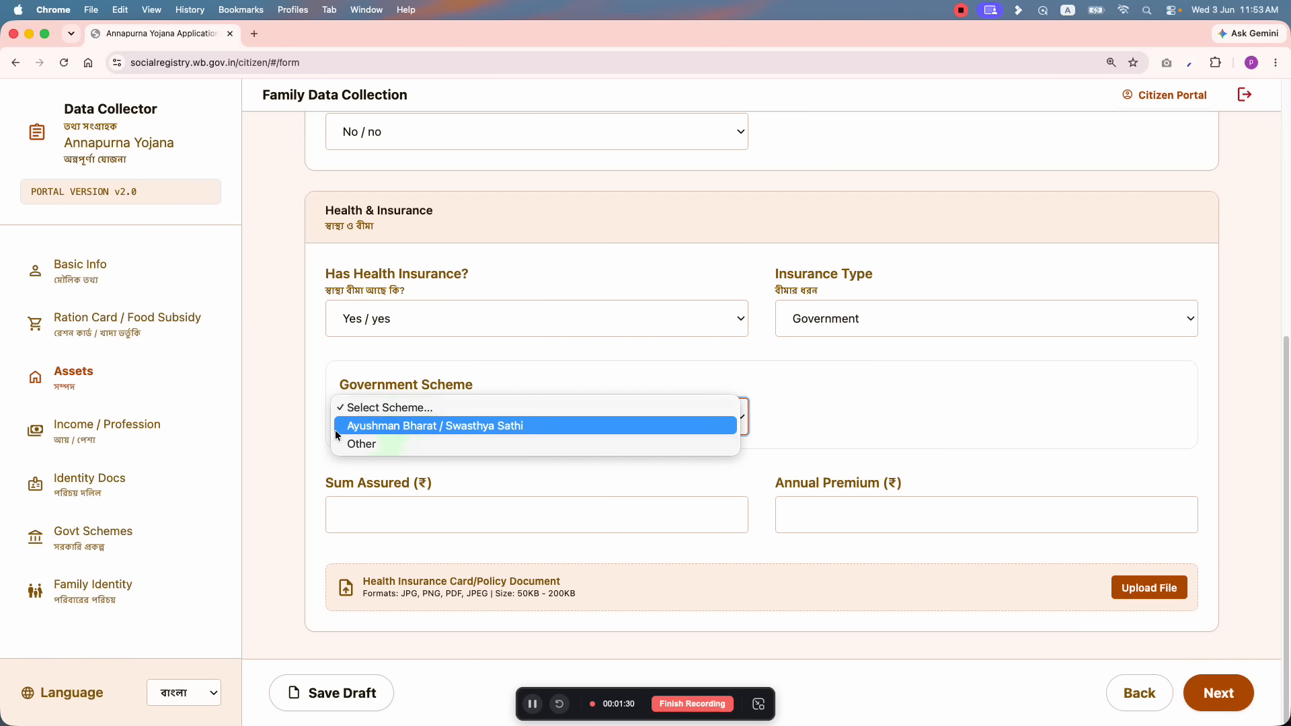
pyautogui.click(468, 424)
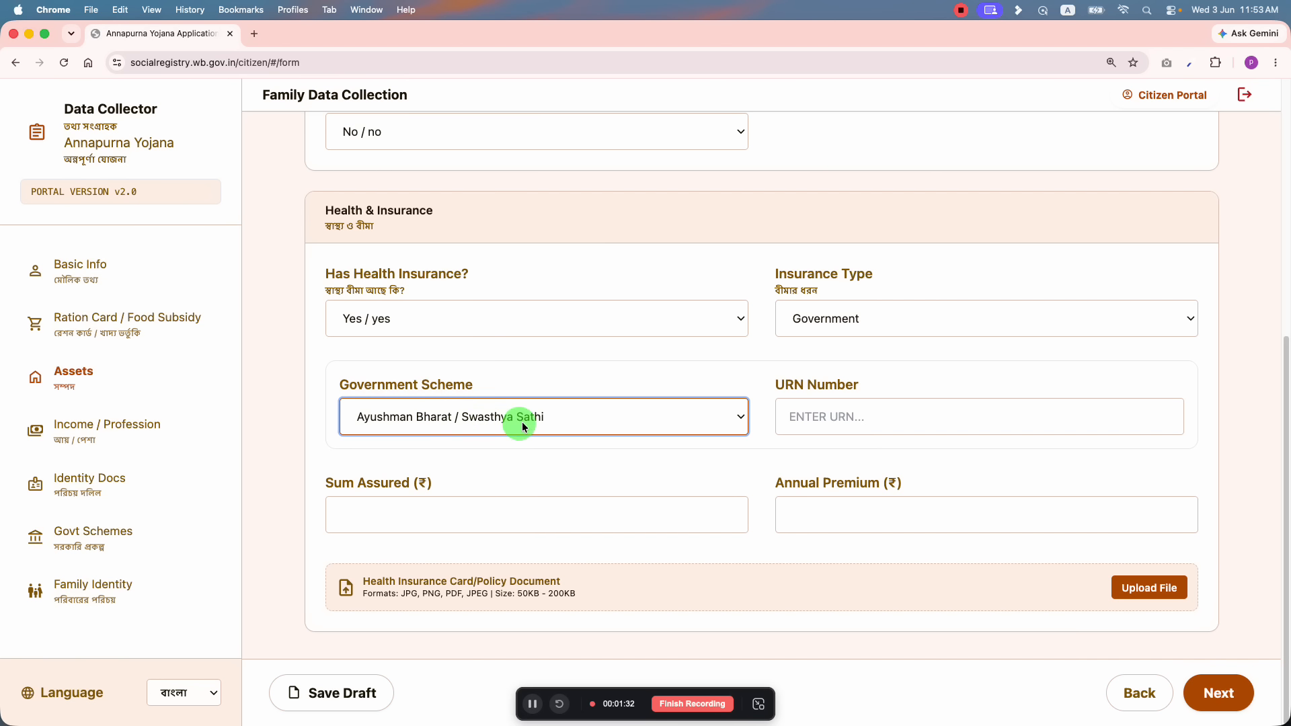
# Step: Fill the URN and sum assured, switch insurance type to Private, and enter a 10000 annual premium
pyautogui.click(891, 415)
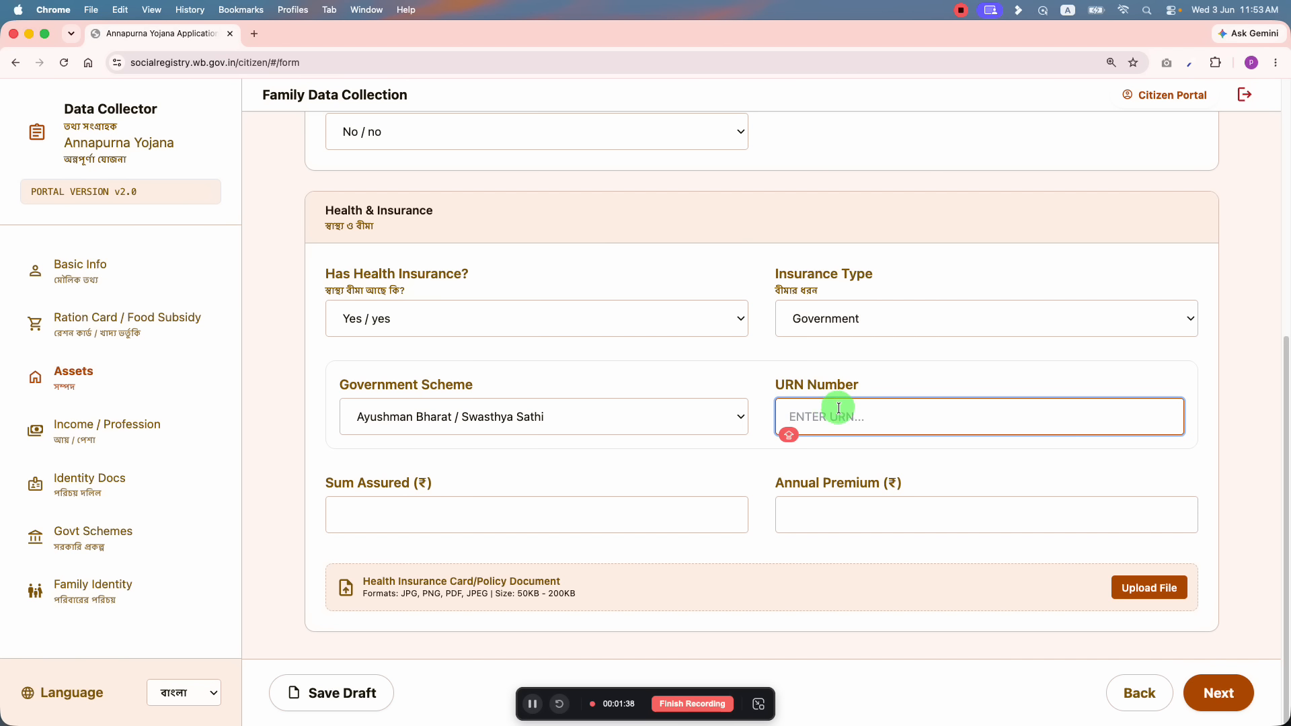
pyautogui.click(556, 530)
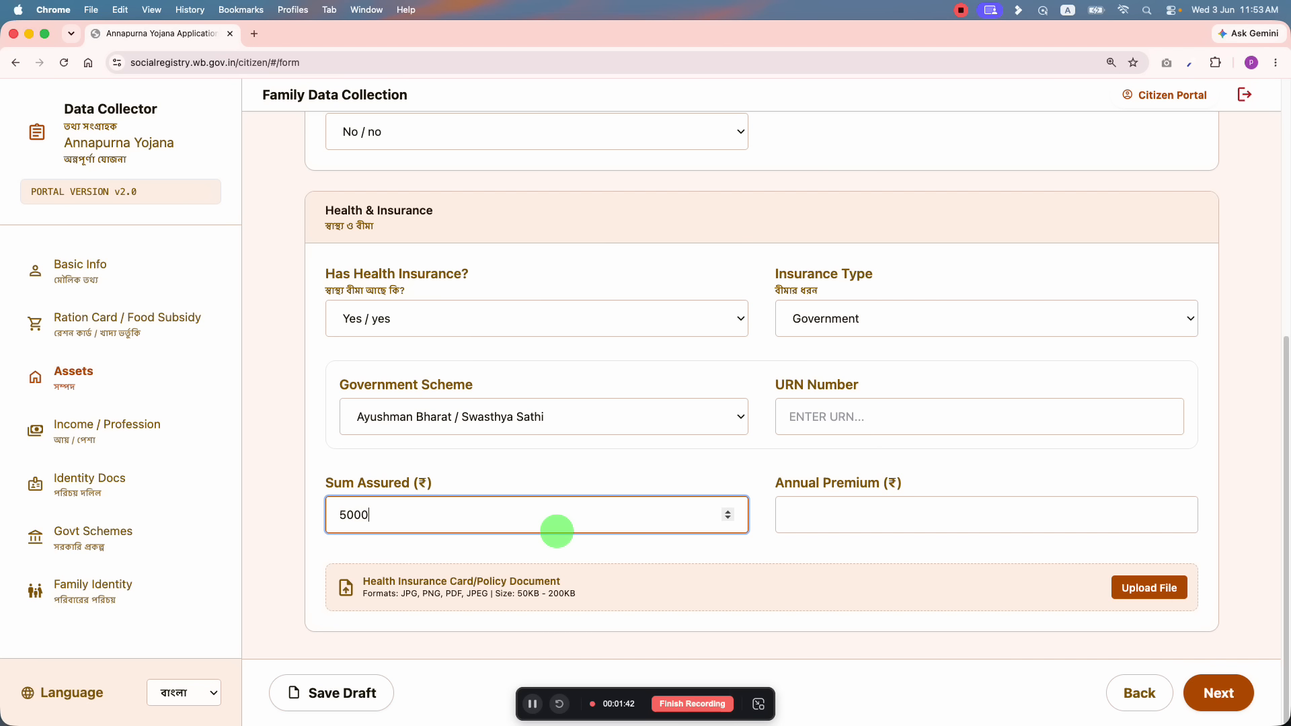
pyautogui.click(855, 505)
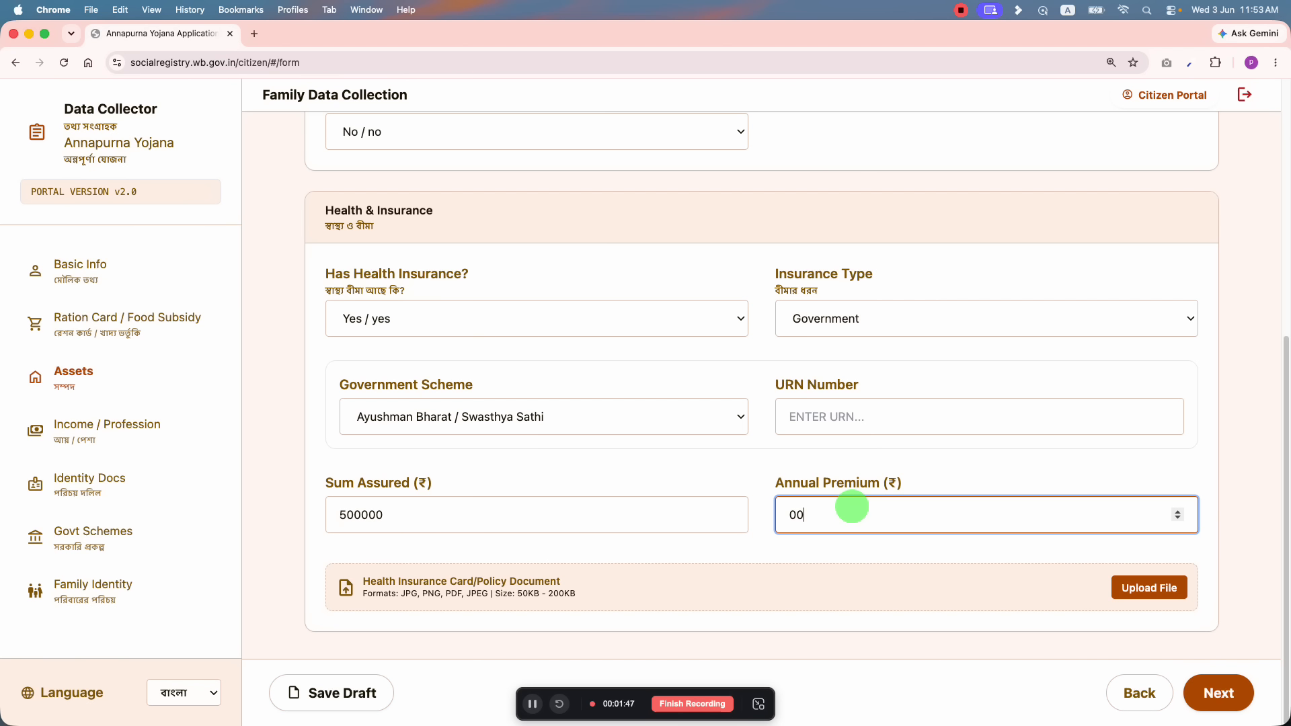
pyautogui.click(974, 461)
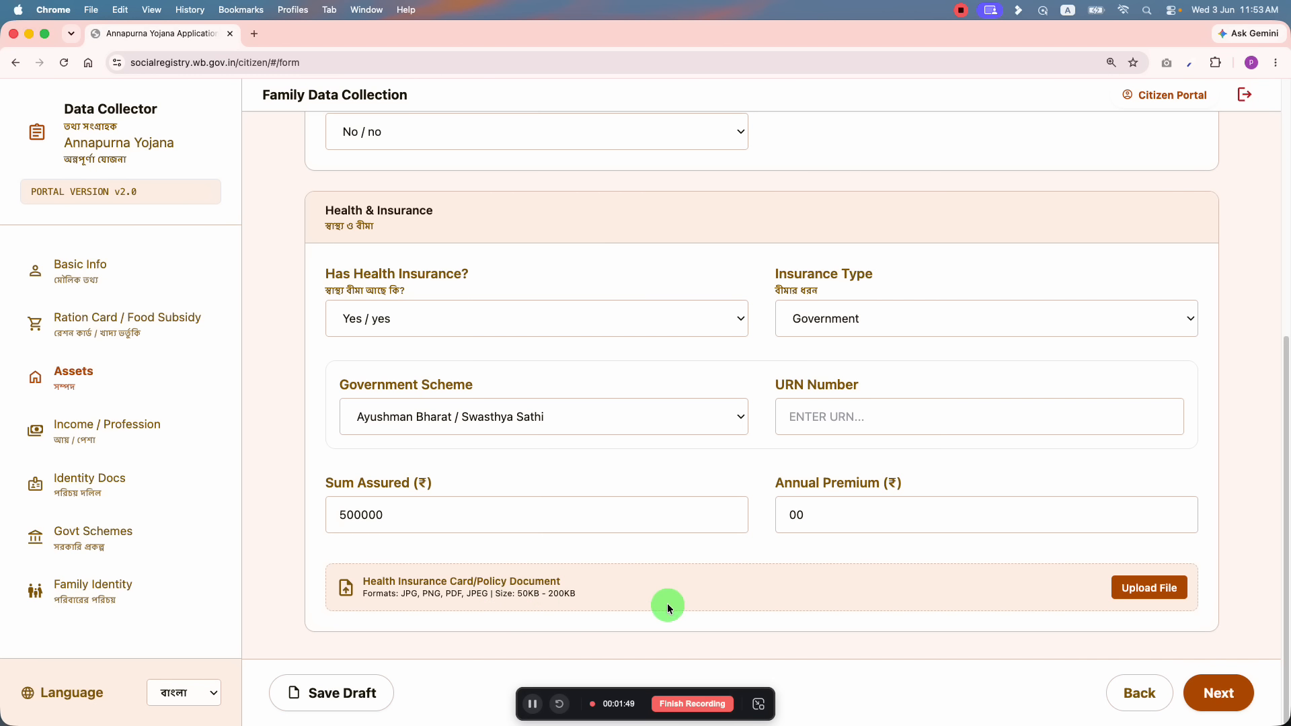
pyautogui.click(840, 320)
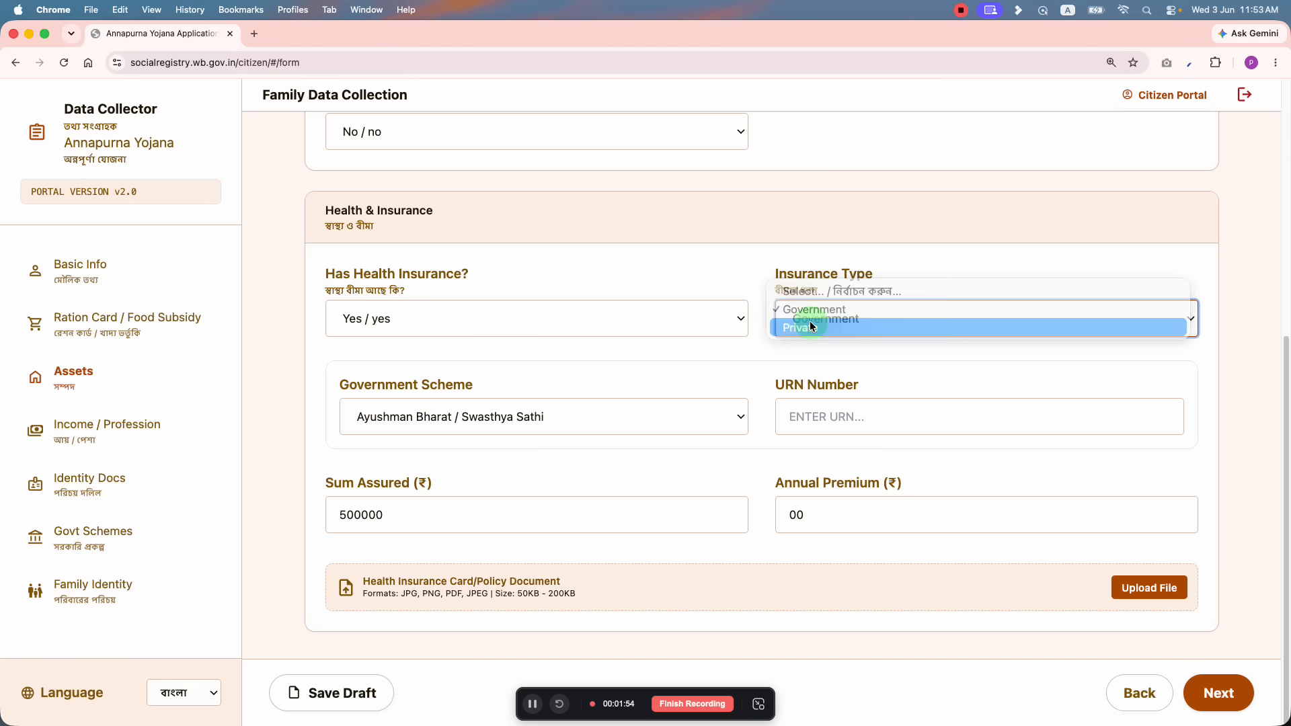
pyautogui.click(811, 327)
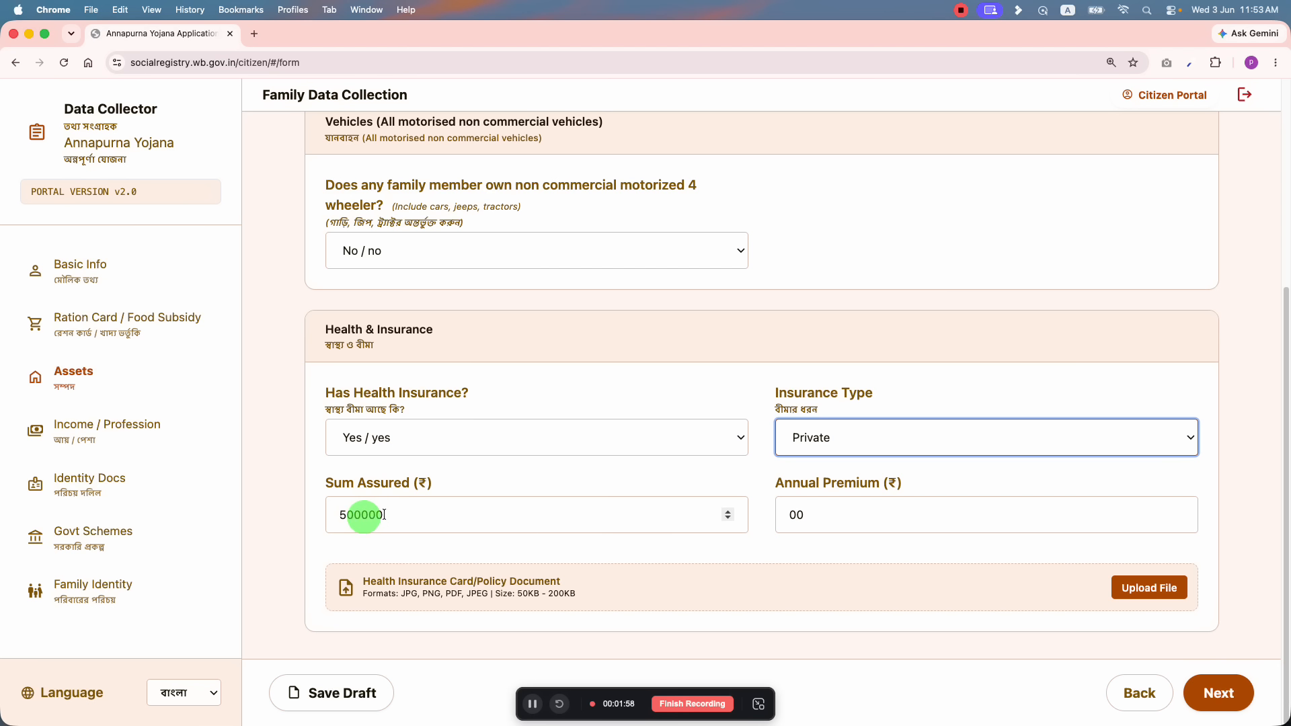
pyautogui.click(854, 519)
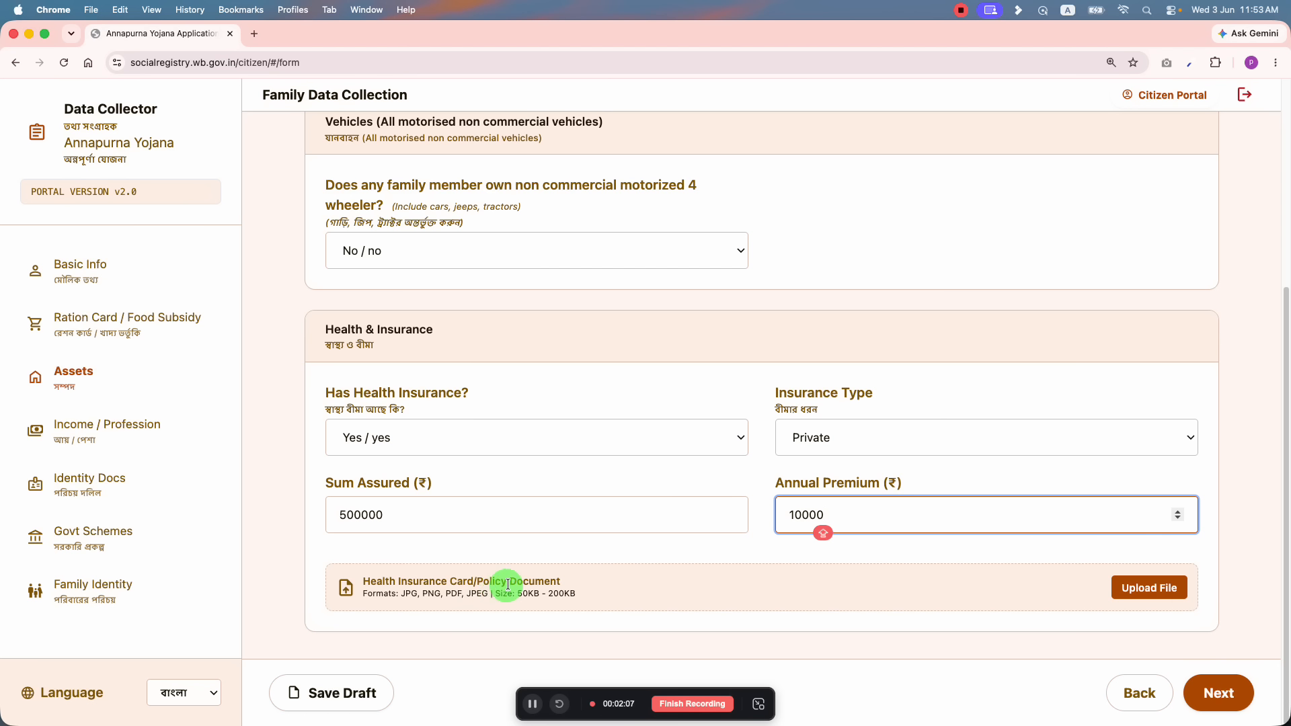
pyautogui.click(486, 584)
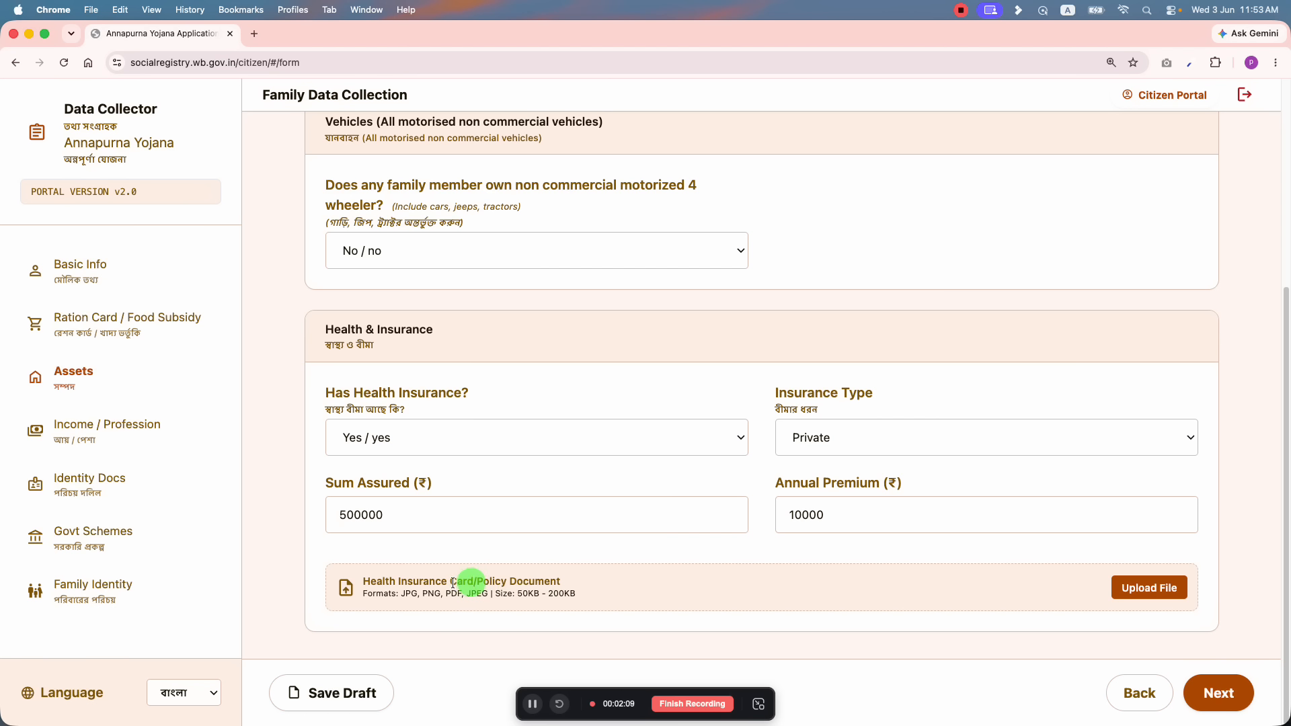
pyautogui.moveTo(453, 582); pyautogui.dragTo(363, 582)
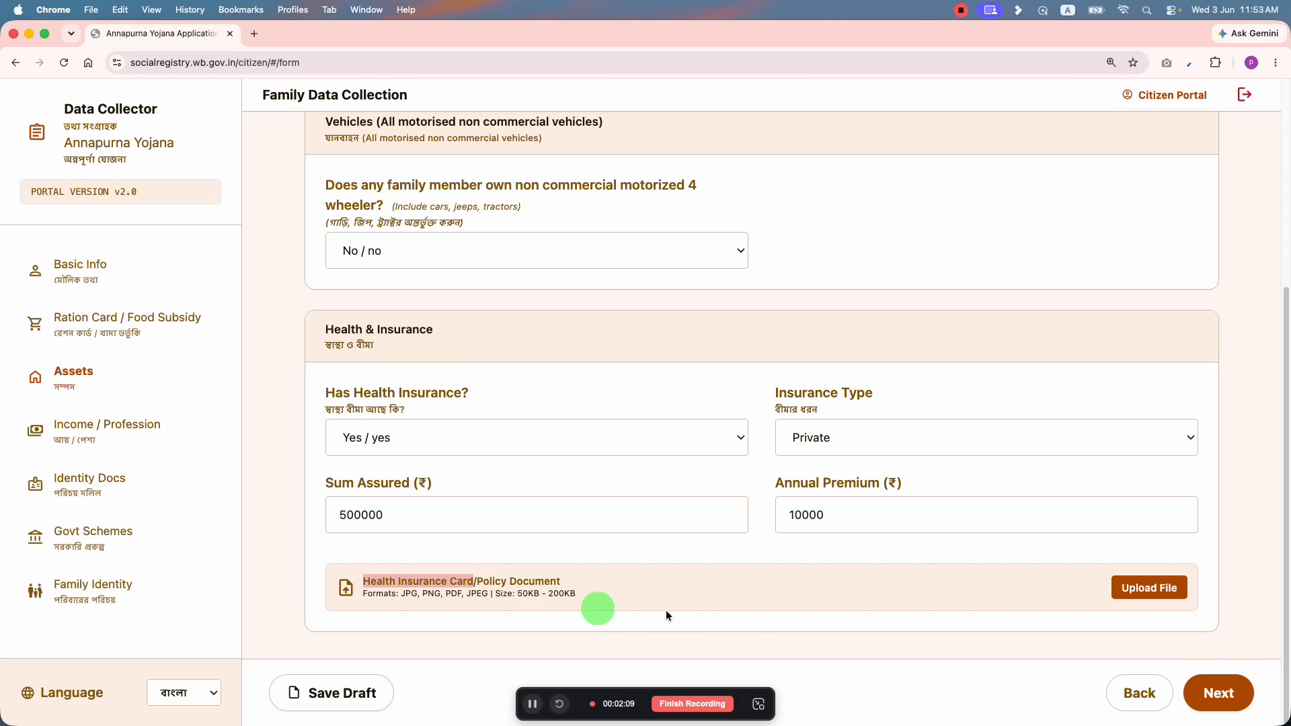
# Step: Set Has Health Insurance back to No and continue to Income / Profession
pyautogui.click(518, 438)
pyautogui.click(429, 423)
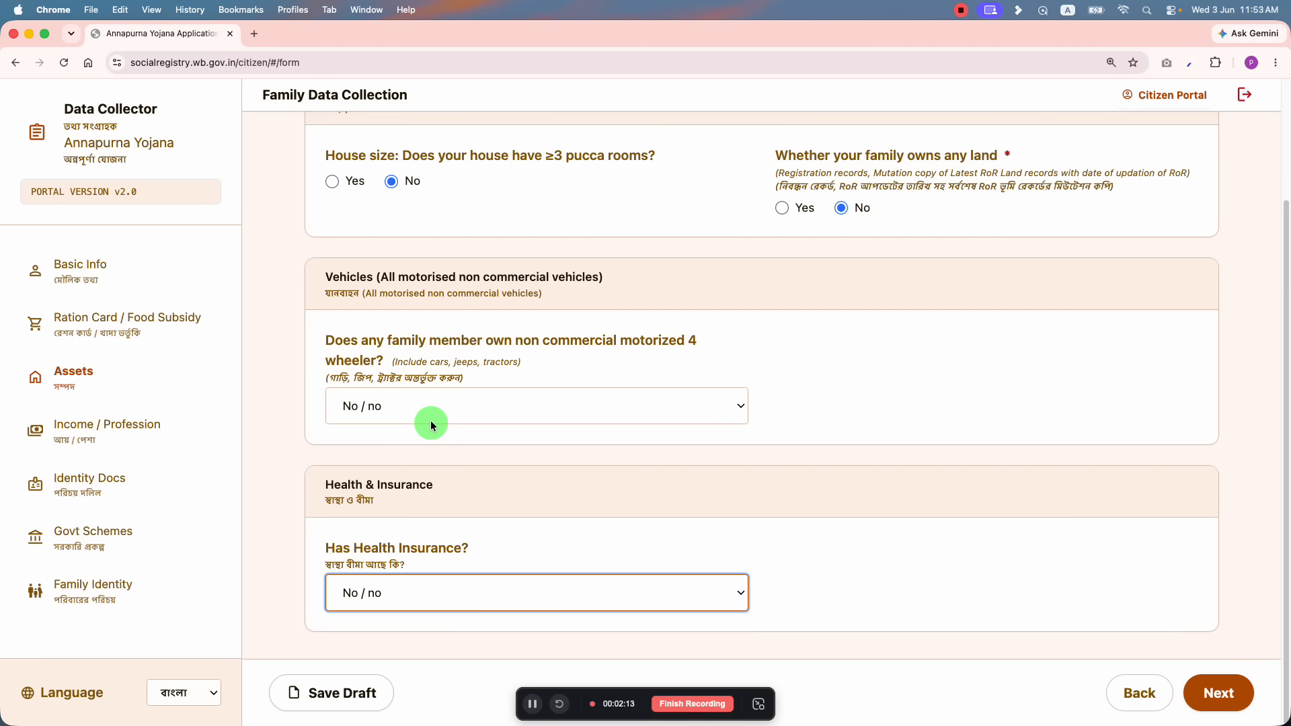
pyautogui.click(1216, 694)
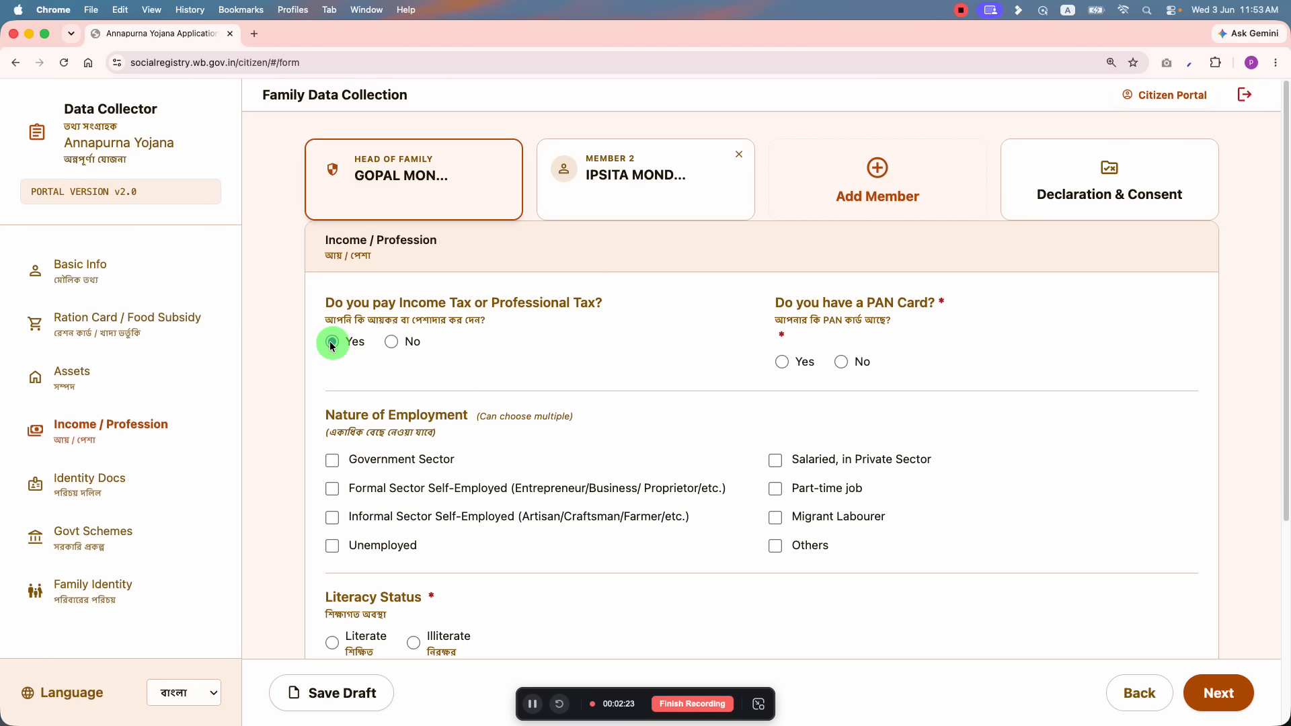
# Step: Answer No to income tax, and switch the PAN card answer from Yes back to No
pyautogui.click(390, 341)
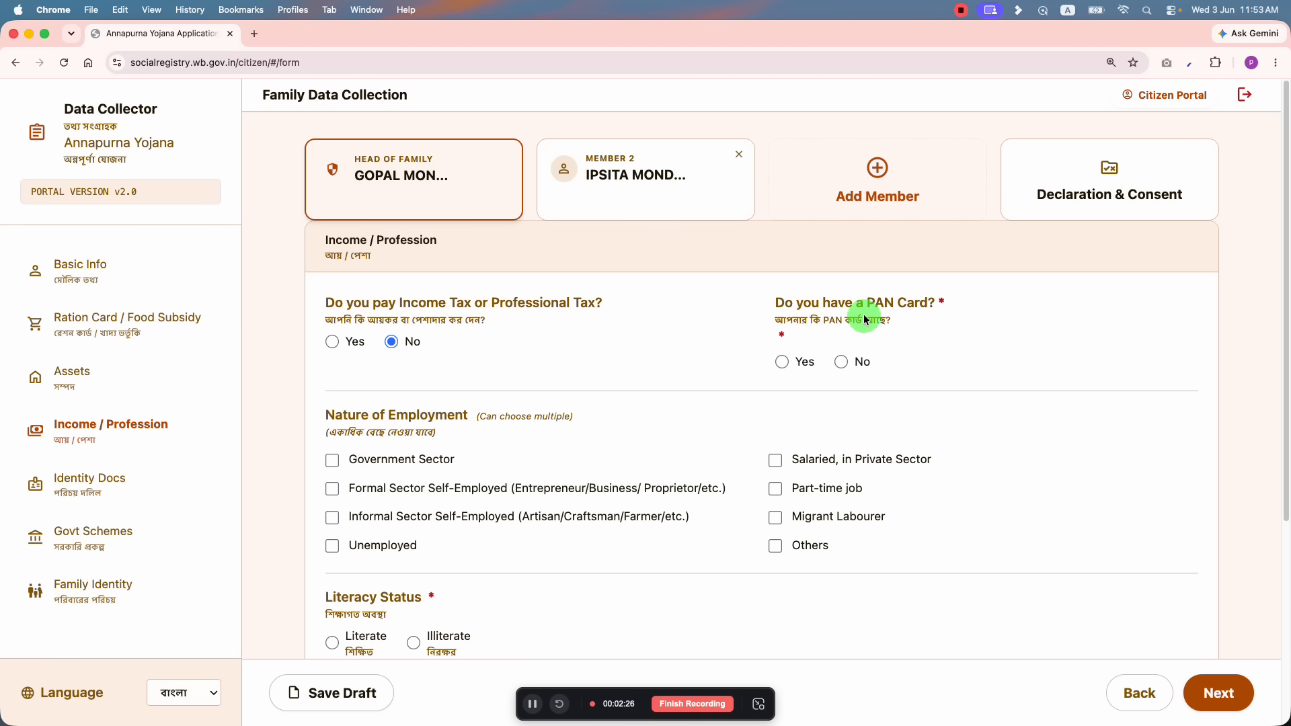
pyautogui.click(792, 370)
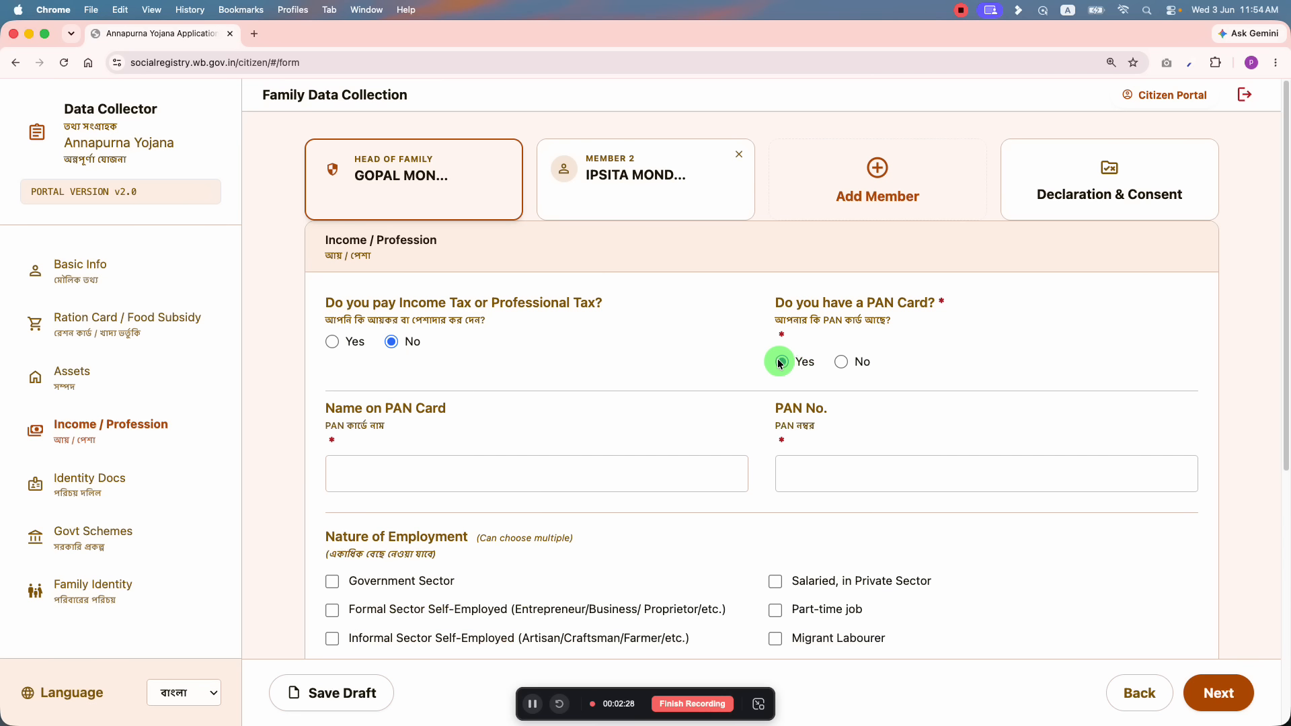
pyautogui.click(436, 476)
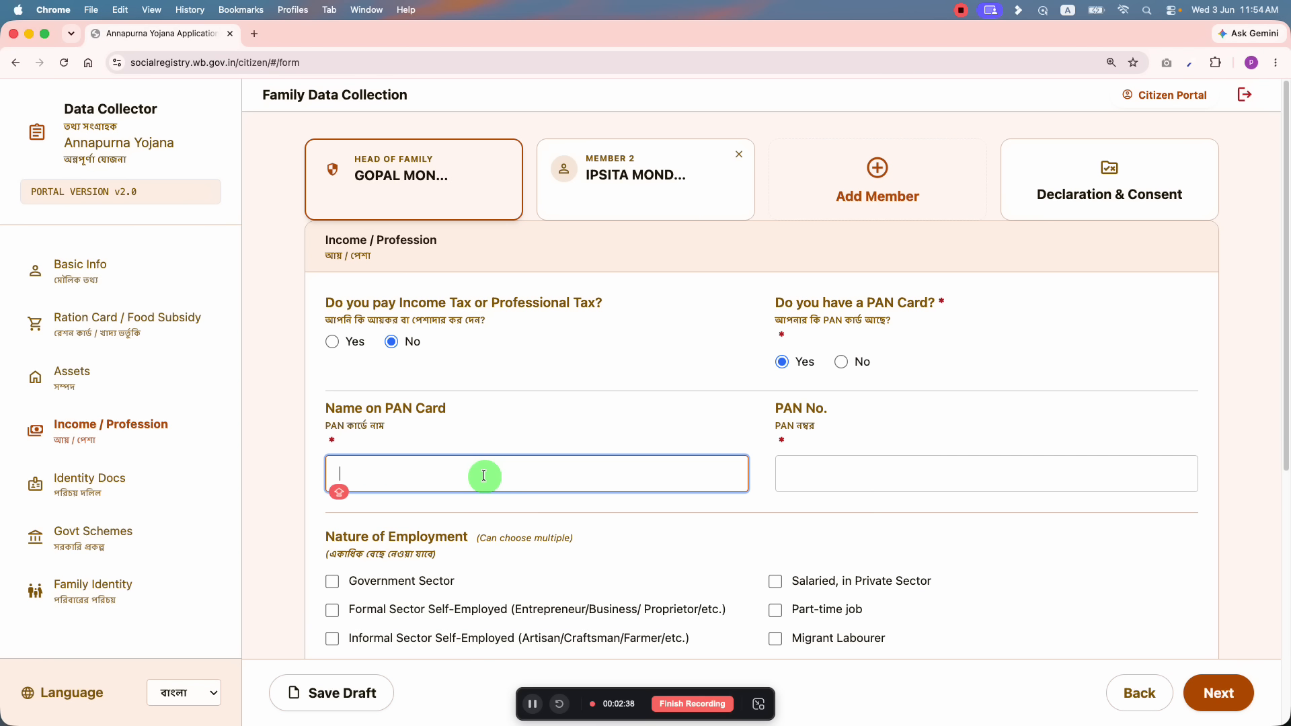
pyautogui.click(841, 472)
pyautogui.click(841, 366)
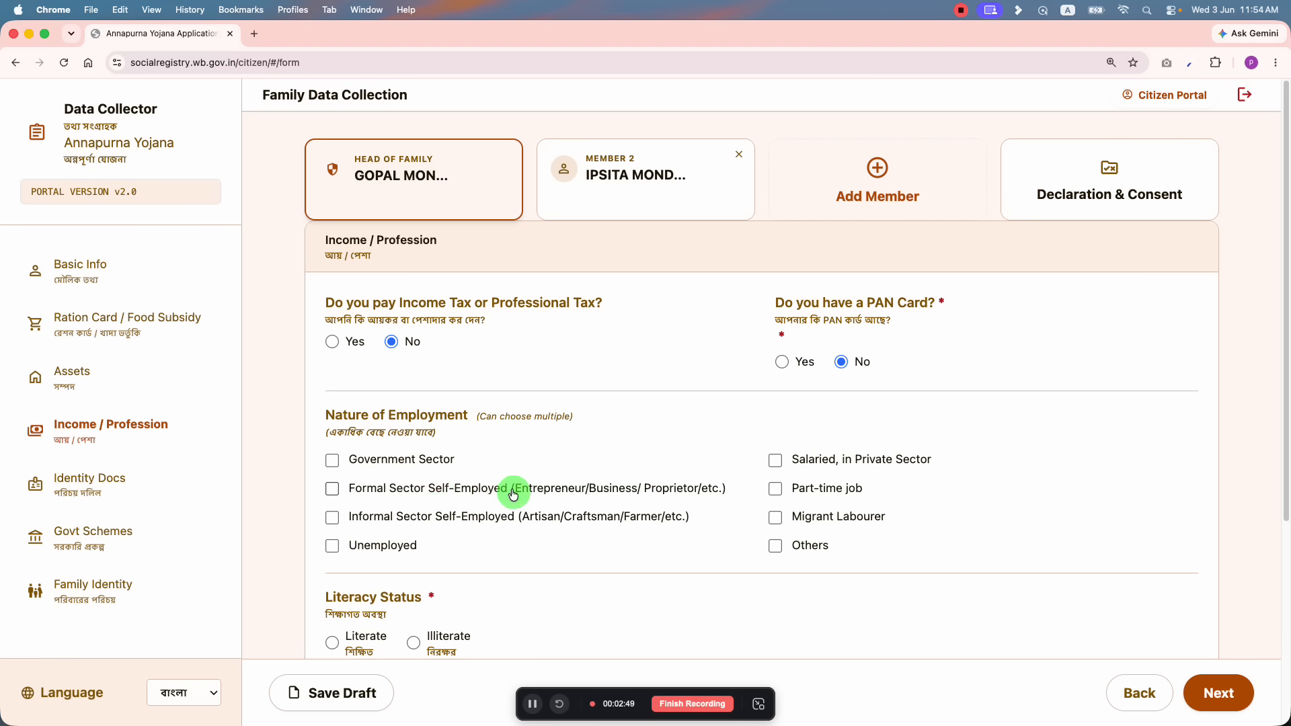
# Step: Tick and untick the Salaried, Part-time, Migrant Labourer, Others and Self-Employed employment checkboxes
pyautogui.moveTo(531, 489); pyautogui.dragTo(684, 489)
pyautogui.click(542, 477)
pyautogui.moveTo(515, 489); pyautogui.dragTo(591, 493)
pyautogui.click(626, 491)
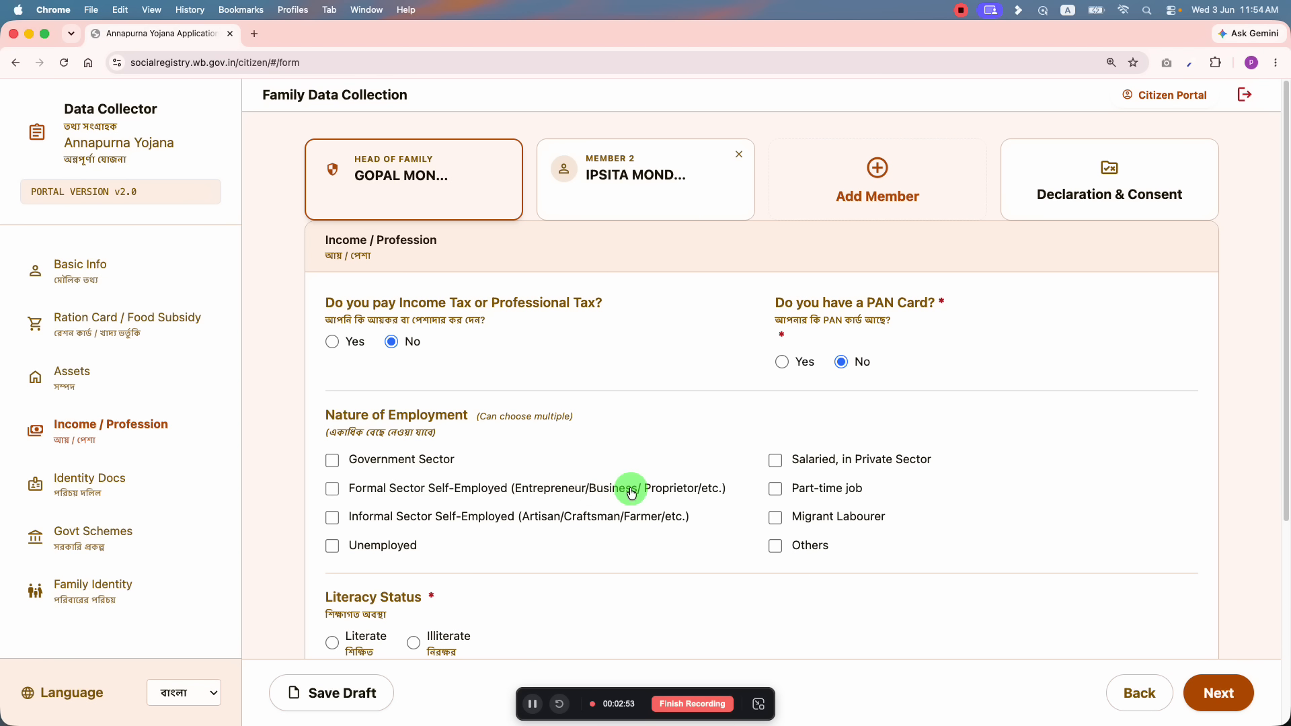
pyautogui.click(388, 493)
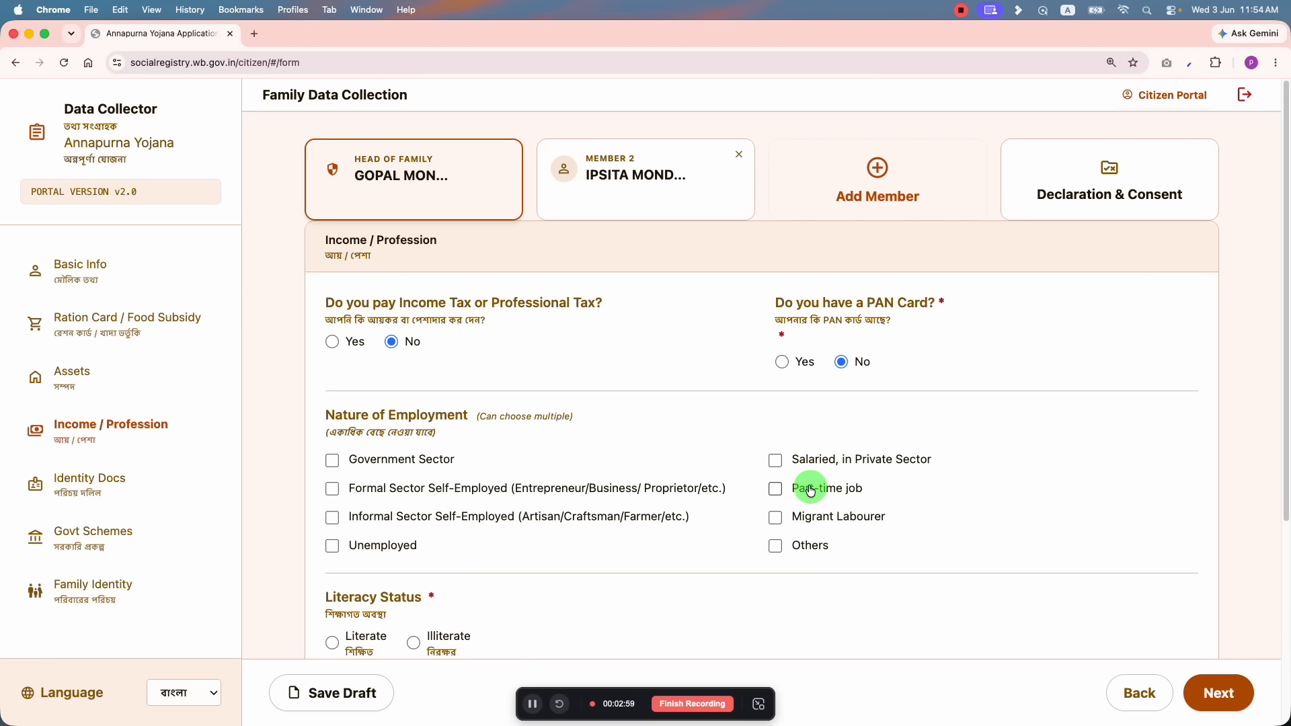
pyautogui.click(777, 489)
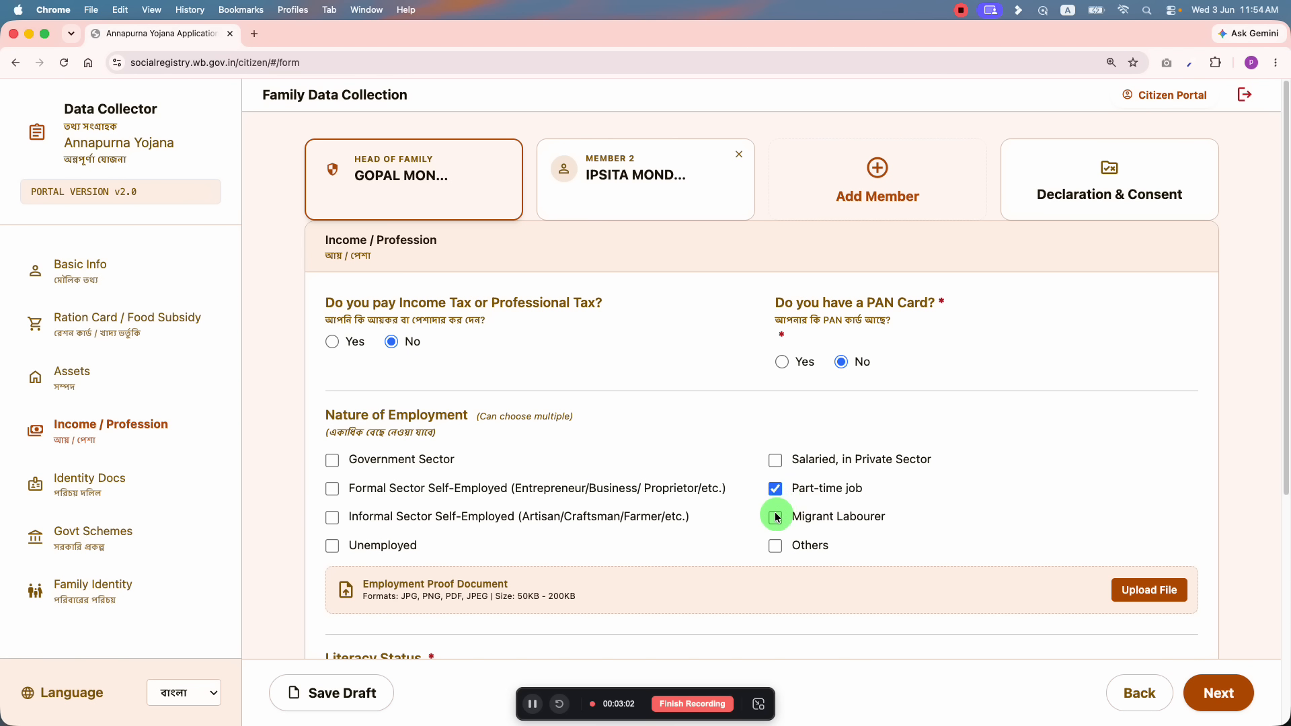
pyautogui.click(776, 518)
pyautogui.click(776, 463)
pyautogui.click(775, 489)
pyautogui.click(776, 518)
pyautogui.click(776, 461)
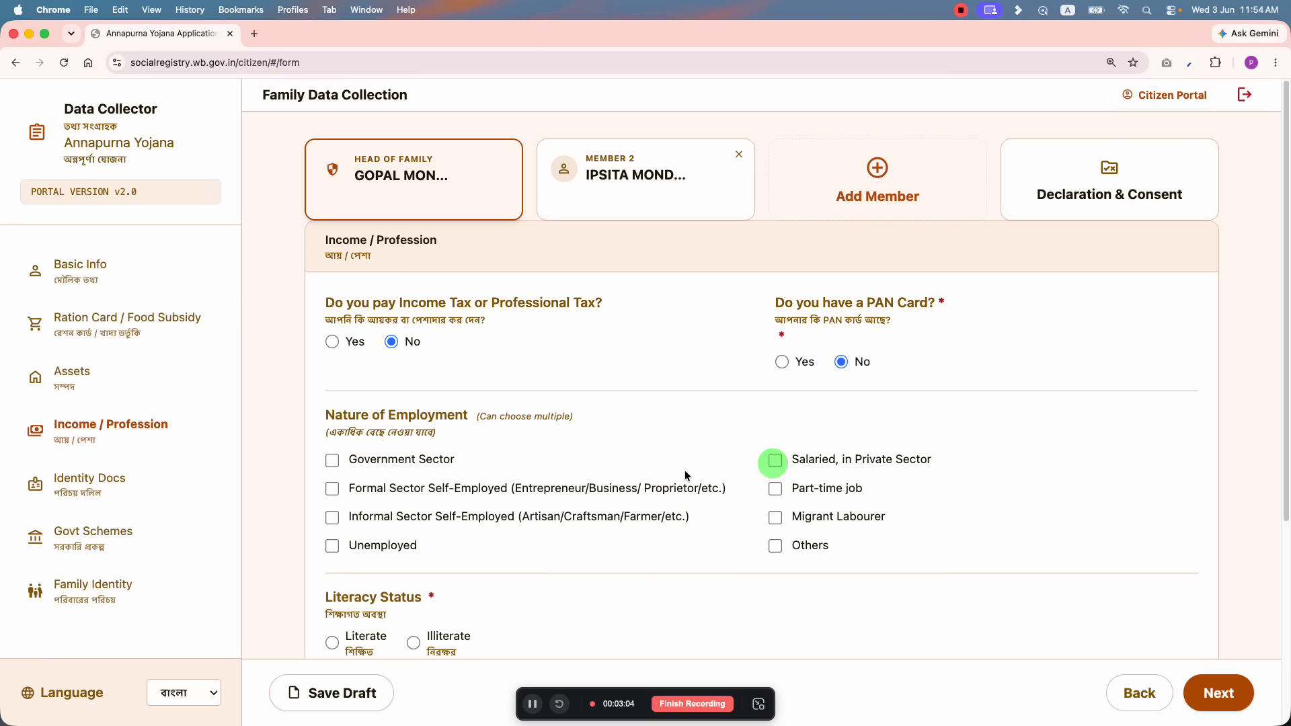
pyautogui.click(333, 488)
pyautogui.click(332, 515)
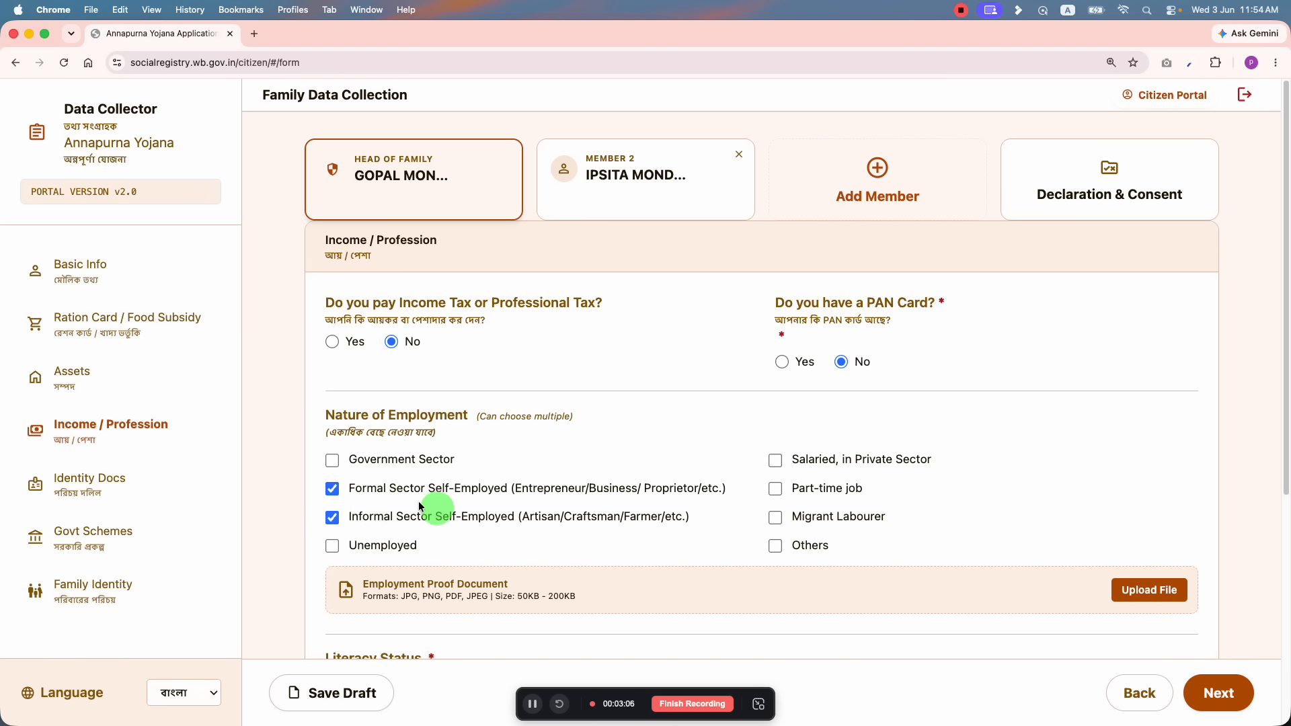
pyautogui.click(332, 489)
pyautogui.click(333, 517)
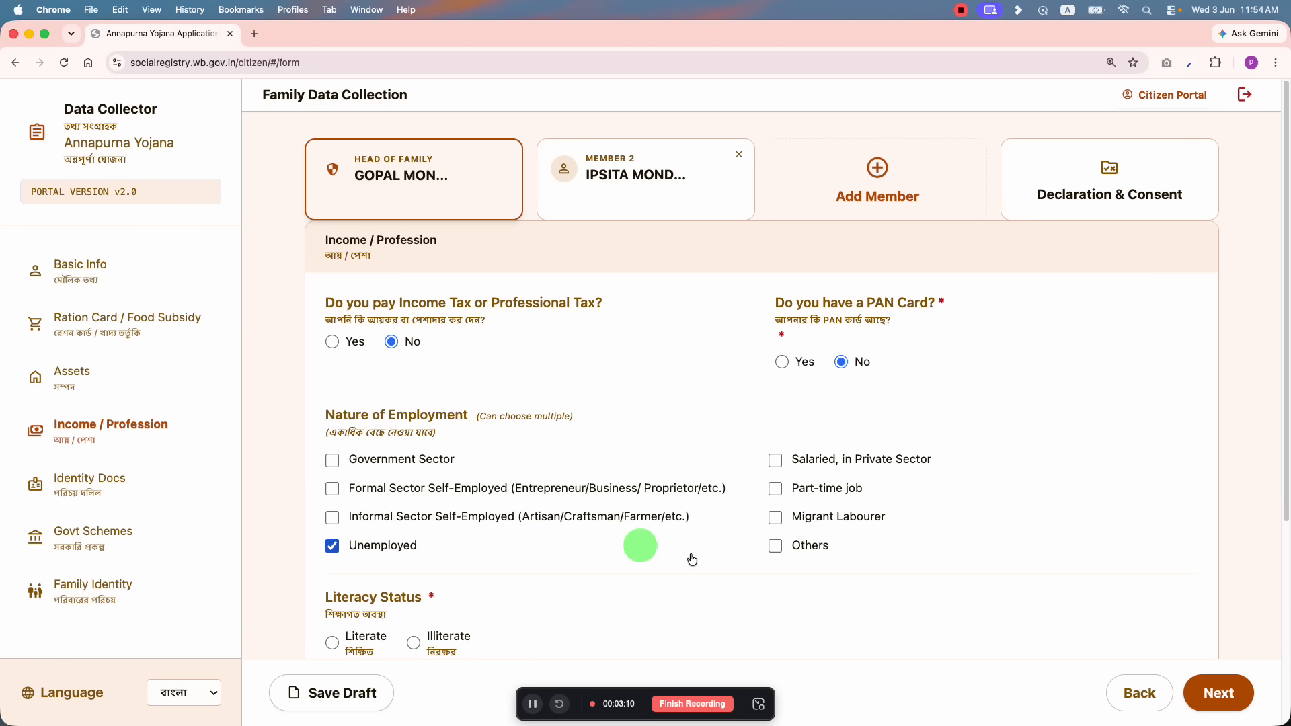
pyautogui.click(333, 543)
pyautogui.click(778, 544)
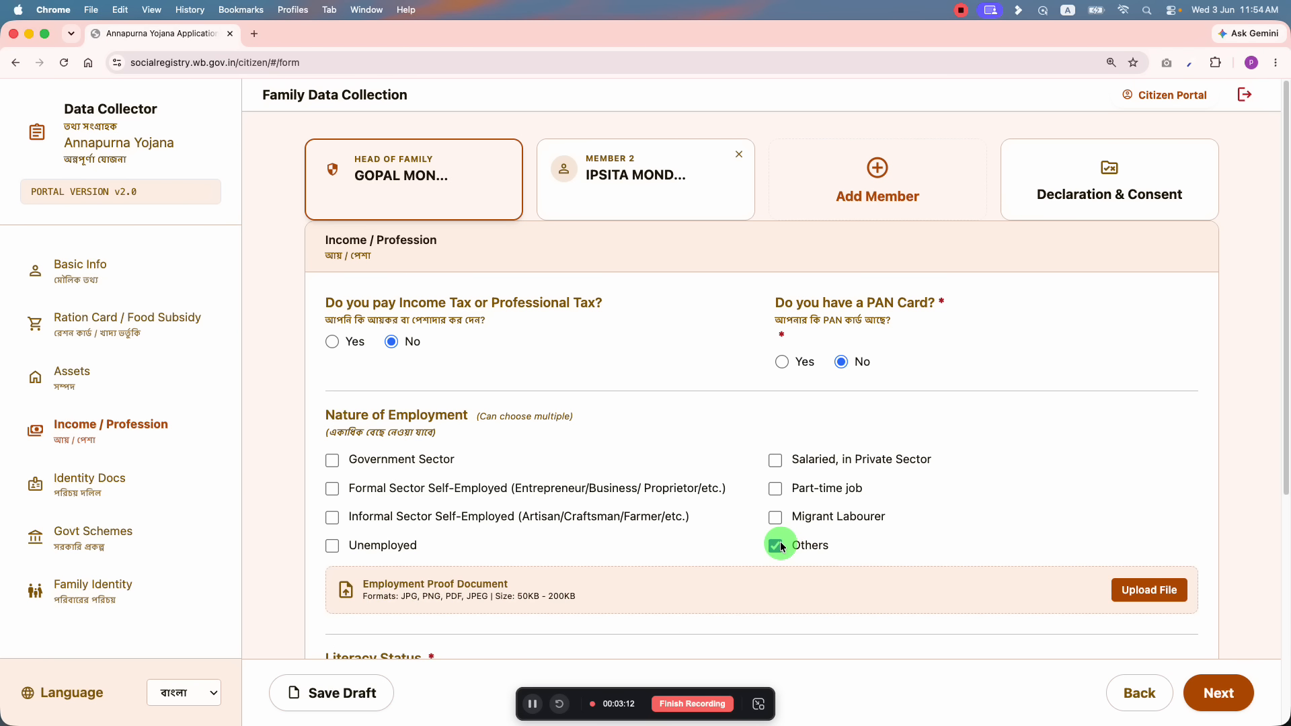
pyautogui.click(783, 538)
pyautogui.click(780, 519)
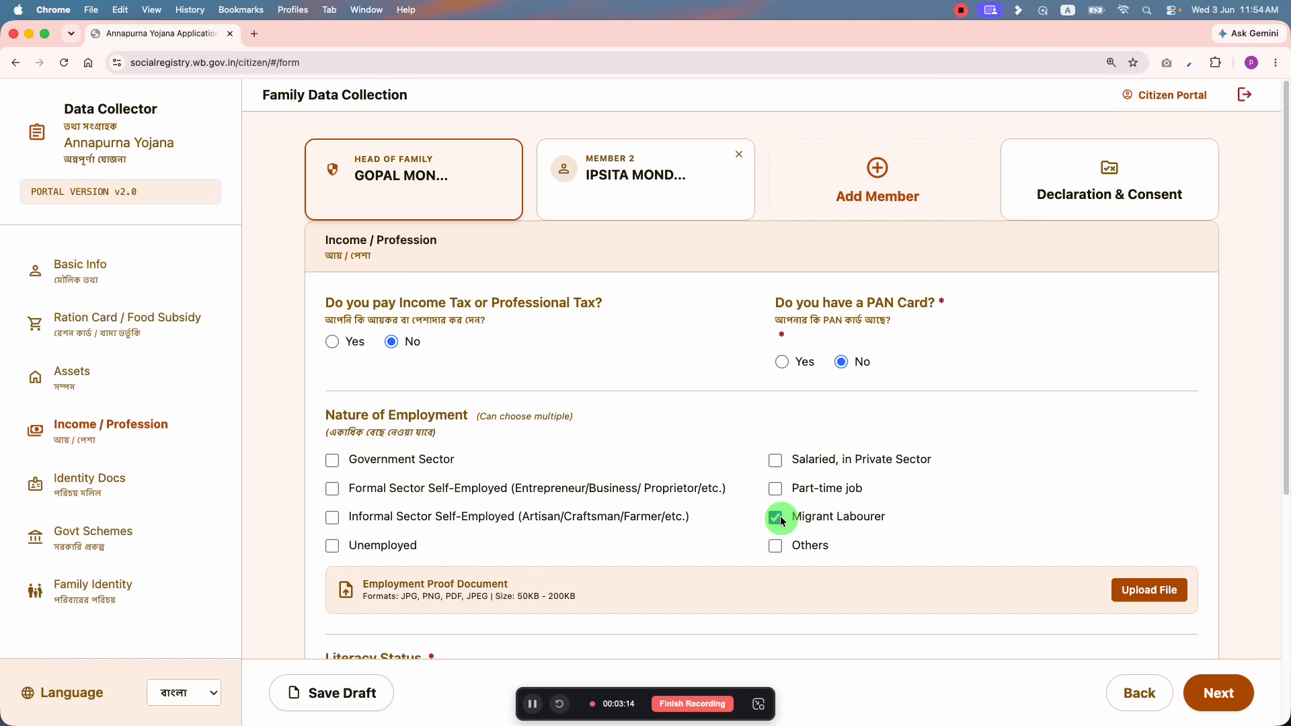
pyautogui.click(781, 519)
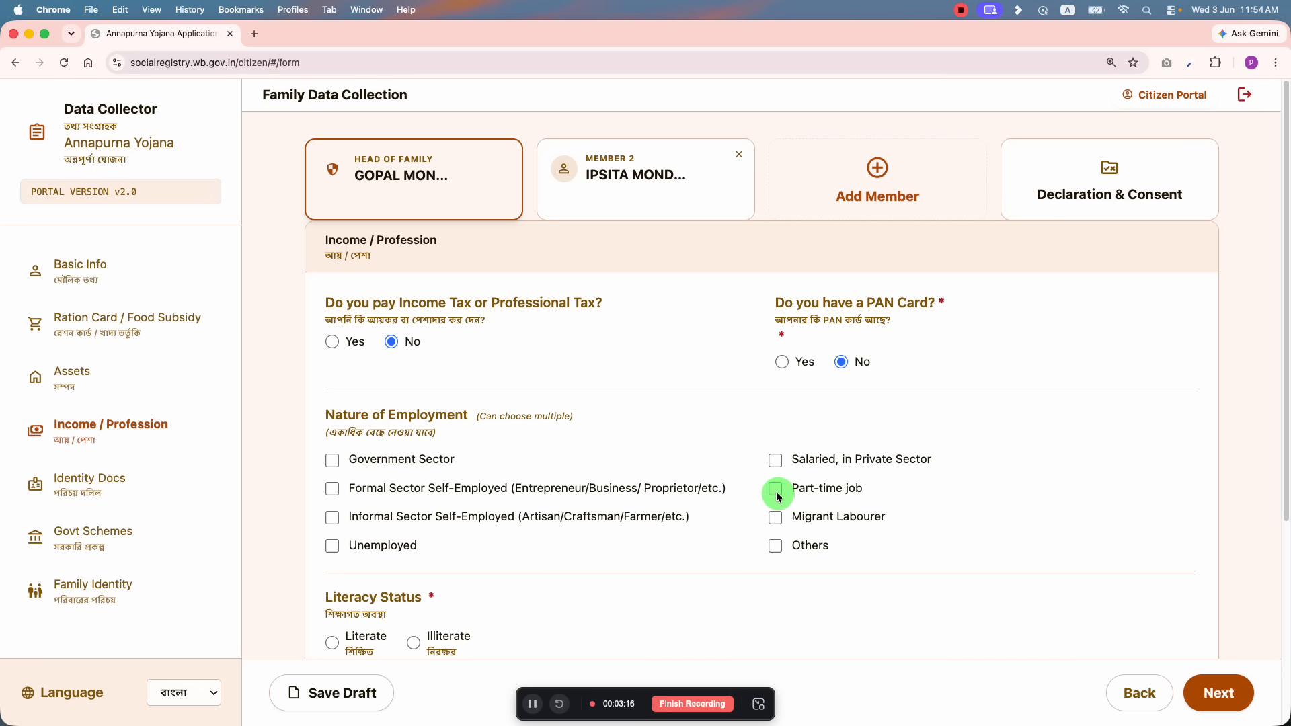
pyautogui.click(779, 487)
pyautogui.click(779, 481)
pyautogui.click(777, 460)
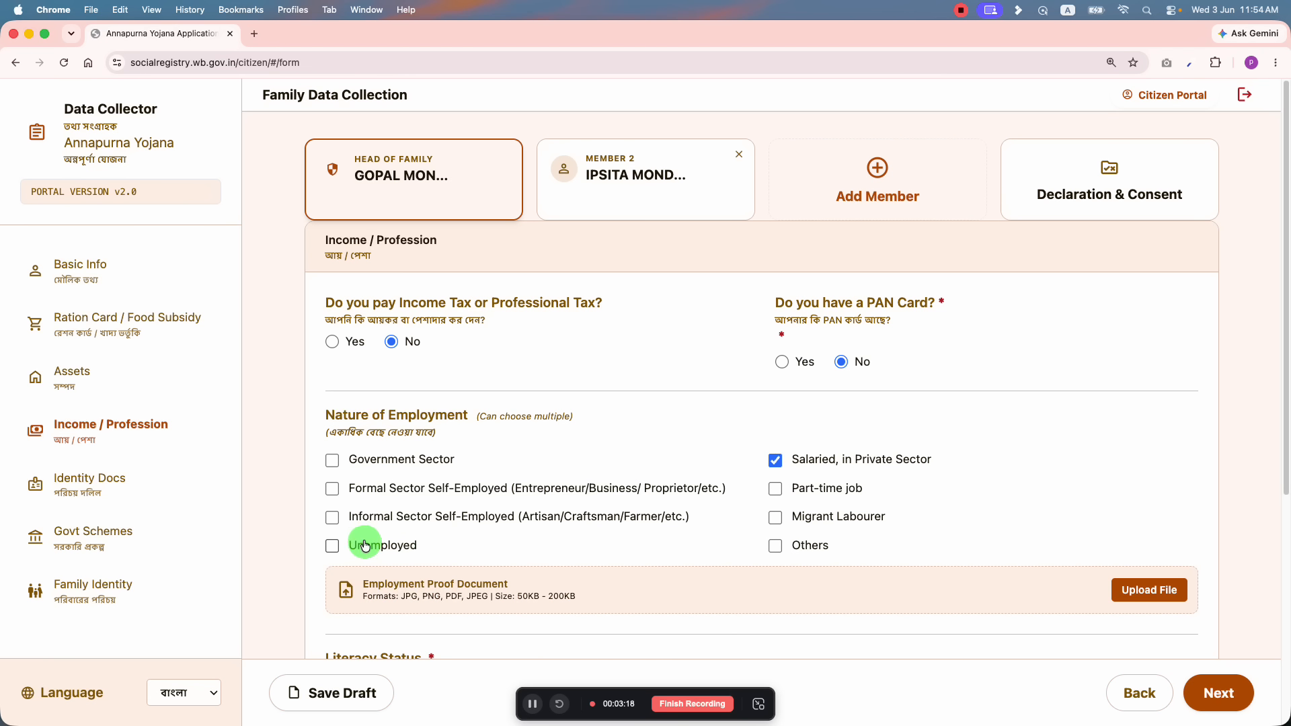
pyautogui.click(787, 459)
# Step: Tick Unemployed and clear the Formal and Informal Sector Self-Employed boxes
pyautogui.click(332, 518)
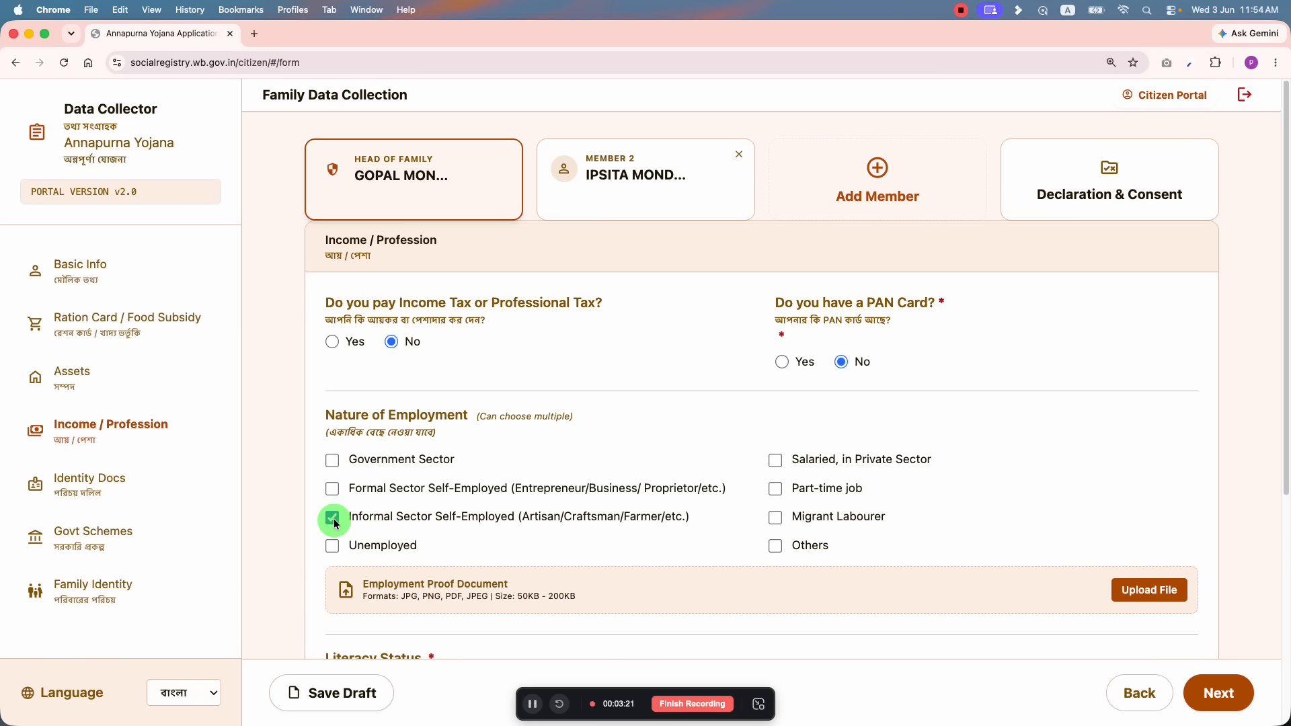
pyautogui.click(332, 517)
pyautogui.click(332, 489)
pyautogui.click(333, 461)
pyautogui.click(333, 488)
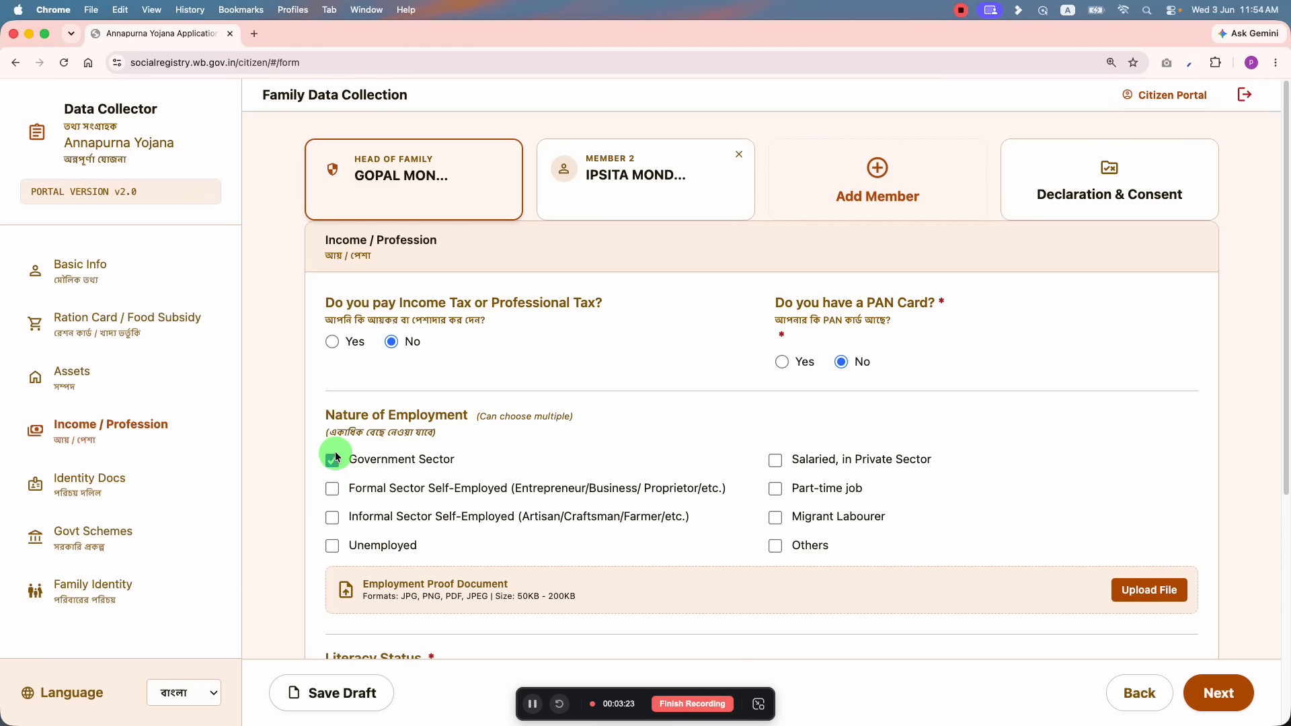
pyautogui.click(333, 461)
pyautogui.click(333, 519)
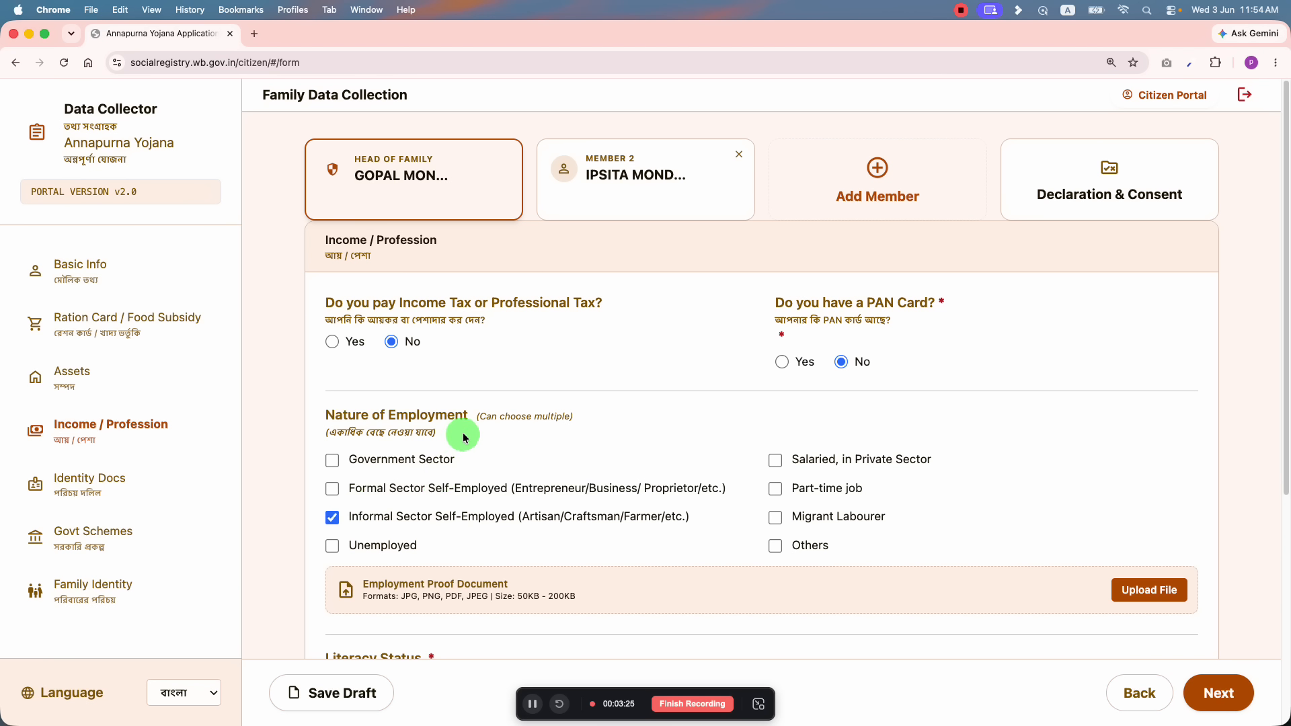
pyautogui.moveTo(482, 419); pyautogui.dragTo(564, 418)
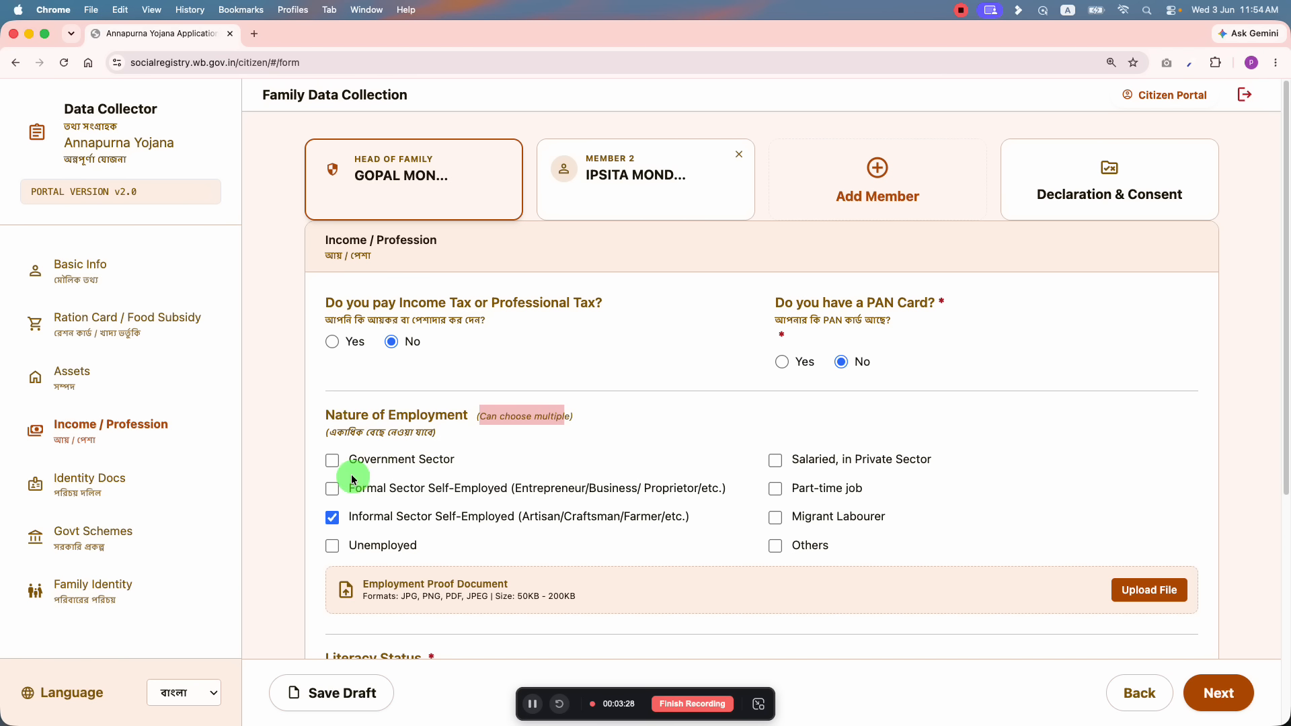
pyautogui.click(333, 544)
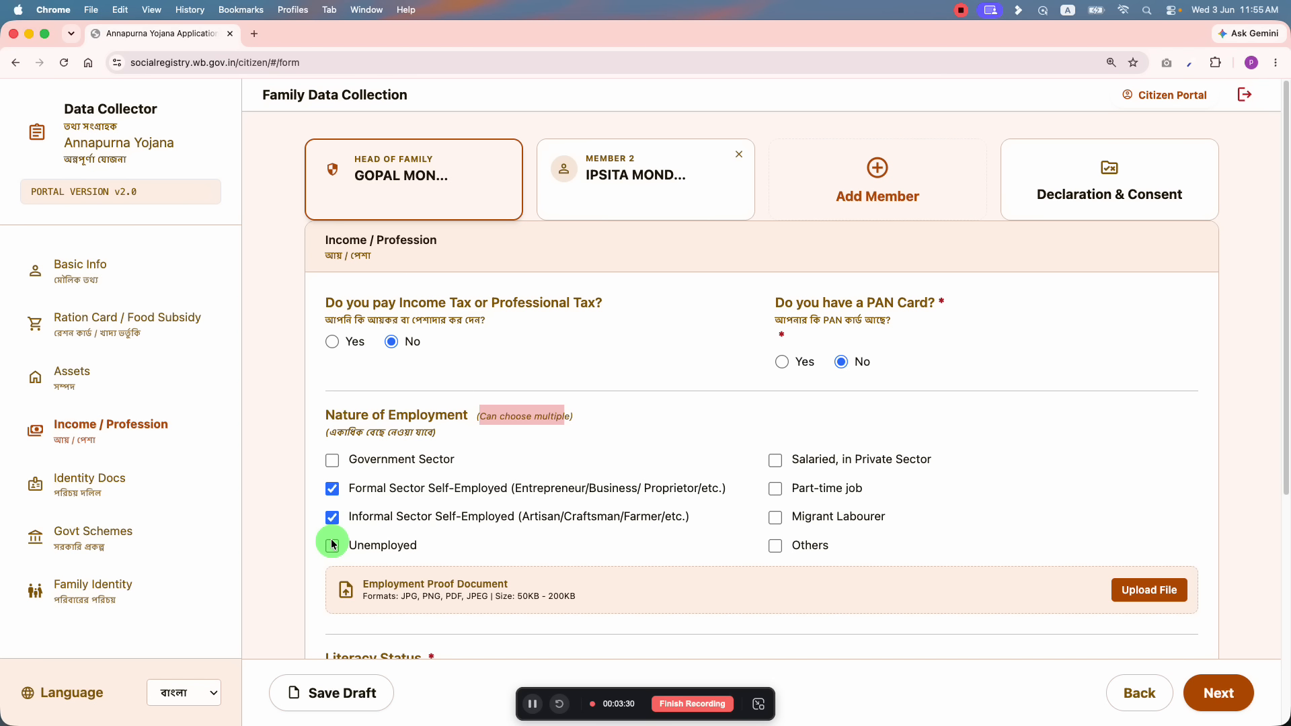
pyautogui.click(332, 516)
pyautogui.click(332, 489)
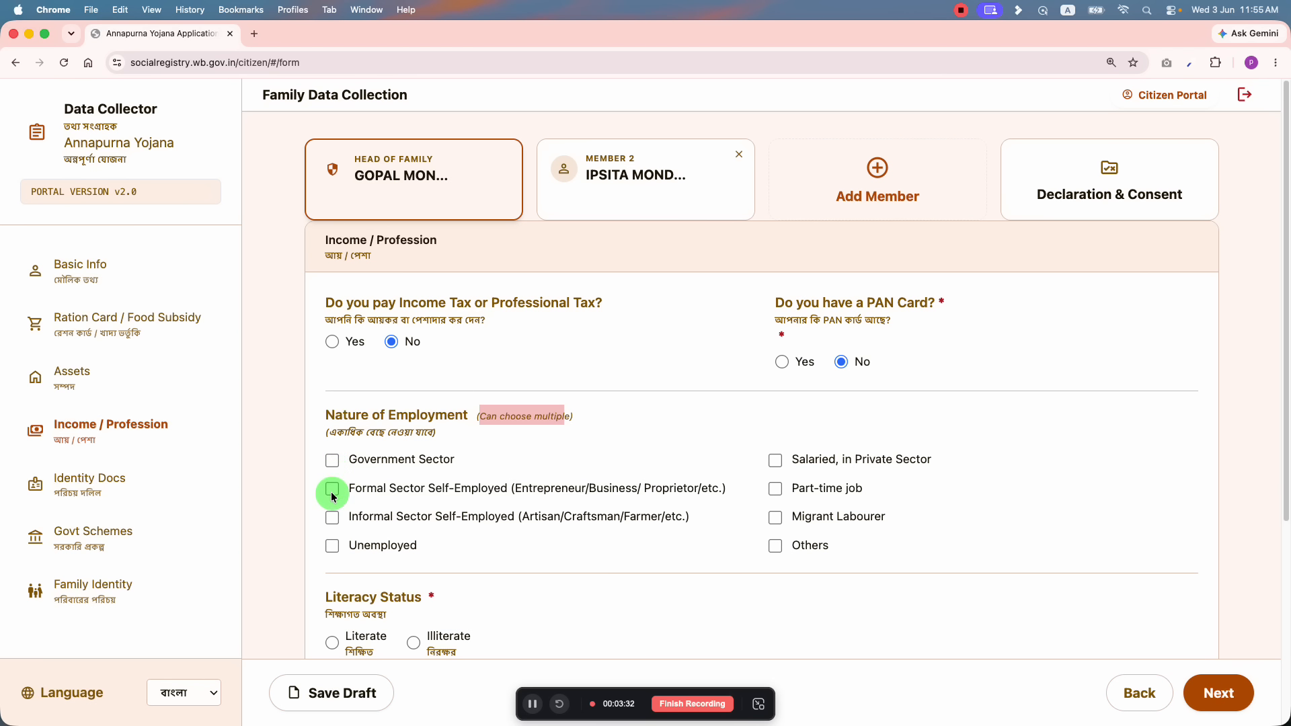
pyautogui.click(332, 490)
pyautogui.click(332, 517)
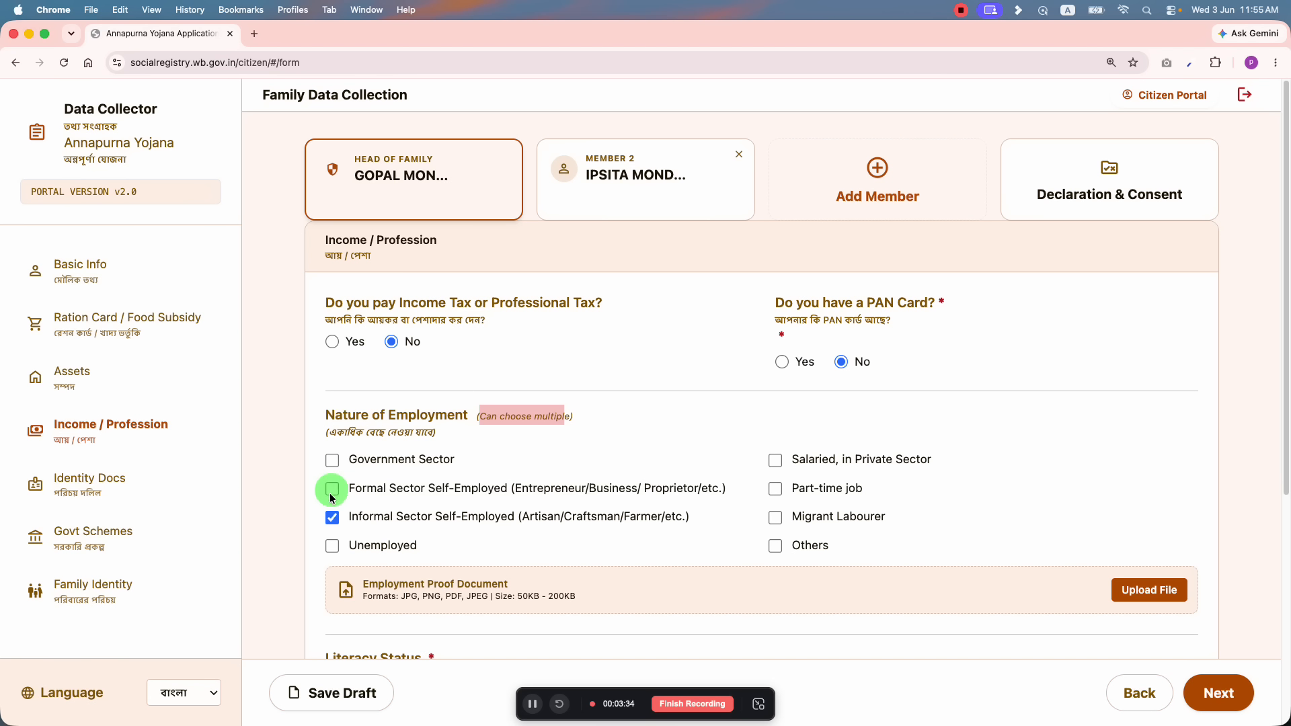
pyautogui.click(332, 517)
# Step: Confirm Unemployed, mark the head of family Literate, and set highest qualification to Graduation
pyautogui.click(373, 547)
pyautogui.scroll(-3, 406, 545)
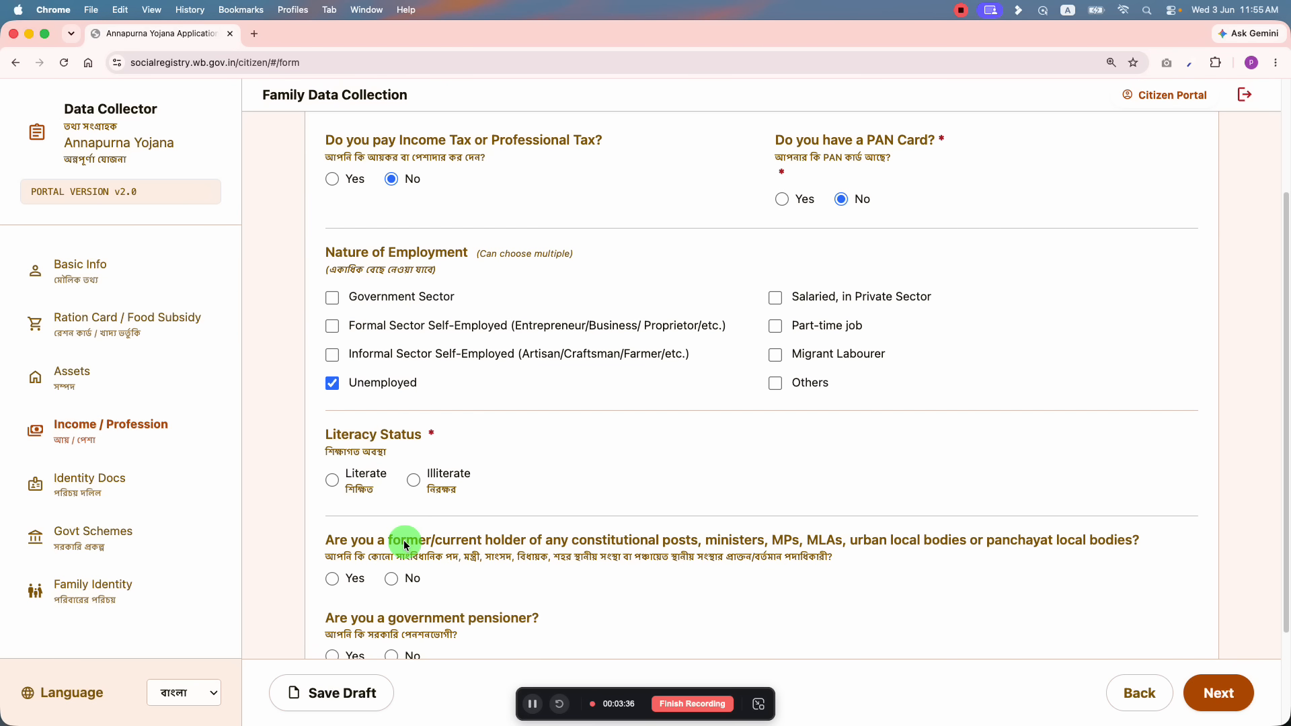
pyautogui.scroll(3, 432, 484)
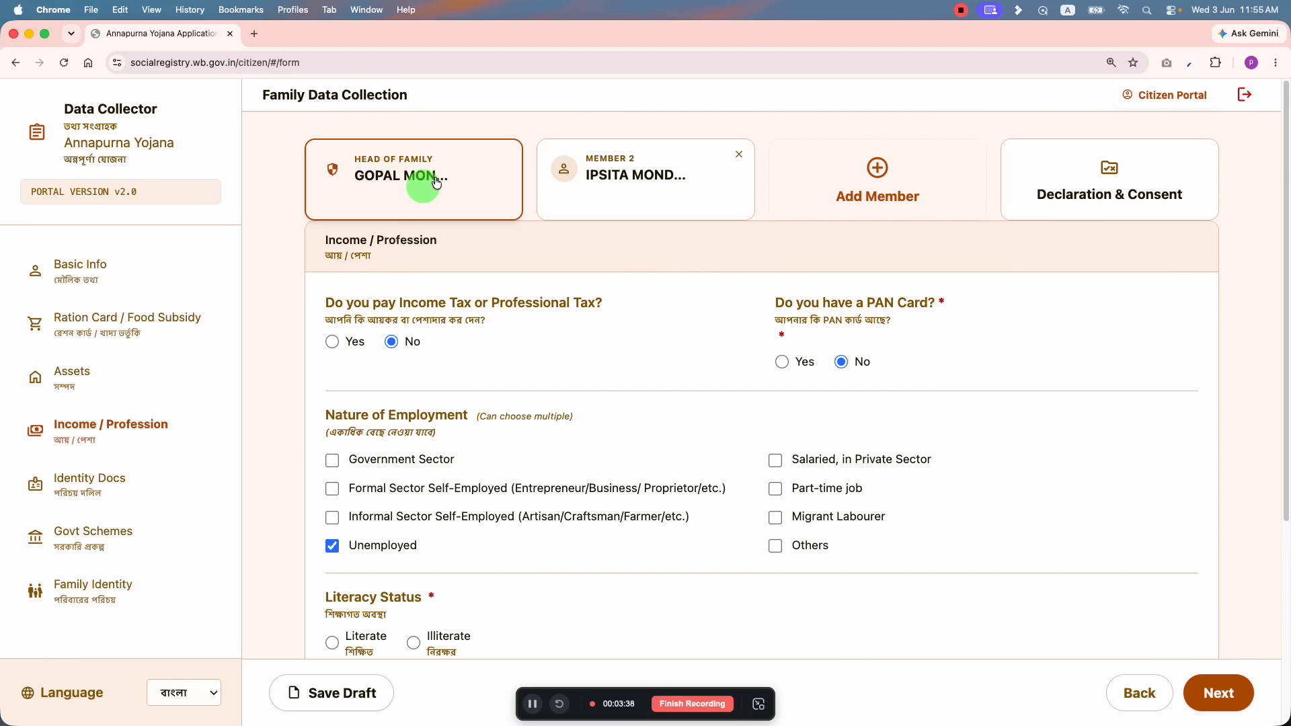
pyautogui.scroll(-5, 410, 269)
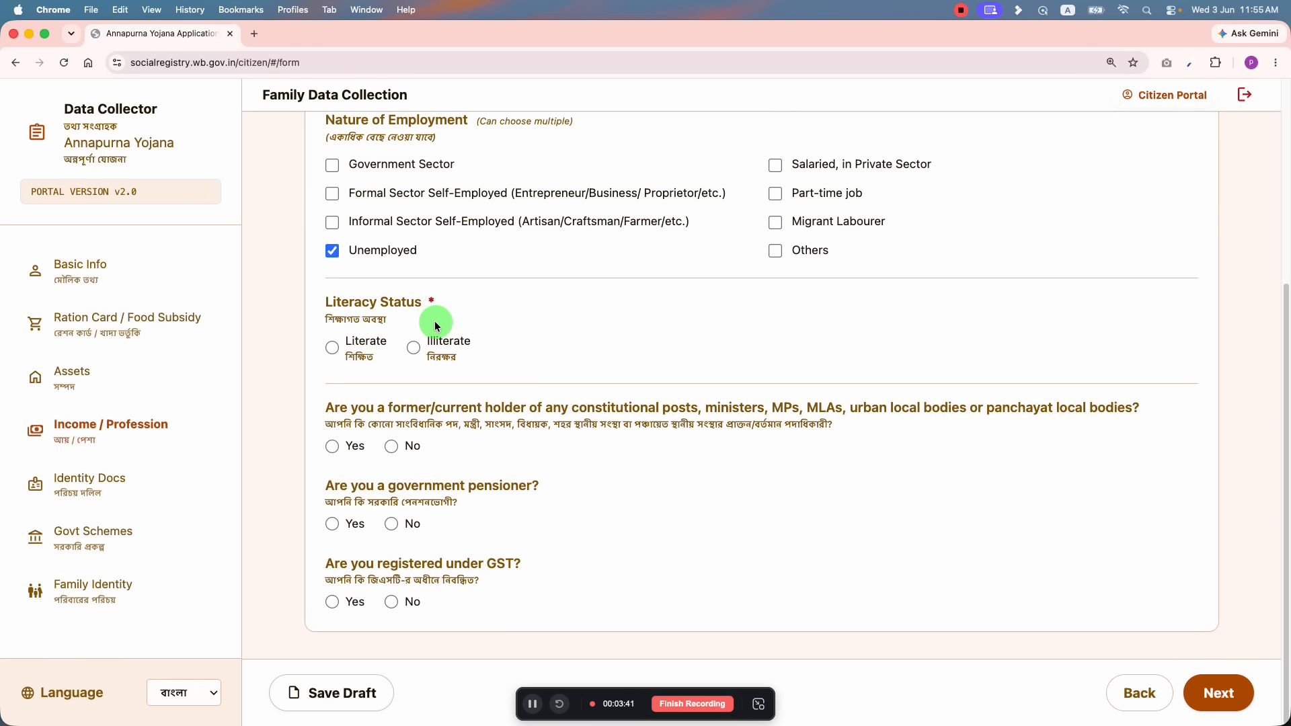
pyautogui.click(334, 349)
pyautogui.click(887, 362)
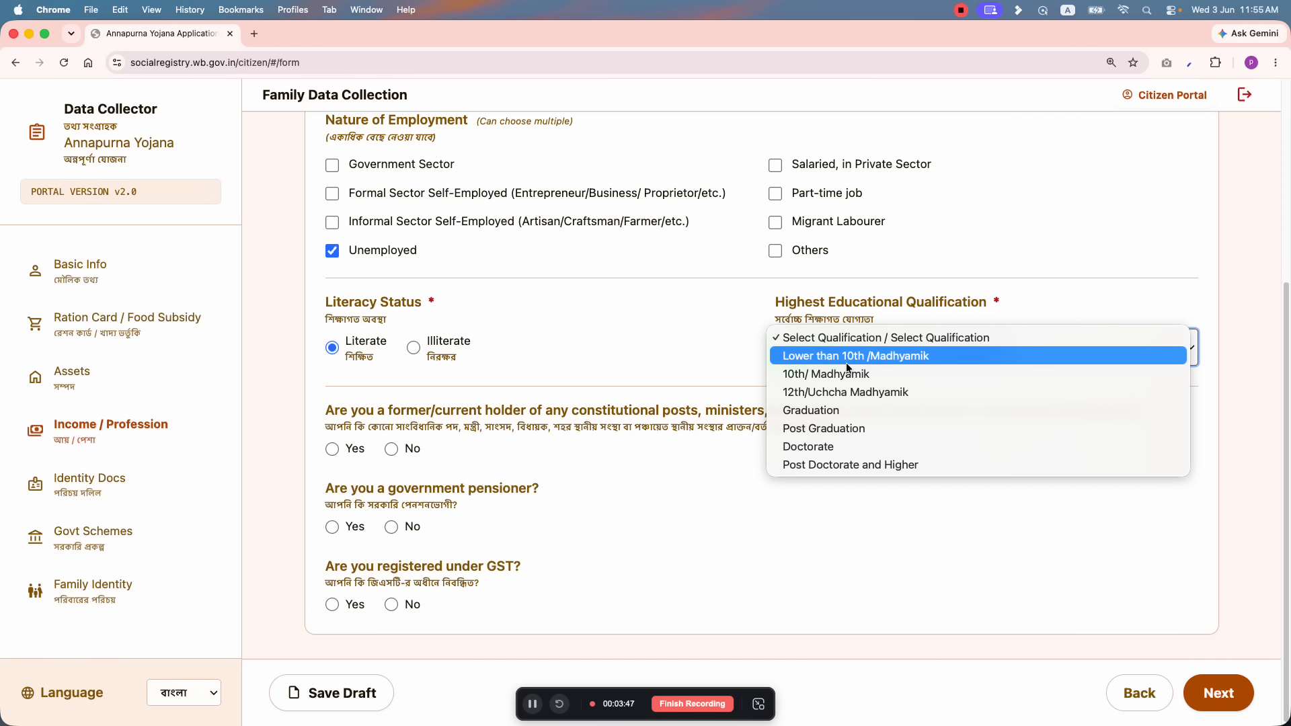
pyautogui.click(834, 412)
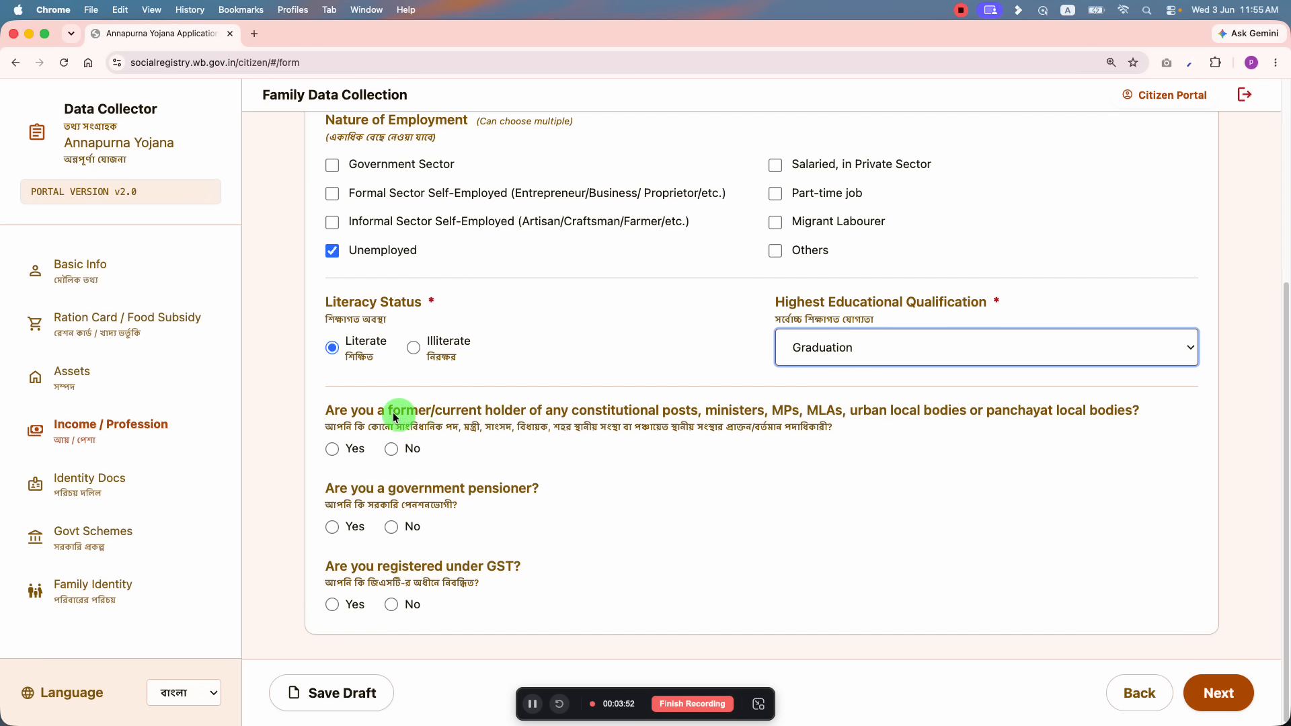
# Step: Answer No to holding a constitutional post
pyautogui.moveTo(367, 412); pyautogui.dragTo(664, 412)
pyautogui.click(561, 416)
pyautogui.click(738, 412)
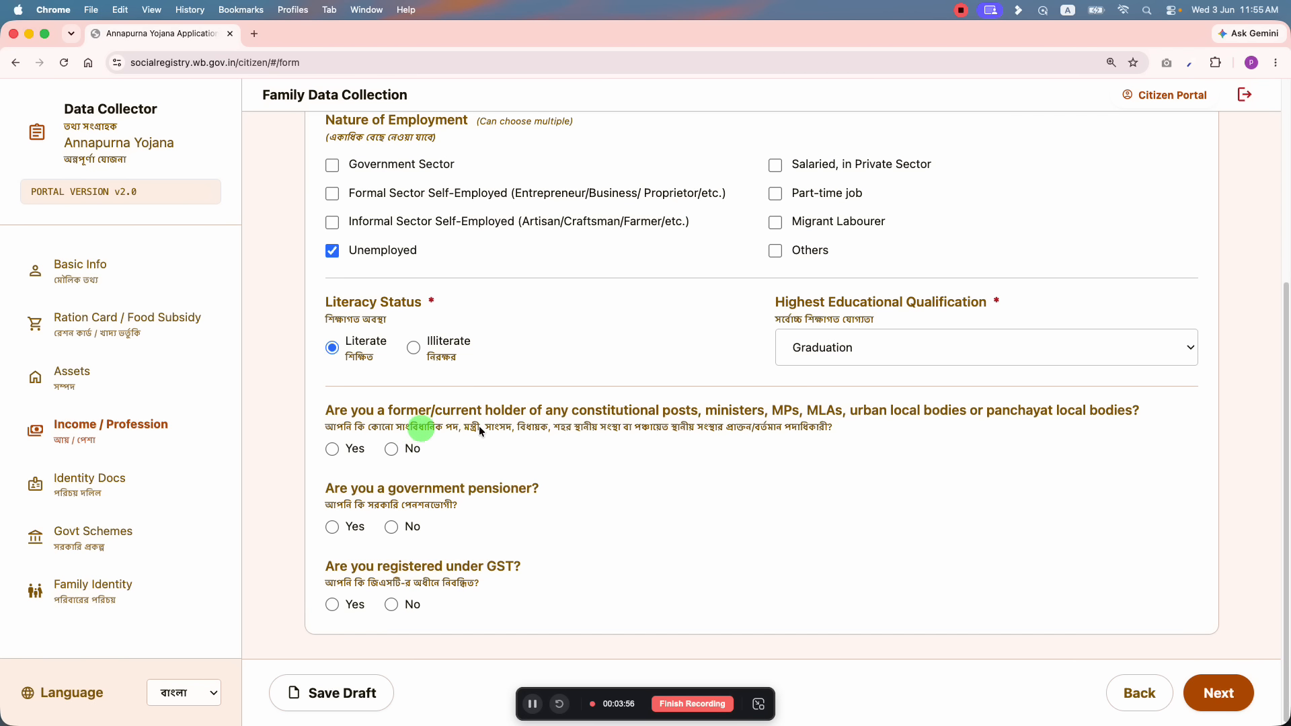
pyautogui.moveTo(465, 424); pyautogui.dragTo(566, 425)
pyautogui.click(631, 420)
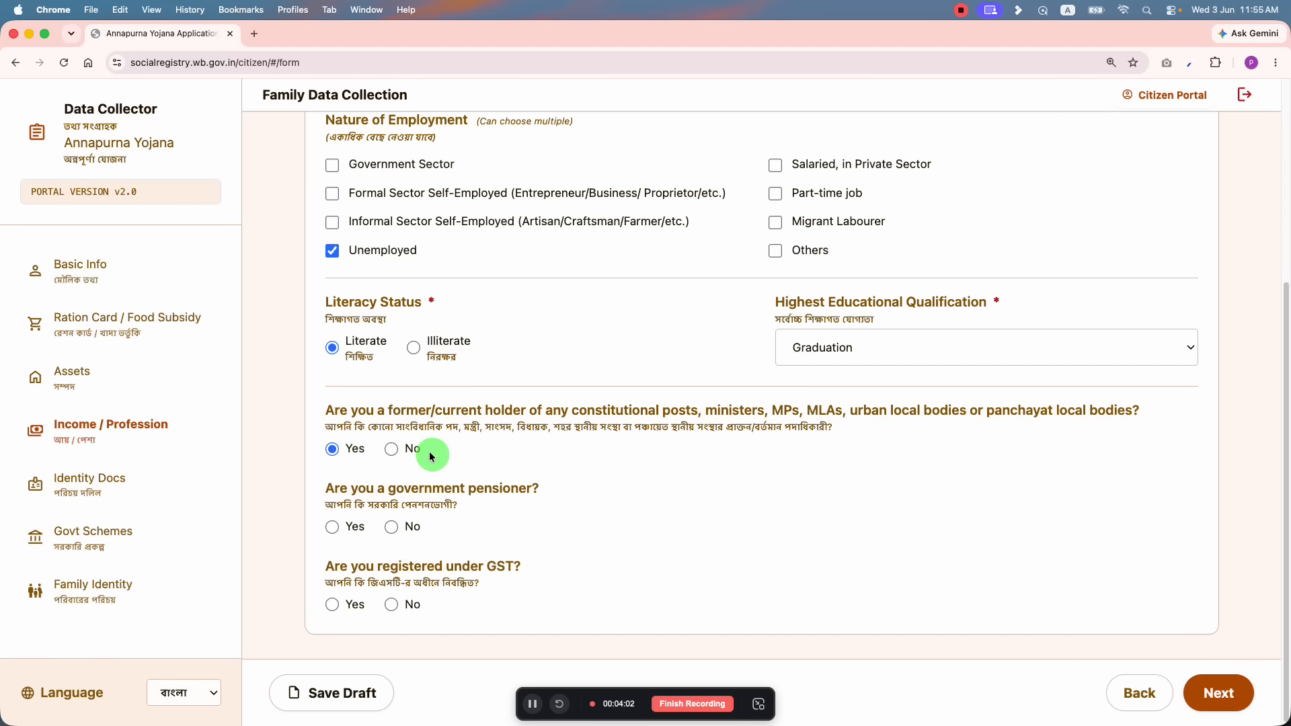
pyautogui.scroll(-1, 650, 464)
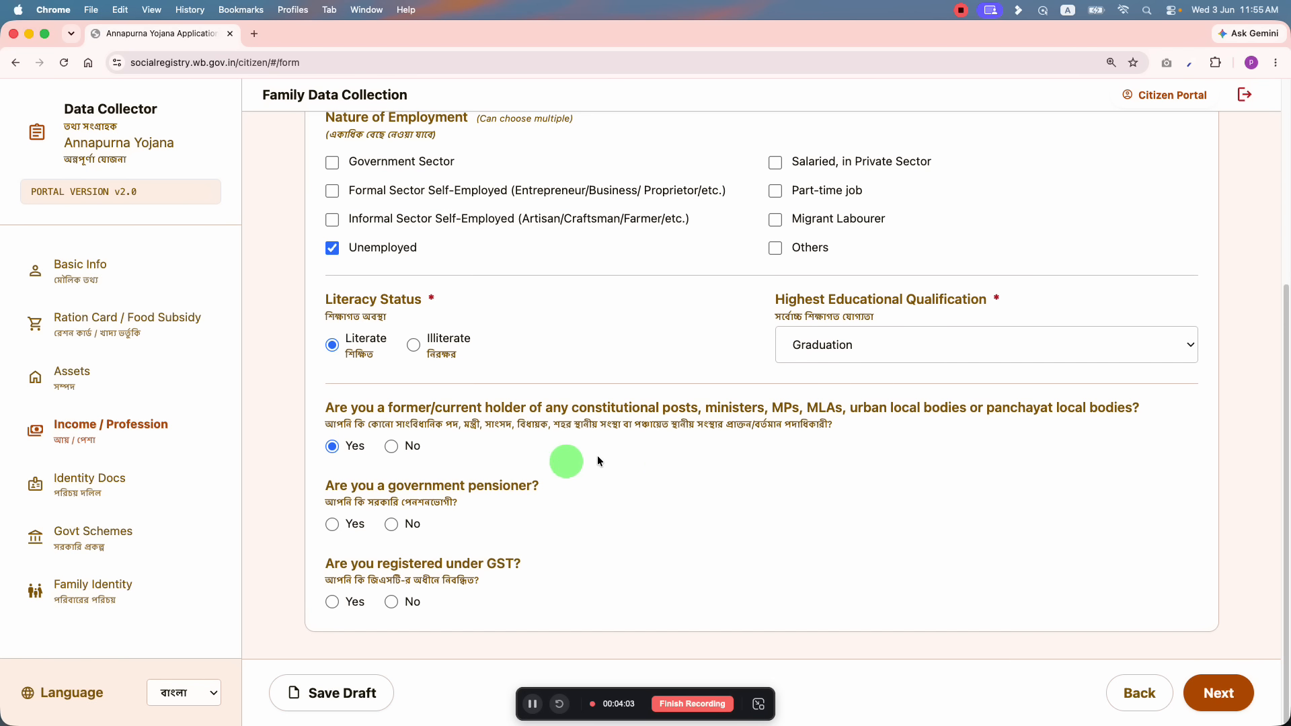
pyautogui.click(391, 446)
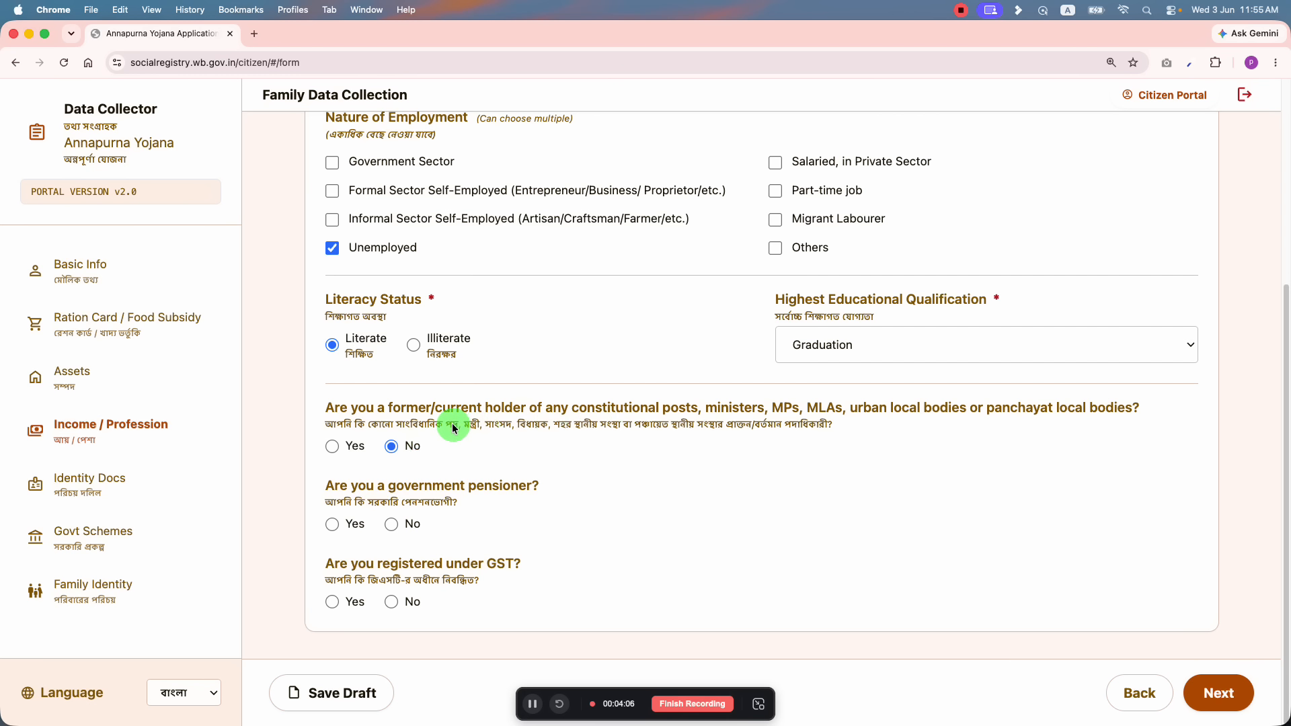
# Step: Answer No to being a government pensioner and No to GST registration
pyautogui.moveTo(454, 424); pyautogui.dragTo(729, 423)
pyautogui.click(733, 425)
pyautogui.moveTo(344, 503); pyautogui.dragTo(471, 501)
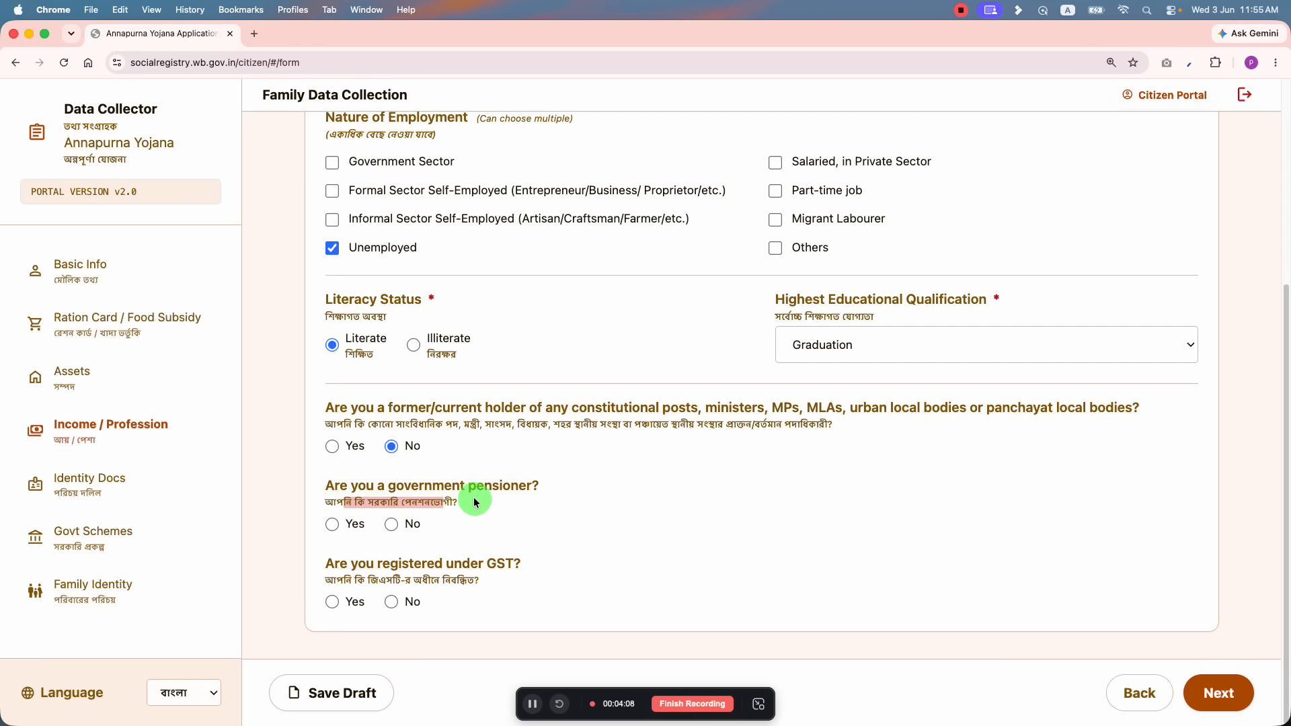
pyautogui.click(473, 501)
pyautogui.click(333, 525)
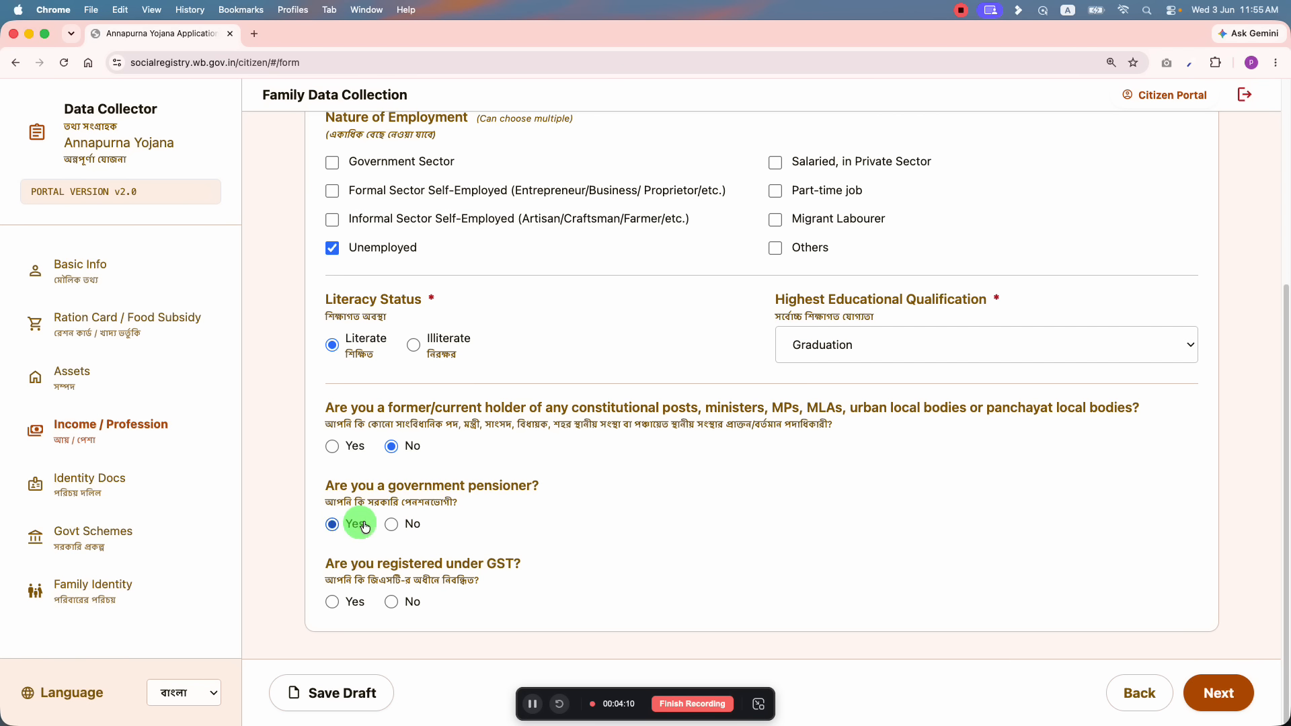
pyautogui.click(390, 524)
pyautogui.moveTo(412, 571); pyautogui.dragTo(528, 575)
pyautogui.click(333, 603)
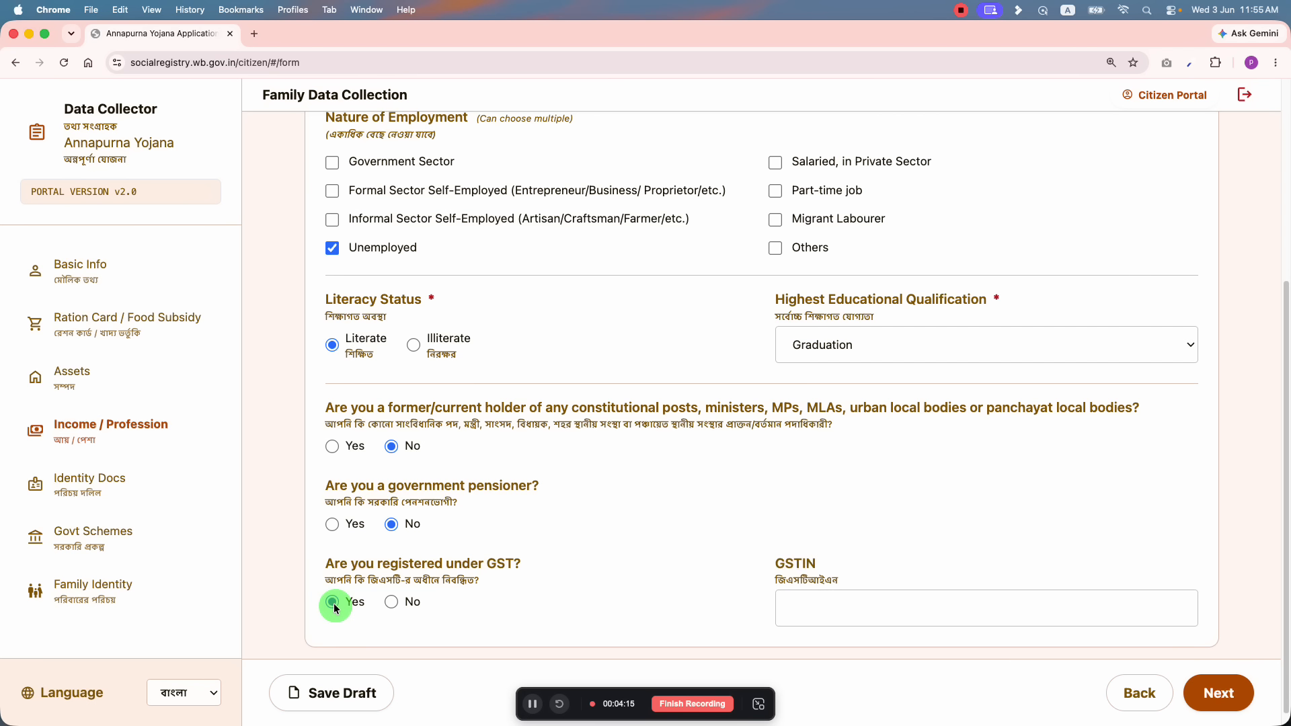
pyautogui.click(409, 604)
pyautogui.scroll(5, 470, 609)
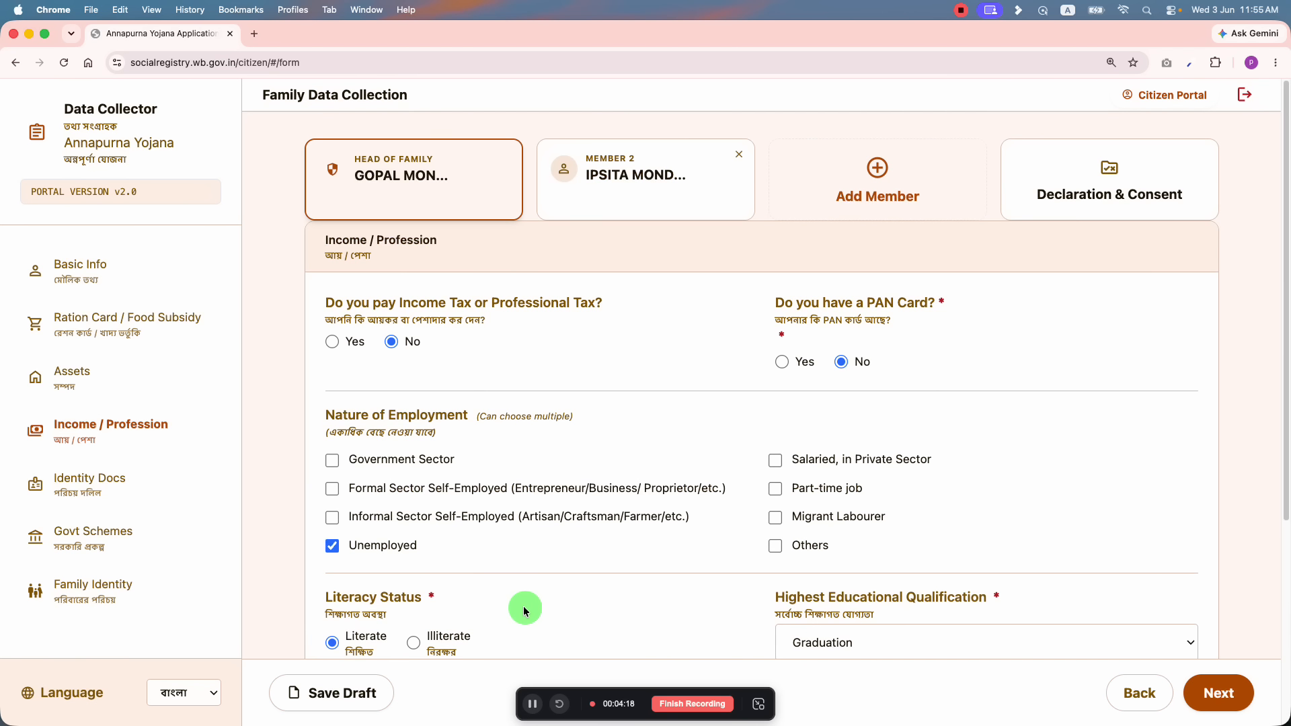
# Step: On Identity Docs, try Applied and Issued for CAA application status, then reset it to Not Applicable
pyautogui.click(1208, 692)
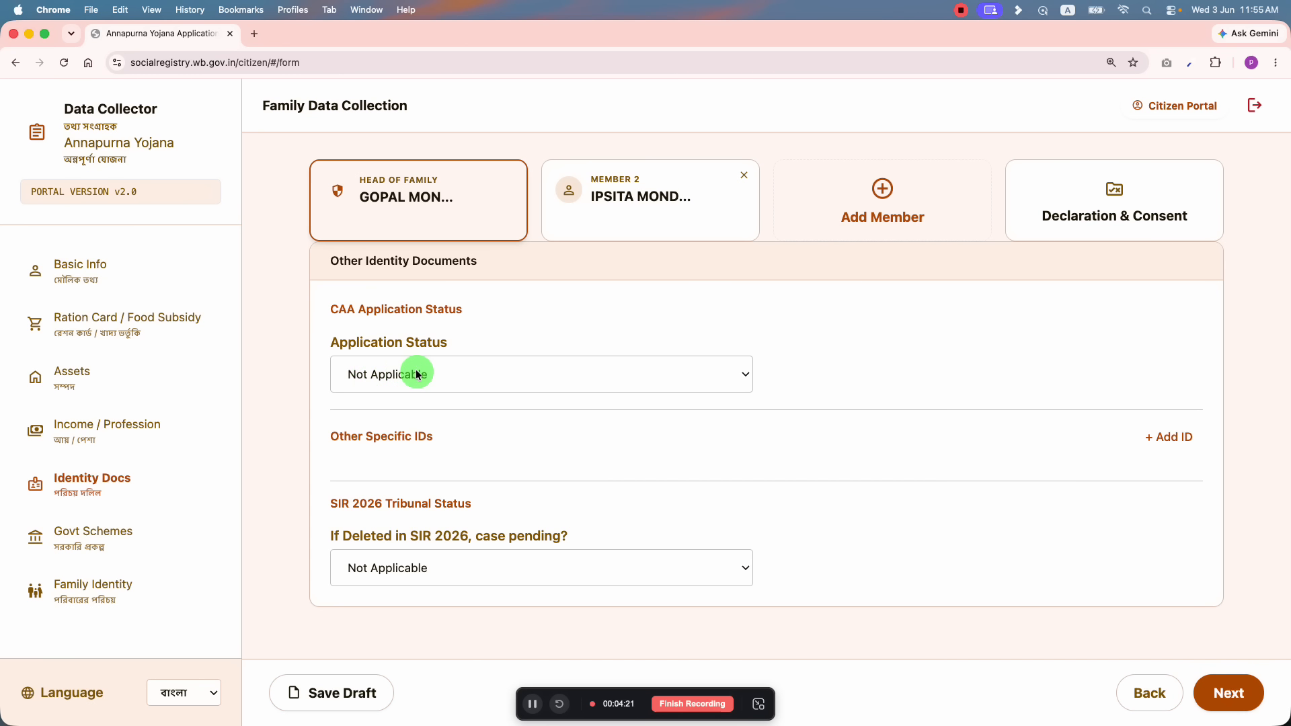
pyautogui.click(383, 370)
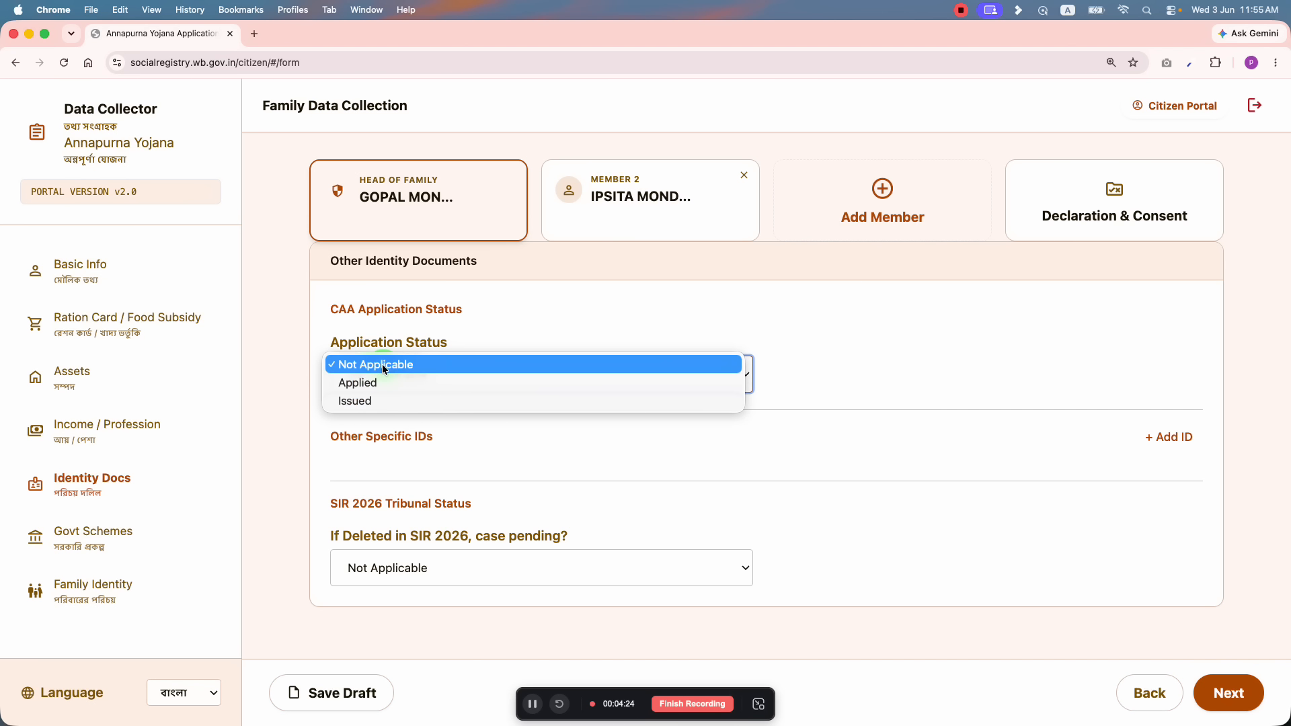
pyautogui.click(385, 383)
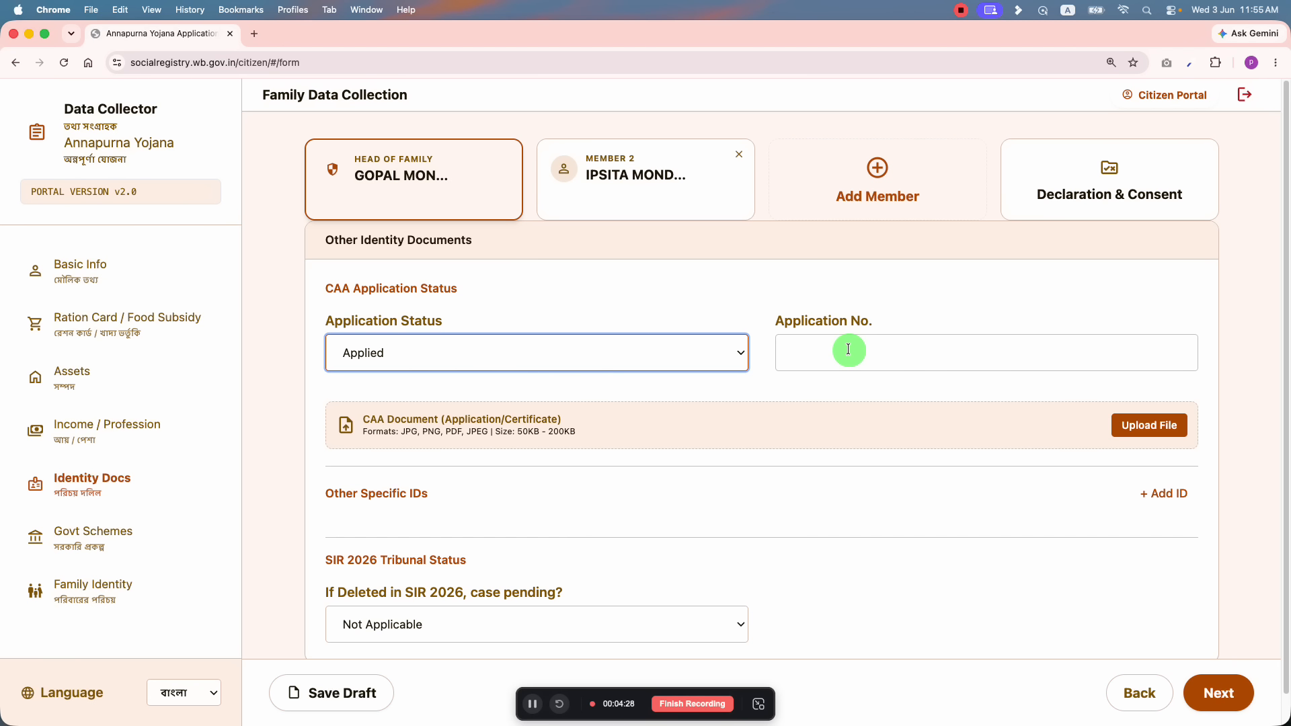
pyautogui.click(452, 365)
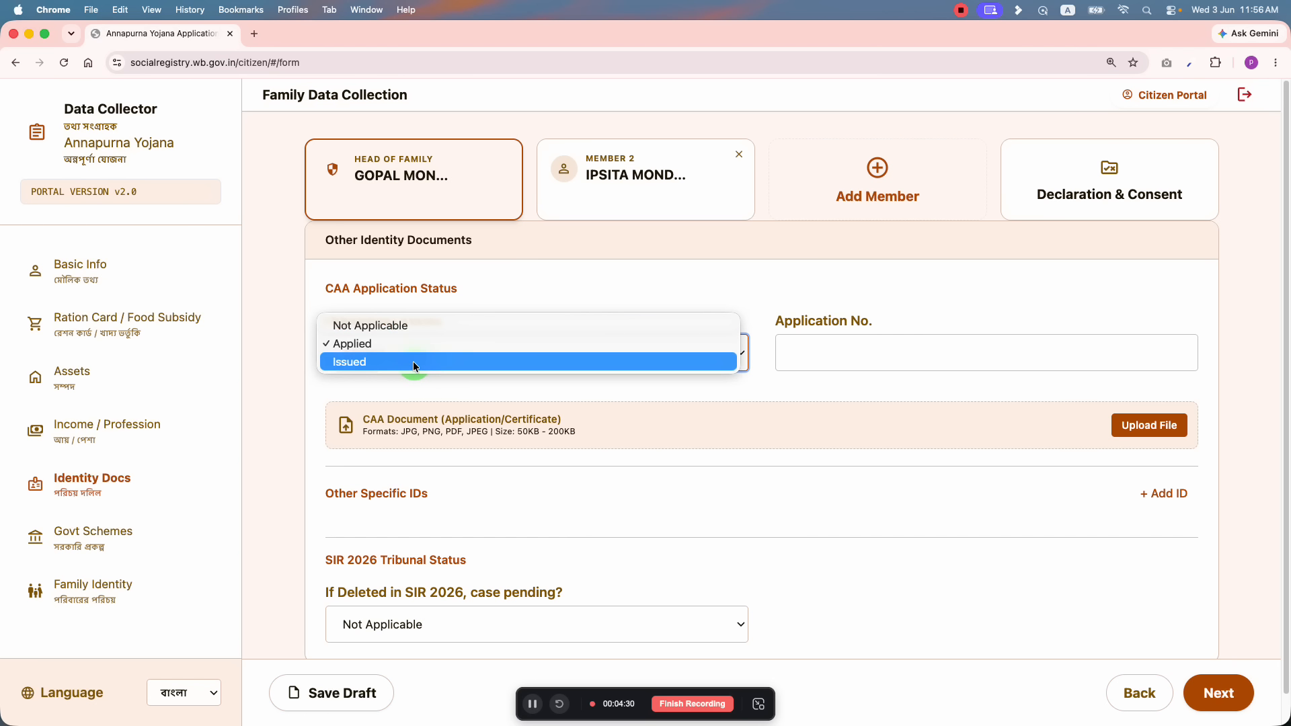
pyautogui.click(413, 362)
pyautogui.click(794, 341)
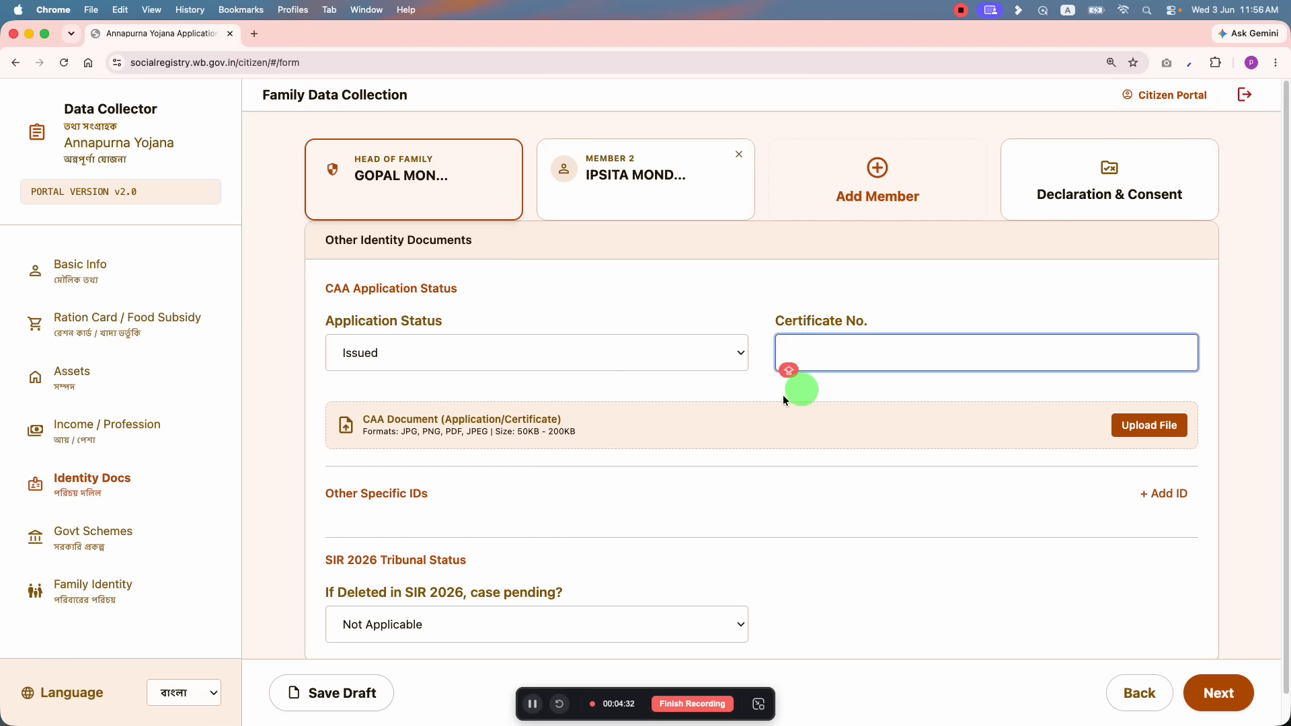
pyautogui.click(584, 425)
pyautogui.click(394, 354)
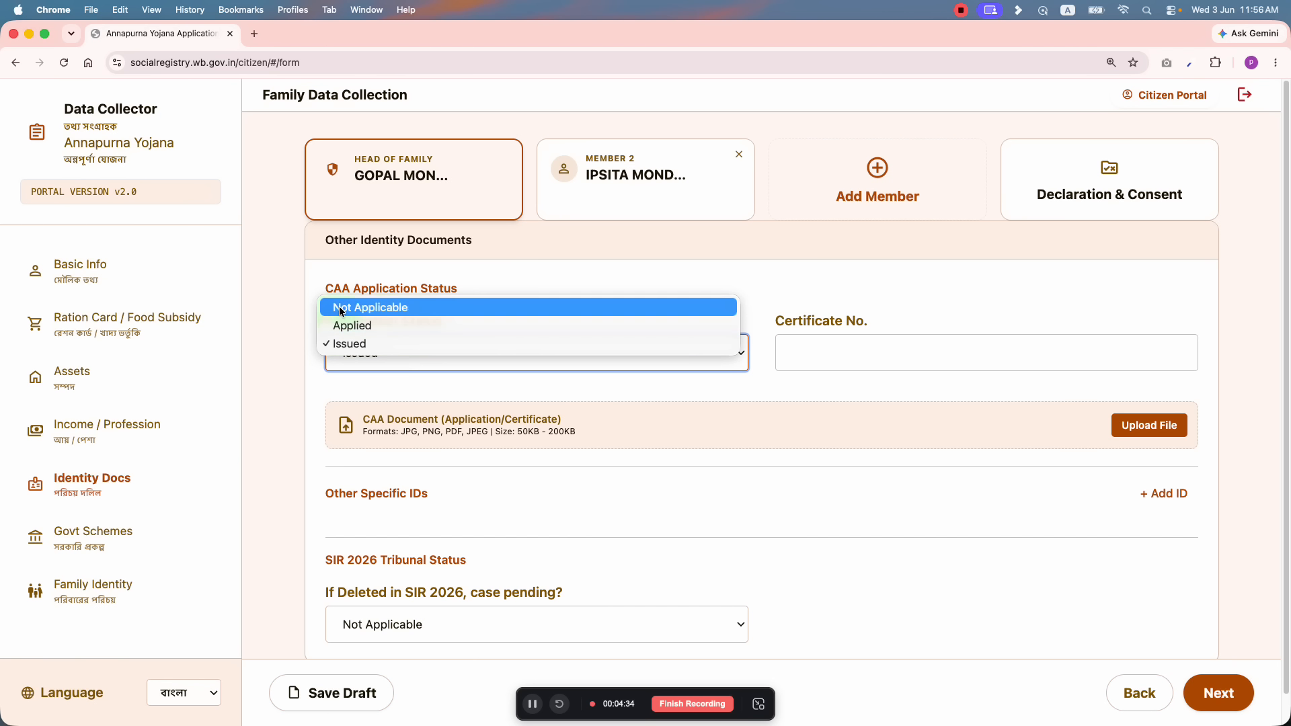
pyautogui.click(341, 308)
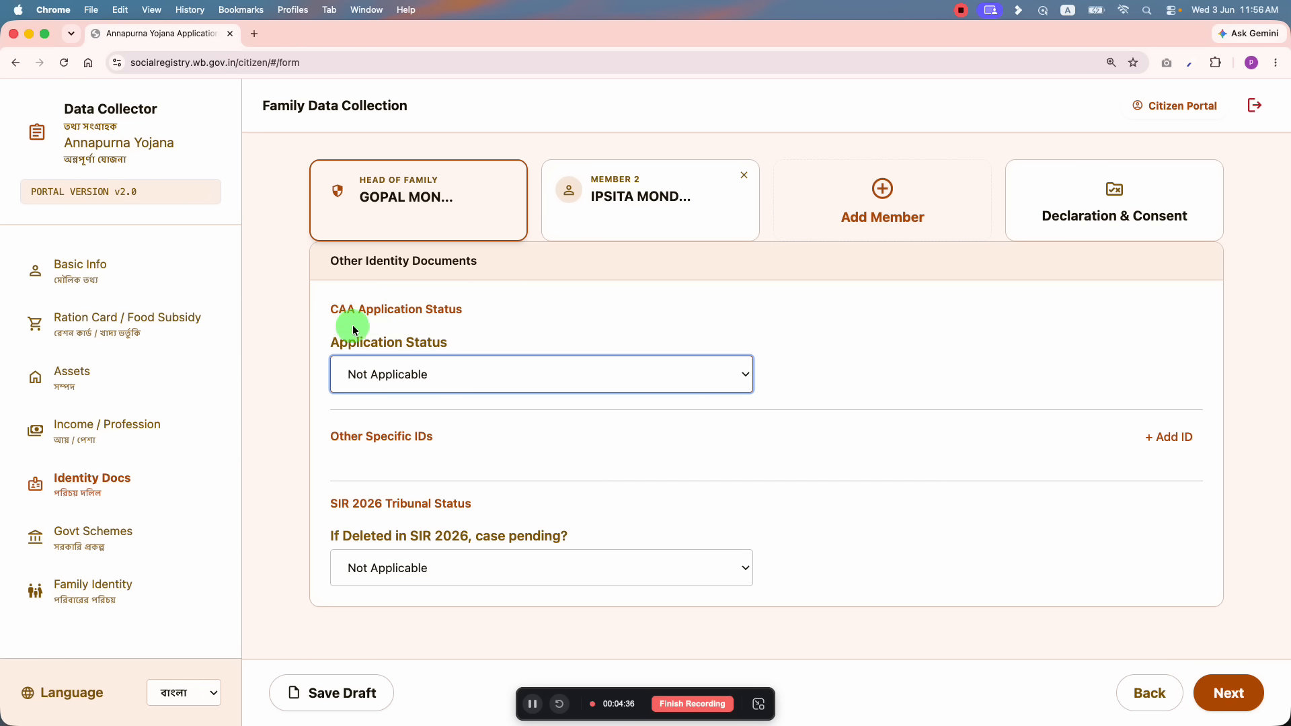
pyautogui.click(443, 496)
# Step: Try Yes and No for SIR case pending, reset it to Not Applicable, and go to Govt Schemes
pyautogui.click(477, 563)
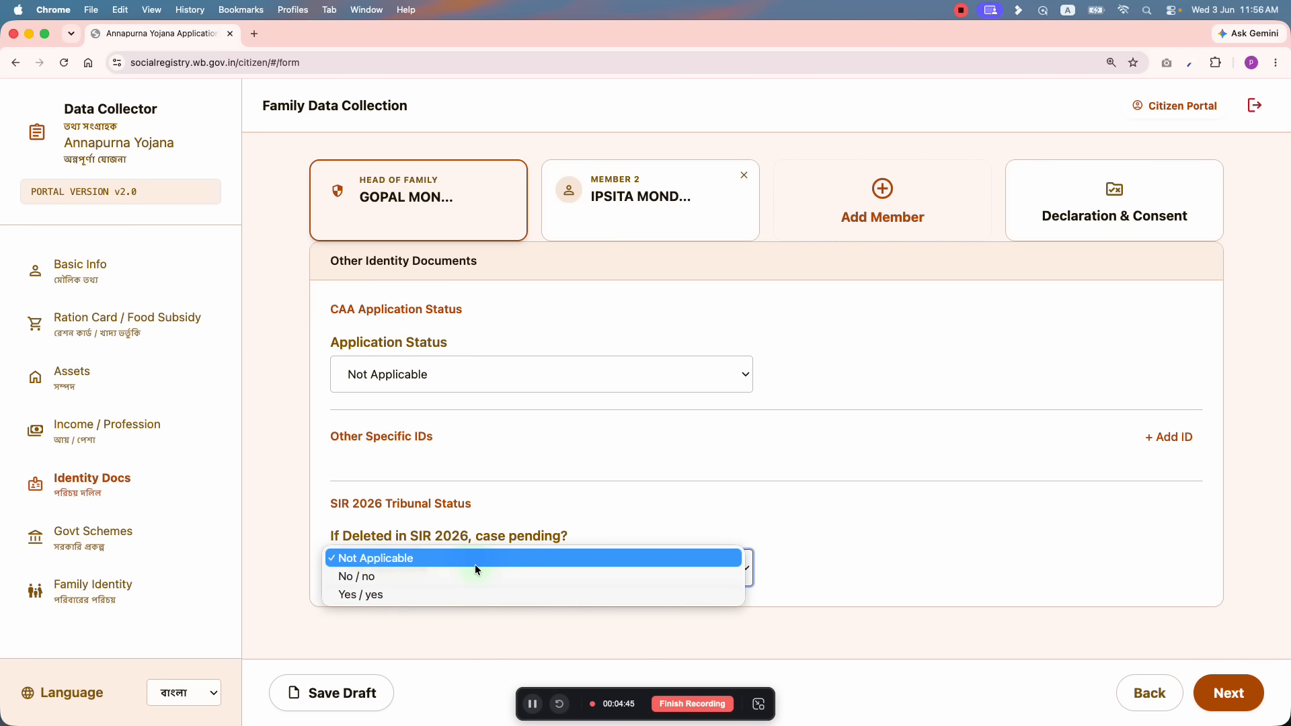
pyautogui.press('Escape')
pyautogui.click(390, 587)
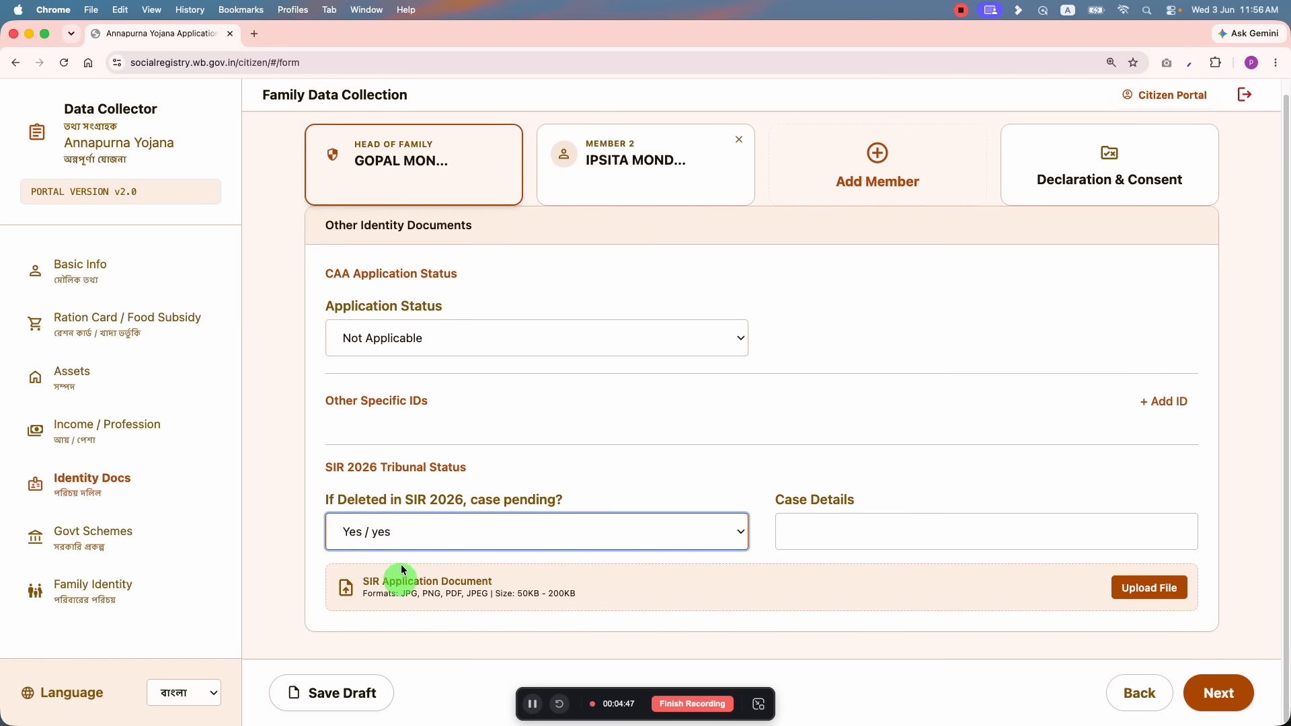
pyautogui.click(883, 525)
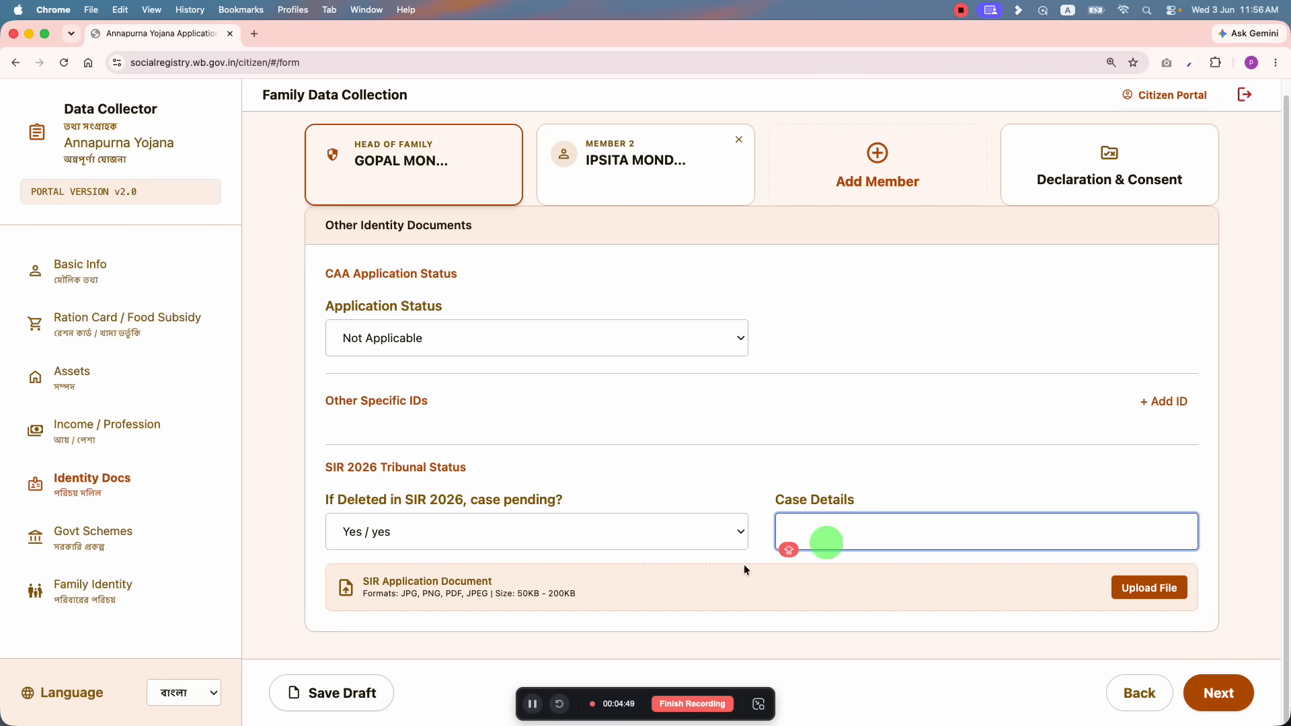
pyautogui.click(518, 533)
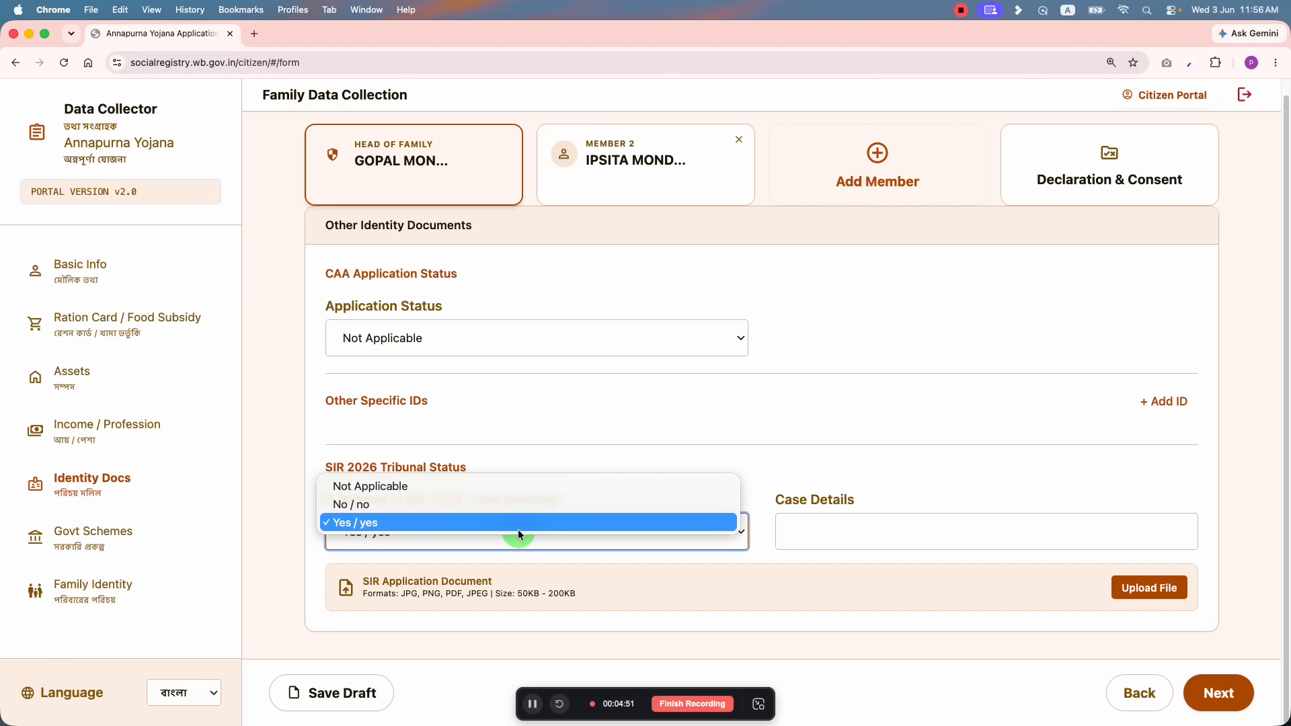
pyautogui.click(433, 505)
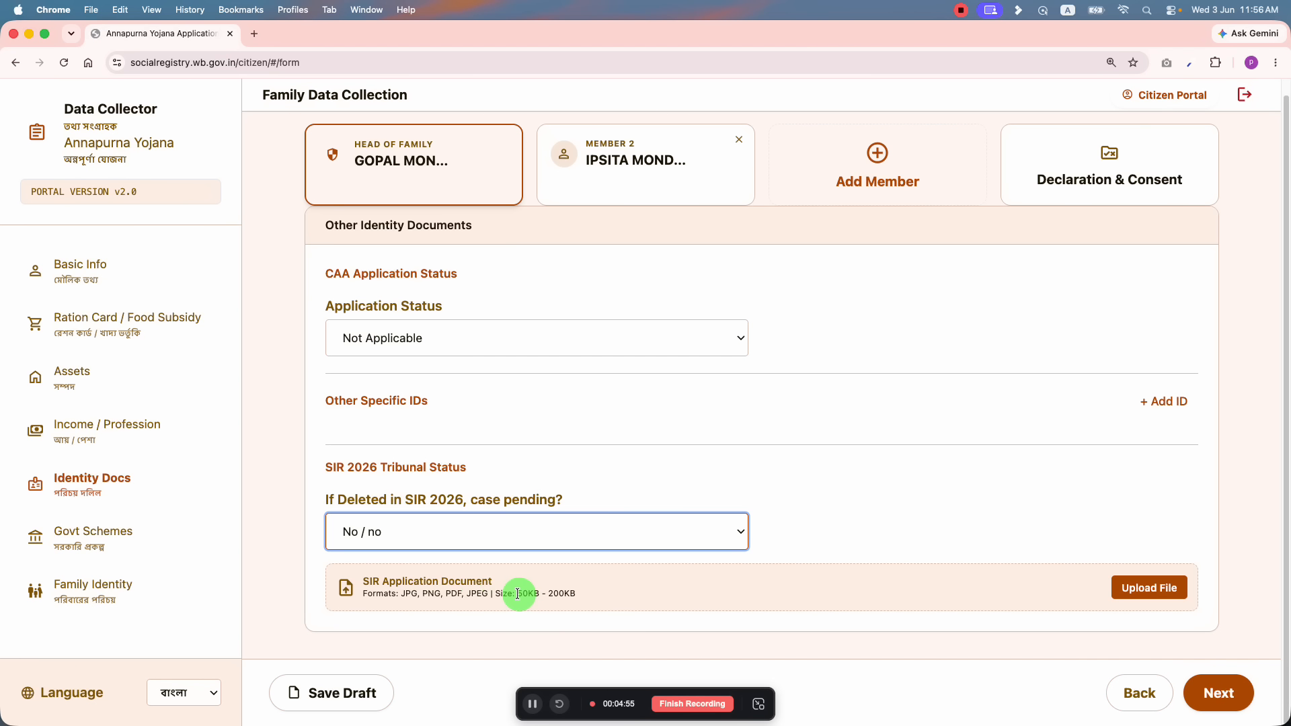
pyautogui.click(451, 535)
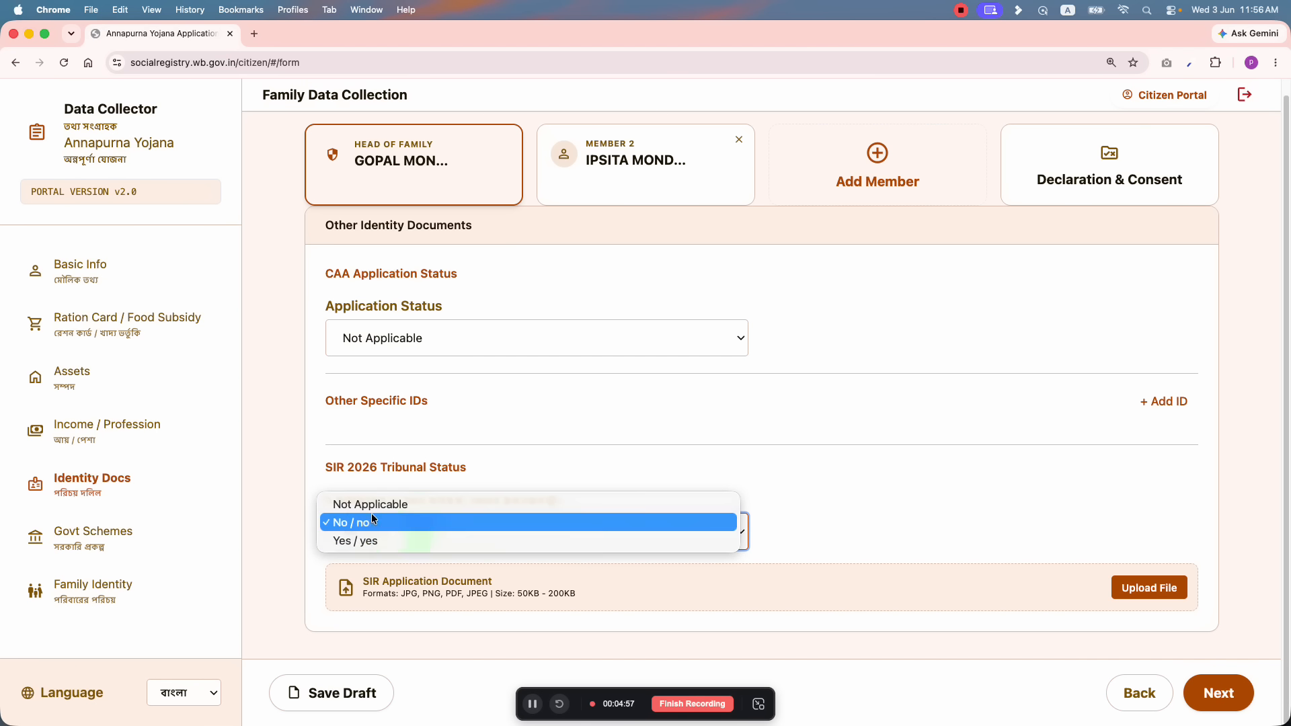
pyautogui.click(366, 503)
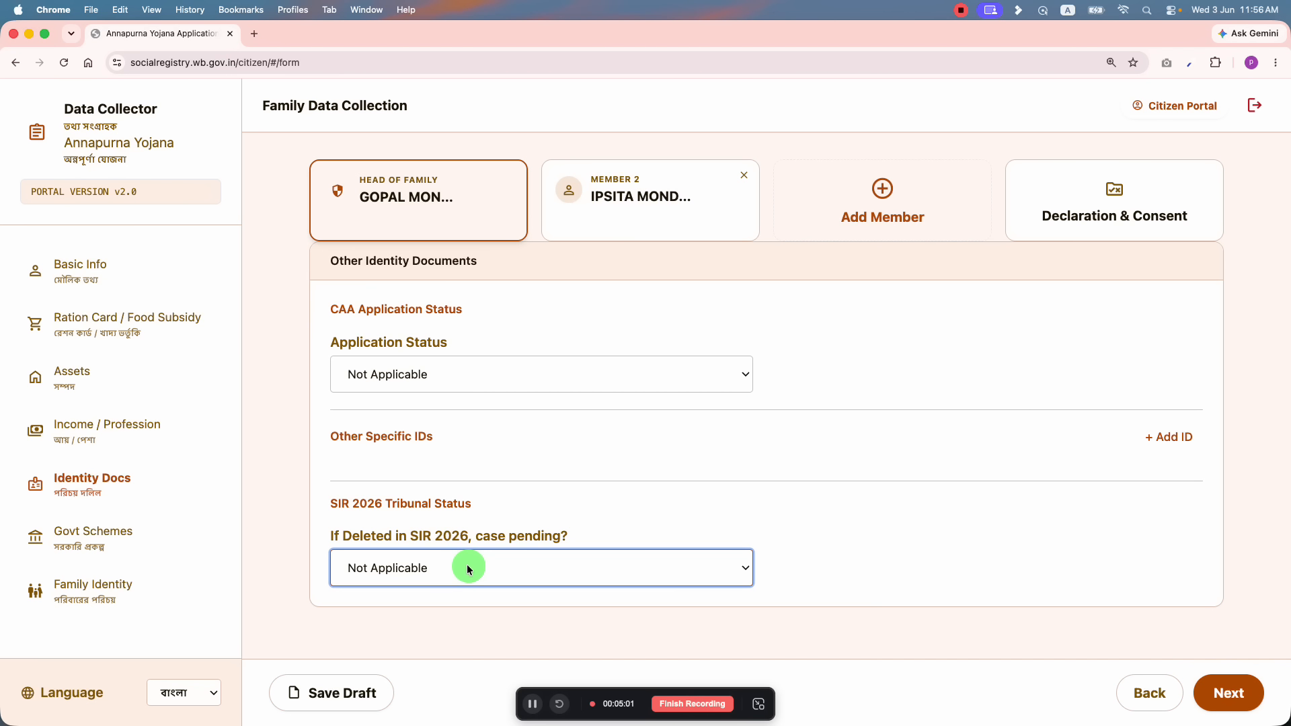
pyautogui.click(1232, 687)
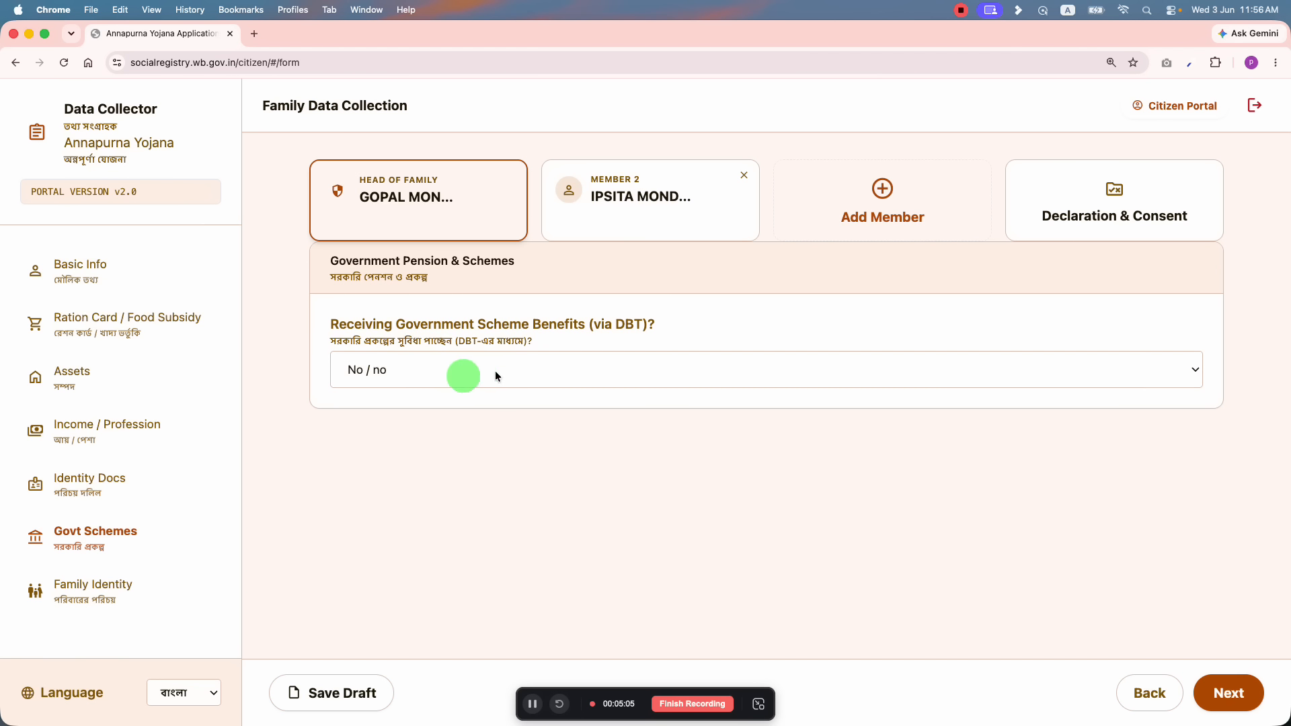
# Step: Mark DBT benefits as received and choose WCD Old Age Pension as Scheme 1
pyautogui.click(422, 369)
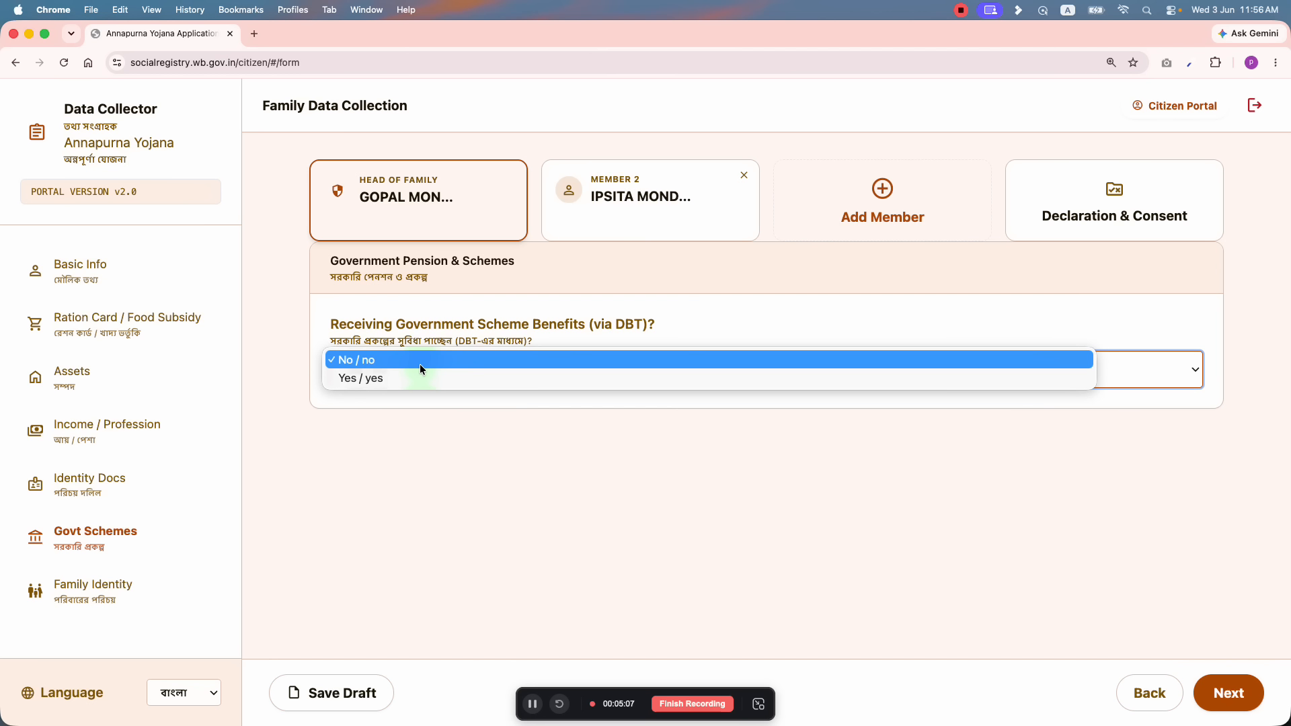
pyautogui.click(397, 378)
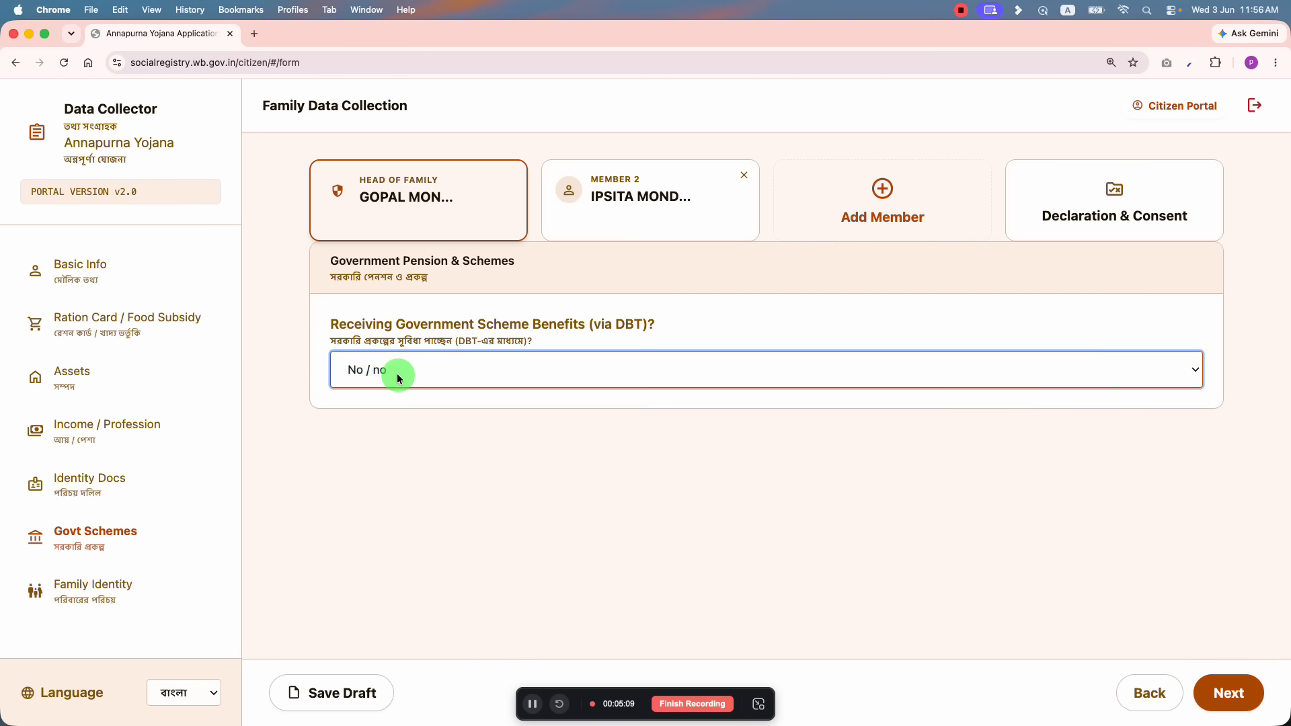
pyautogui.click(462, 511)
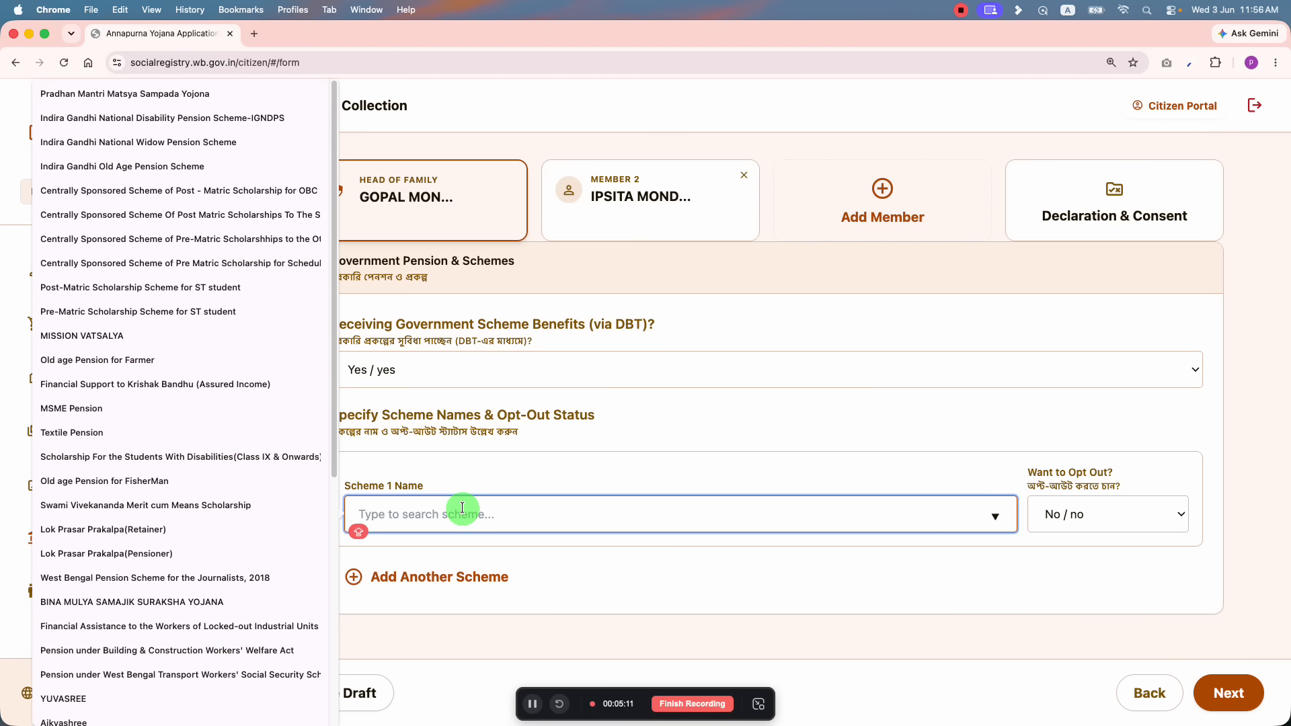
pyautogui.scroll(-5, 257, 396)
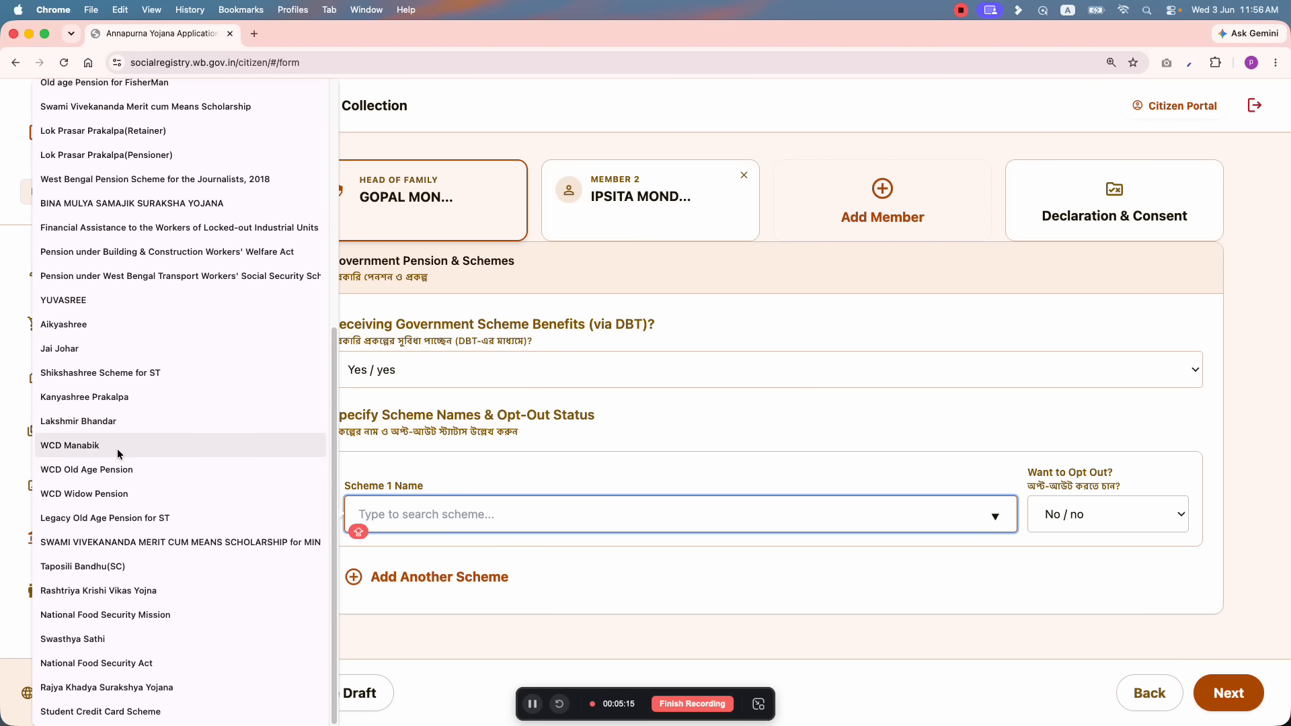
pyautogui.click(145, 469)
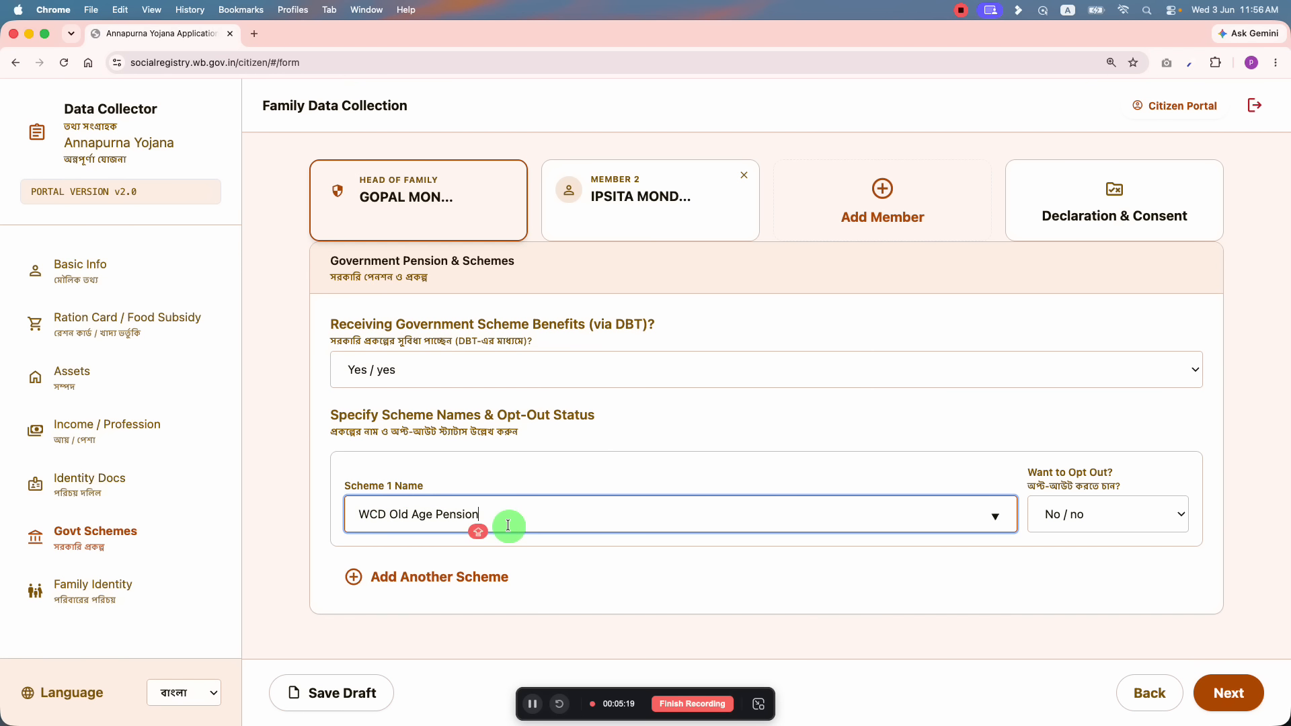
pyautogui.click(1094, 445)
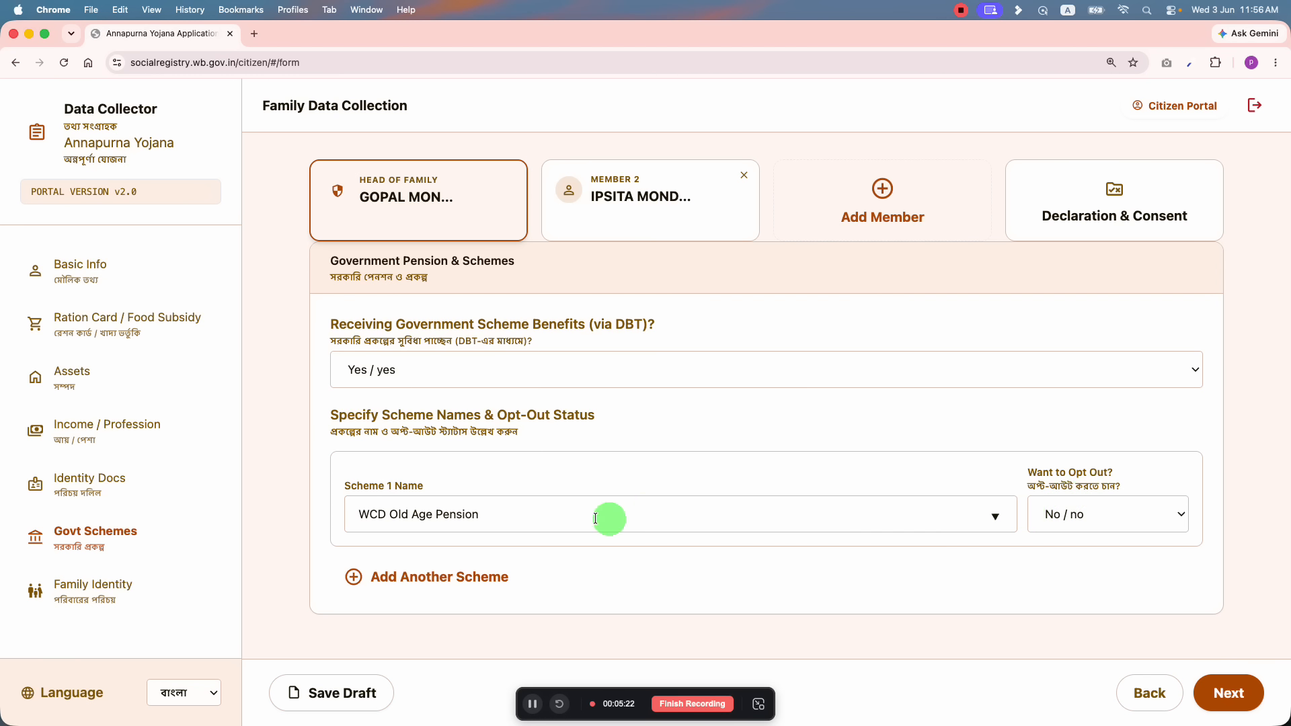
# Step: Keep Scheme 1's opt-out status at not opted out
pyautogui.click(1083, 521)
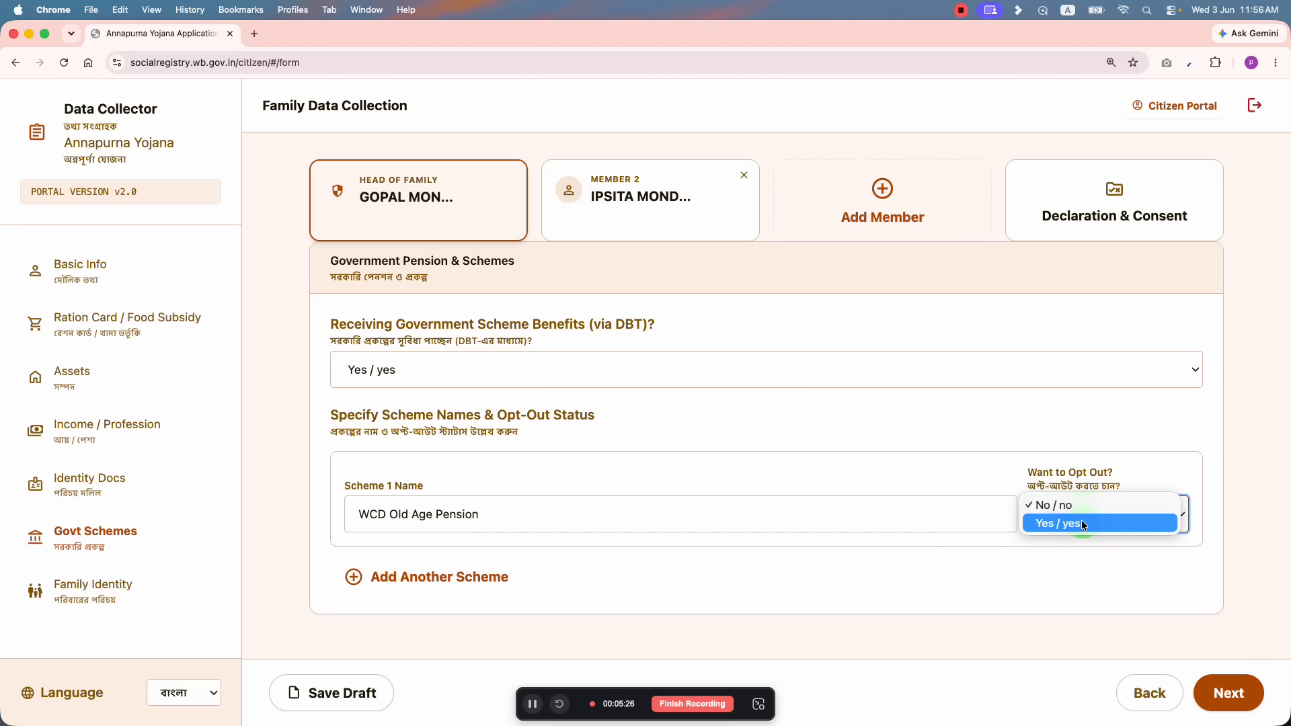
pyautogui.click(1084, 478)
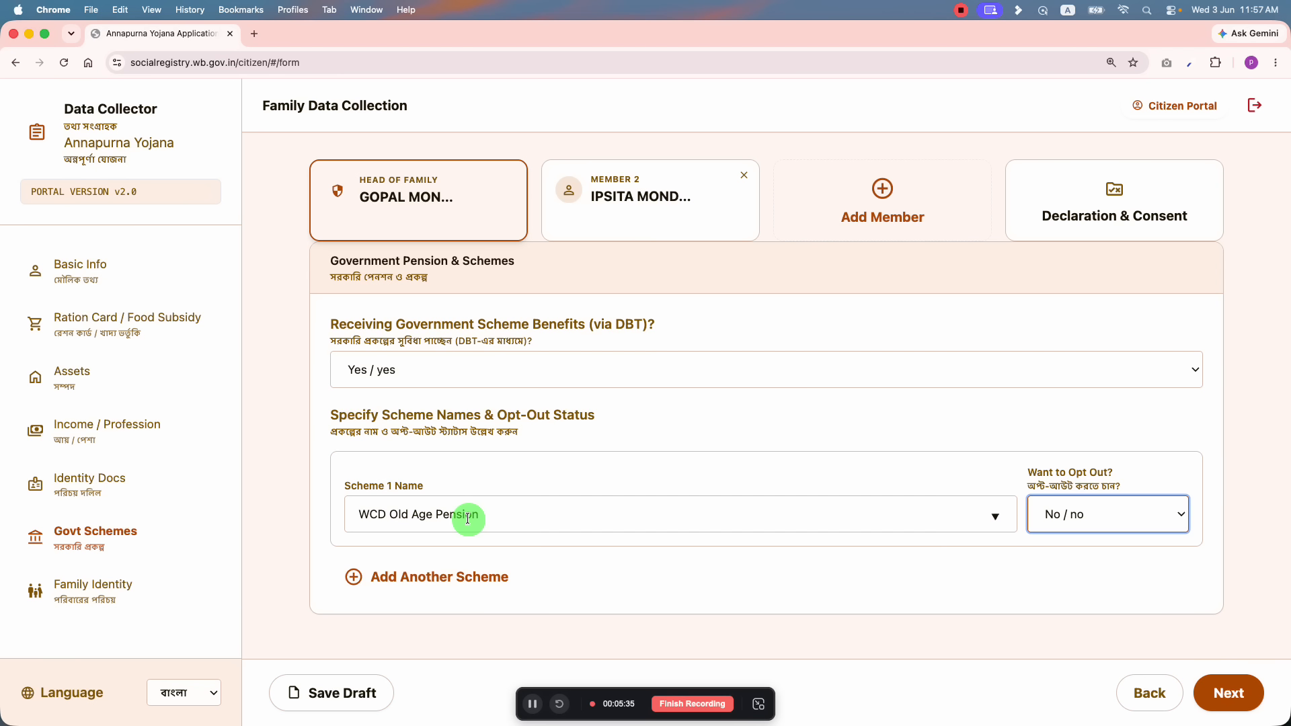
pyautogui.click(1069, 516)
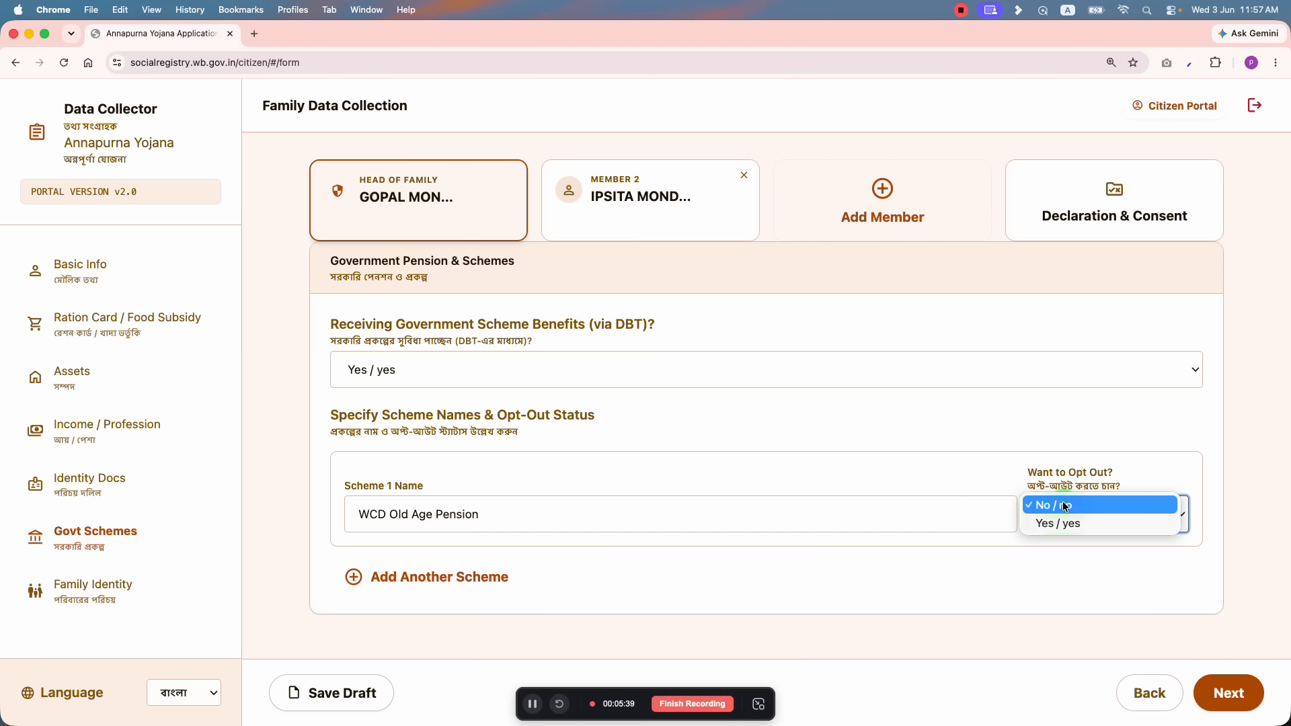
pyautogui.click(1065, 506)
pyautogui.click(1086, 516)
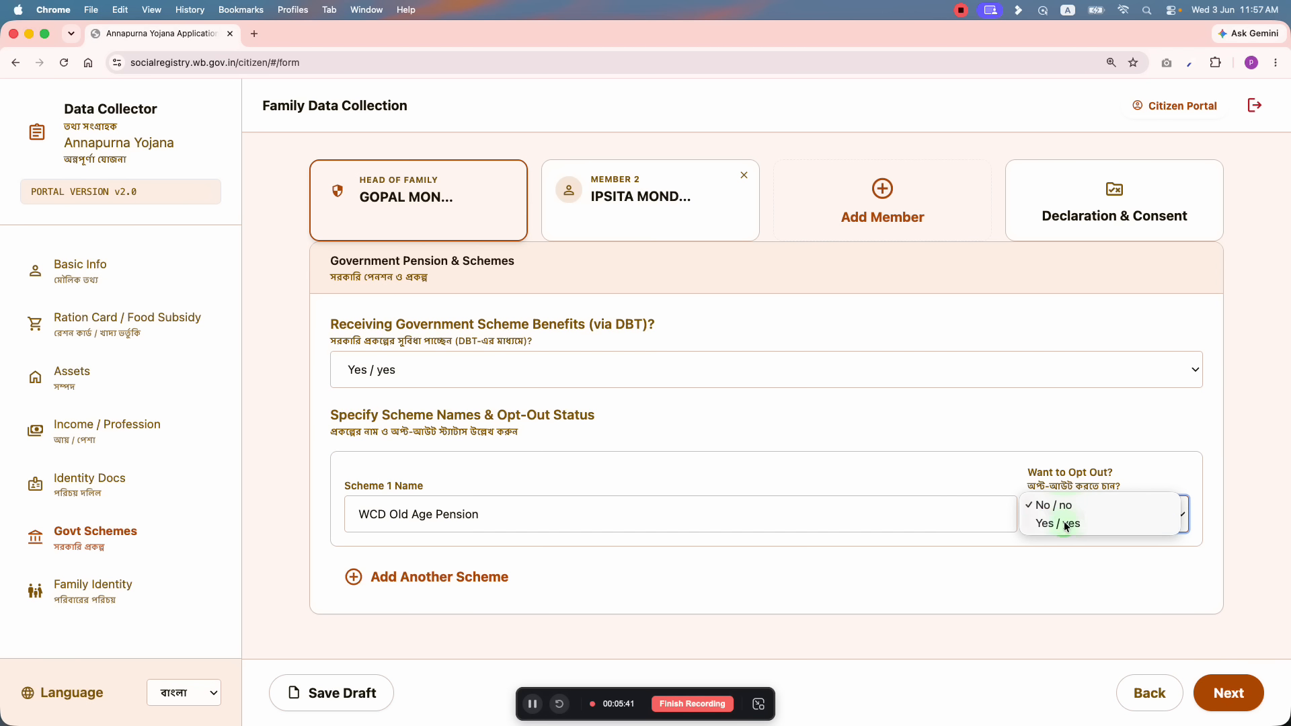
pyautogui.click(1069, 524)
pyautogui.click(1076, 516)
pyautogui.click(1057, 486)
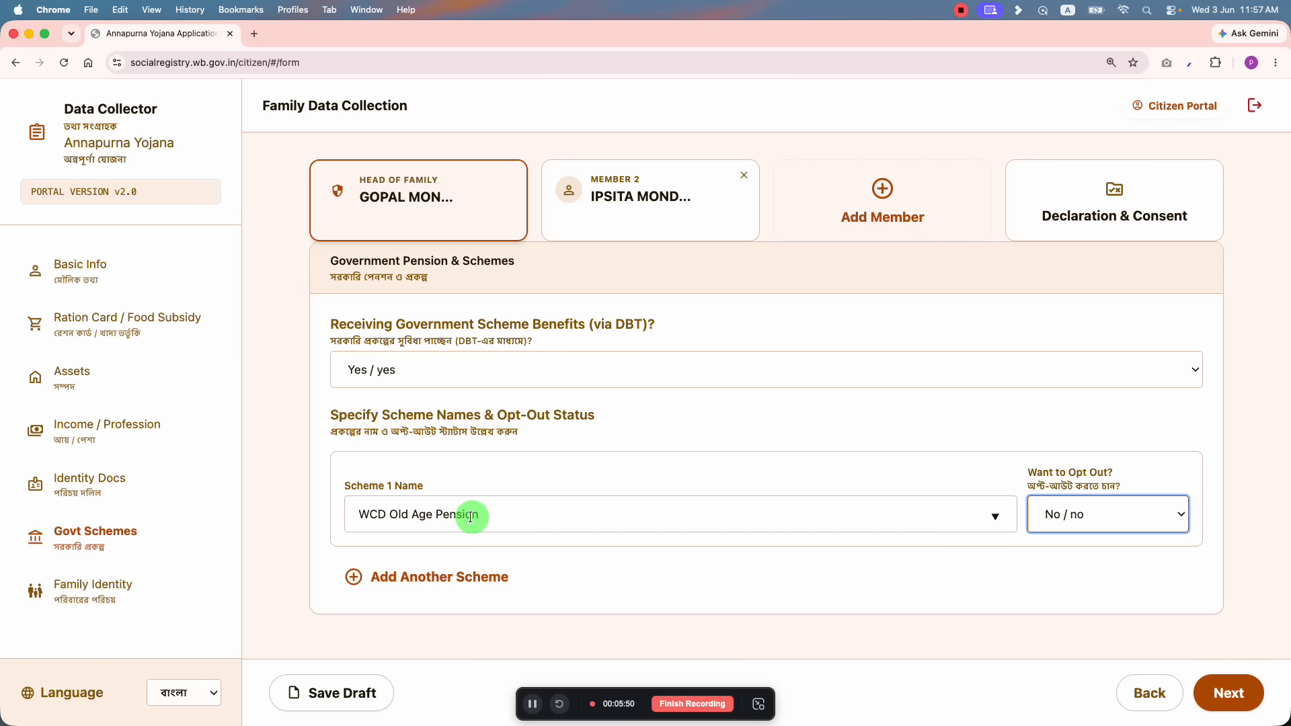
# Step: Add MSME Pension as Scheme 2 and advance to family demographics
pyautogui.click(447, 576)
pyautogui.scroll(-2, 451, 576)
pyautogui.click(553, 538)
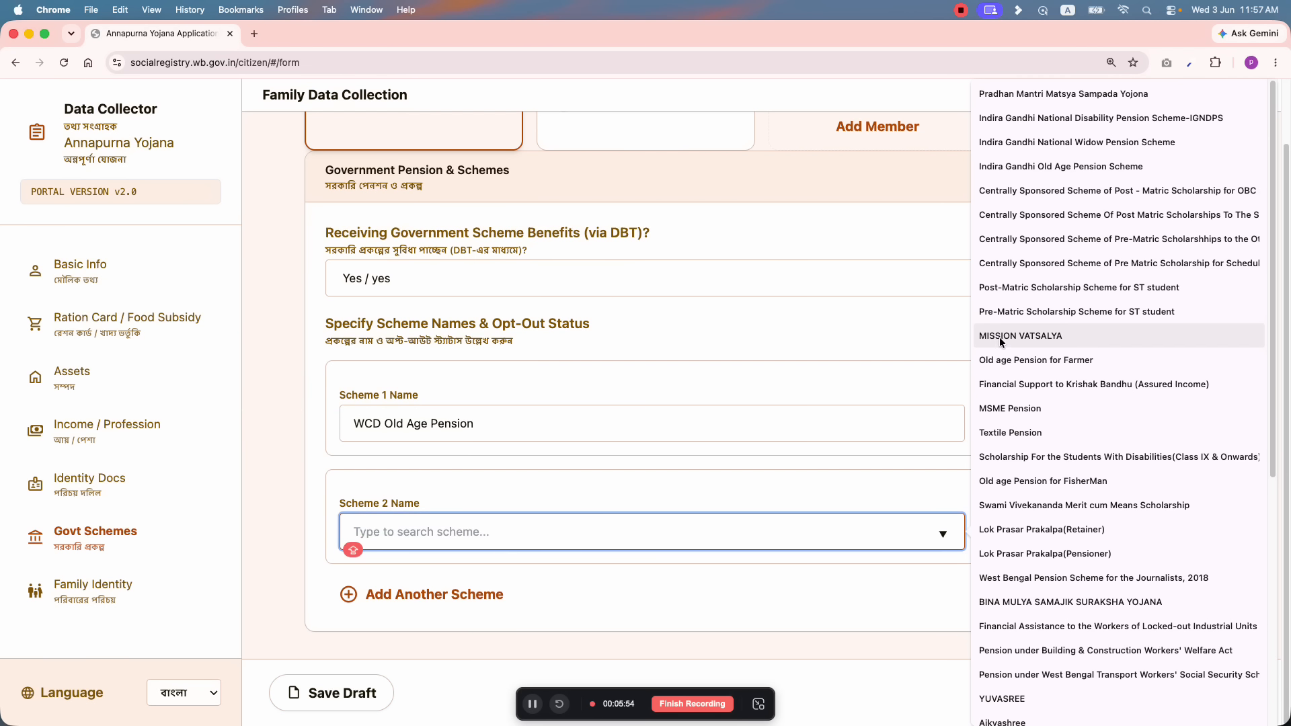
pyautogui.scroll(-5, 1040, 197)
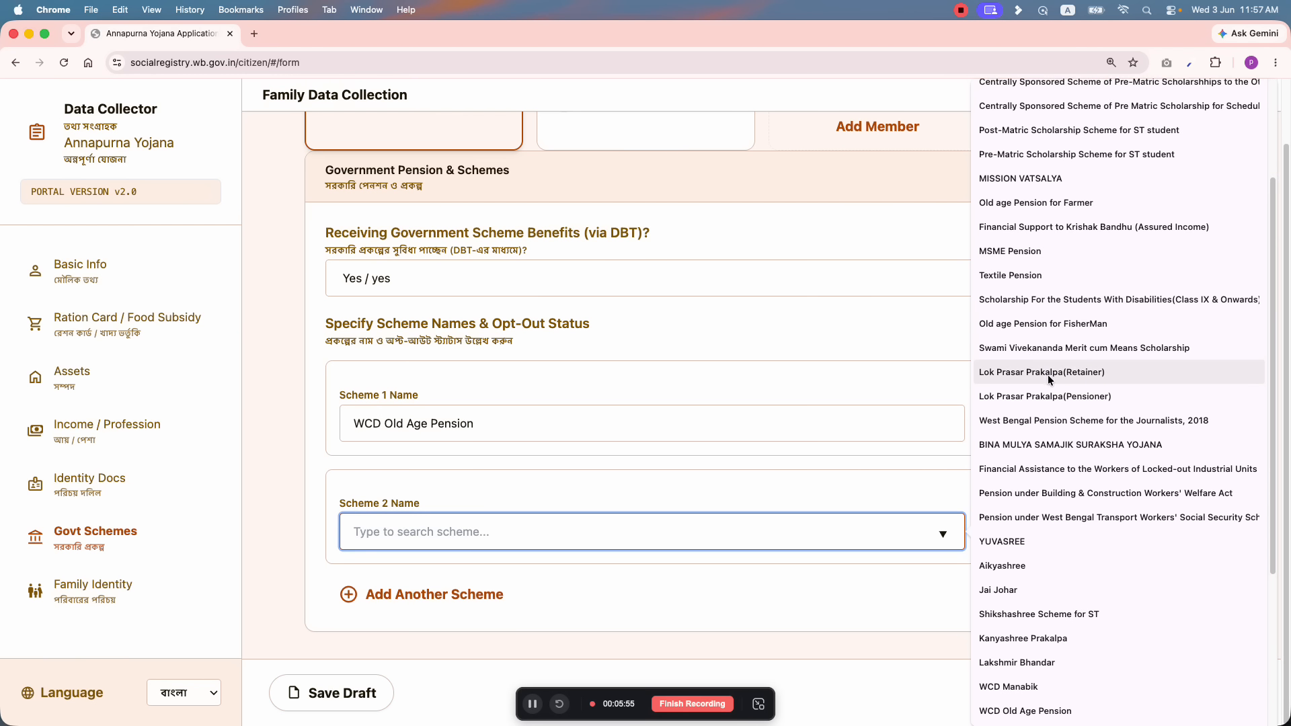
pyautogui.click(1001, 252)
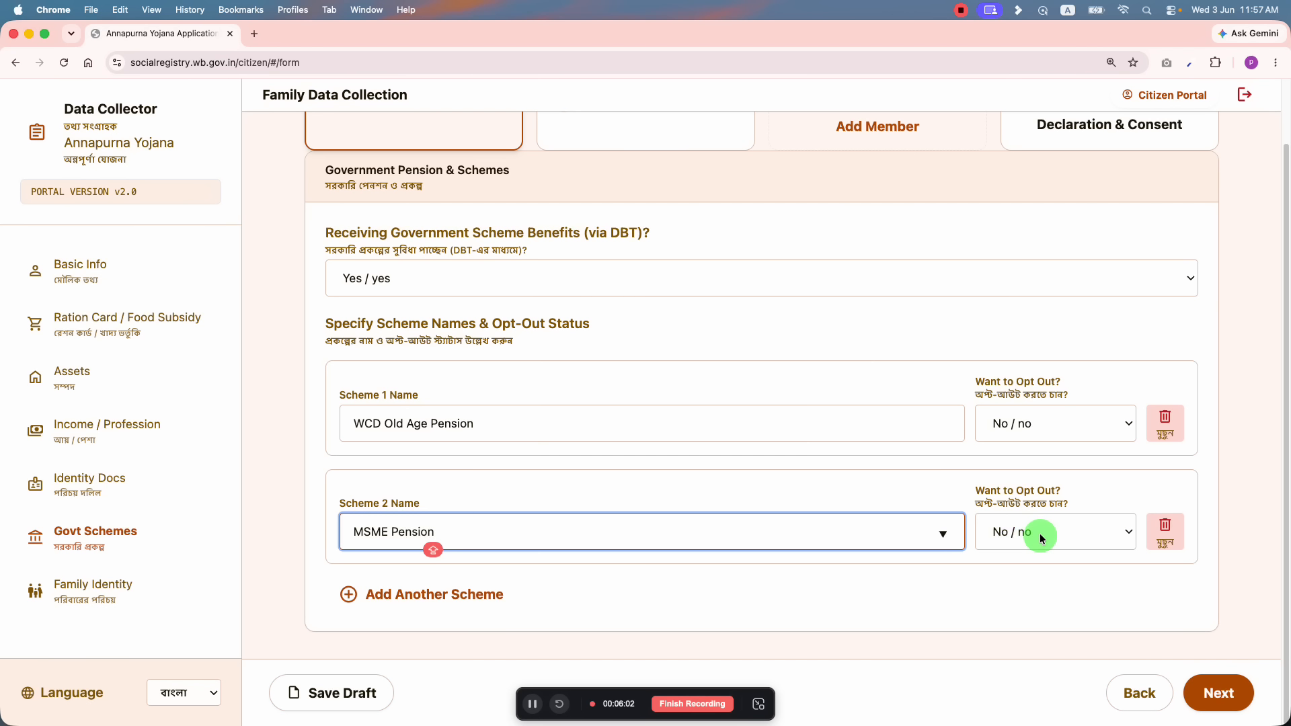
pyautogui.click(1220, 694)
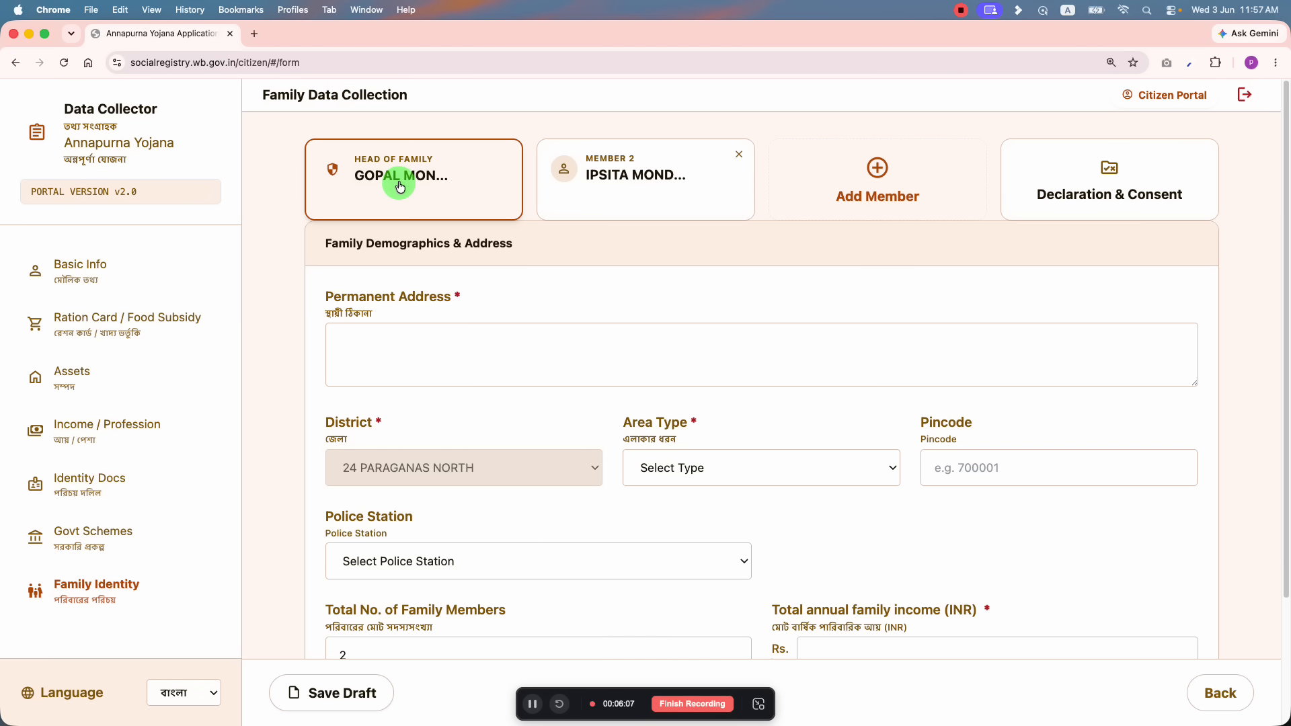
# Step: Set the permanent address area type to Rural
pyautogui.click(441, 370)
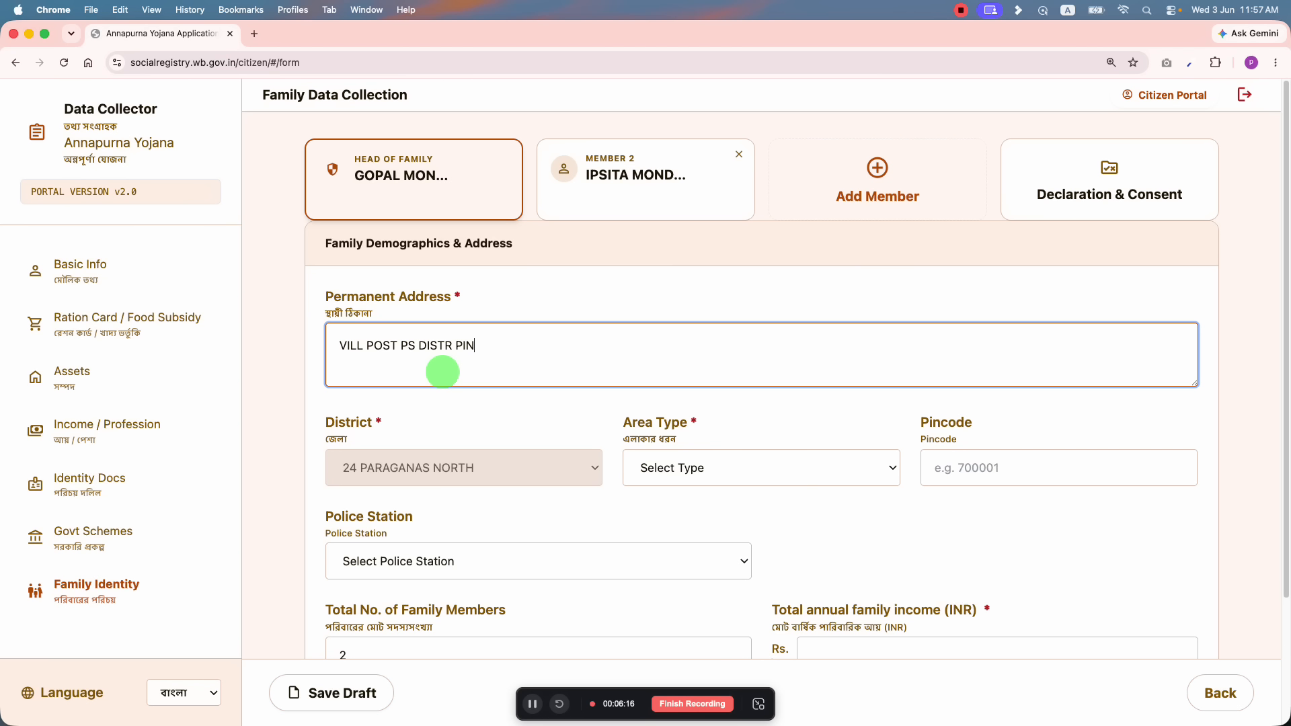
pyautogui.scroll(-1, 430, 403)
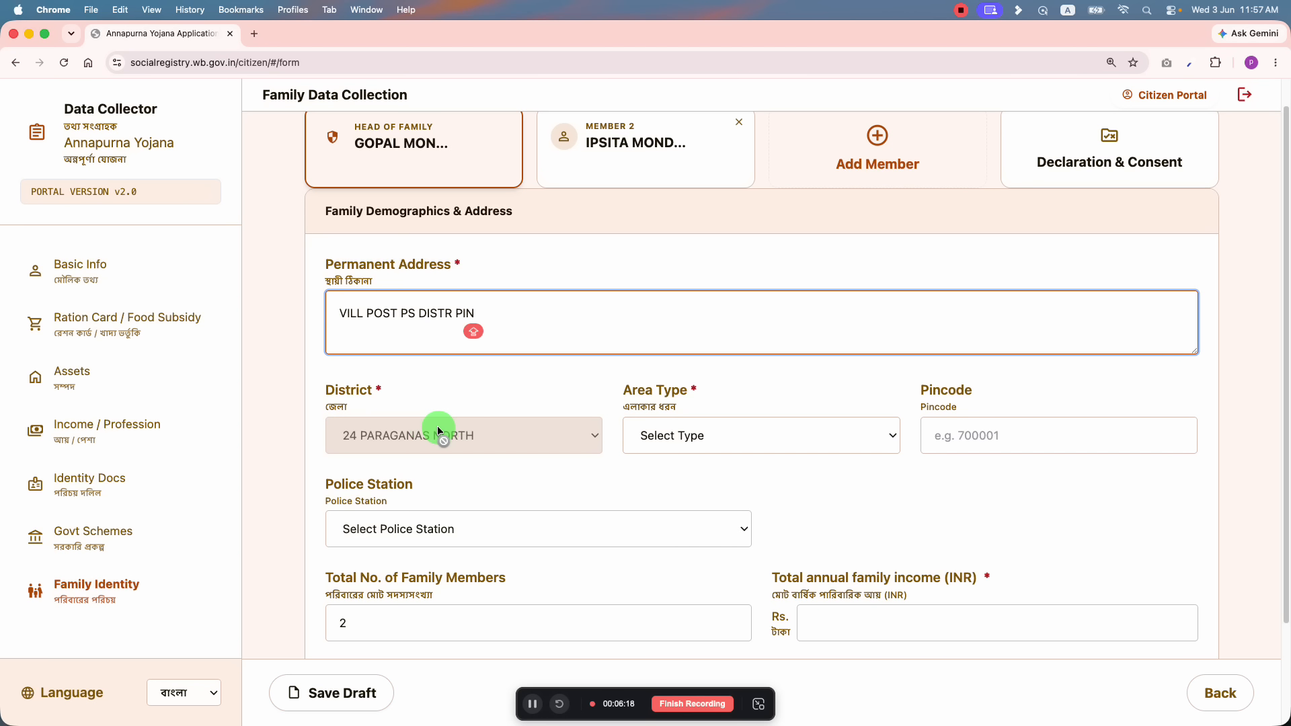
pyautogui.scroll(-1, 437, 426)
pyautogui.click(699, 403)
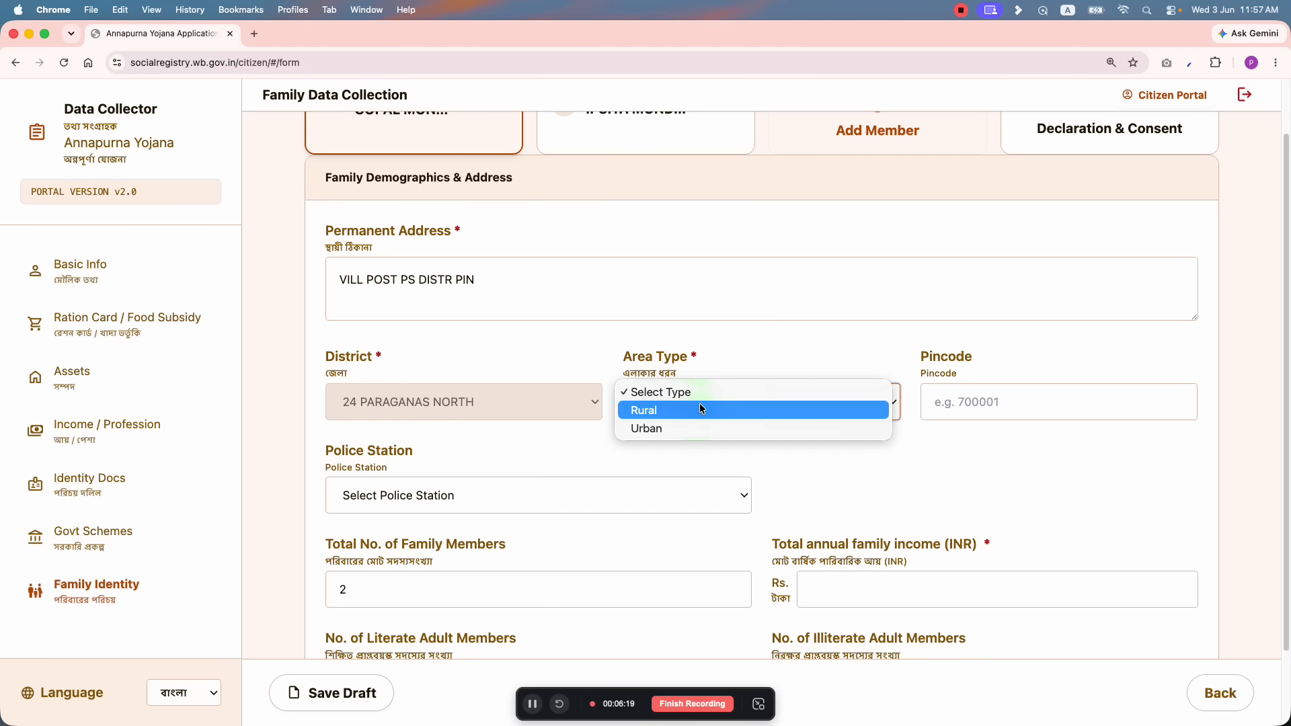
pyautogui.click(657, 411)
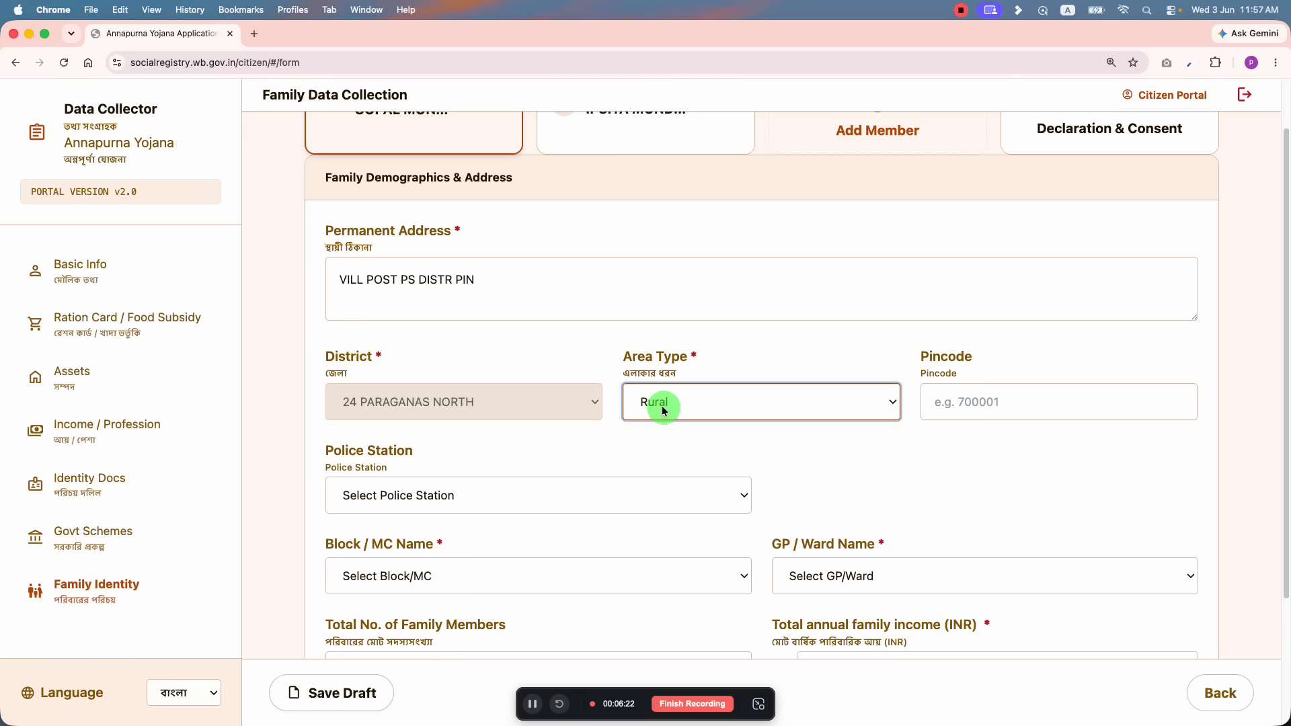
pyautogui.click(662, 413)
pyautogui.click(663, 394)
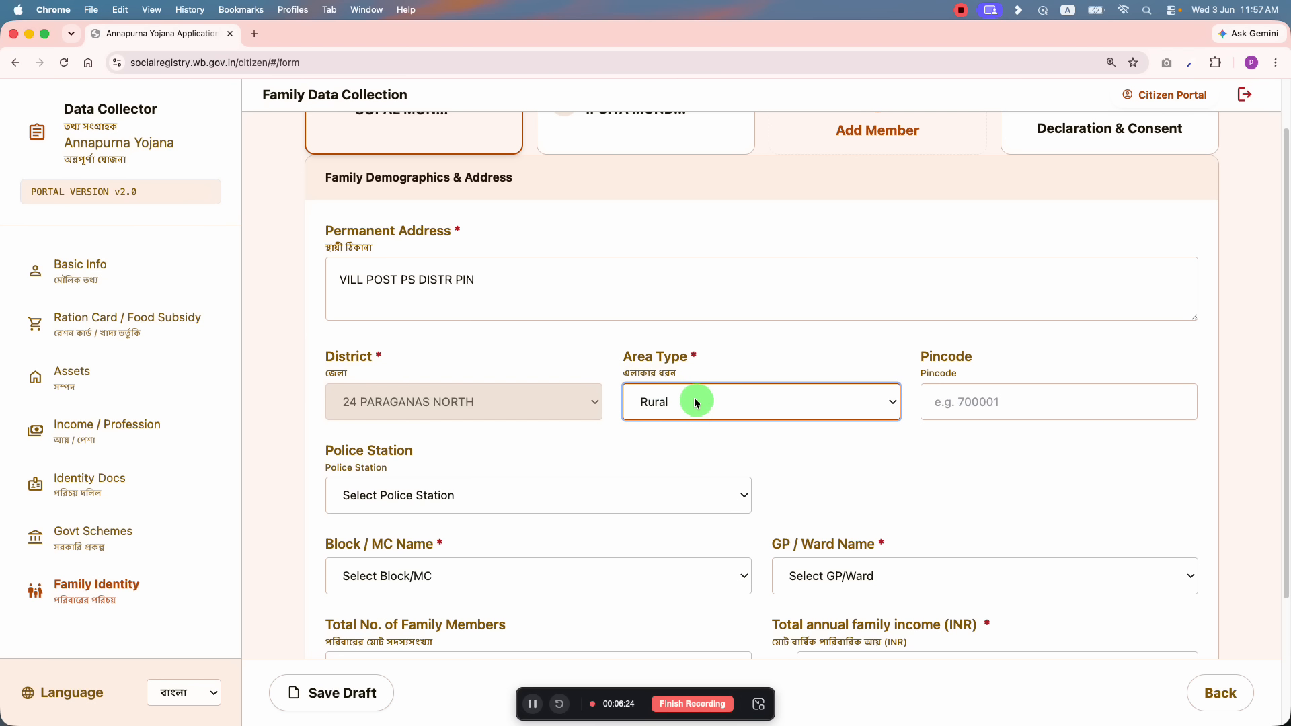
# Step: Choose Bizpur PS as the police station and BONGAON as the block
pyautogui.click(963, 408)
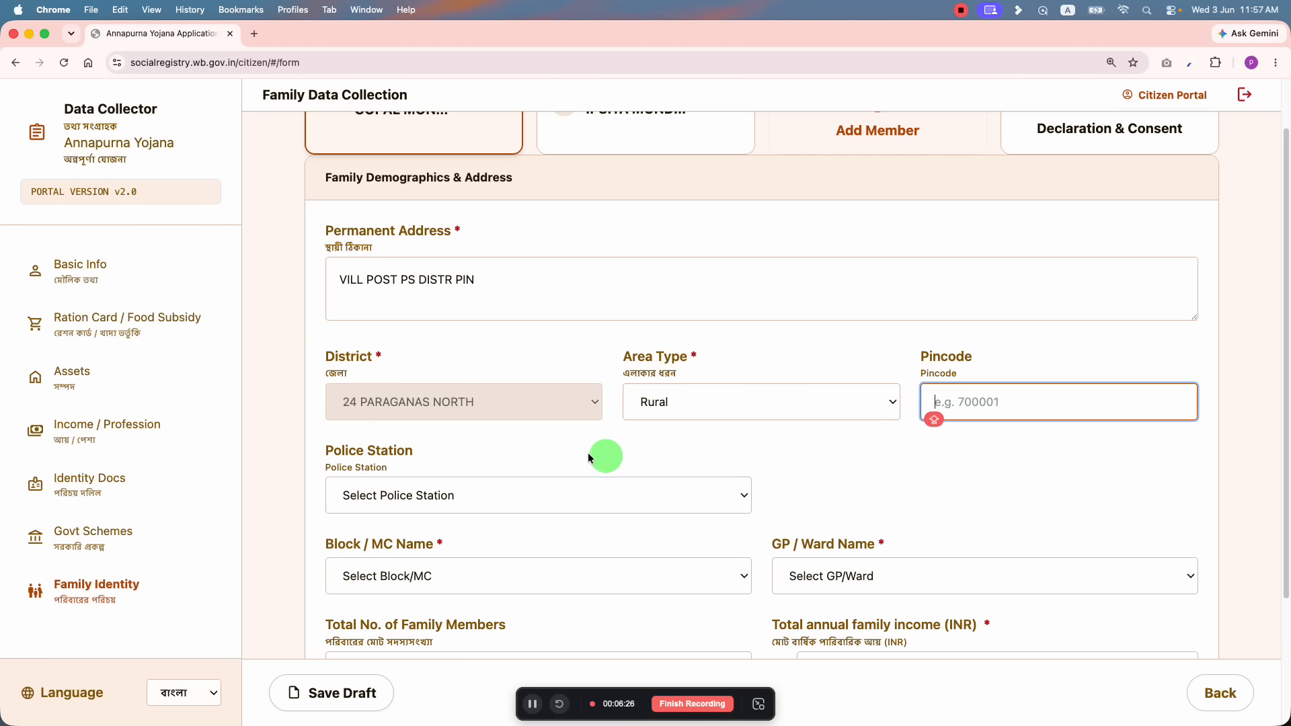
pyautogui.scroll(-3, 605, 455)
pyautogui.click(461, 349)
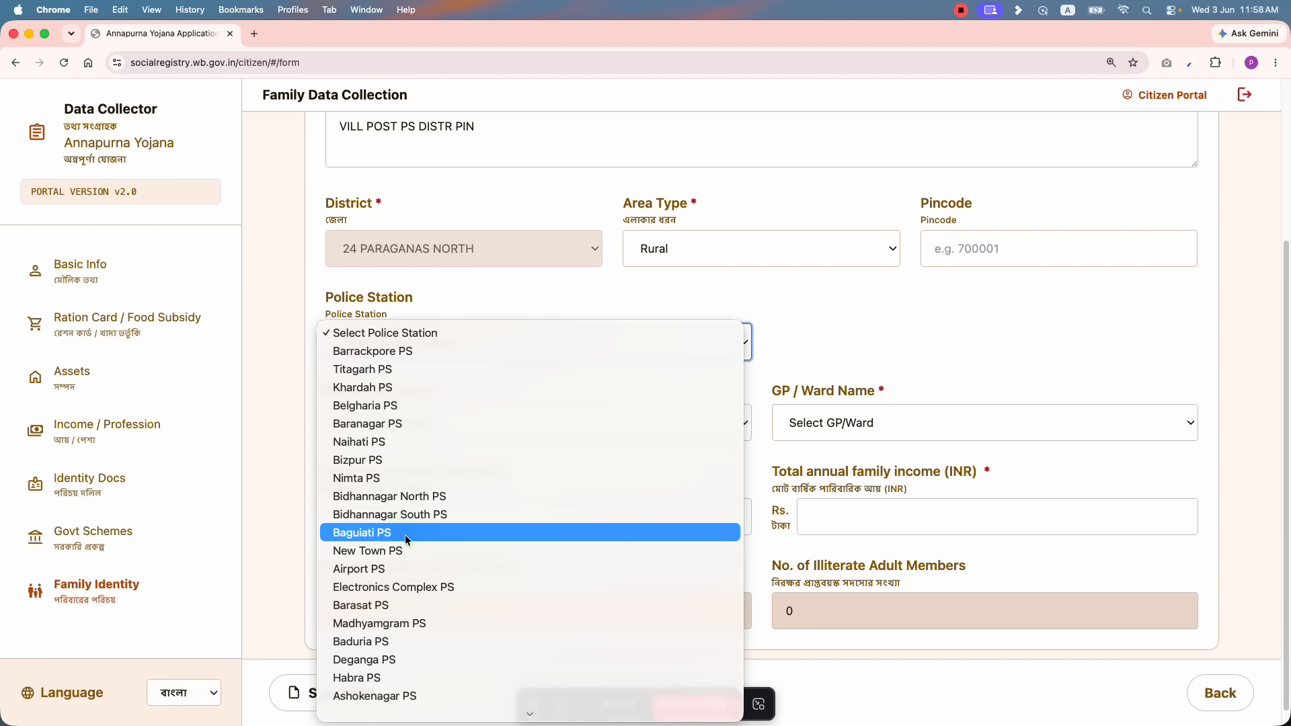
pyautogui.scroll(-4, 423, 498)
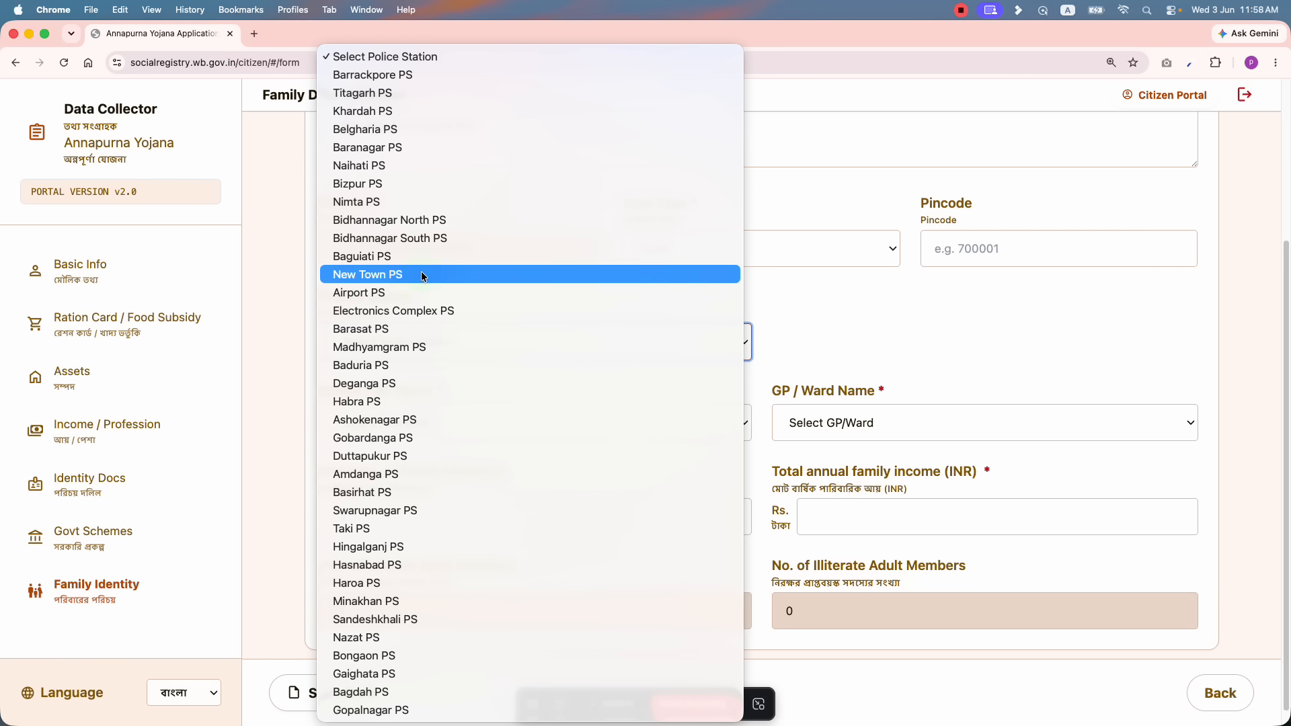
pyautogui.click(425, 184)
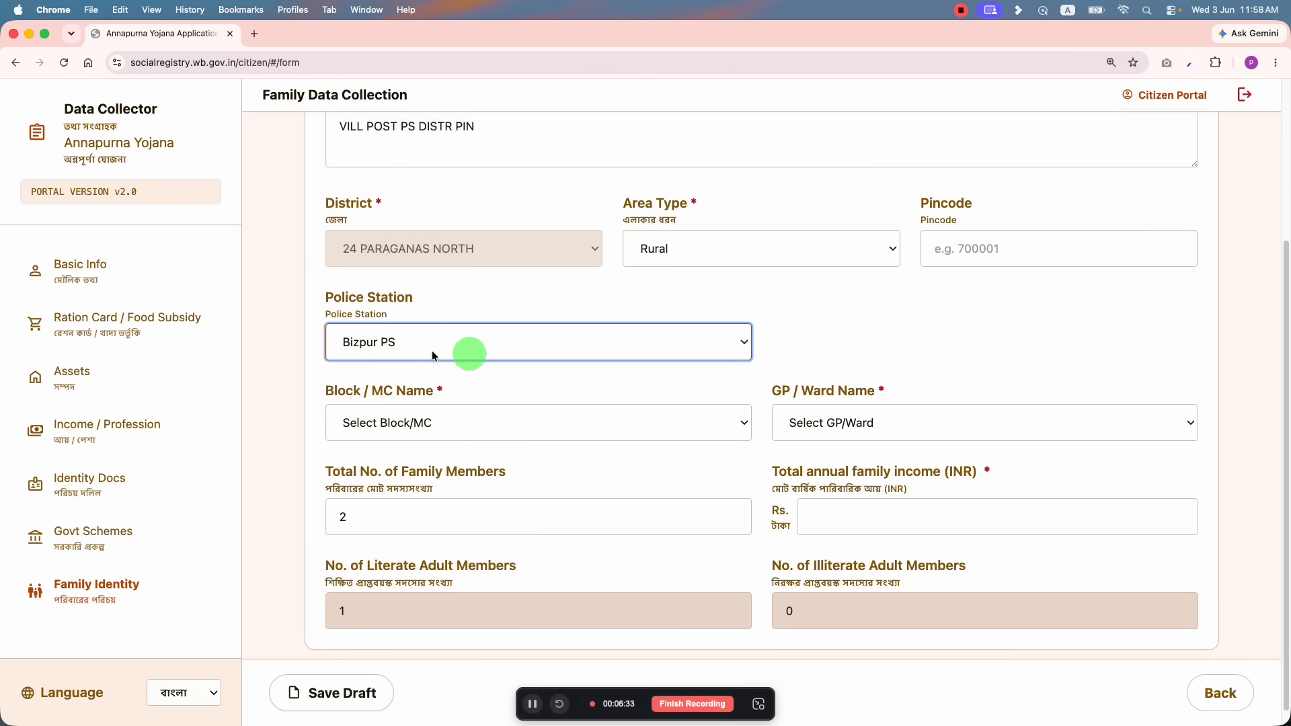
pyautogui.scroll(-1, 464, 344)
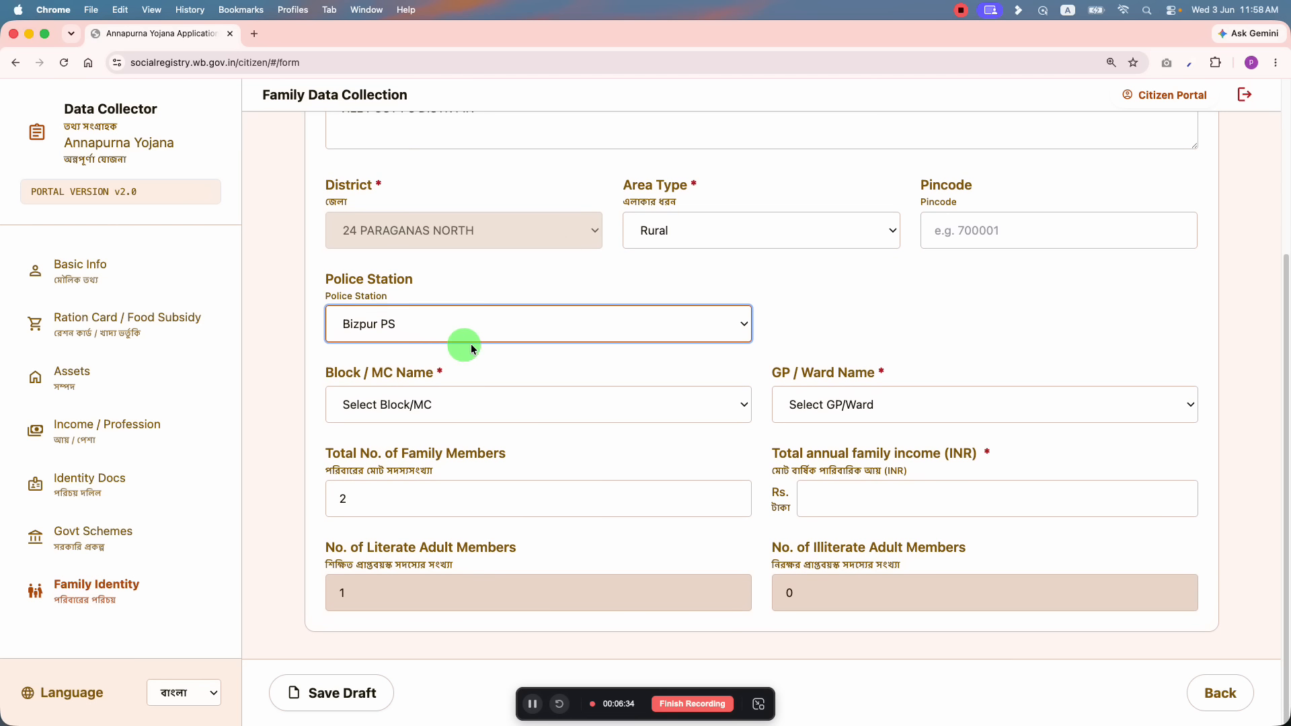
pyautogui.click(449, 396)
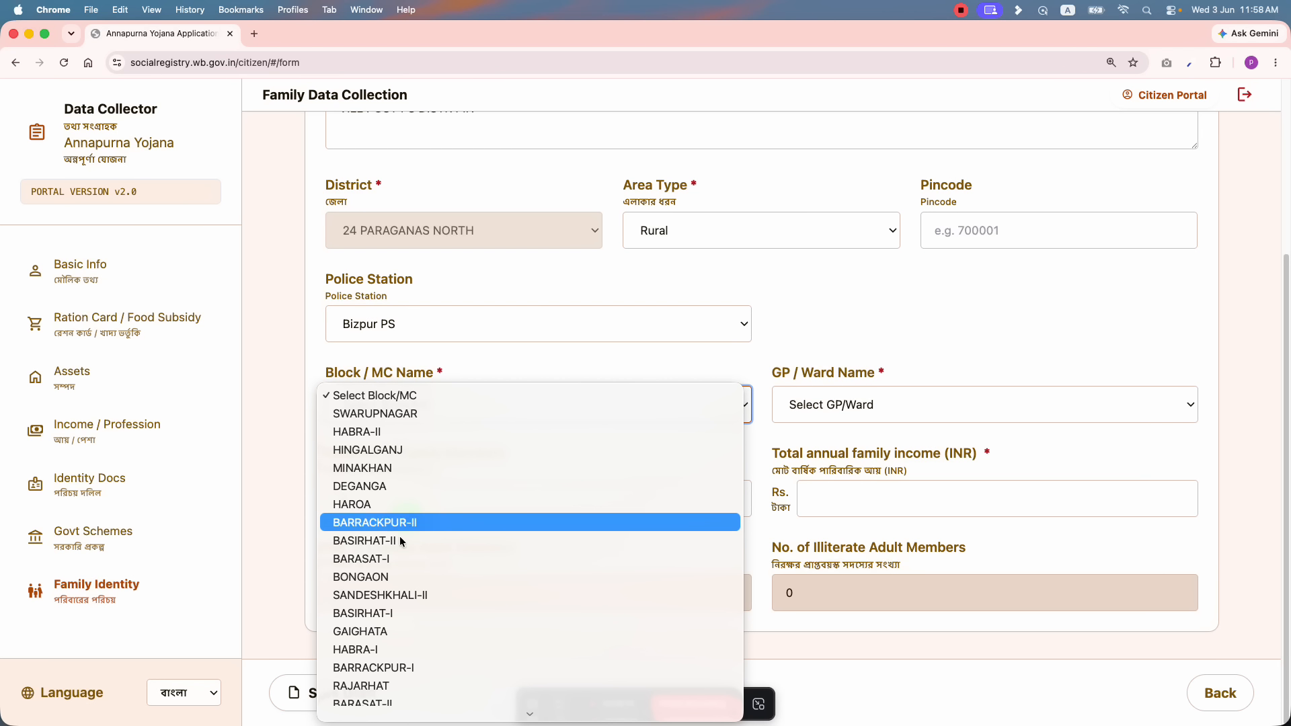
pyautogui.click(401, 577)
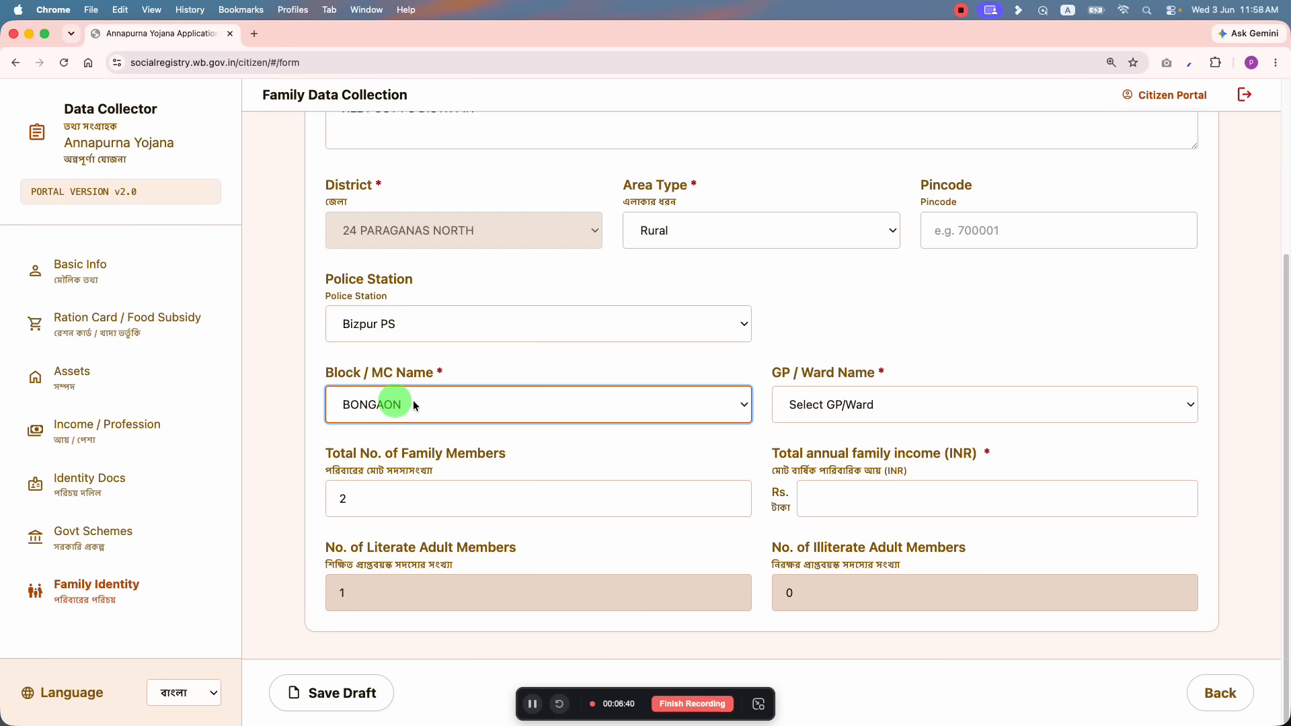
# Step: Pick GANGRAPOTA from the GP / Ward Name list and return to the member cards
pyautogui.click(844, 406)
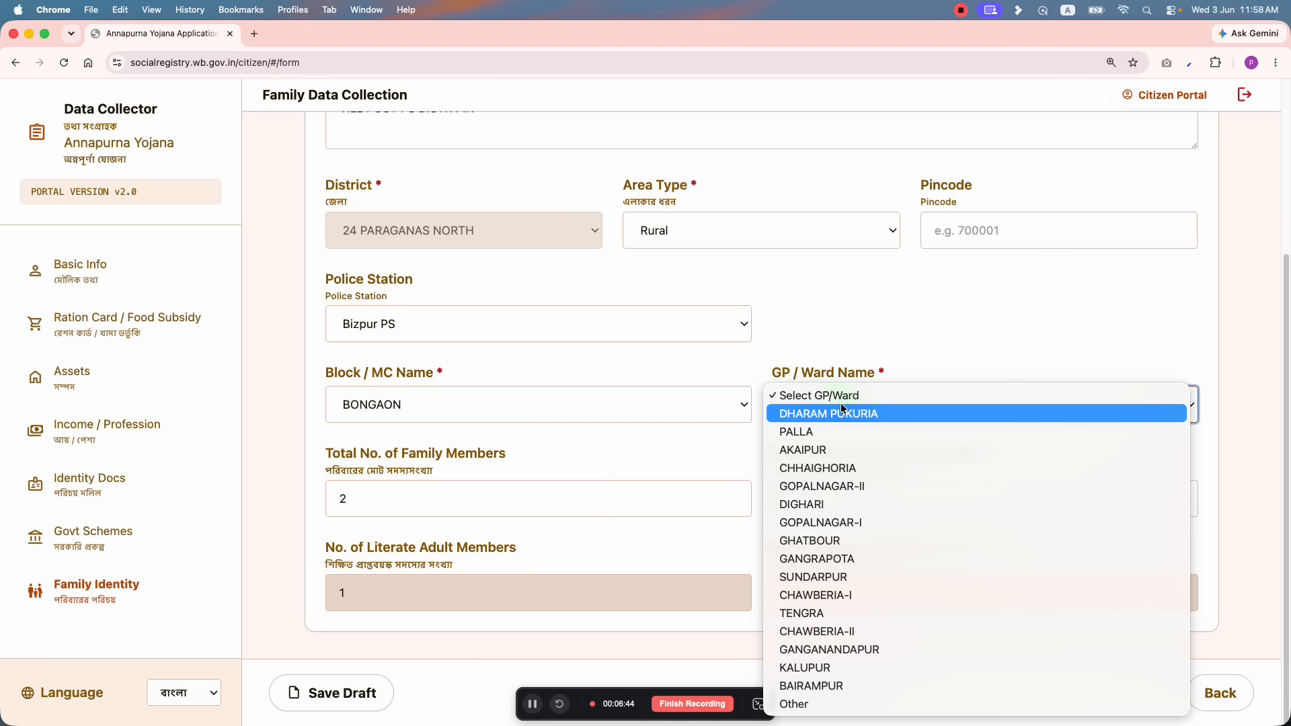
pyautogui.click(827, 559)
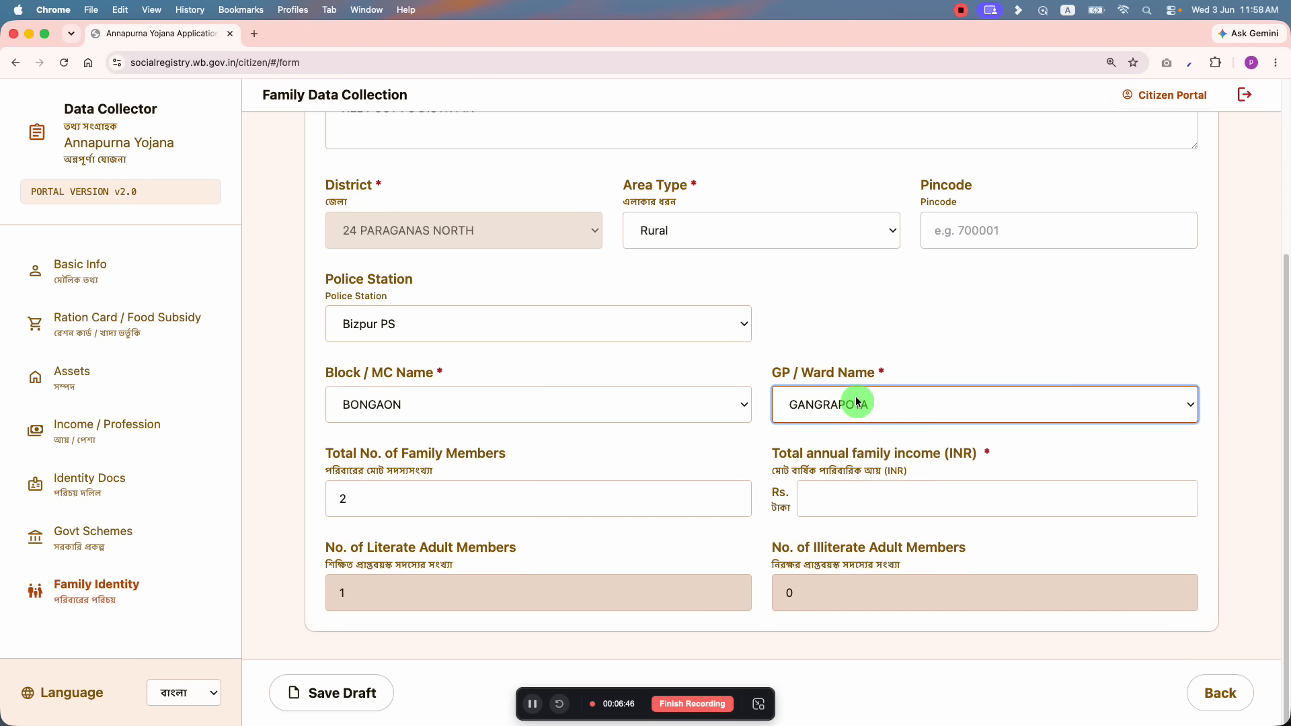
pyautogui.click(573, 455)
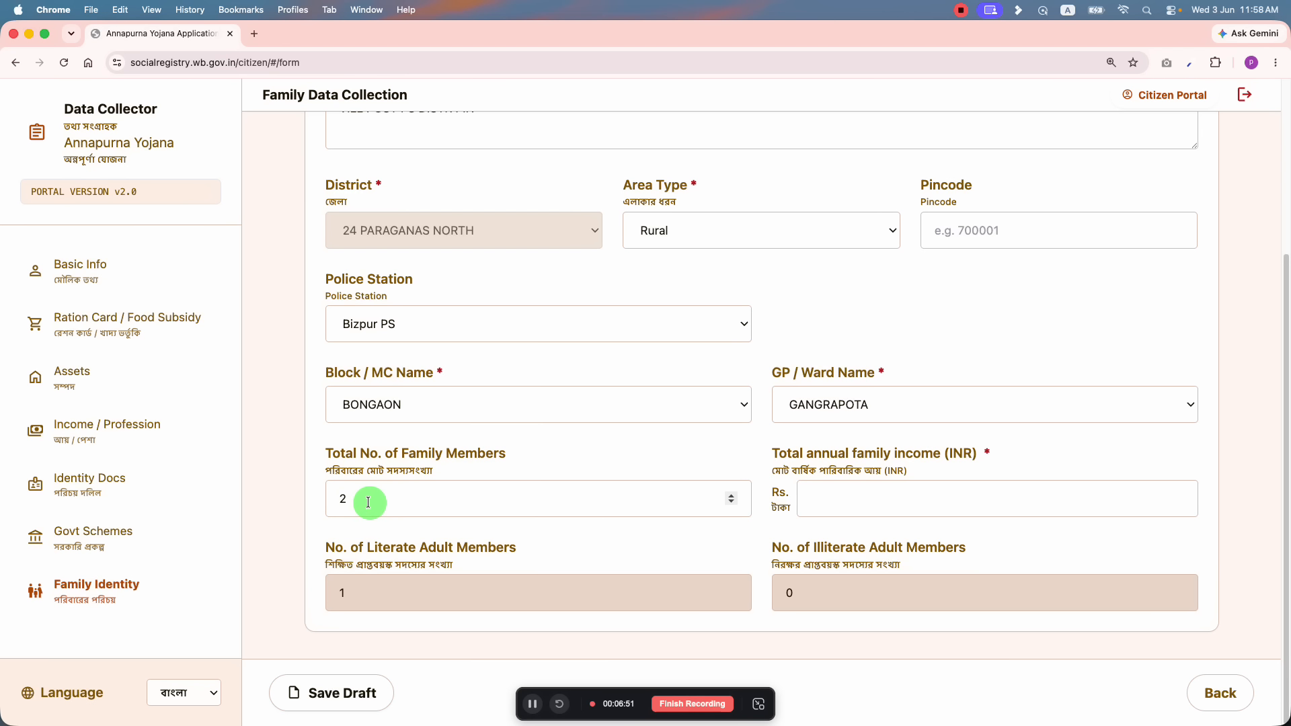
pyautogui.scroll(5, 370, 502)
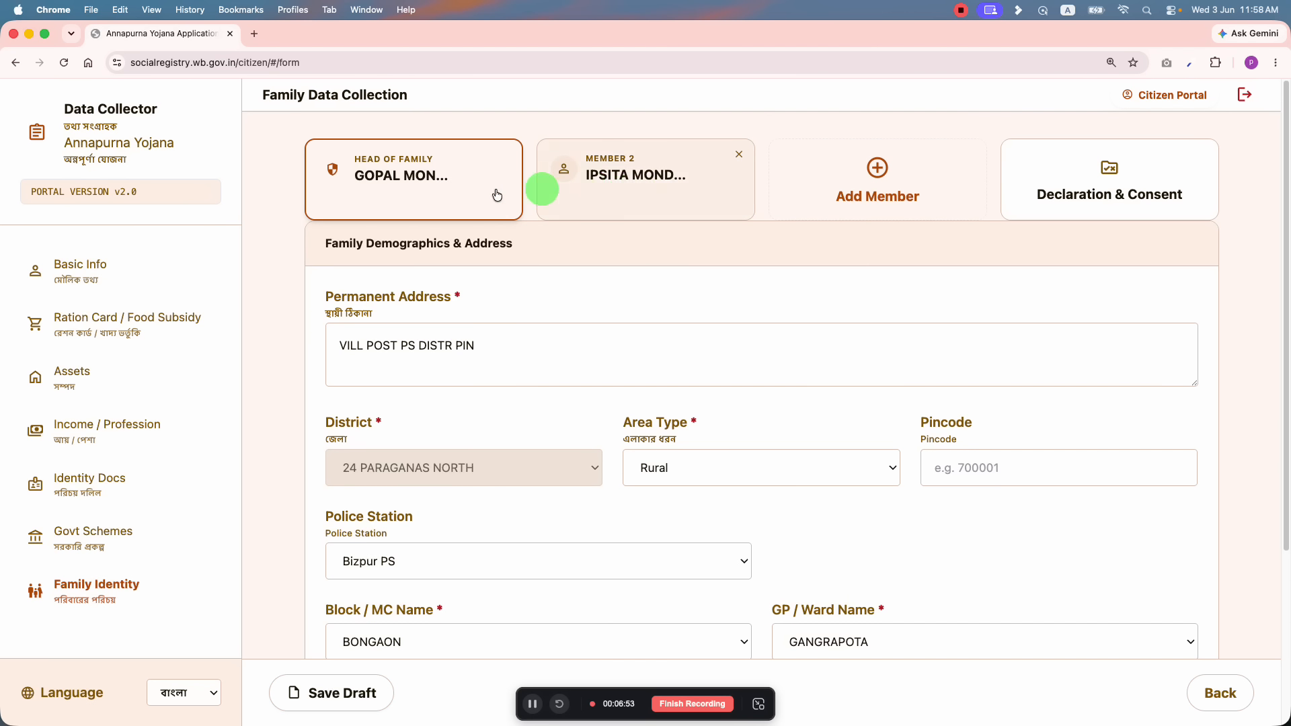
# Step: Remove the accidentally added empty Member 3 entry
pyautogui.click(896, 197)
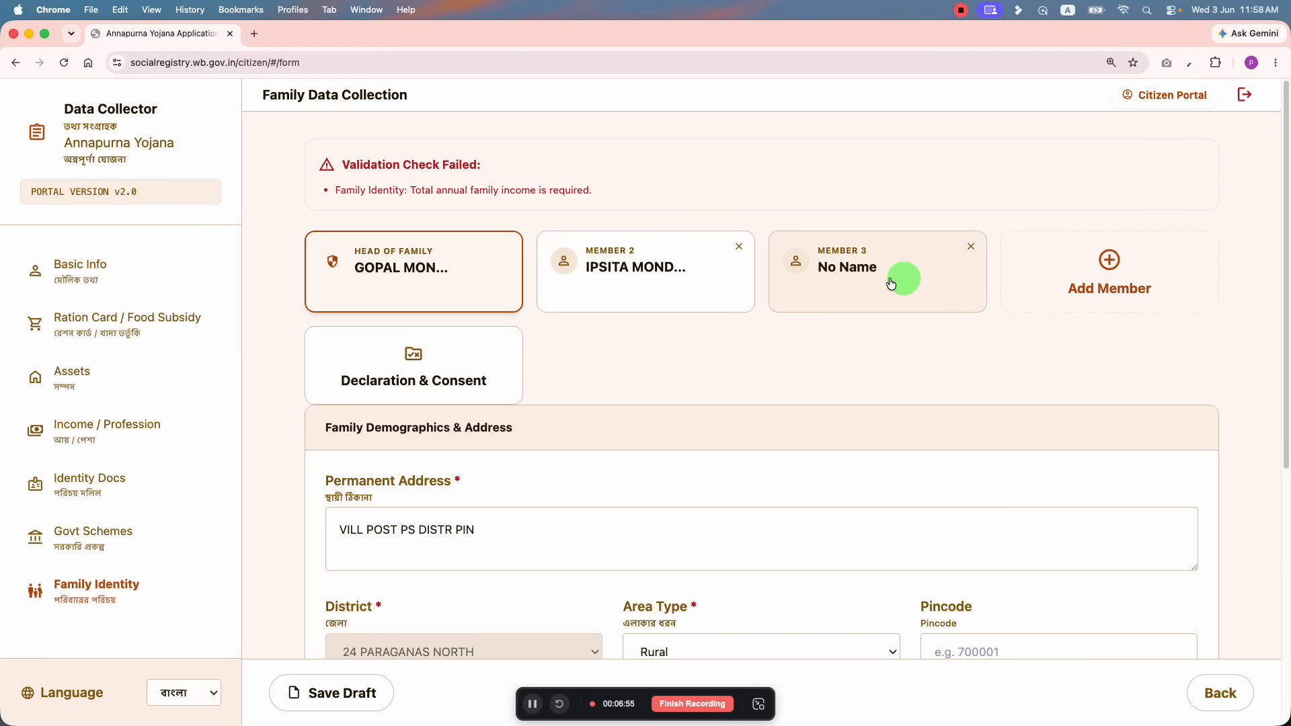
pyautogui.scroll(-6, 606, 421)
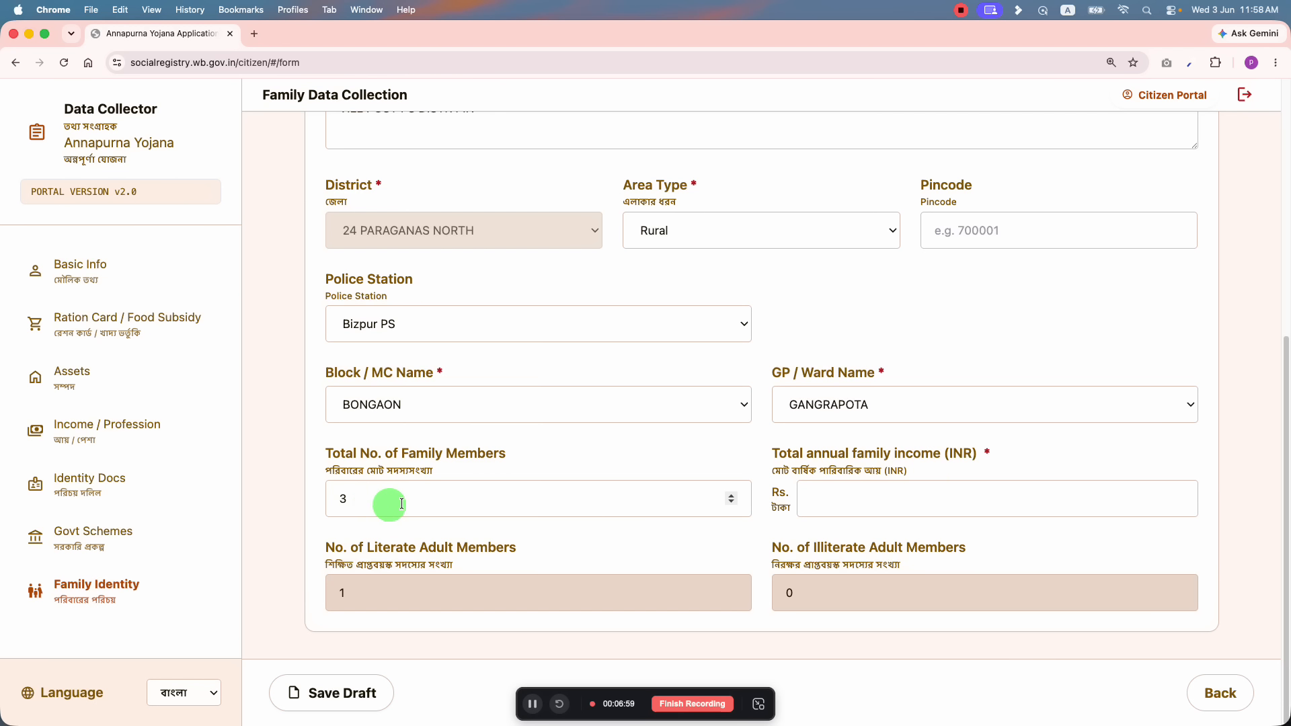
pyautogui.scroll(6, 928, 248)
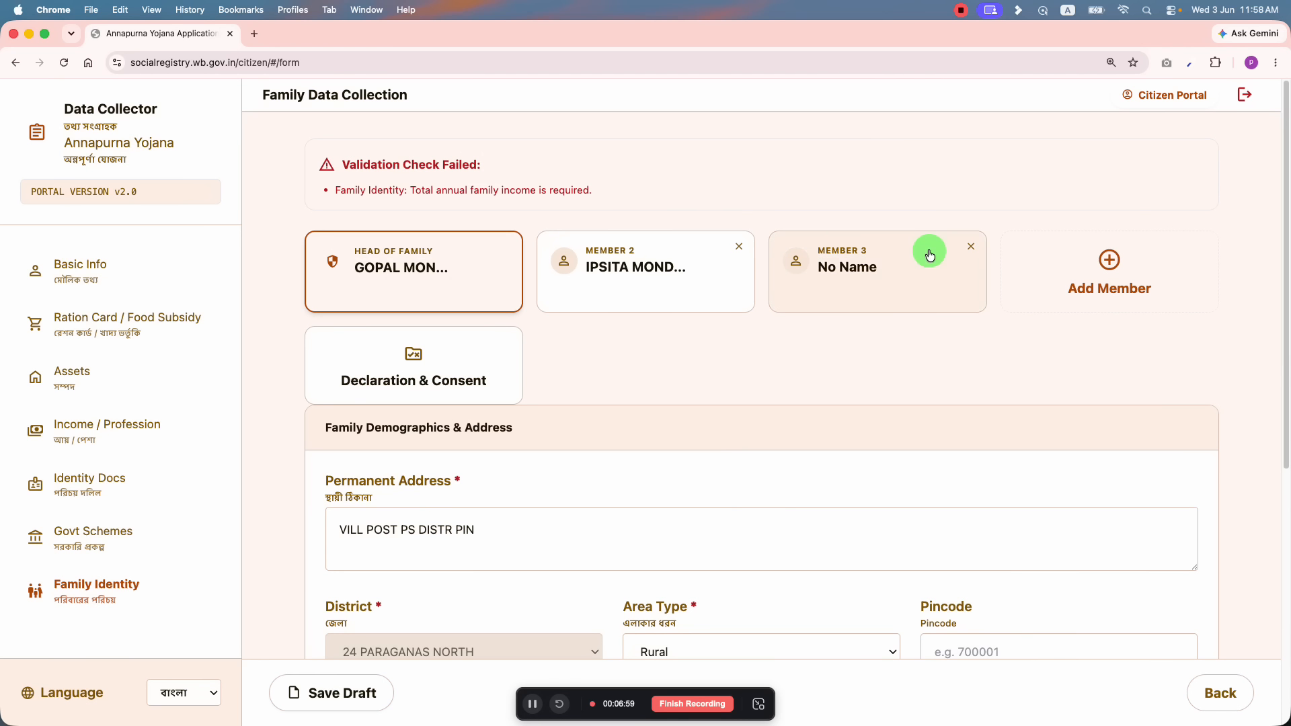
pyautogui.click(971, 246)
pyautogui.scroll(-5, 527, 548)
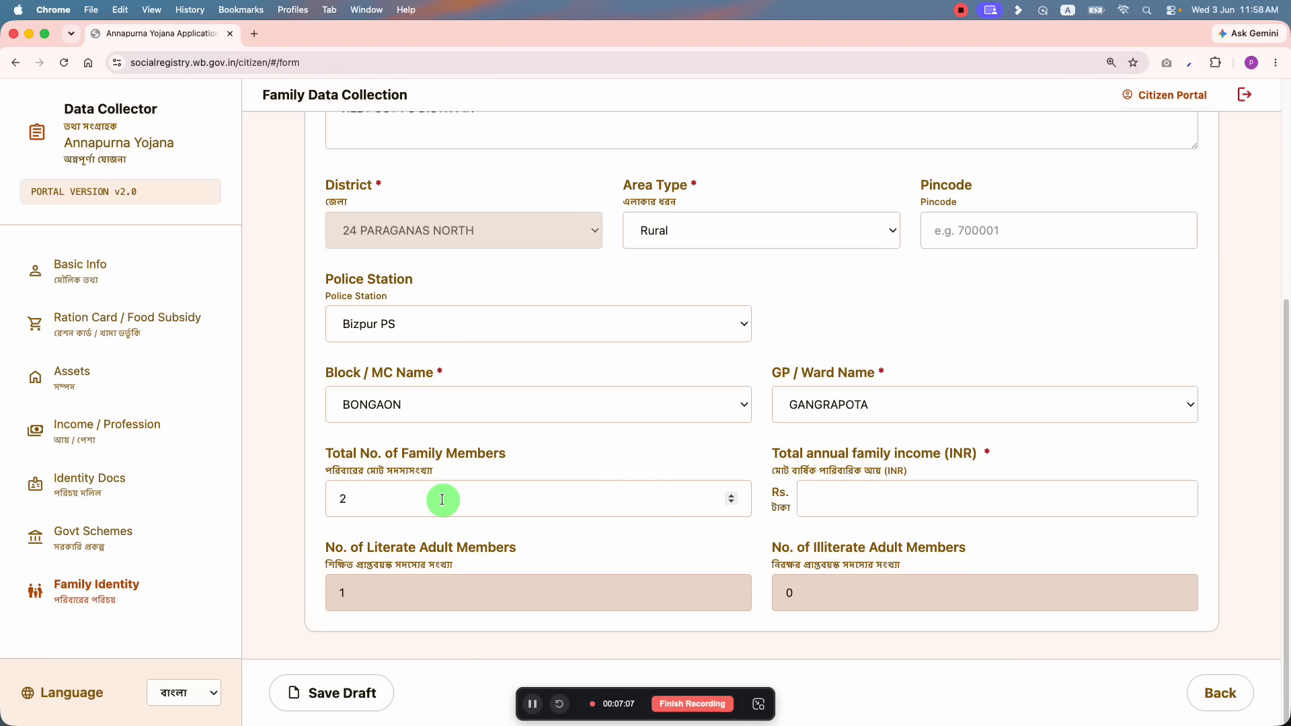
# Step: Calculate 30*12 = 360 in a new browser tab for the annual family income
pyautogui.click(837, 466)
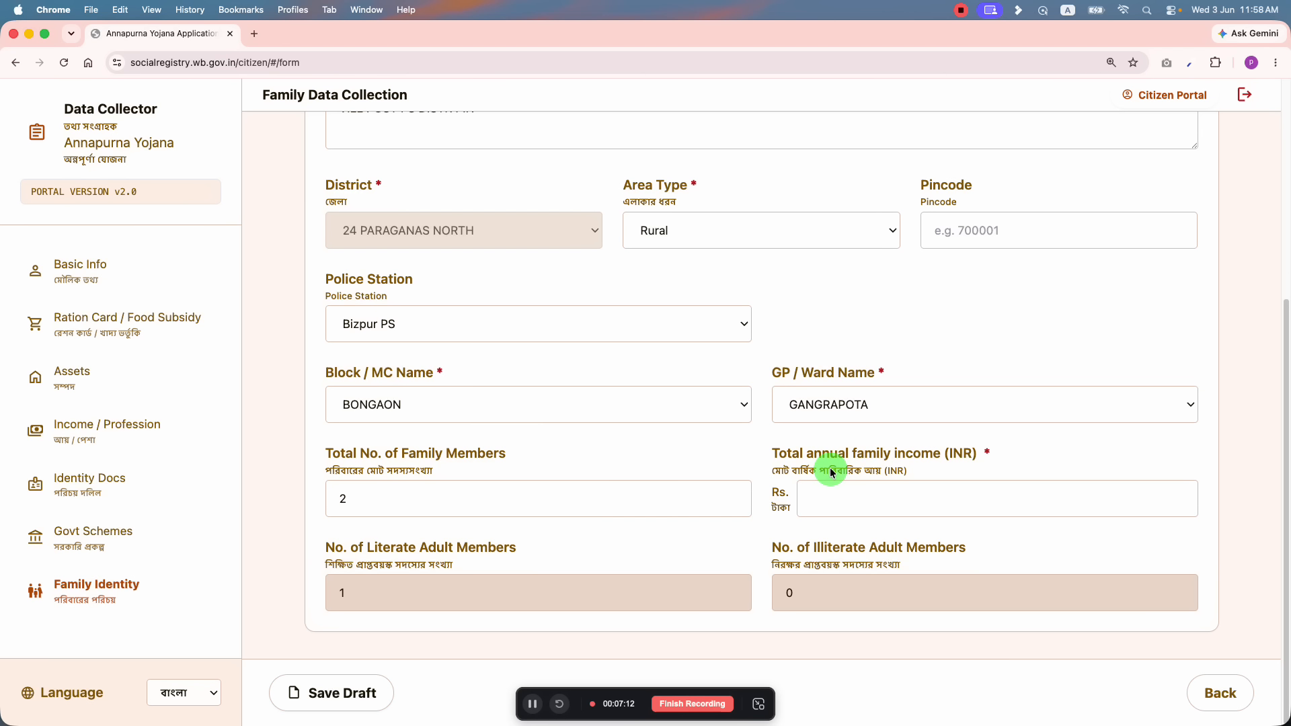
pyautogui.click(829, 498)
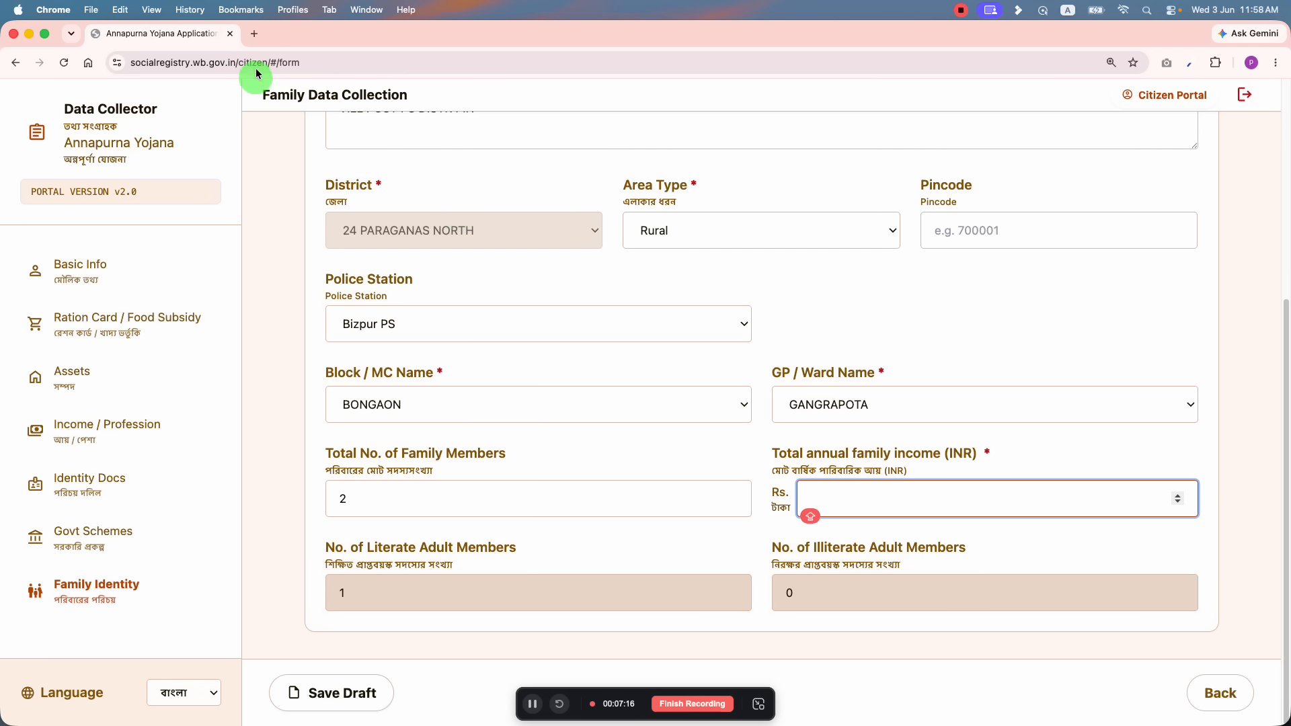
pyautogui.click(254, 34)
pyautogui.write('30')
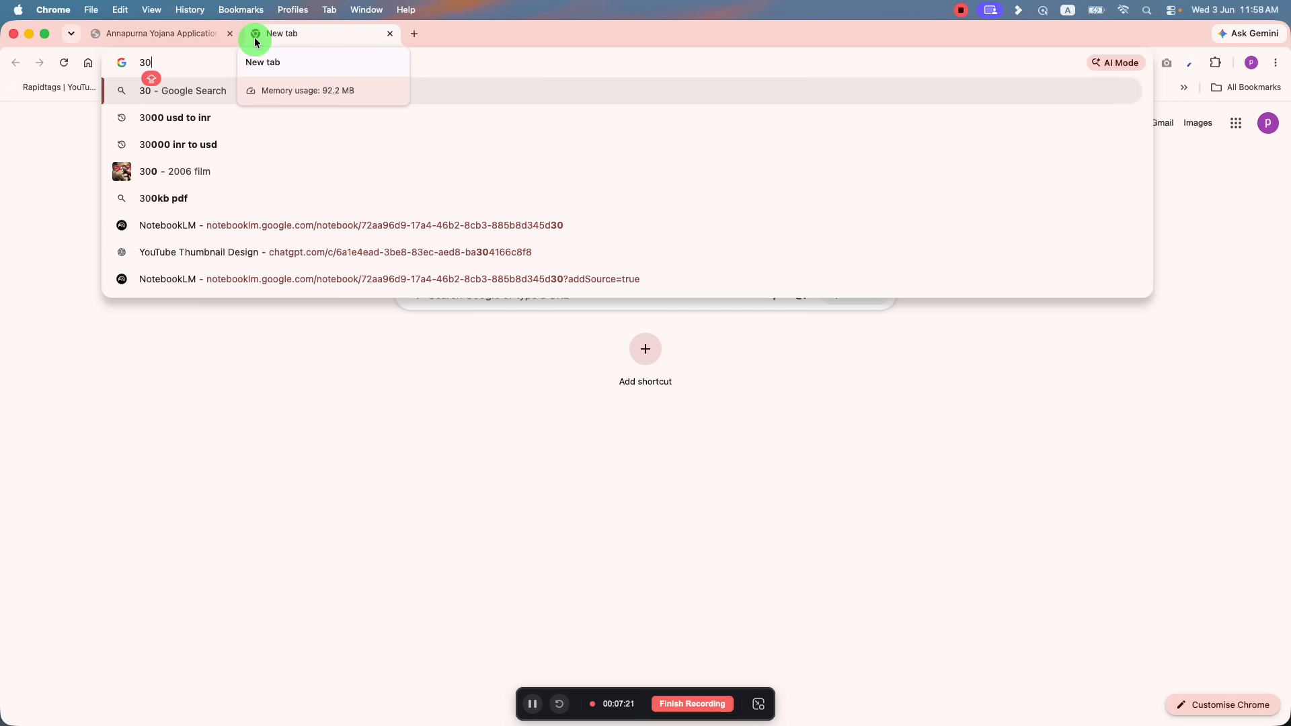
pyautogui.write('*12')
pyautogui.press('Return')
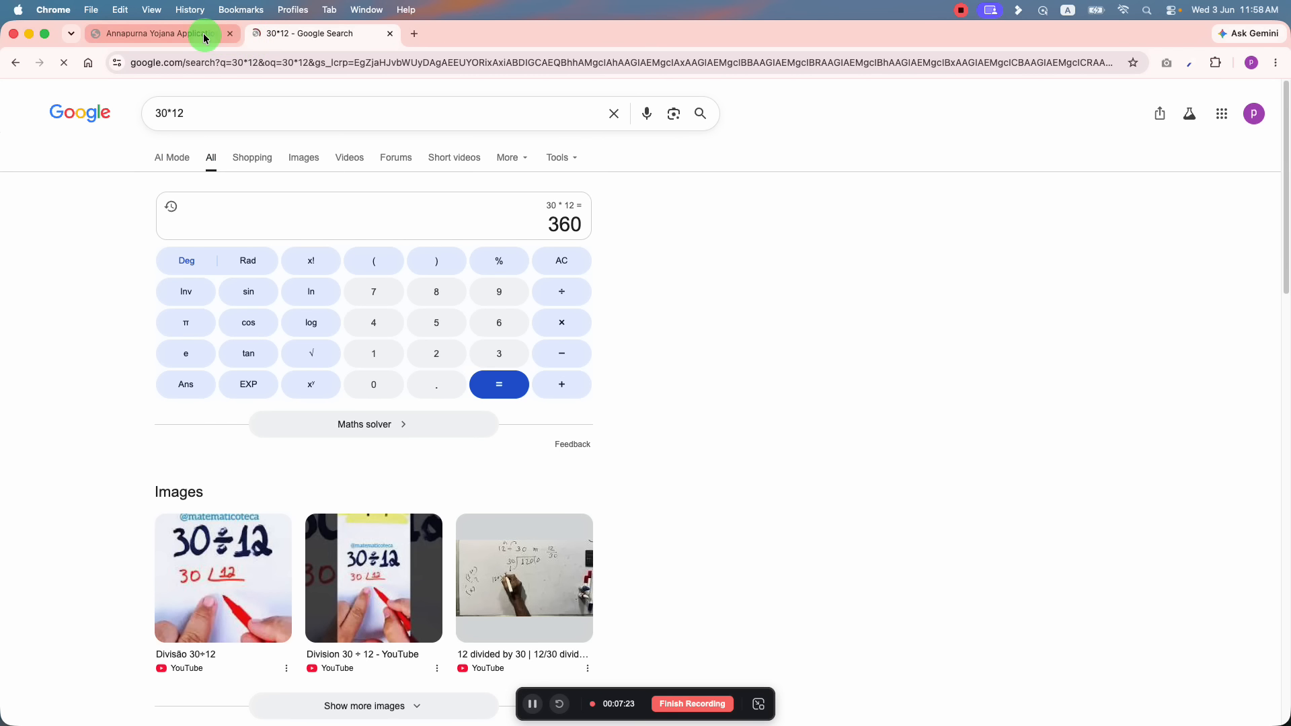
pyautogui.click(205, 39)
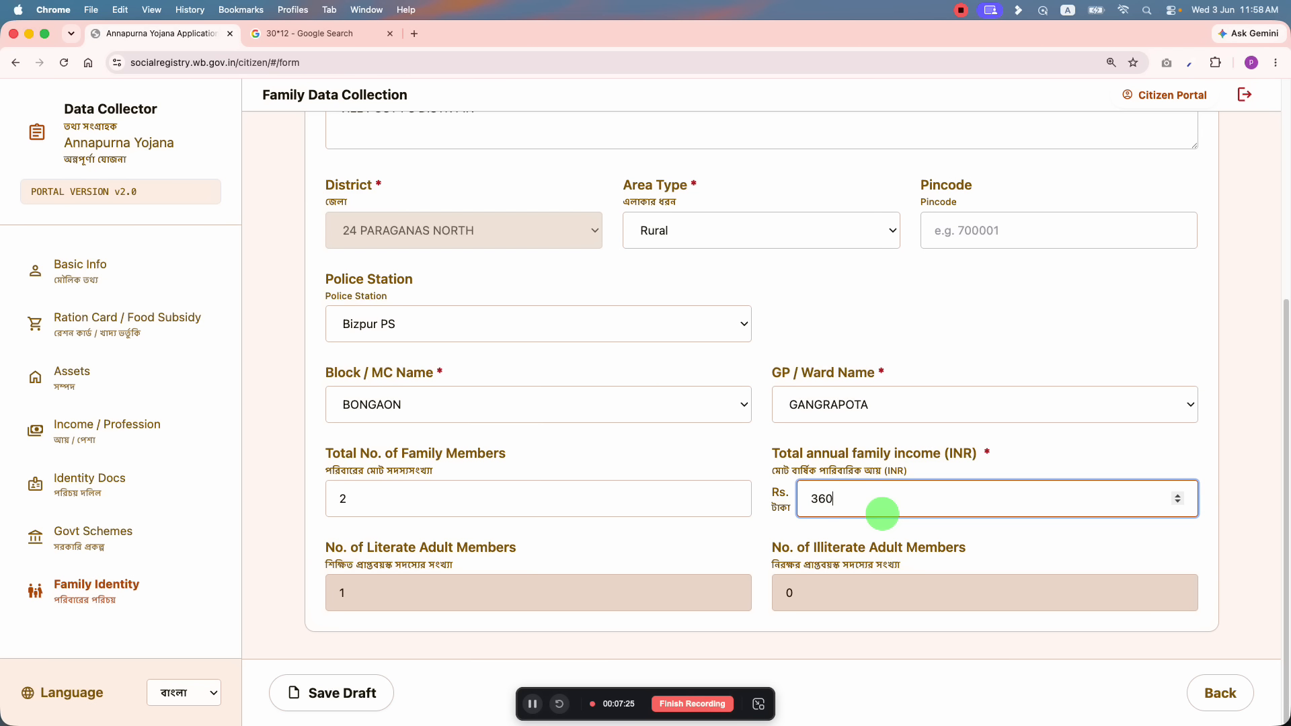
# Step: Save the draft with annual family income Rs. 359997 and open Member 2's card
pyautogui.scroll(-3, 880, 511)
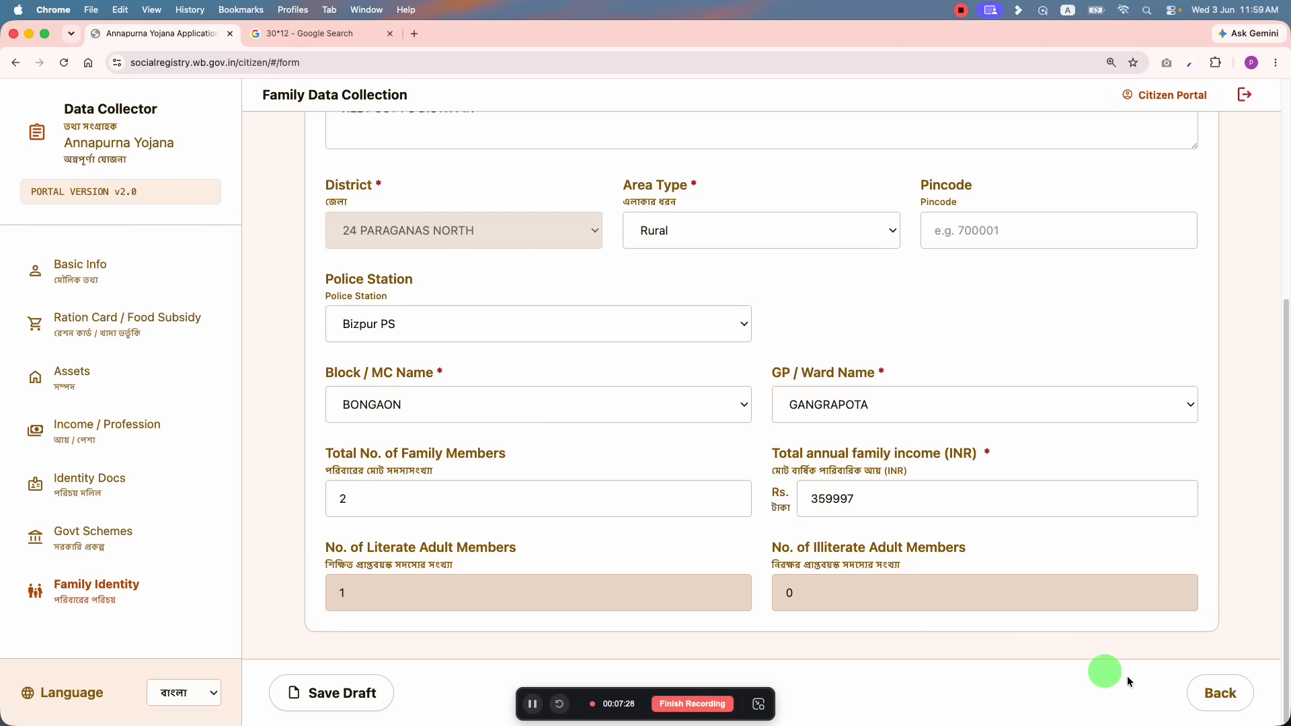
pyautogui.scroll(5, 722, 581)
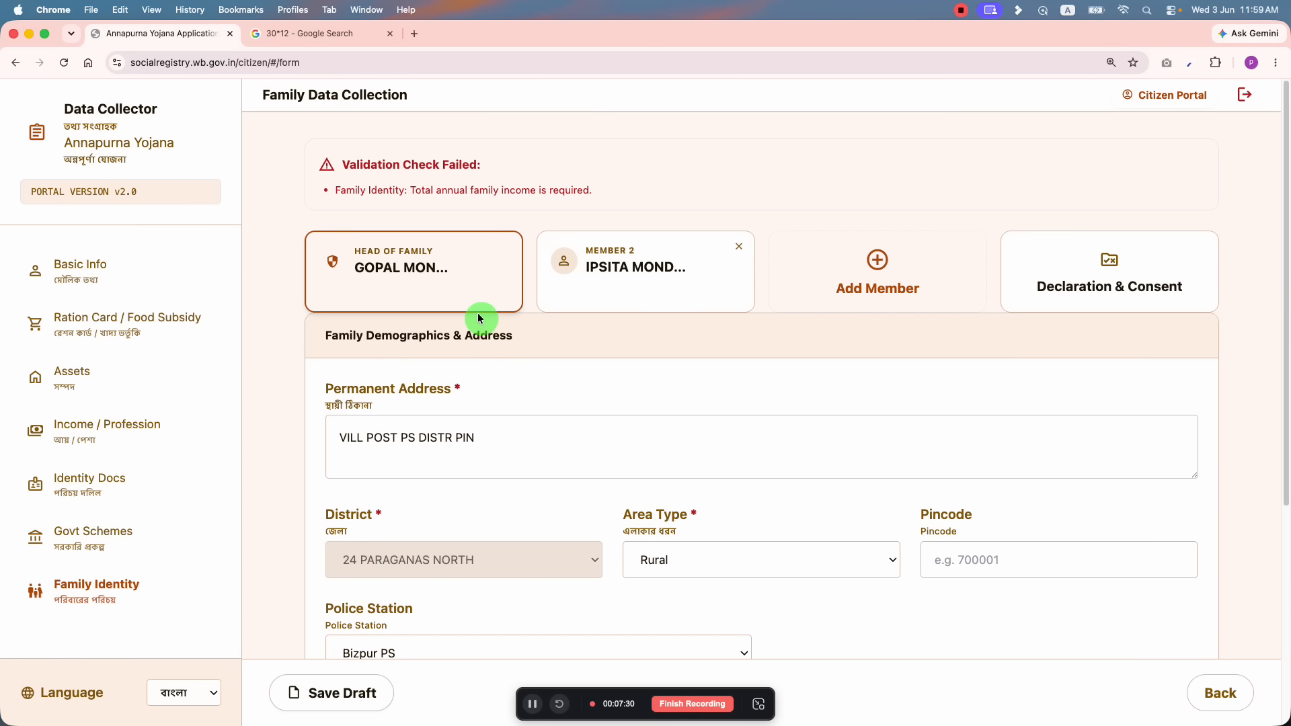
pyautogui.scroll(-5, 471, 350)
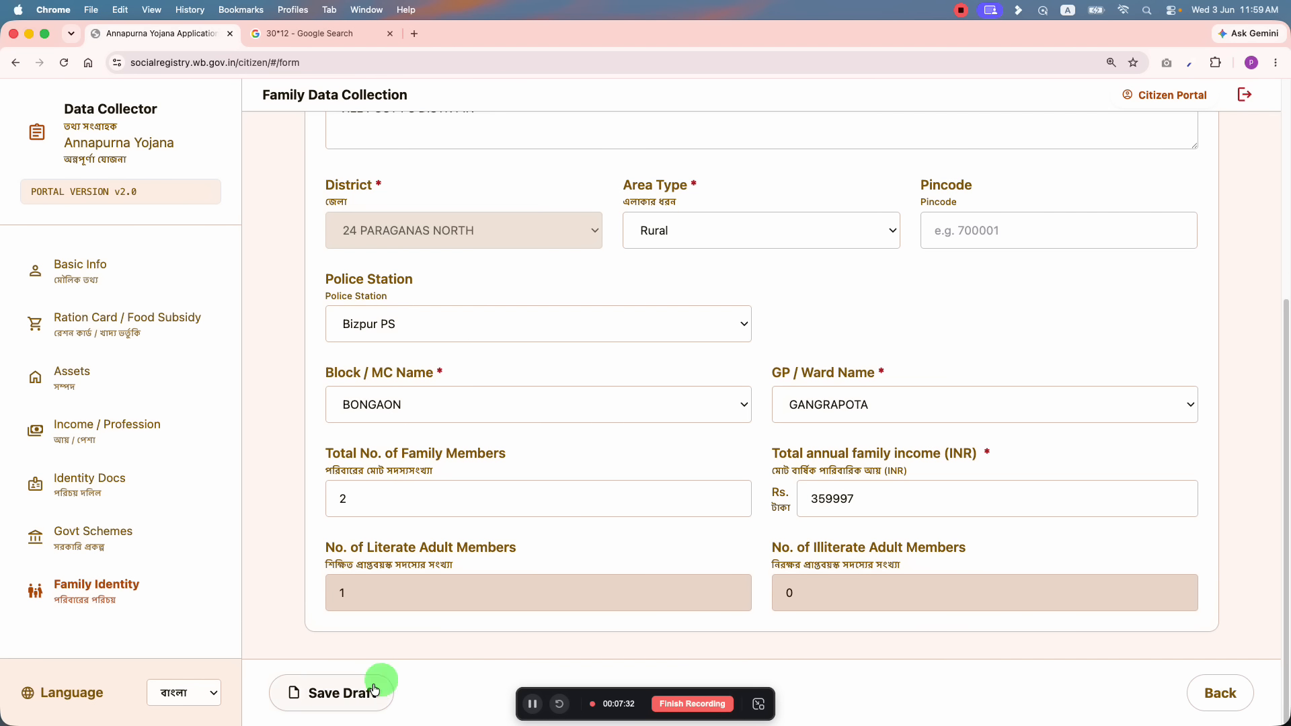
pyautogui.click(339, 692)
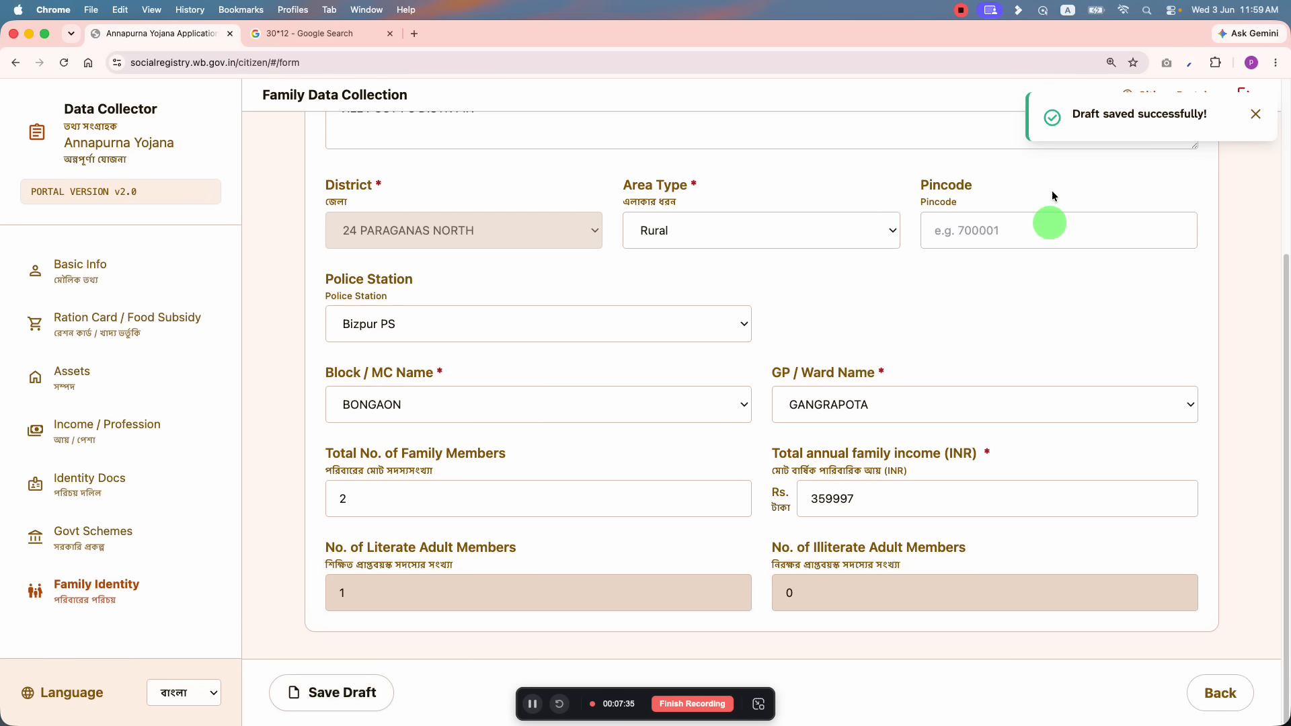
pyautogui.scroll(4, 436, 375)
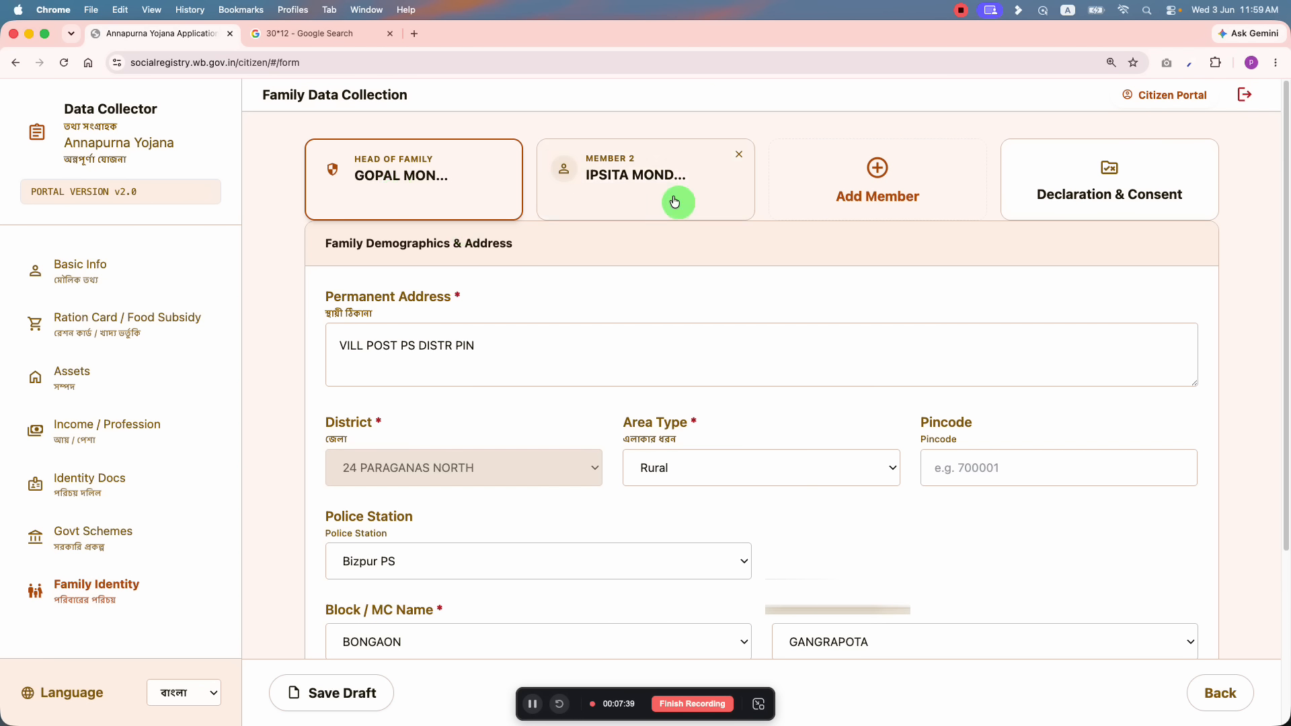
pyautogui.click(646, 189)
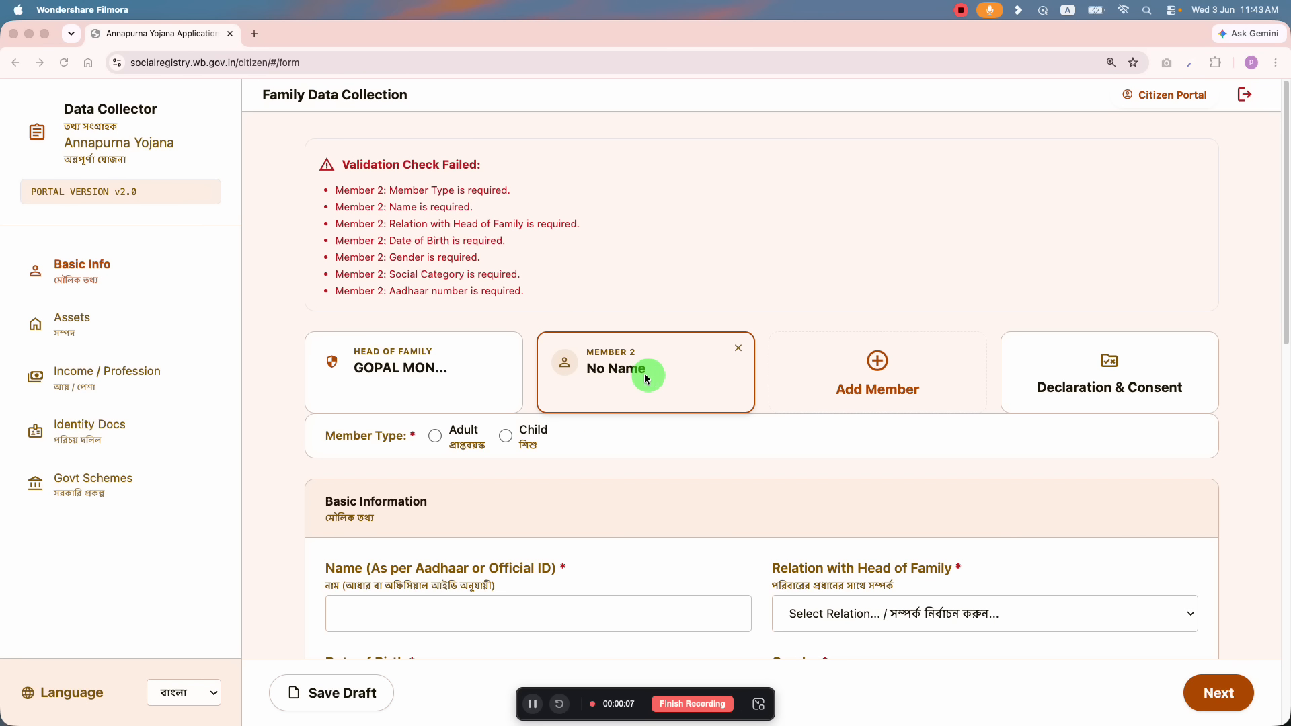
# Step: Select Adult as Member 2's Member Type, then move to the Name field
pyautogui.scroll(-1, 545, 383)
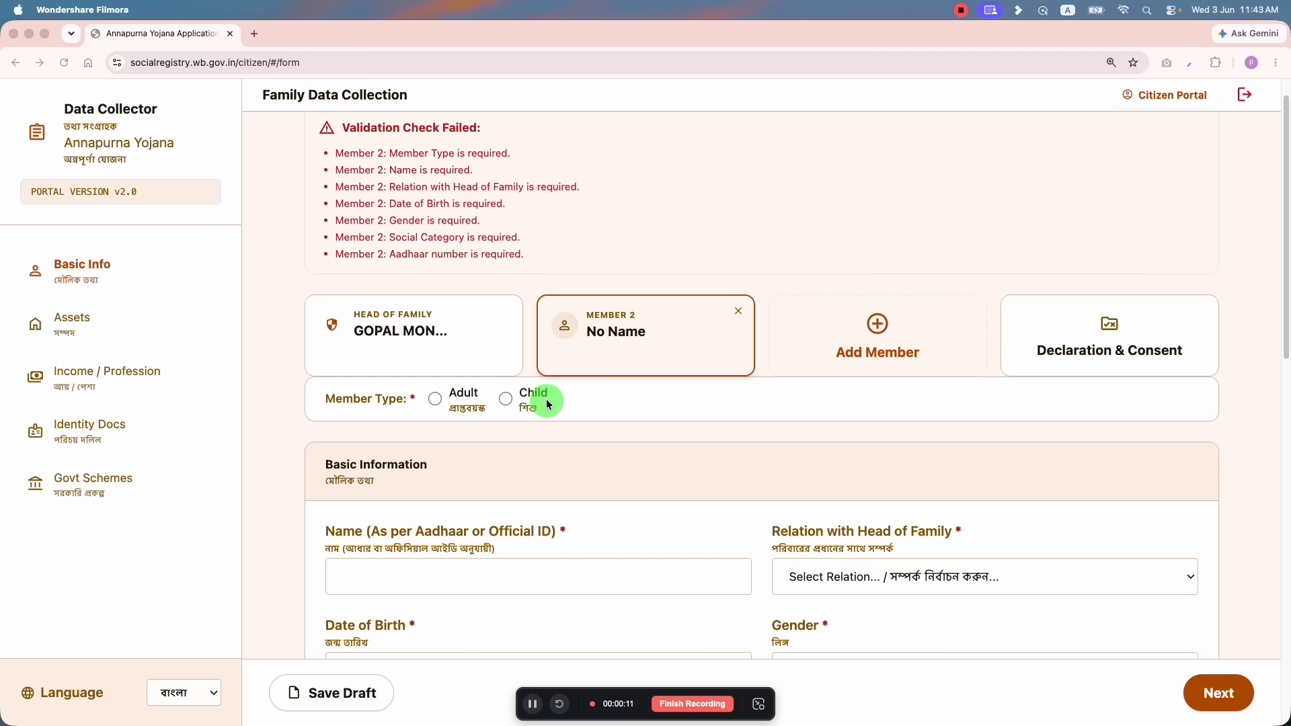
pyautogui.scroll(-1, 625, 336)
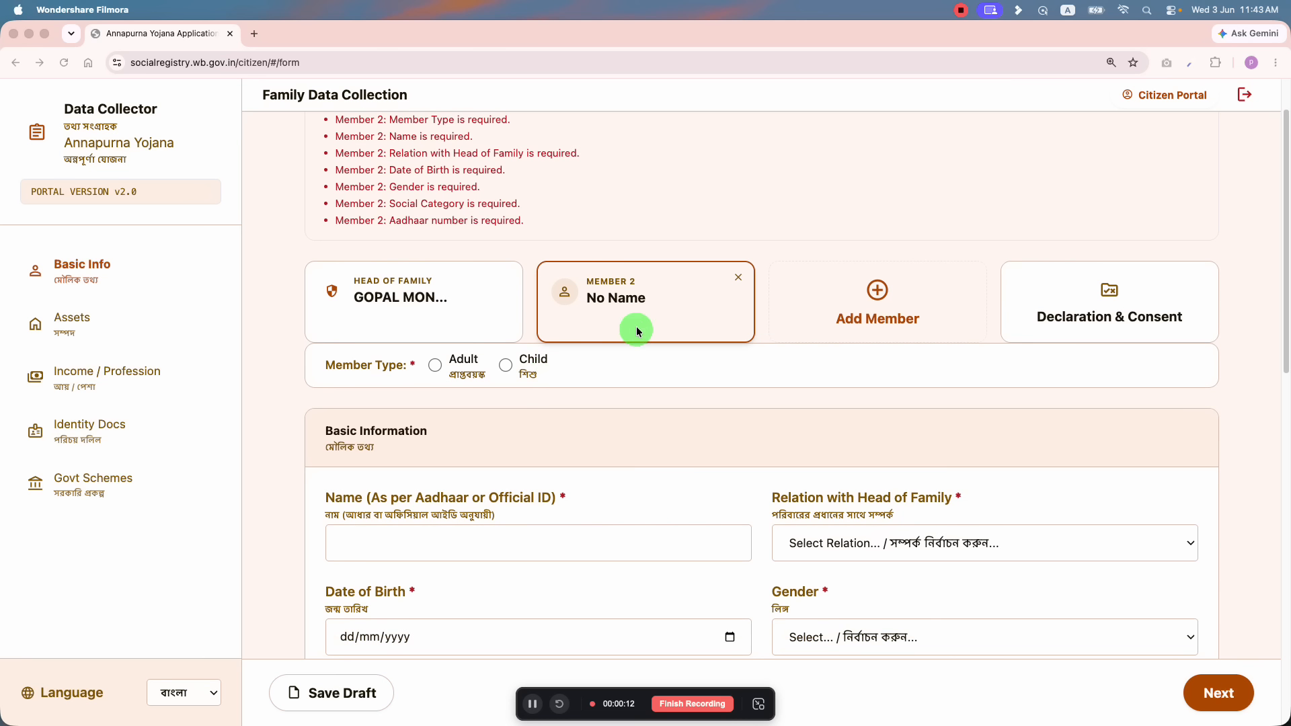
pyautogui.click(436, 366)
pyautogui.click(436, 366)
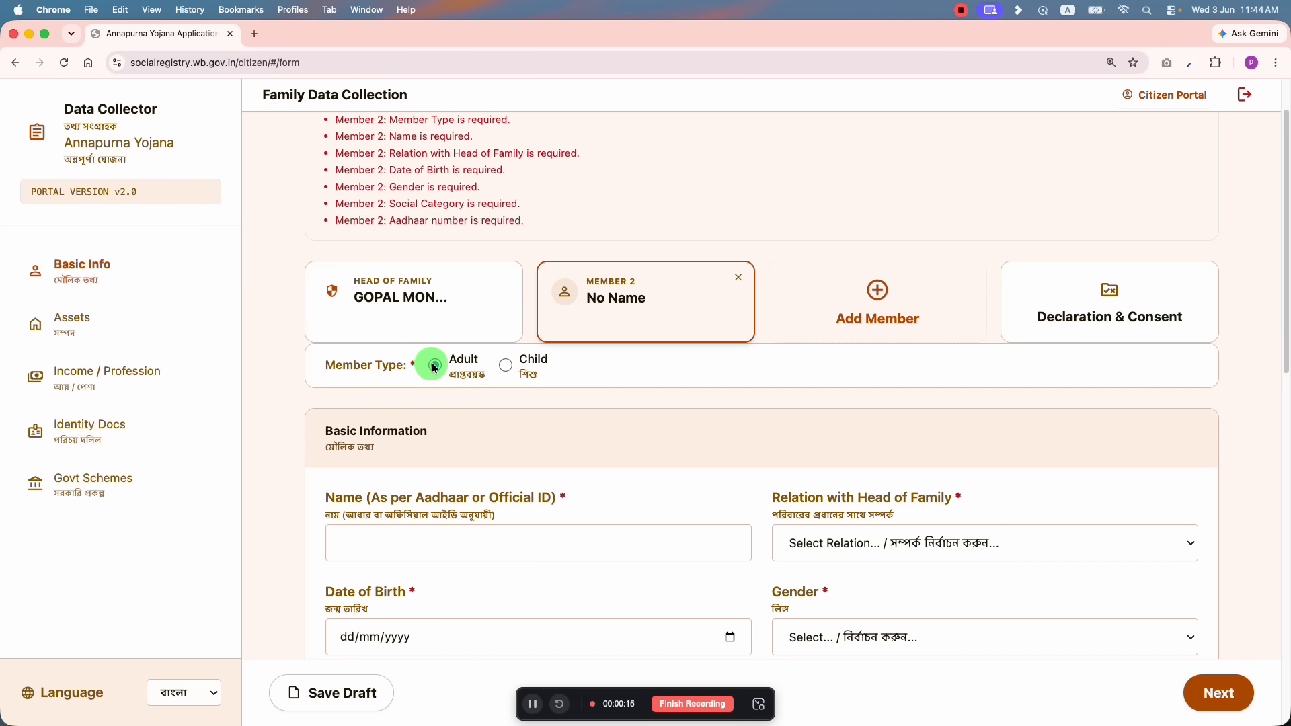
pyautogui.scroll(-5, 511, 377)
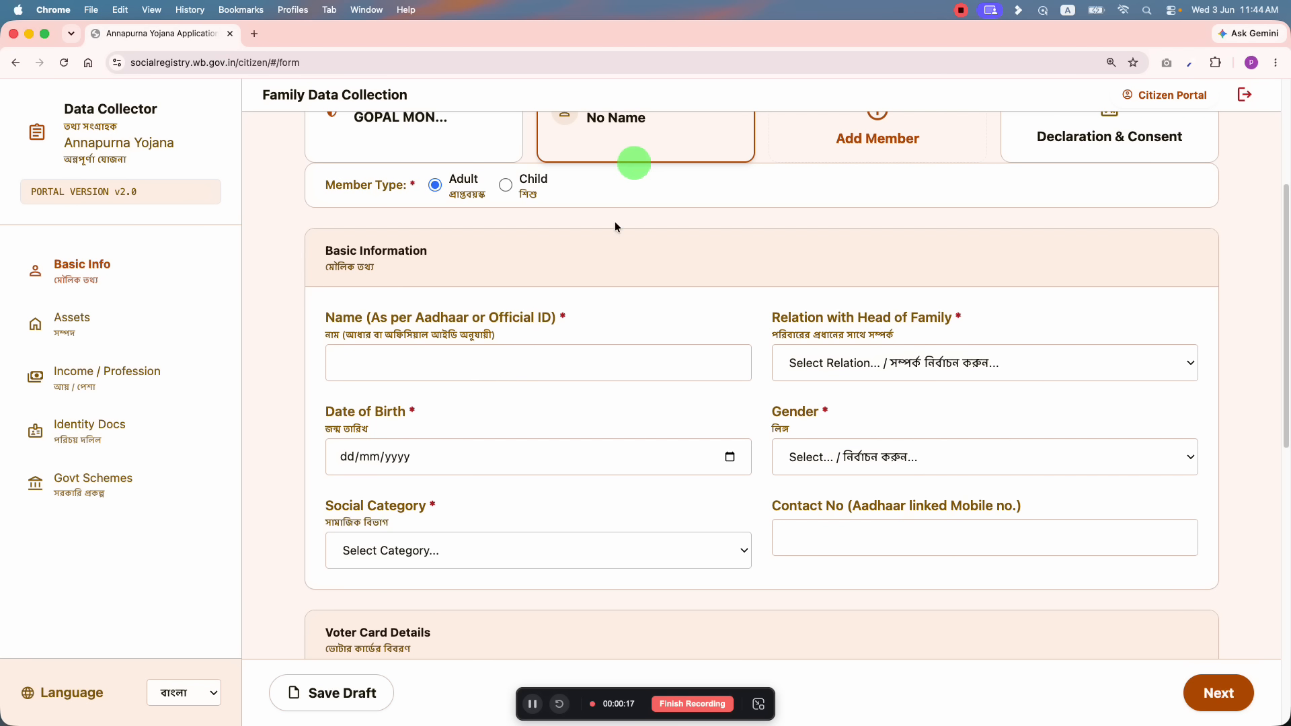
pyautogui.scroll(-8, 599, 311)
pyautogui.scroll(10, 599, 323)
pyautogui.scroll(1, 599, 325)
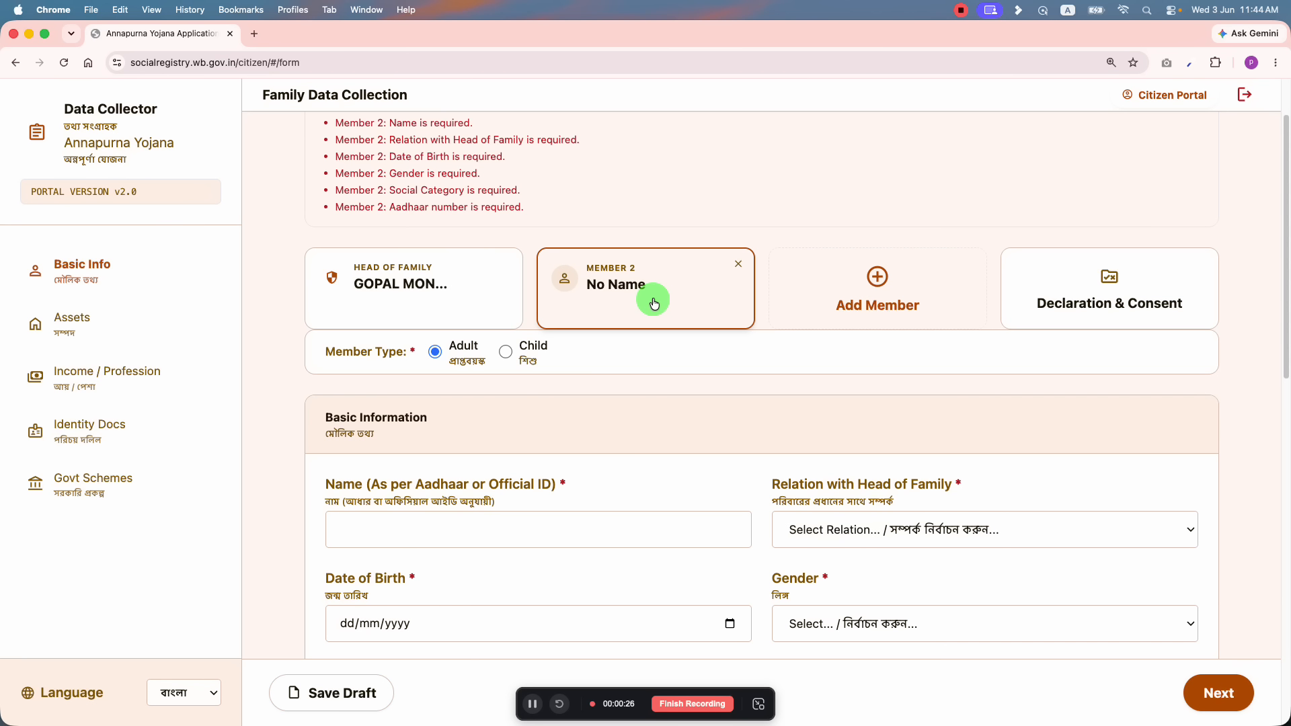
pyautogui.scroll(-10, 522, 309)
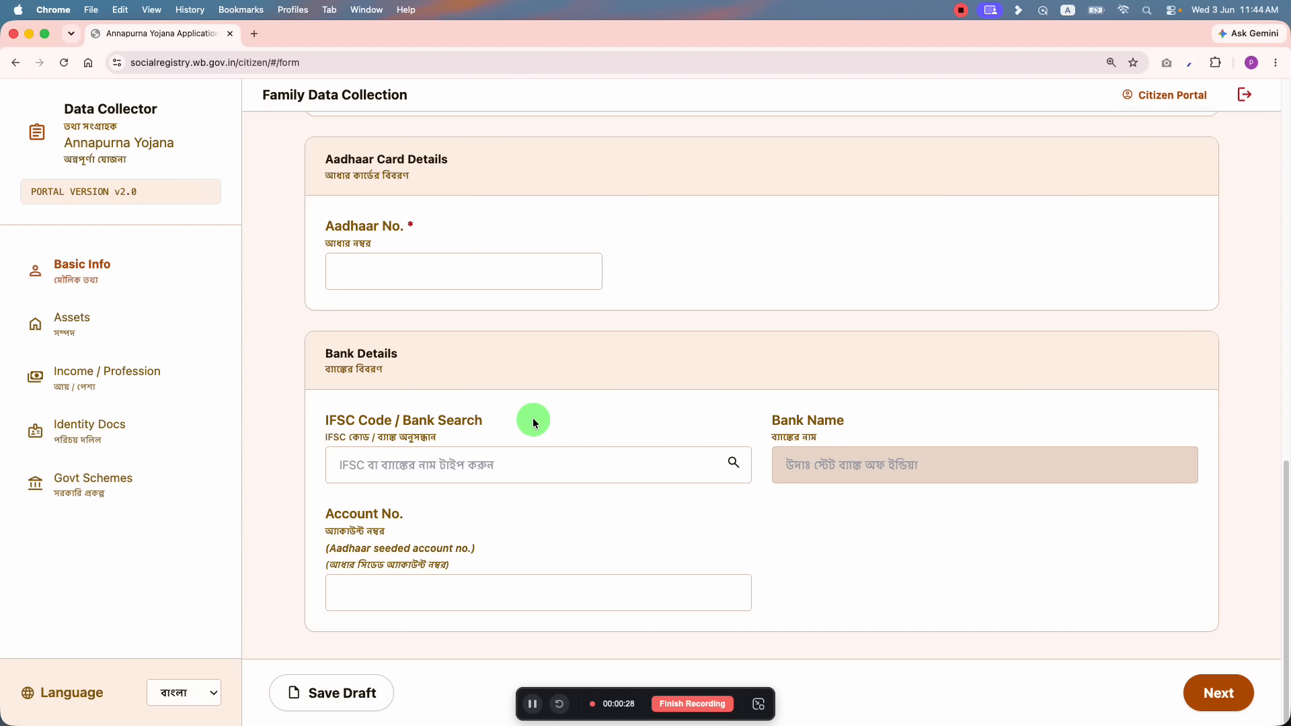
pyautogui.scroll(10, 532, 418)
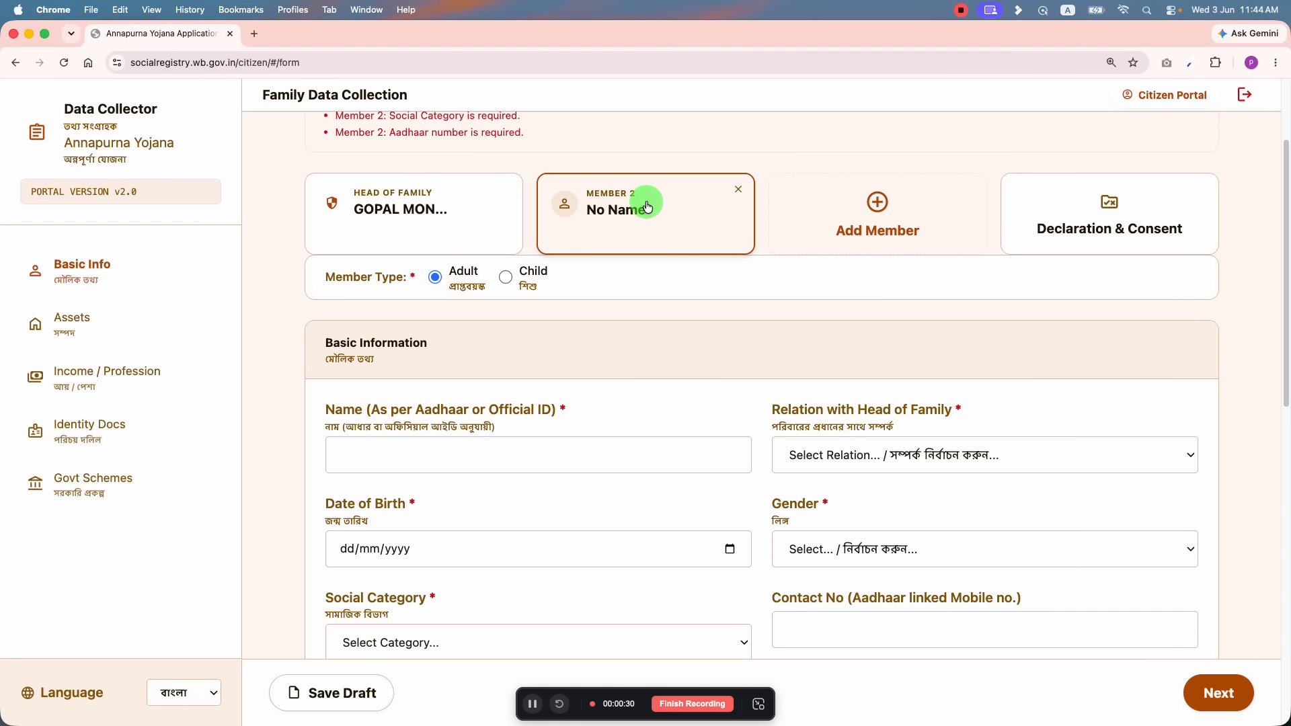
pyautogui.scroll(-3, 430, 309)
pyautogui.click(505, 285)
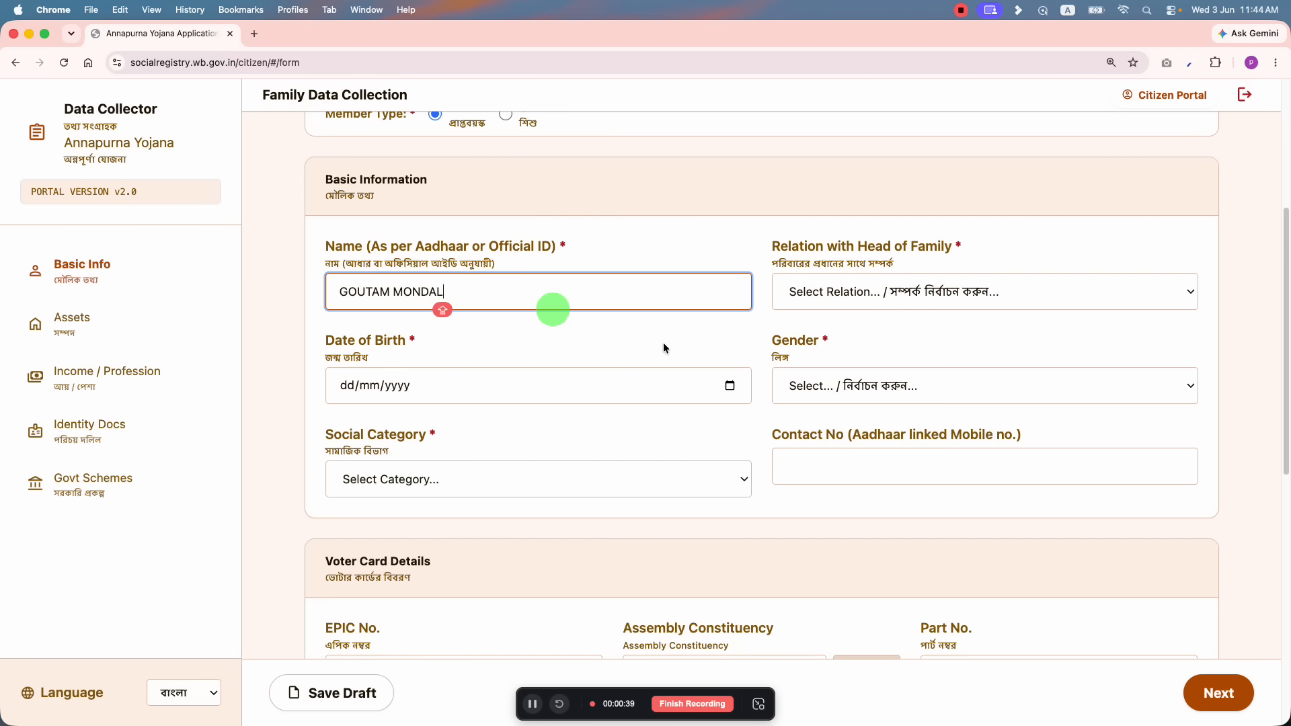
# Step: Replace Member 2's name with the member's full name and set relation to Wife
pyautogui.click(895, 288)
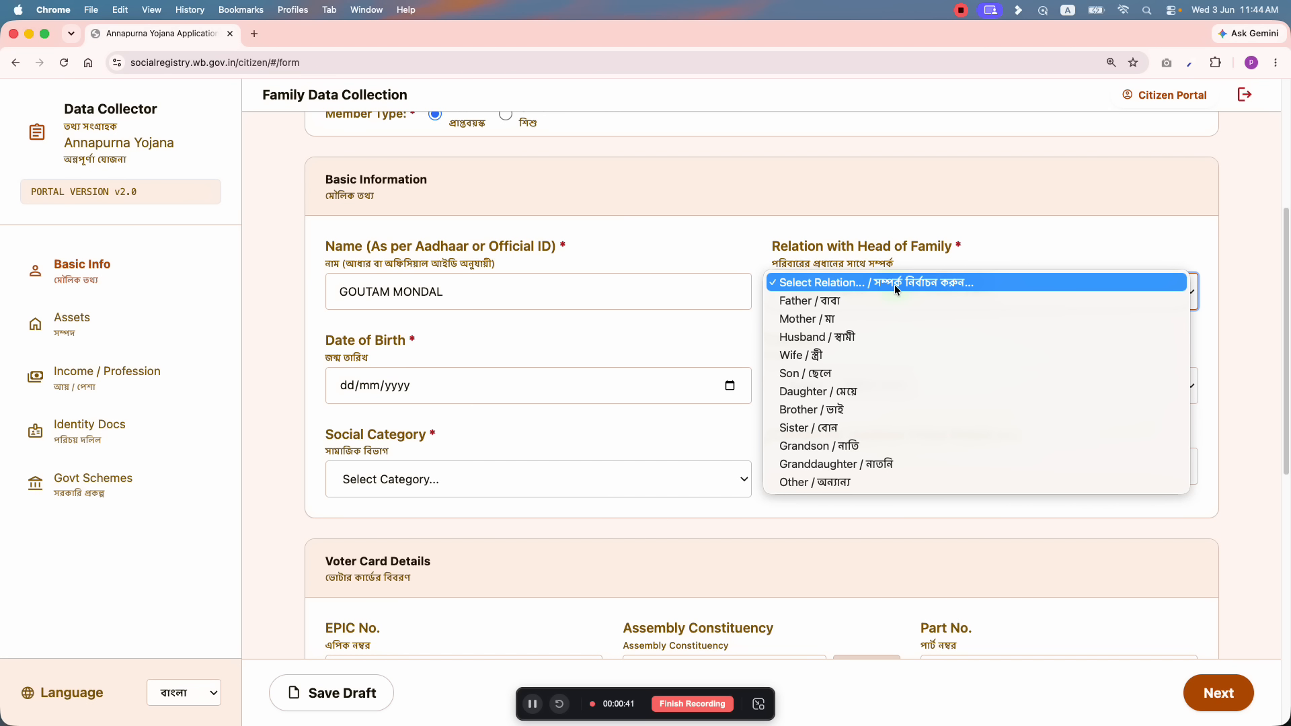
pyautogui.click(539, 292)
pyautogui.tripleClick(511, 293)
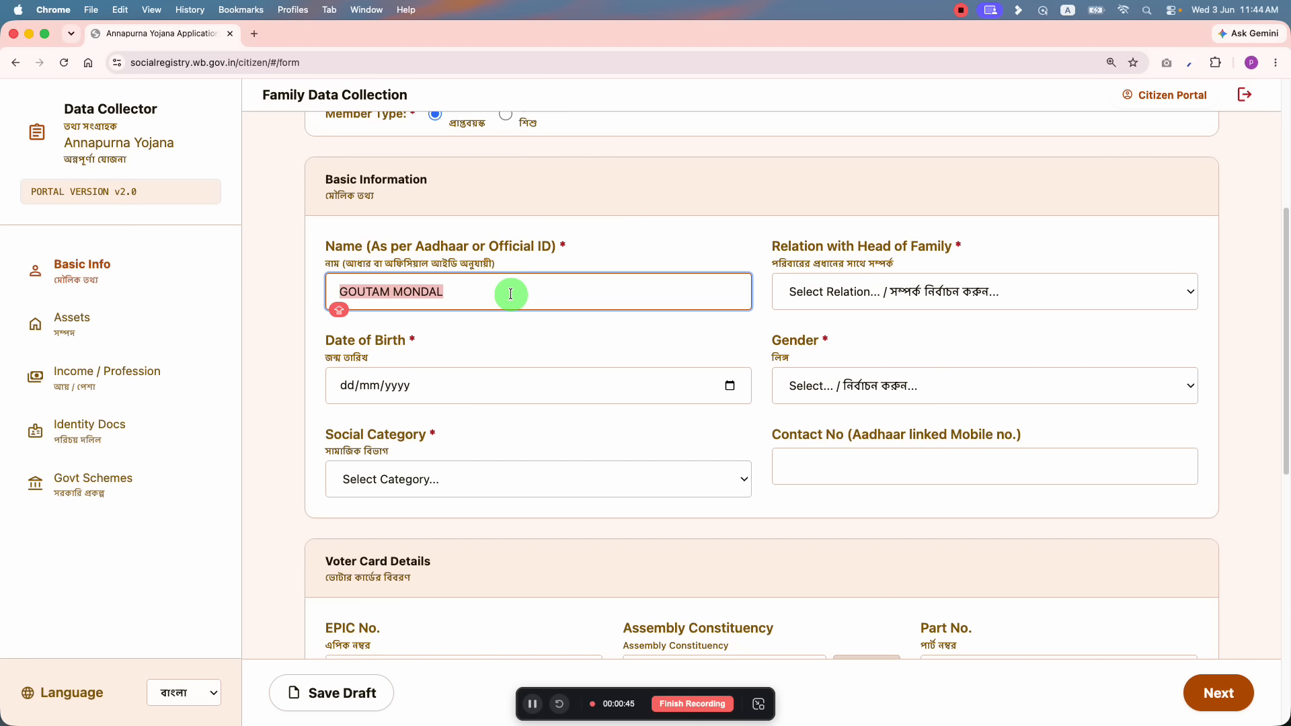
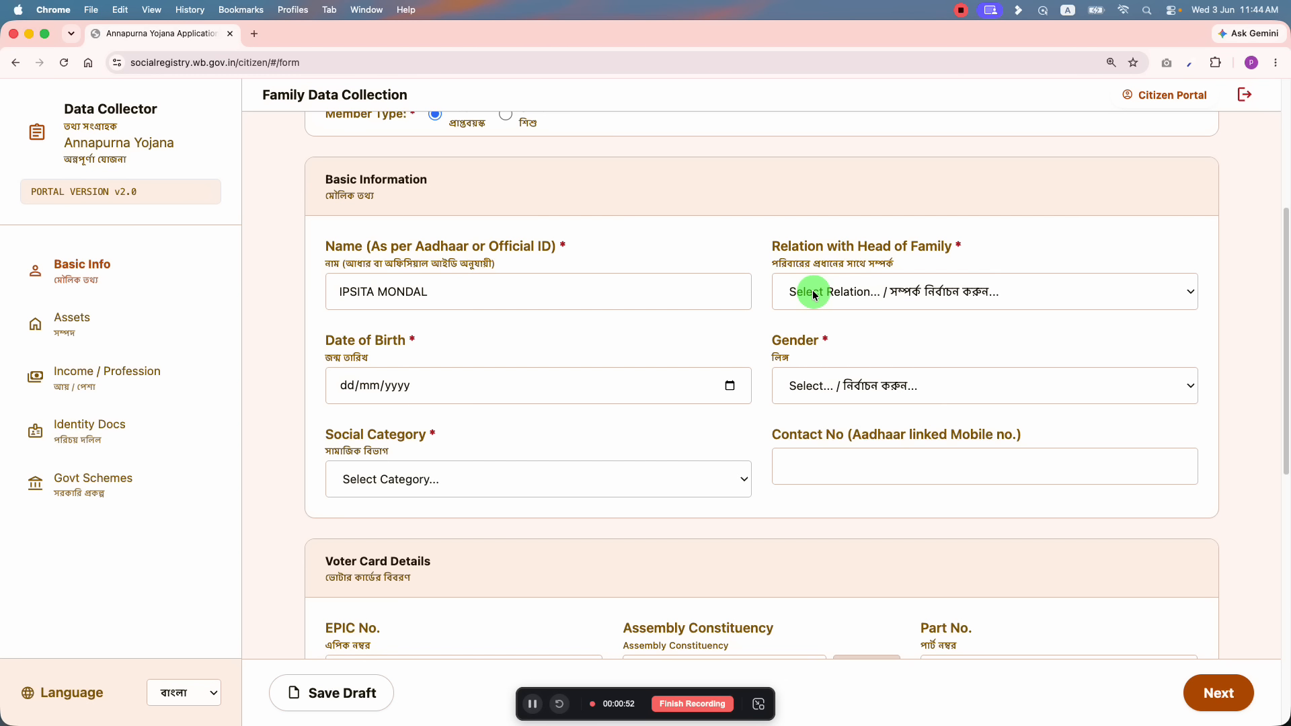
pyautogui.click(814, 294)
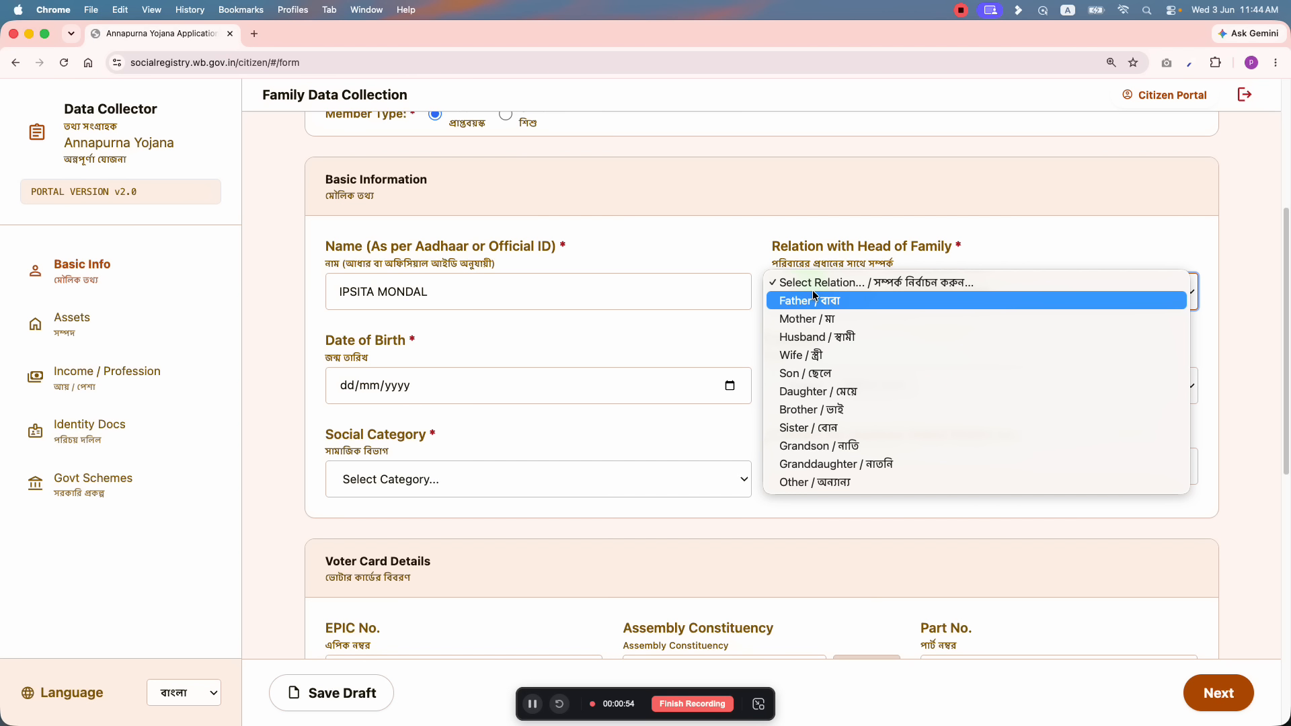
pyautogui.click(816, 355)
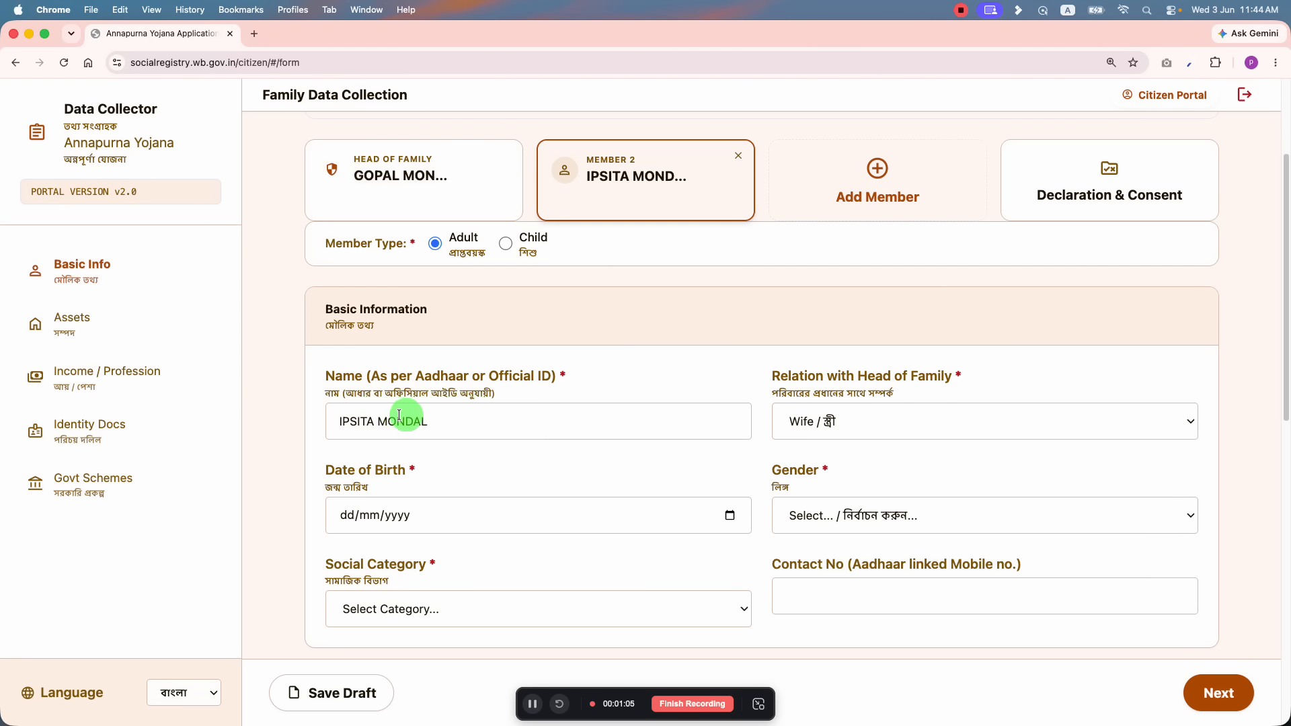
pyautogui.scroll(-3, 854, 413)
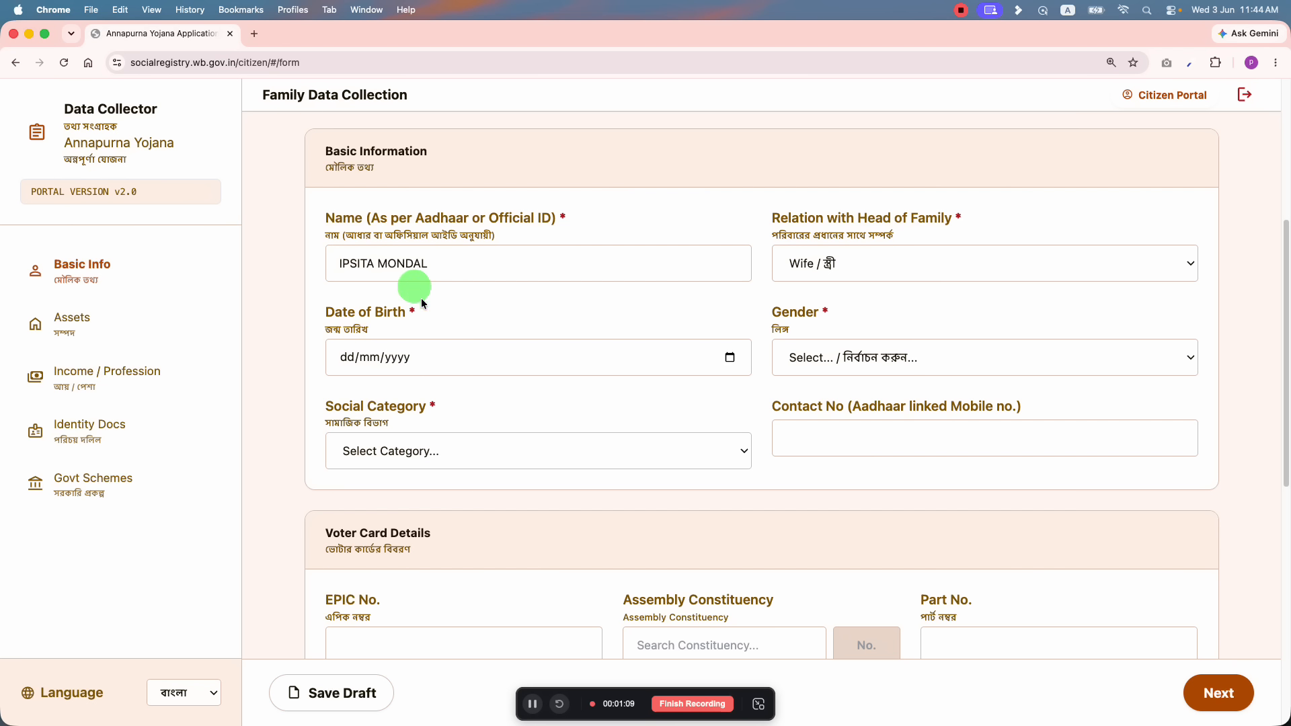
pyautogui.click(729, 358)
pyautogui.click(375, 399)
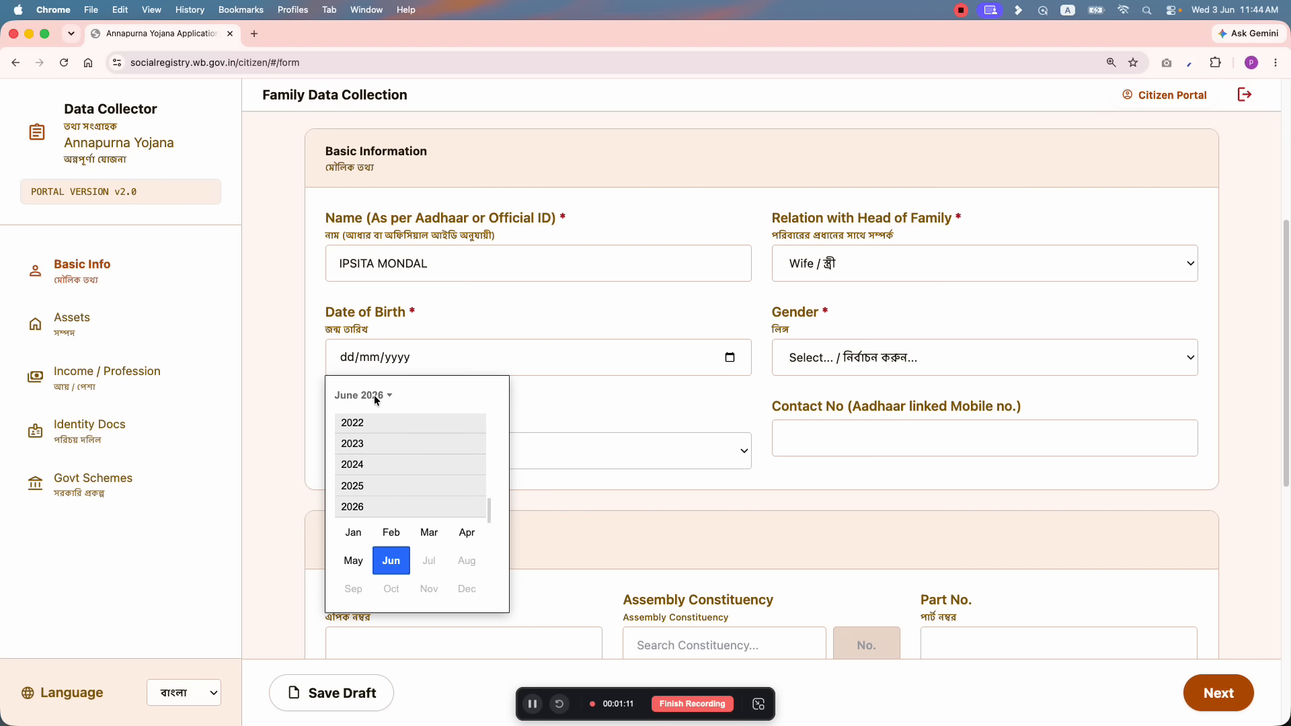
pyautogui.scroll(10, 371, 443)
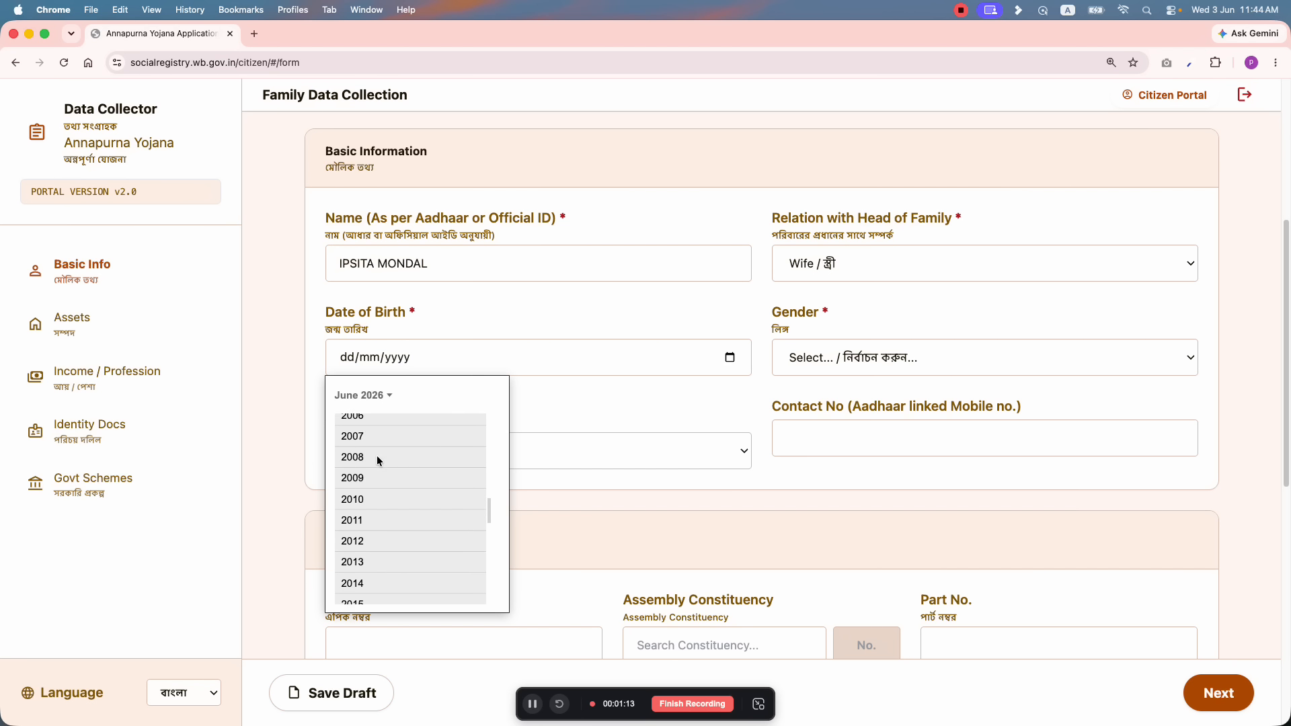
pyautogui.scroll(3, 363, 454)
pyautogui.click(364, 461)
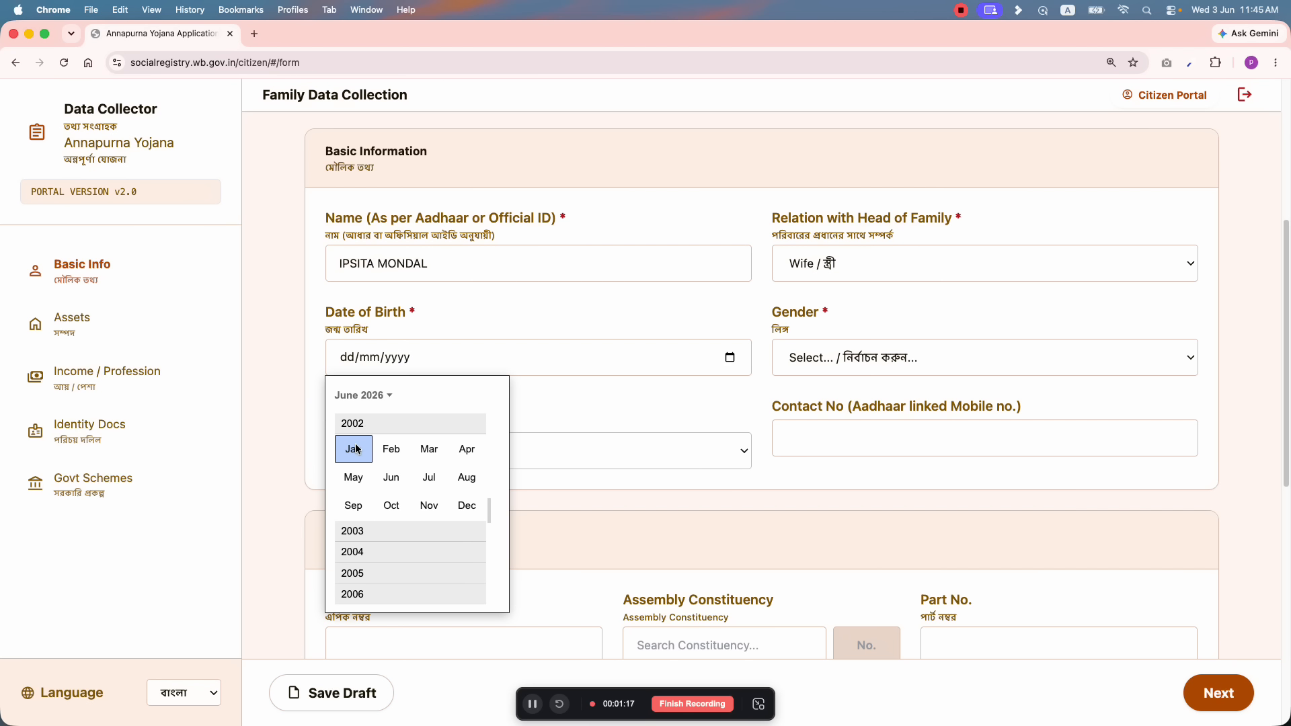
pyautogui.click(354, 450)
pyautogui.click(417, 473)
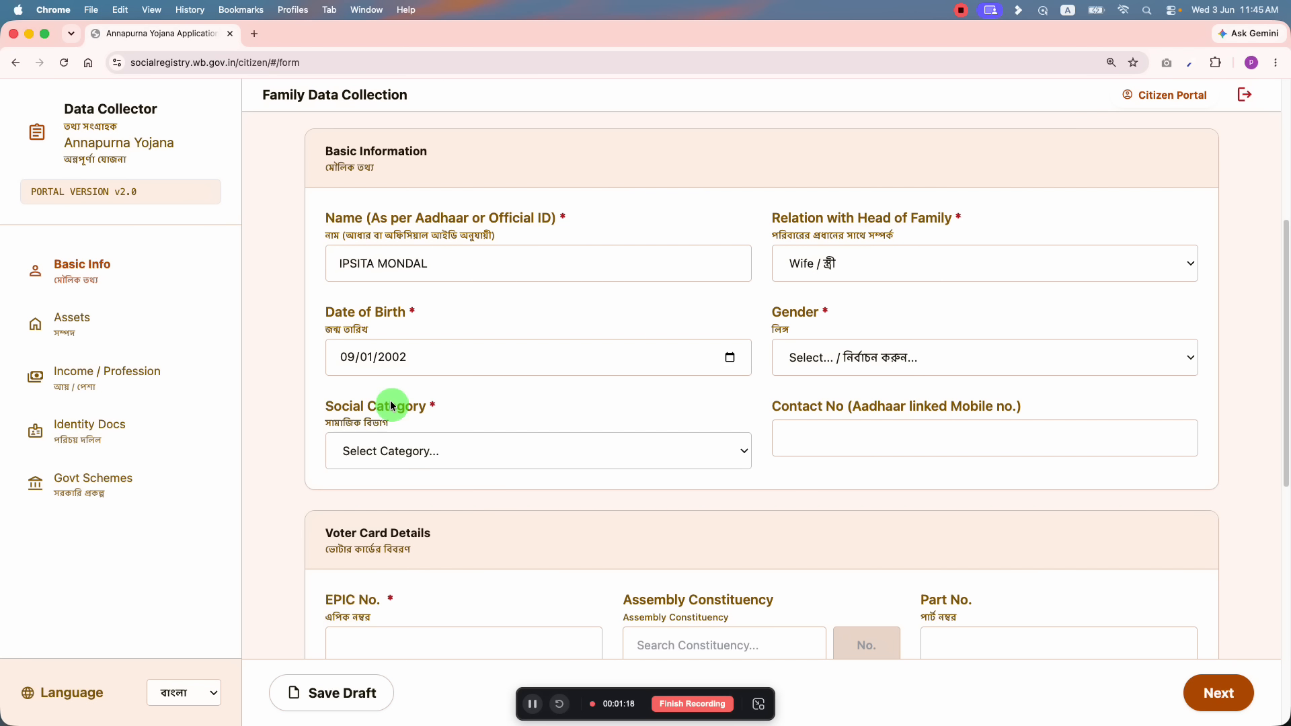
# Step: Set Member 2's gender to Female
pyautogui.click(827, 357)
pyautogui.click(816, 384)
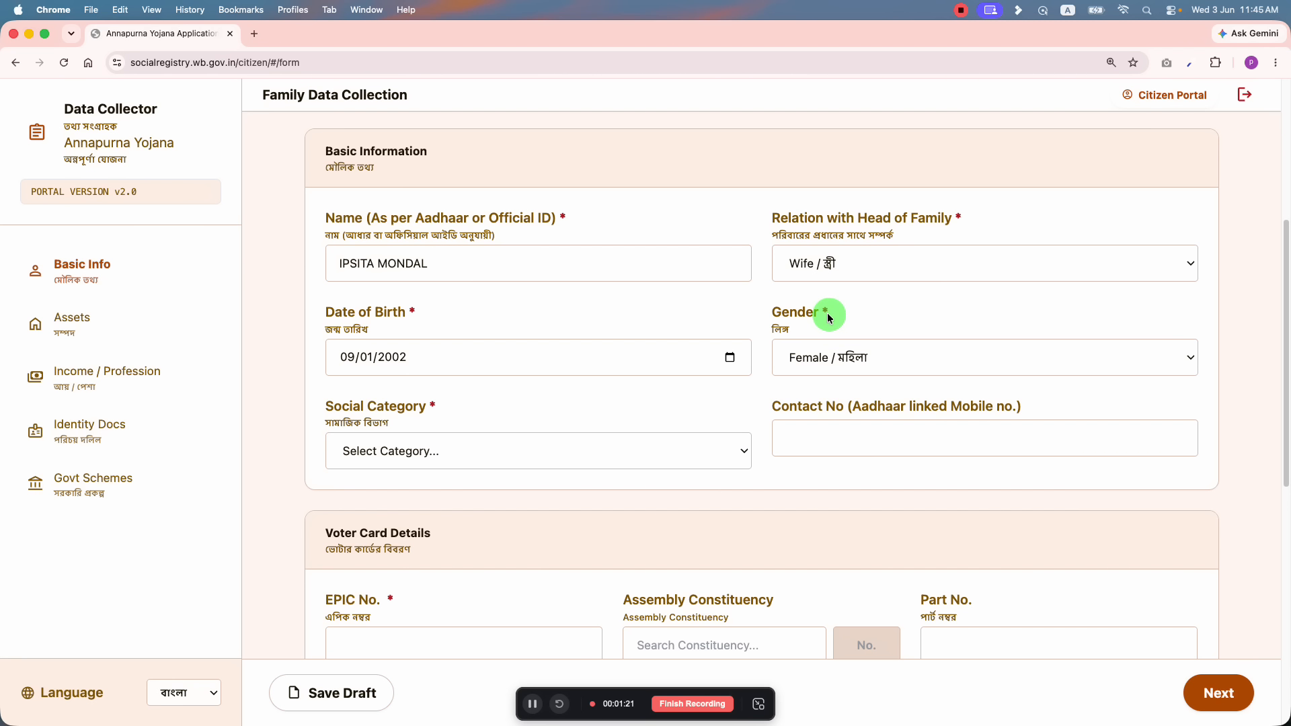
pyautogui.scroll(1, 829, 333)
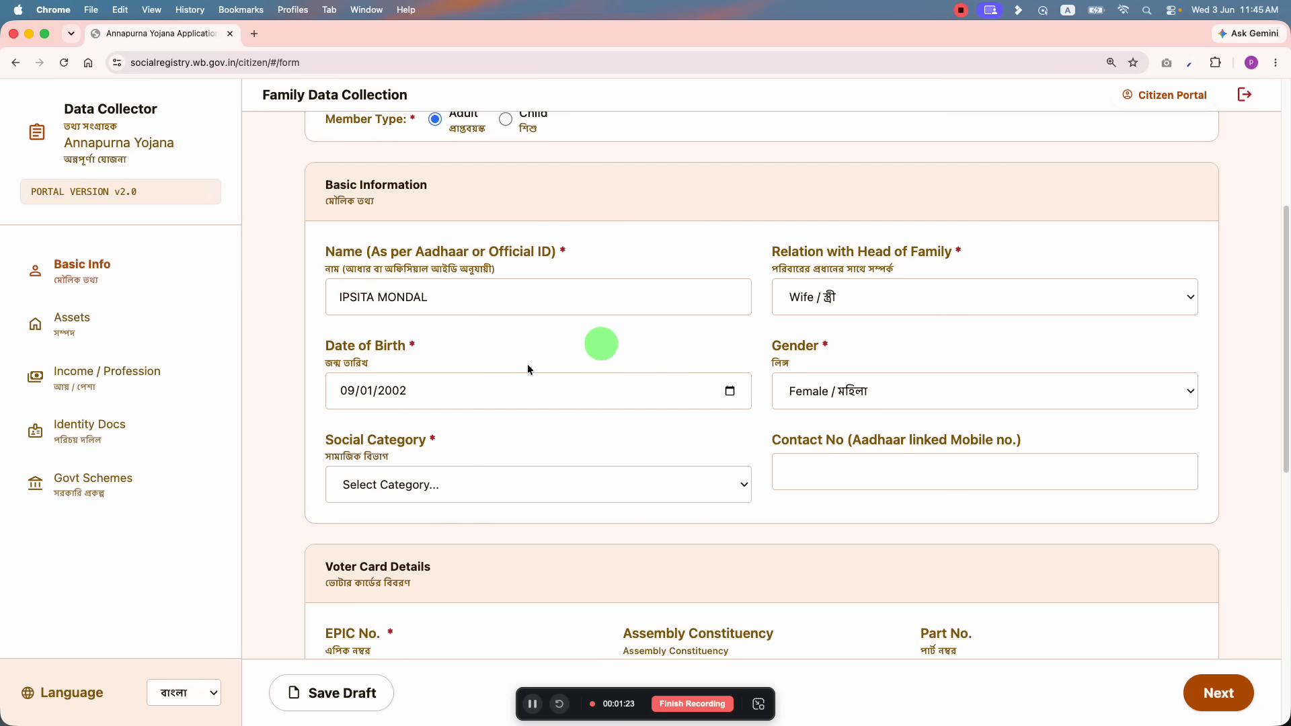
pyautogui.click(810, 391)
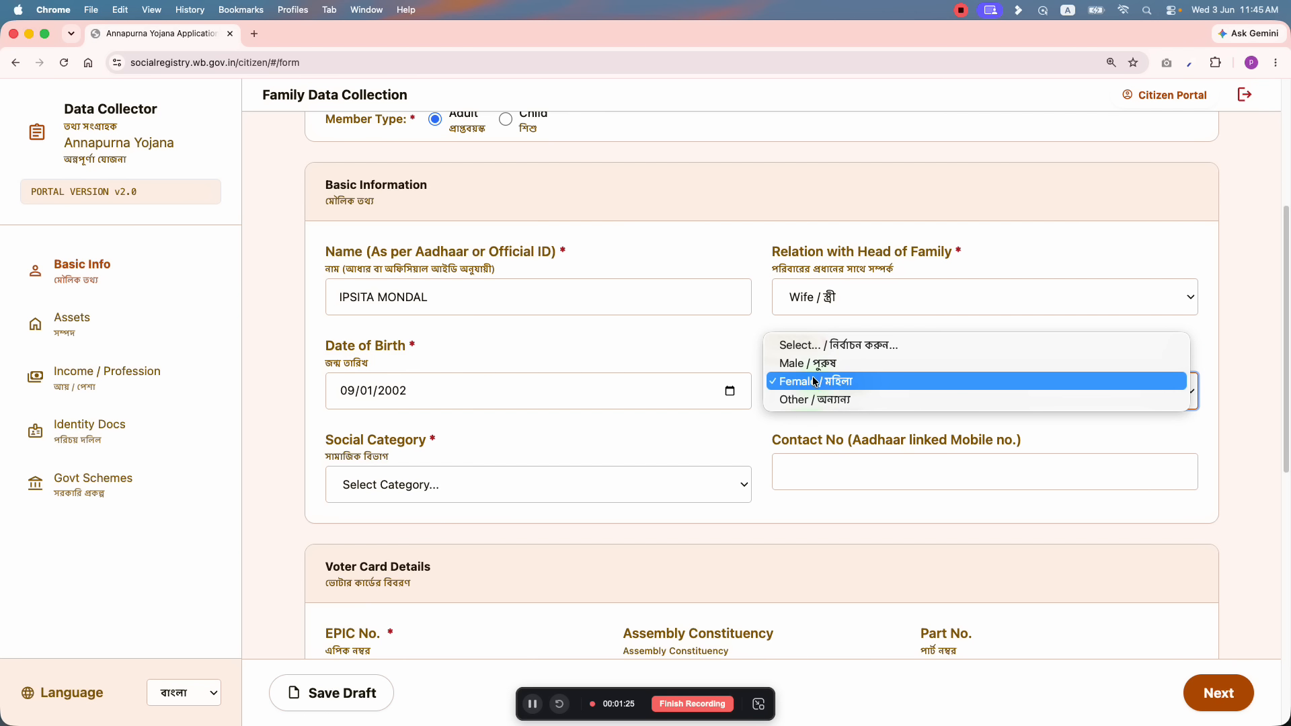
pyautogui.click(815, 379)
# Step: Set Member 2's social category to UR, correcting an initial SC choice
pyautogui.scroll(-1, 571, 440)
pyautogui.click(398, 457)
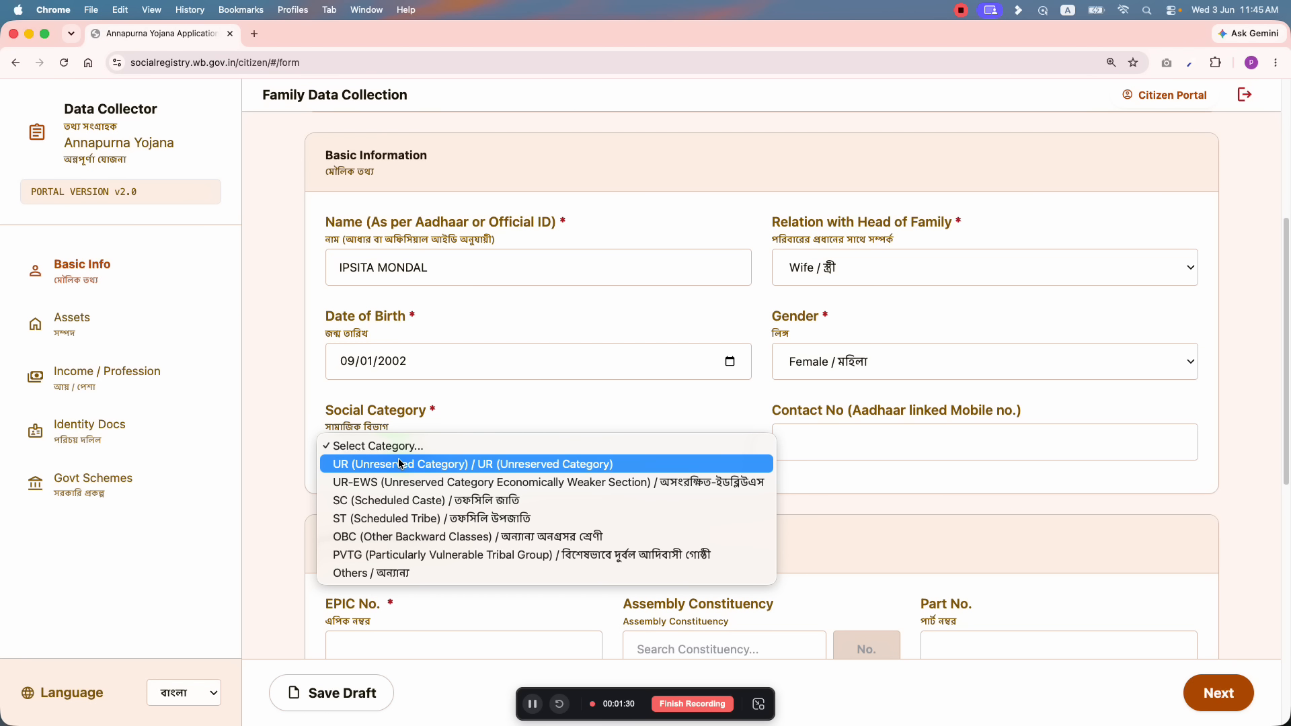
pyautogui.click(501, 374)
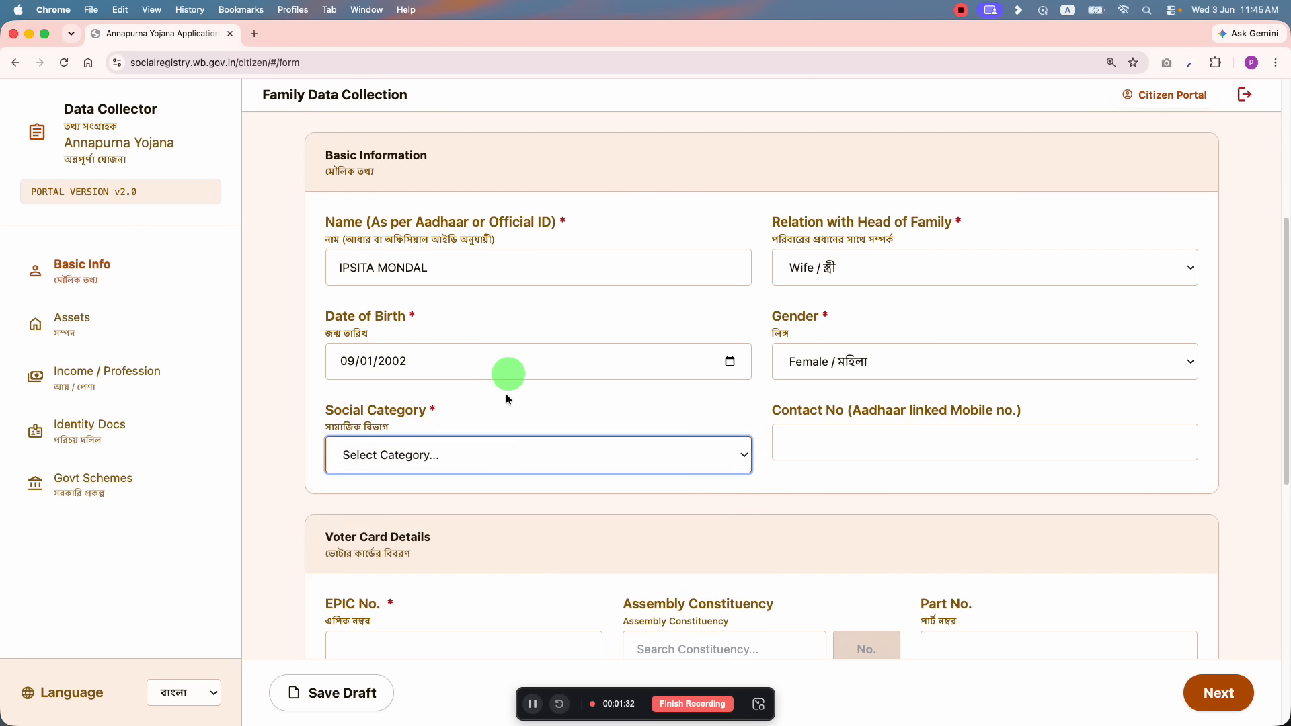
pyautogui.scroll(3, 390, 279)
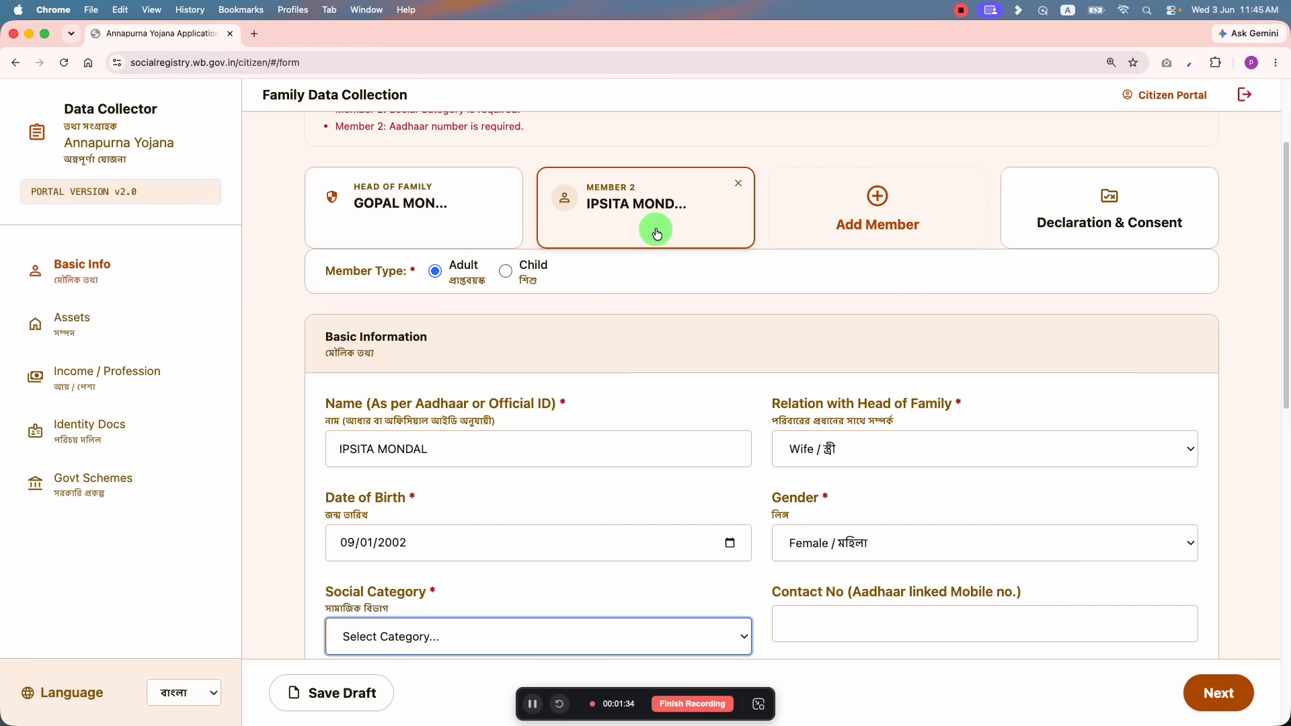
pyautogui.scroll(-3, 556, 372)
pyautogui.click(400, 448)
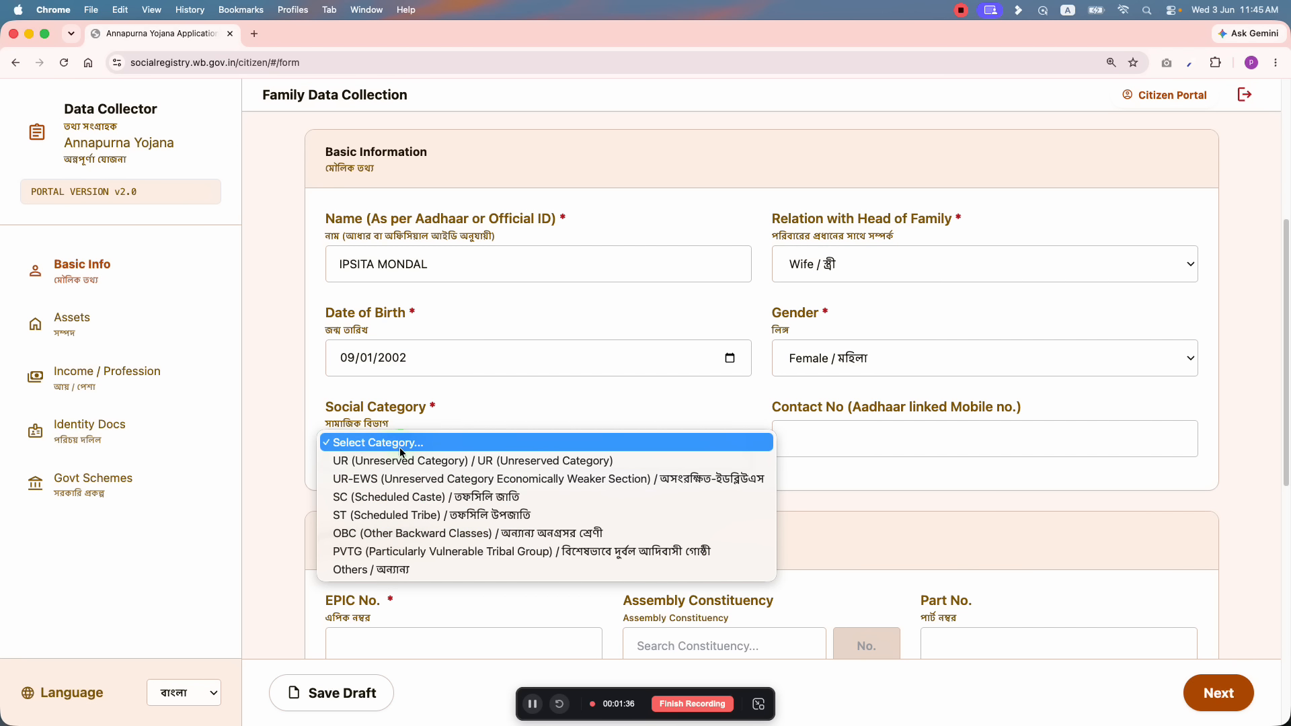
pyautogui.click(378, 496)
pyautogui.scroll(-1, 430, 450)
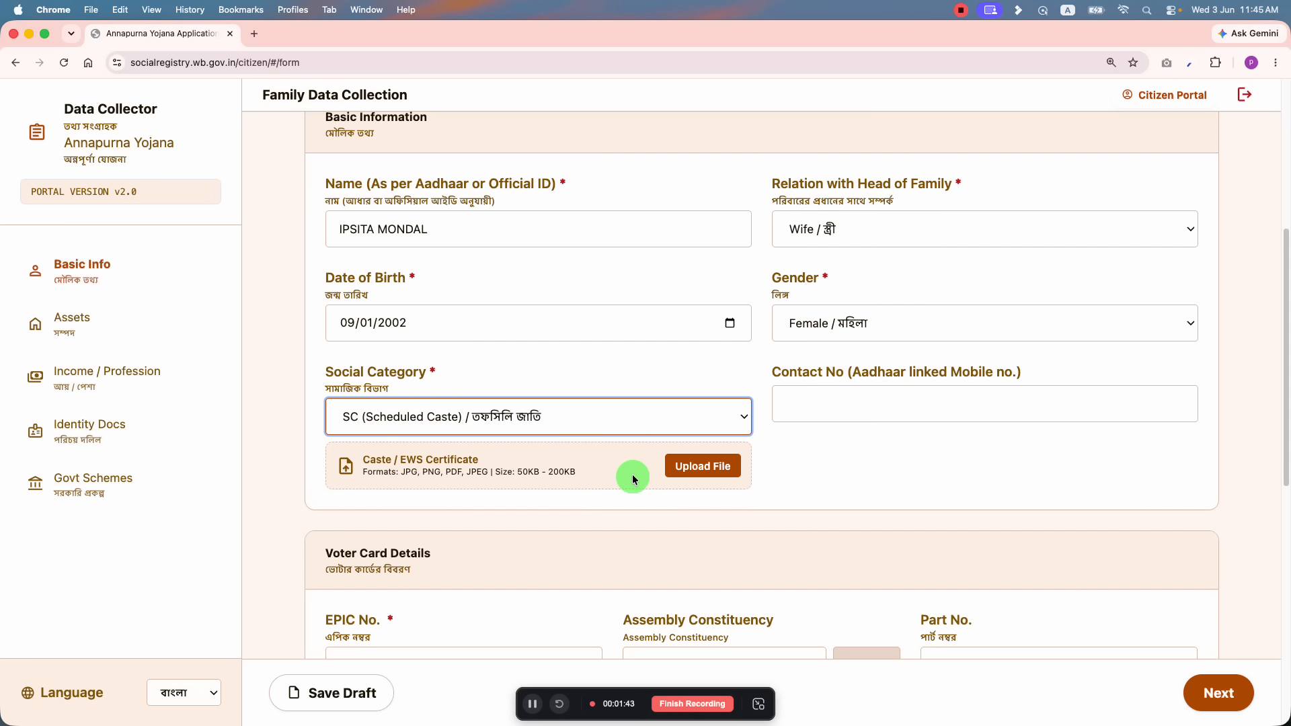
pyautogui.click(643, 419)
pyautogui.click(466, 372)
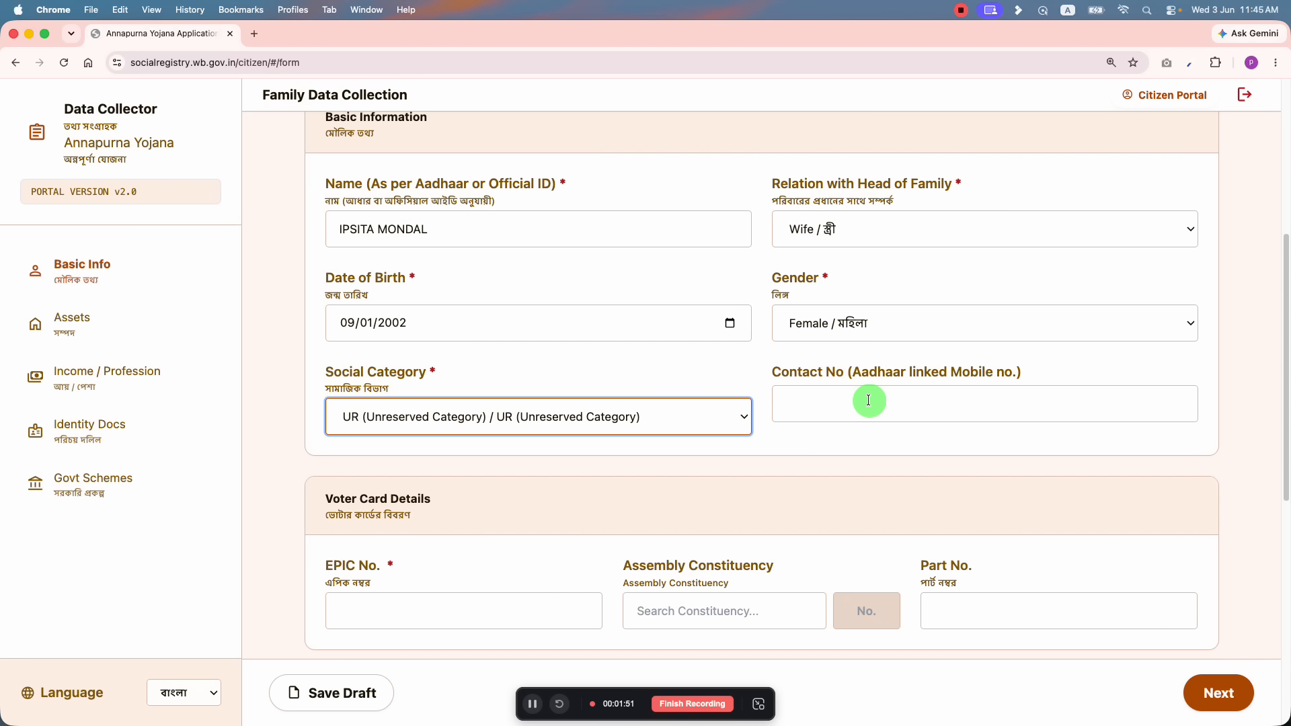
pyautogui.scroll(3, 868, 400)
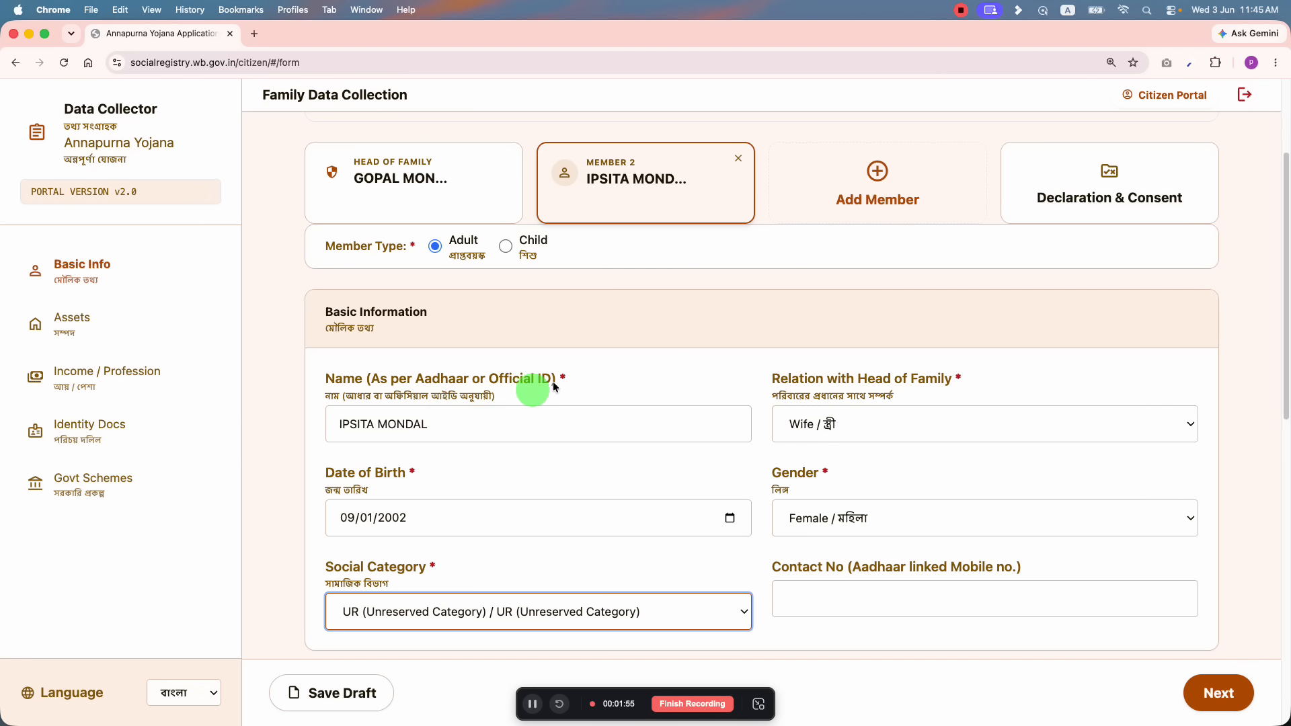
pyautogui.scroll(-3, 553, 386)
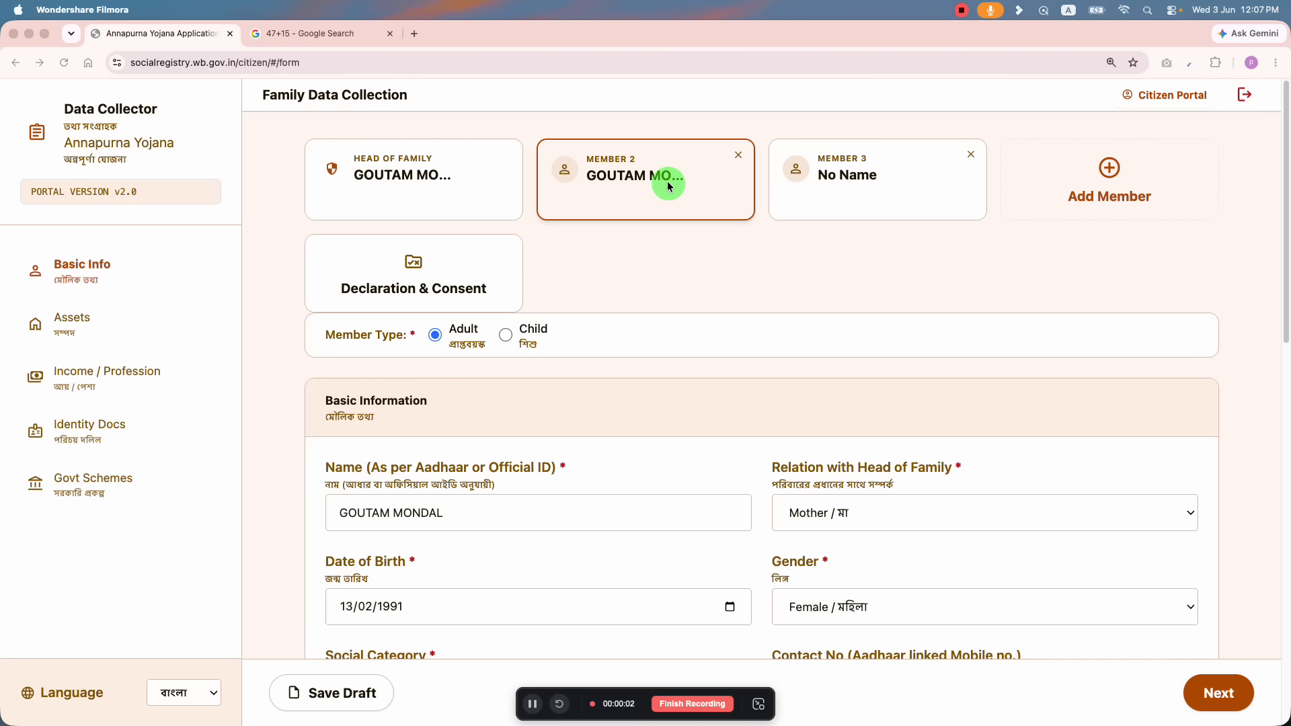
# Step: Choose 'Yes, I am applying' for Annapurna Yojana and advance to Govt Schemes
pyautogui.scroll(-1, 679, 403)
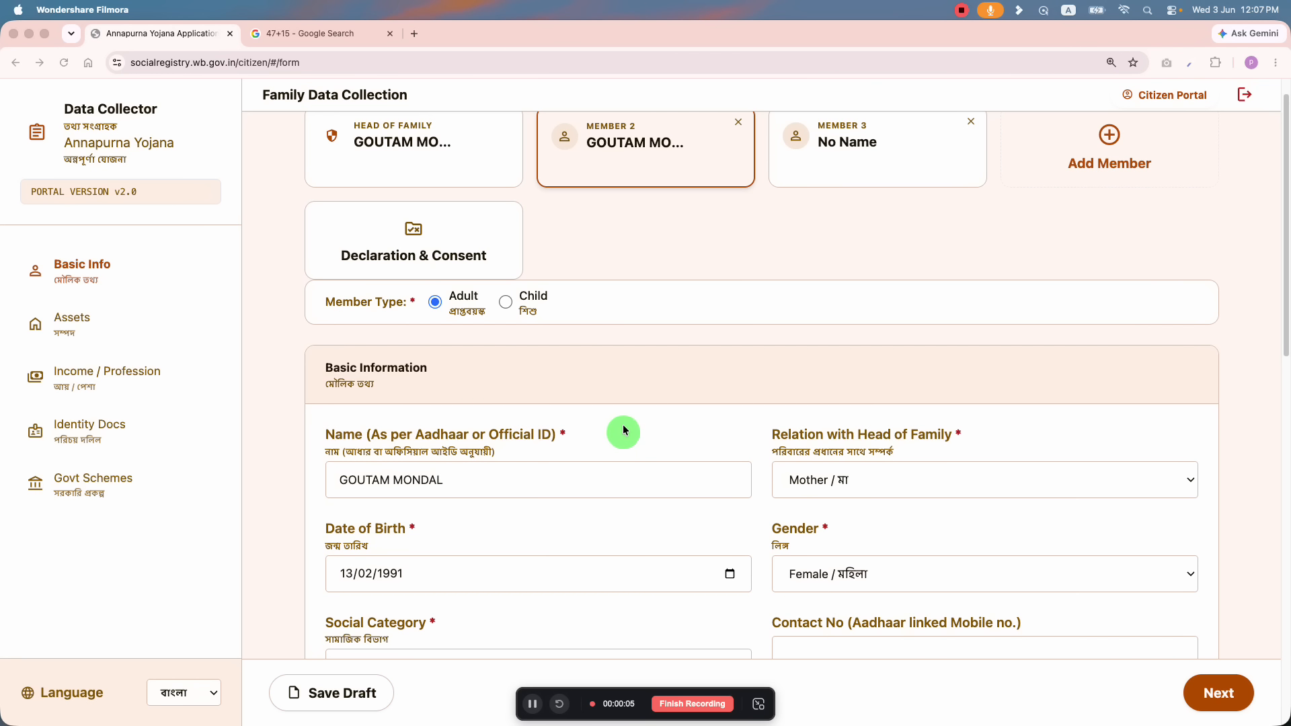
pyautogui.scroll(-5, 631, 411)
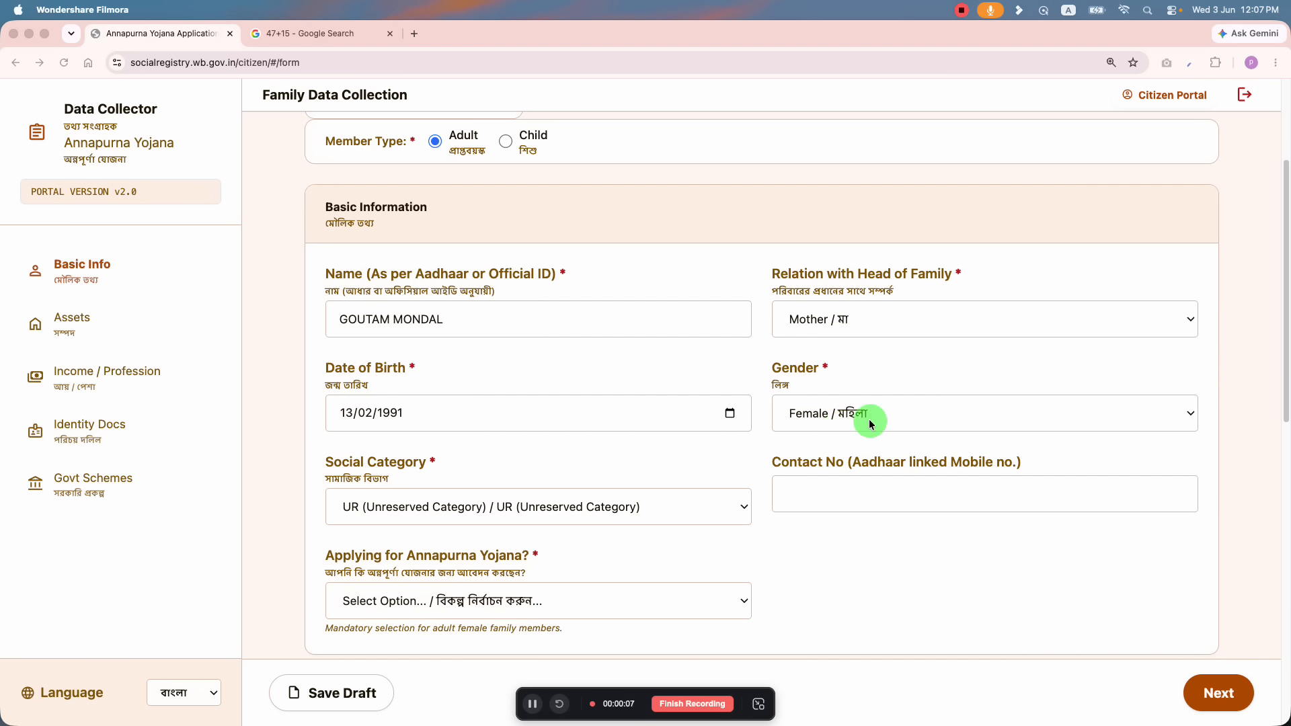
pyautogui.scroll(-1, 848, 417)
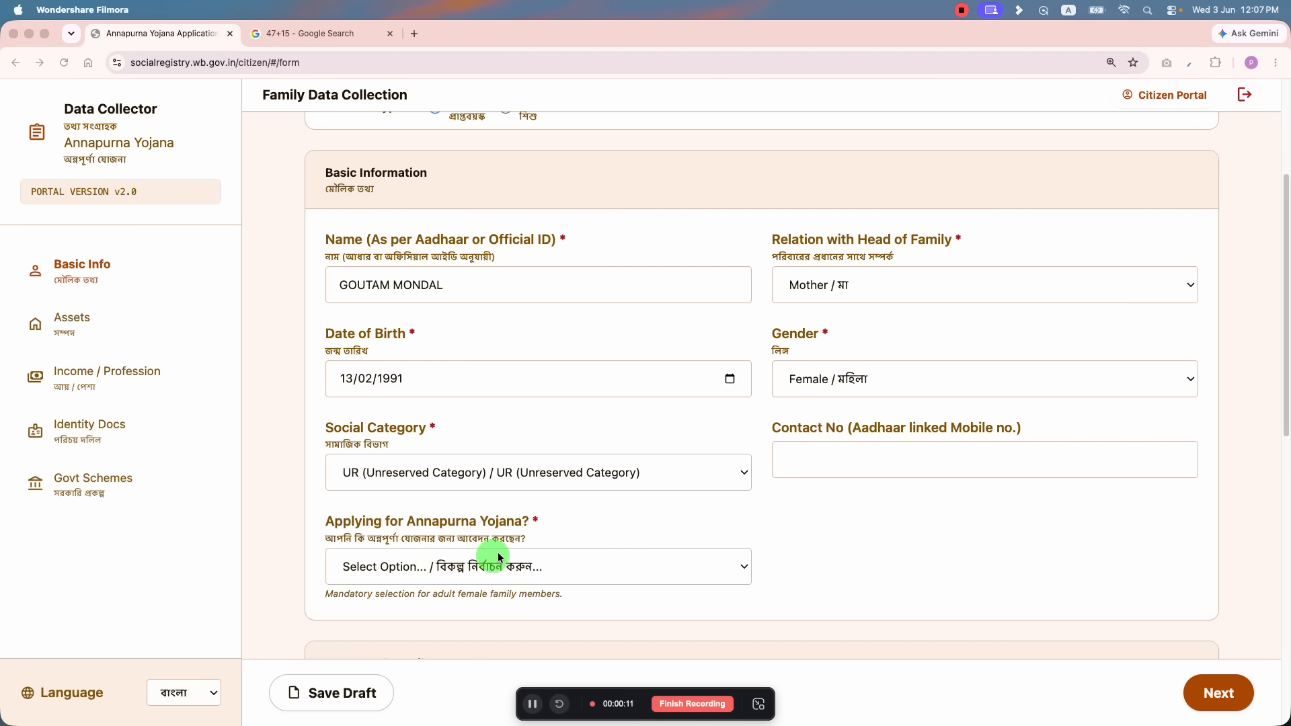
pyautogui.click(521, 567)
pyautogui.click(521, 567)
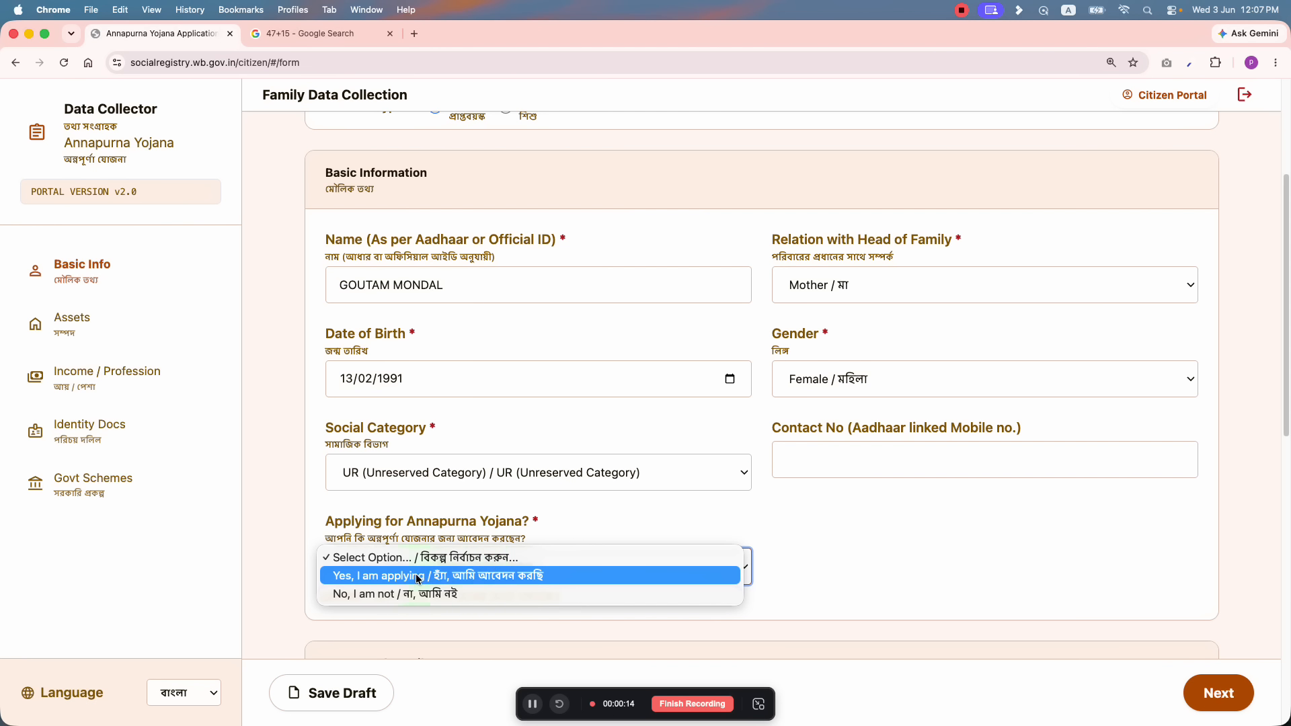
pyautogui.click(513, 576)
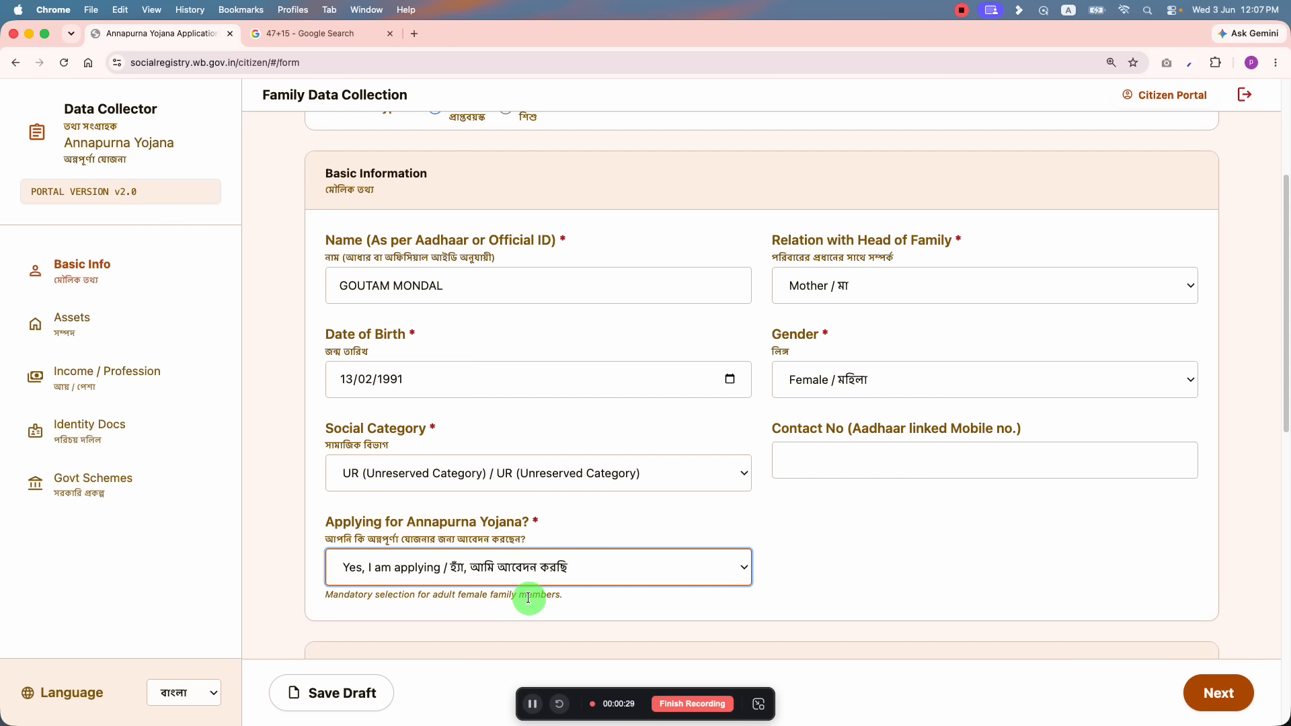
pyautogui.moveTo(426, 597); pyautogui.dragTo(556, 598)
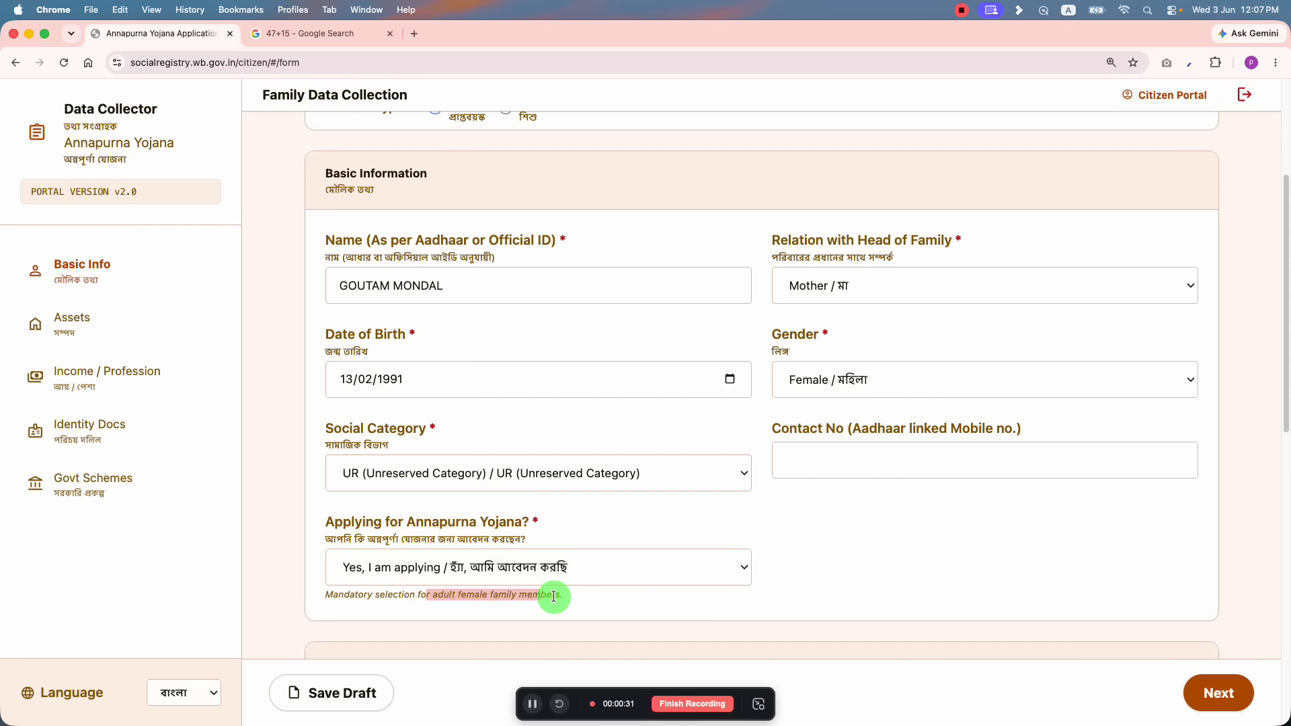
pyautogui.click(556, 597)
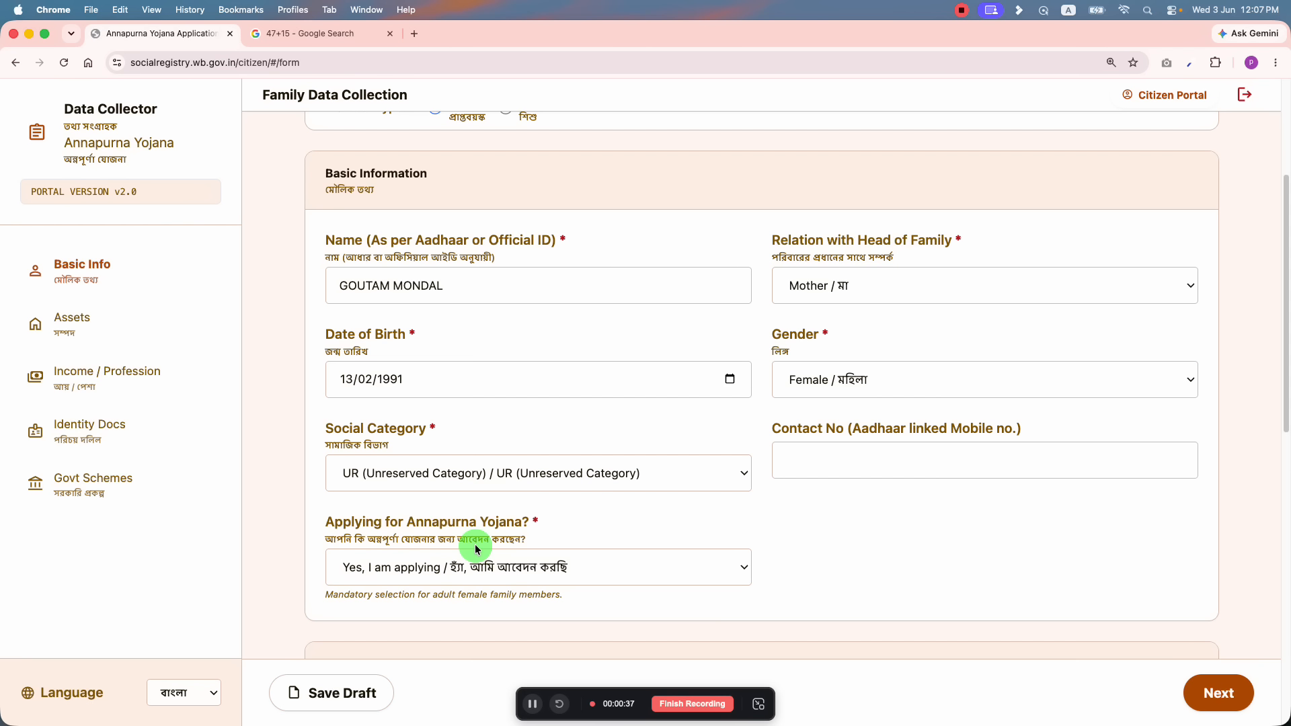
pyautogui.click(92, 478)
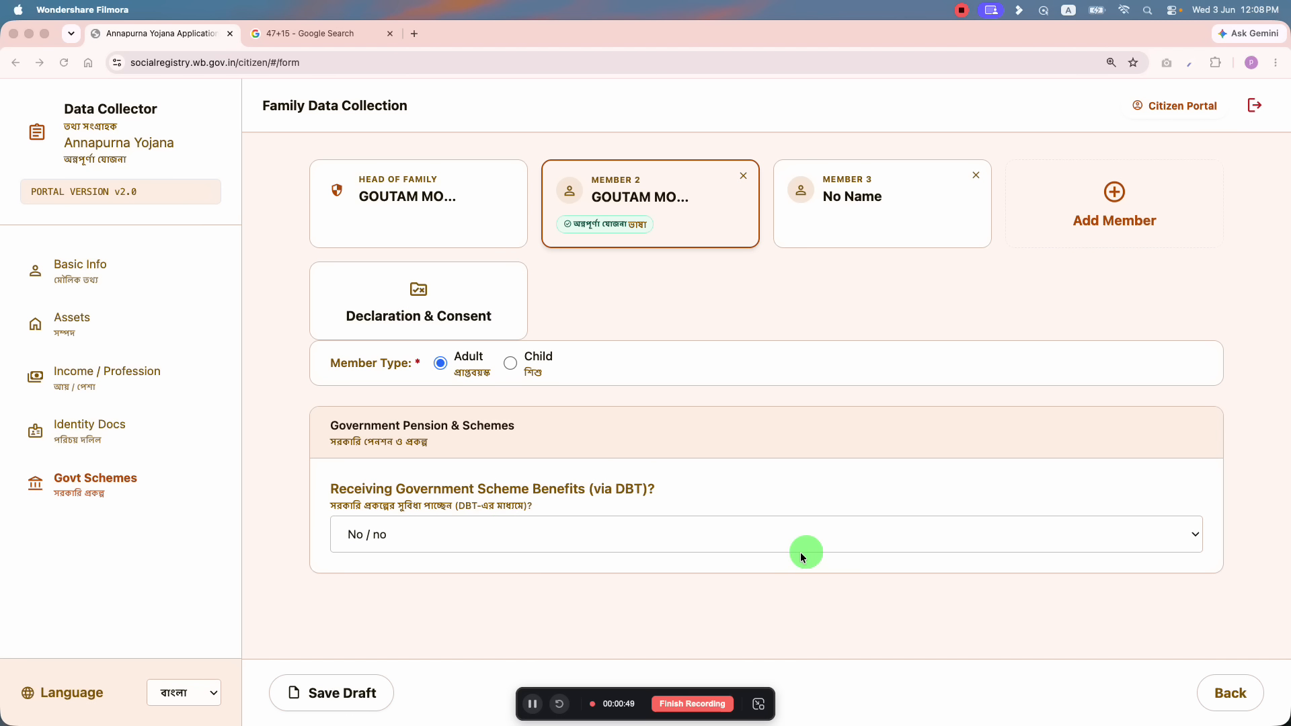
# Step: Open Member 3's Basic Information card
pyautogui.click(875, 195)
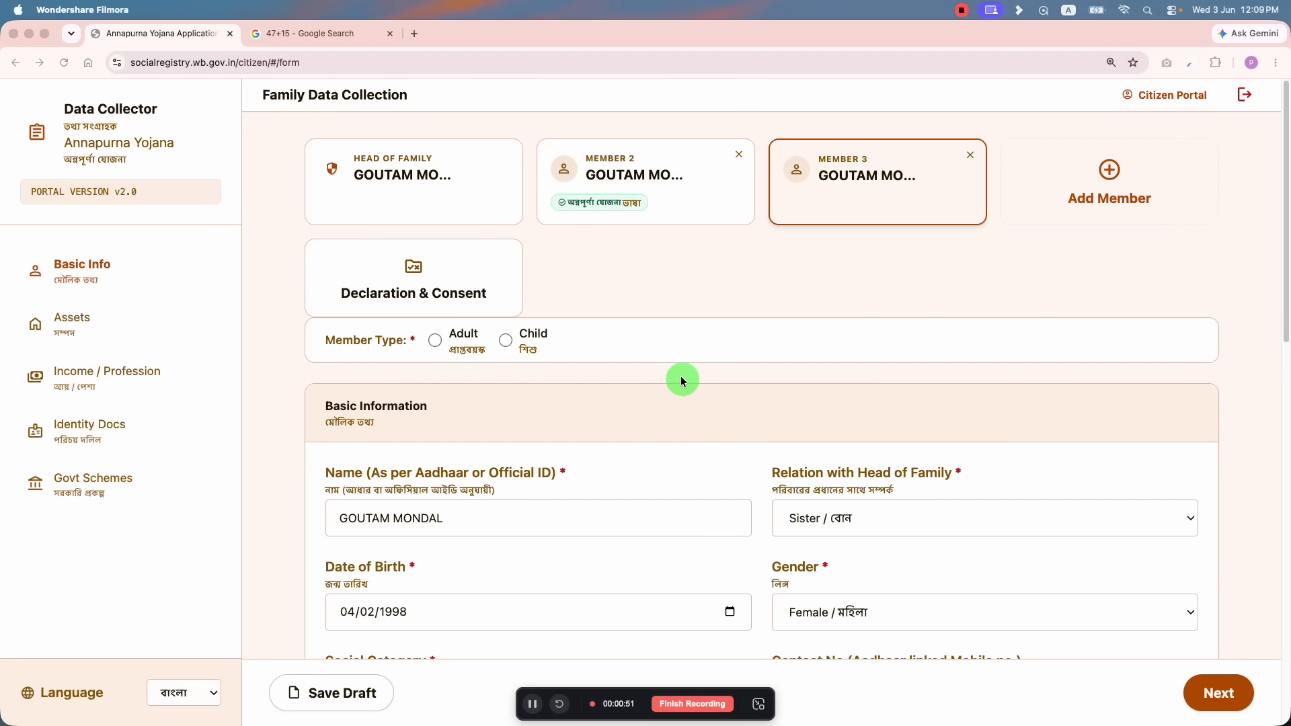
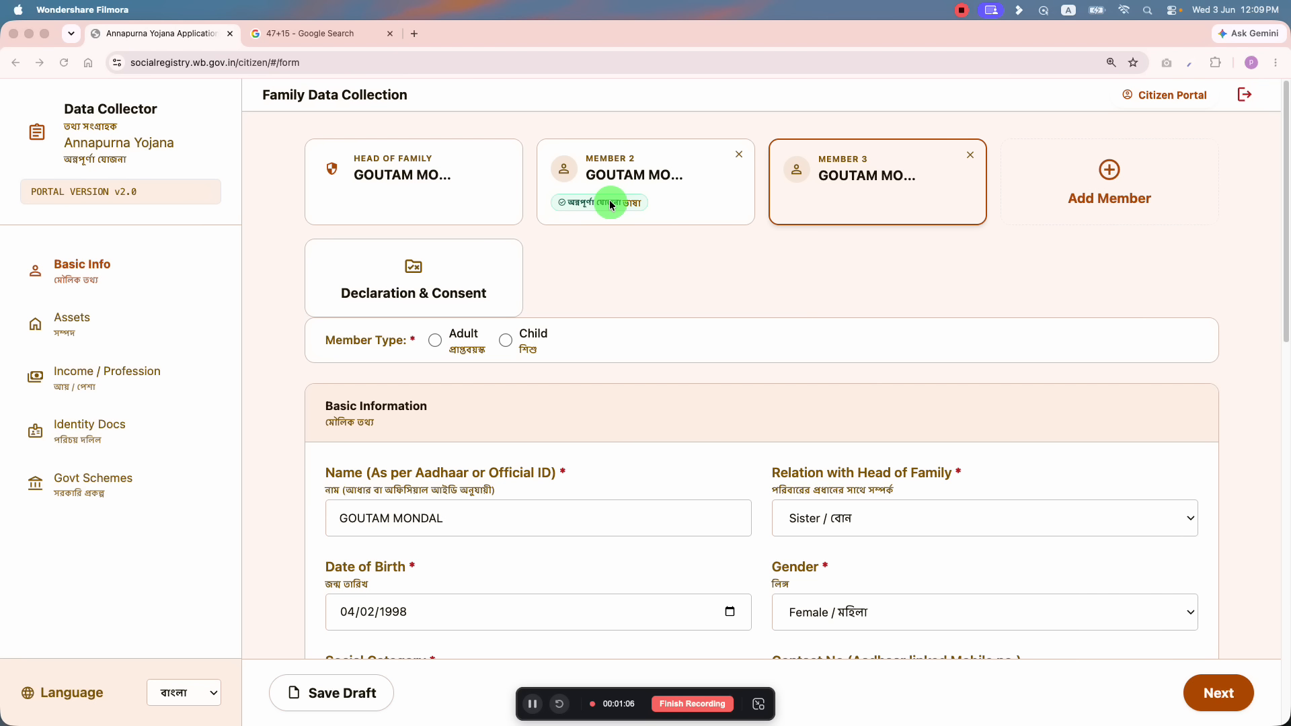
# Step: Set Member 3's 'Applying for Annapurna Yojana?' answer to Yes
pyautogui.scroll(-5, 874, 193)
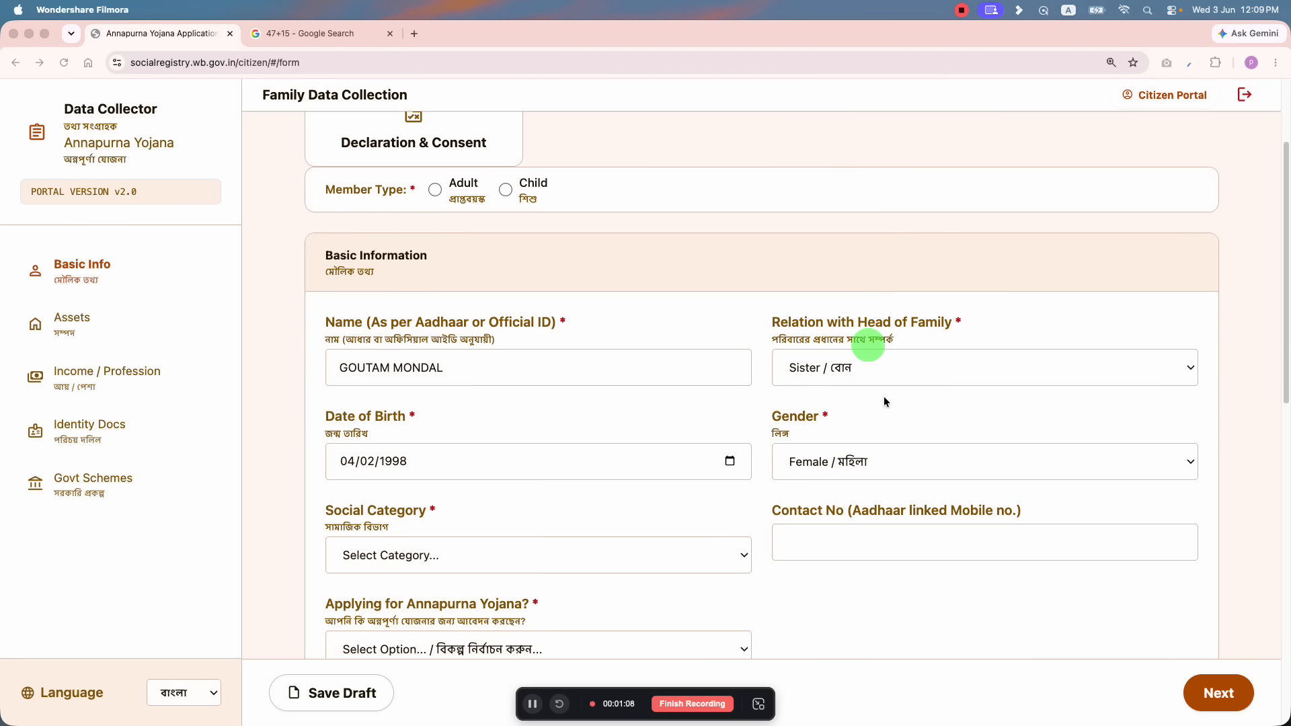
pyautogui.scroll(-2, 838, 432)
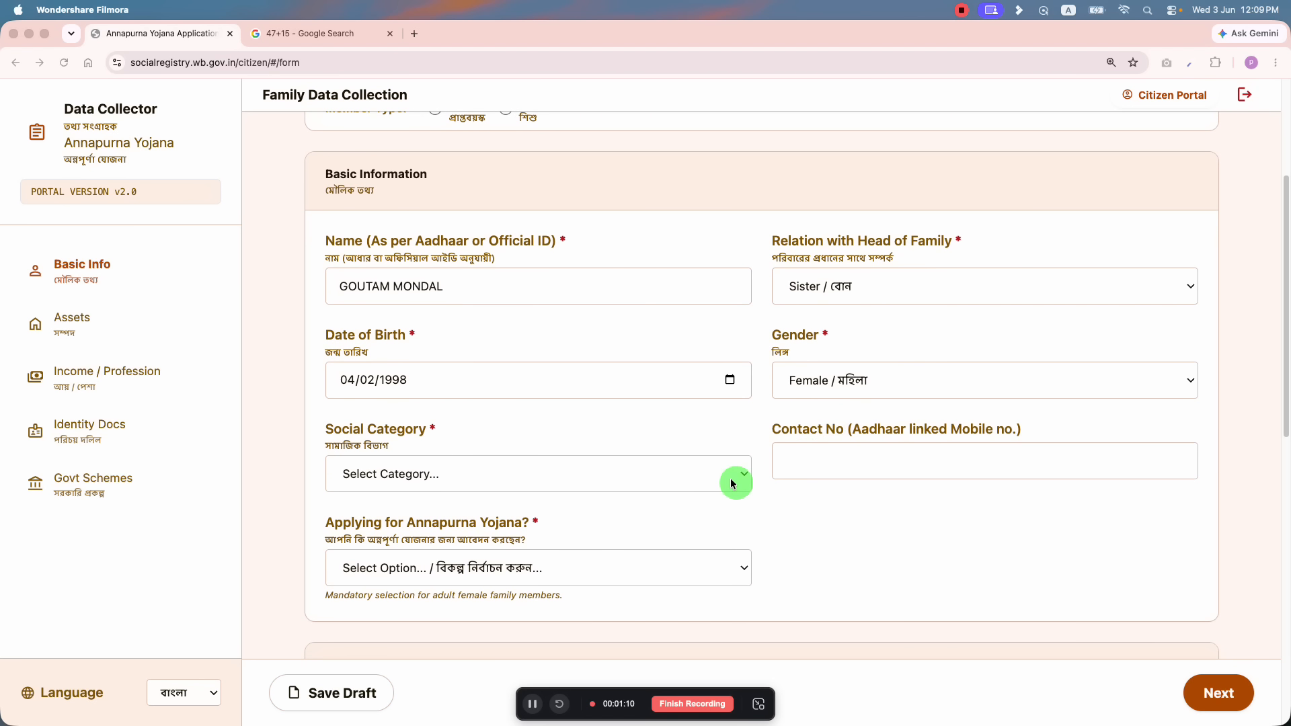
pyautogui.scroll(5, 735, 482)
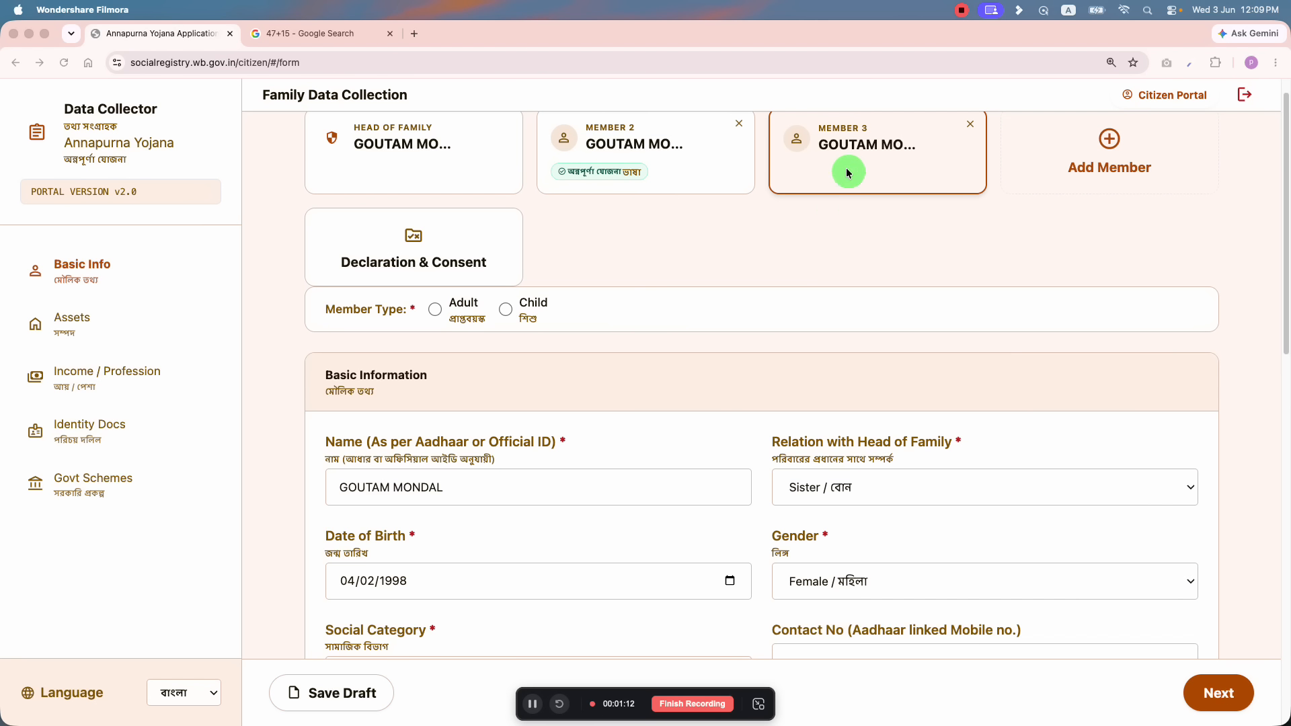
pyautogui.scroll(-5, 658, 397)
pyautogui.scroll(-1, 392, 589)
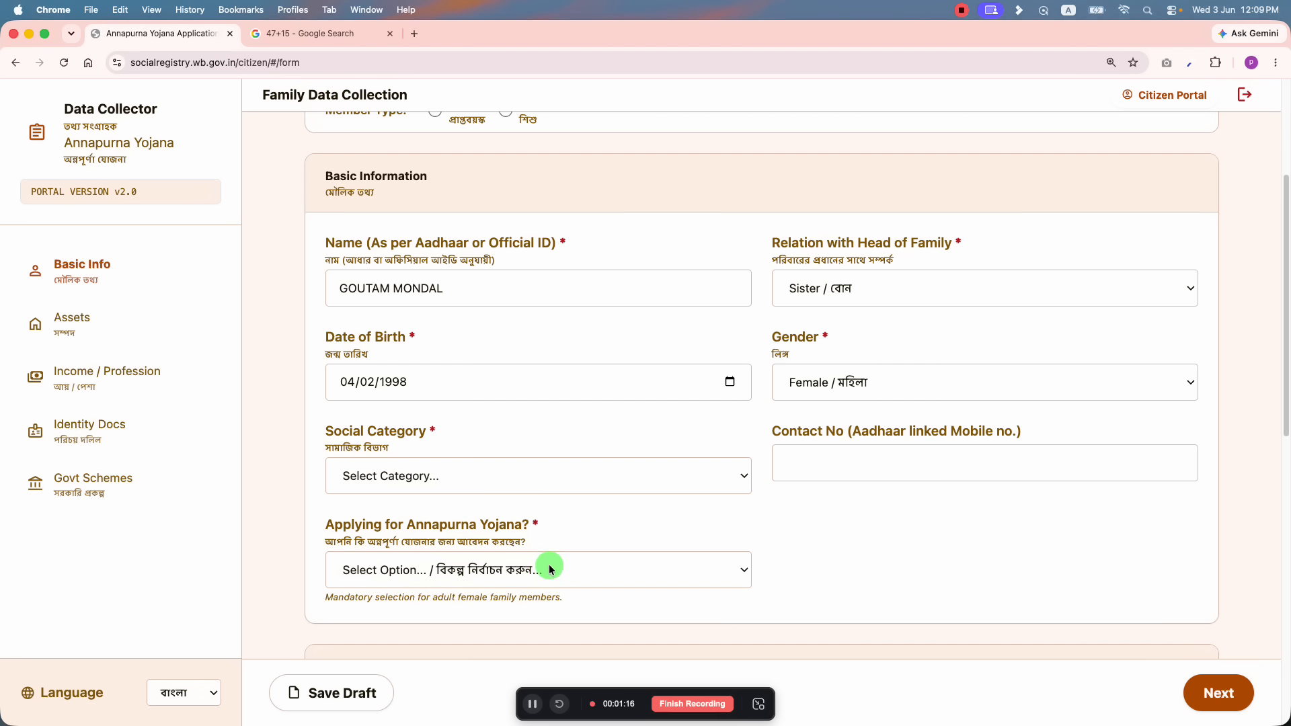
pyautogui.click(471, 570)
pyautogui.click(444, 579)
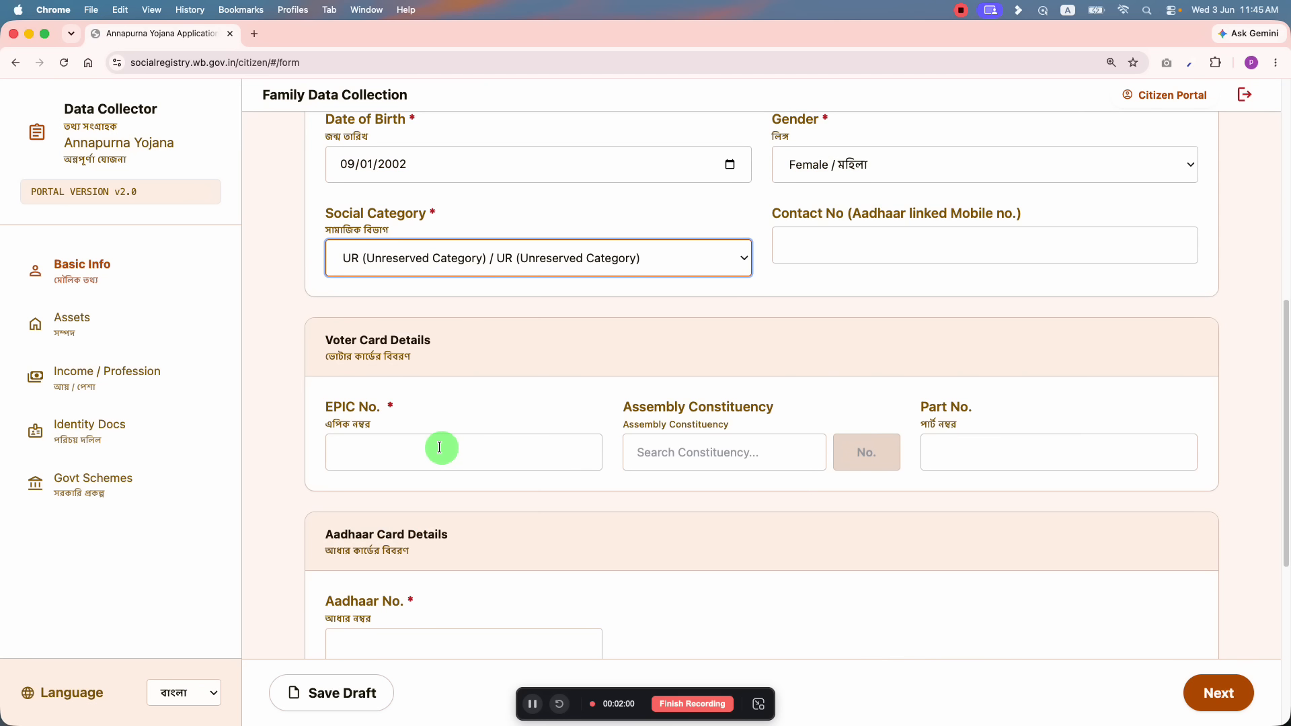
# Step: Set the assembly constituency to 100 - Habra with voter part number 85
pyautogui.click(390, 416)
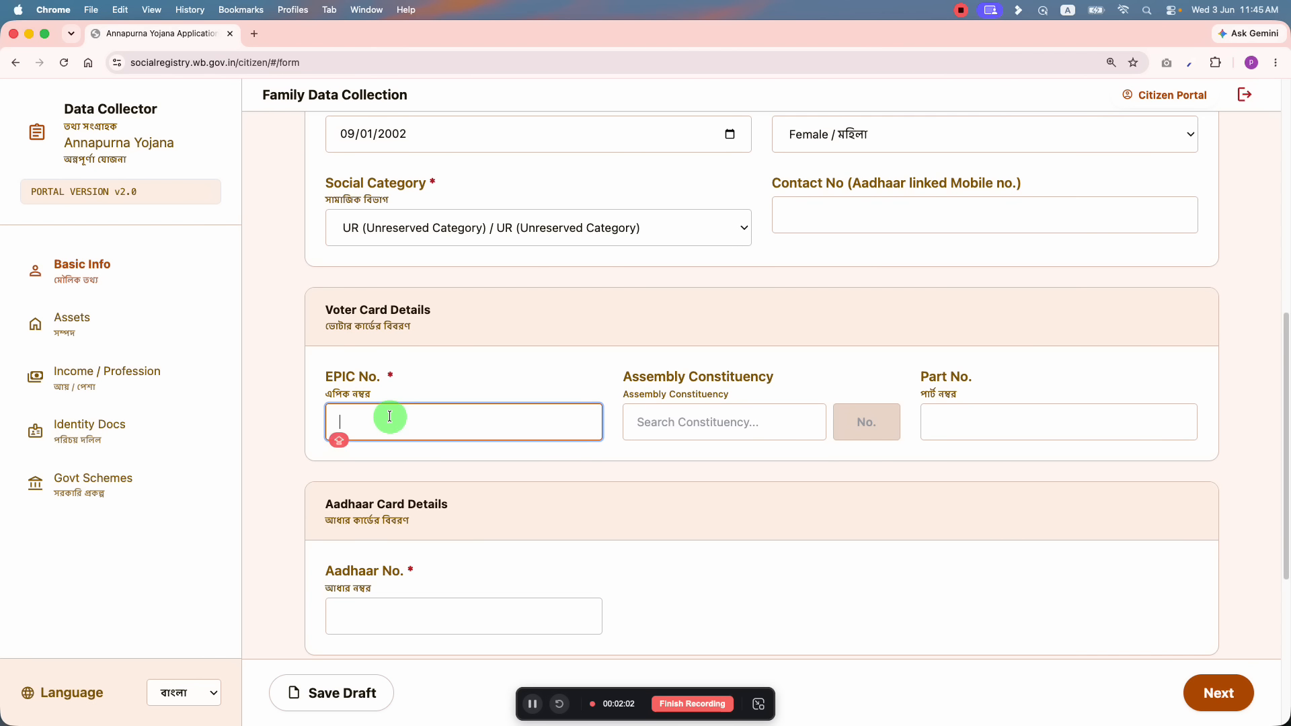
pyautogui.click(792, 422)
pyautogui.write('HABR')
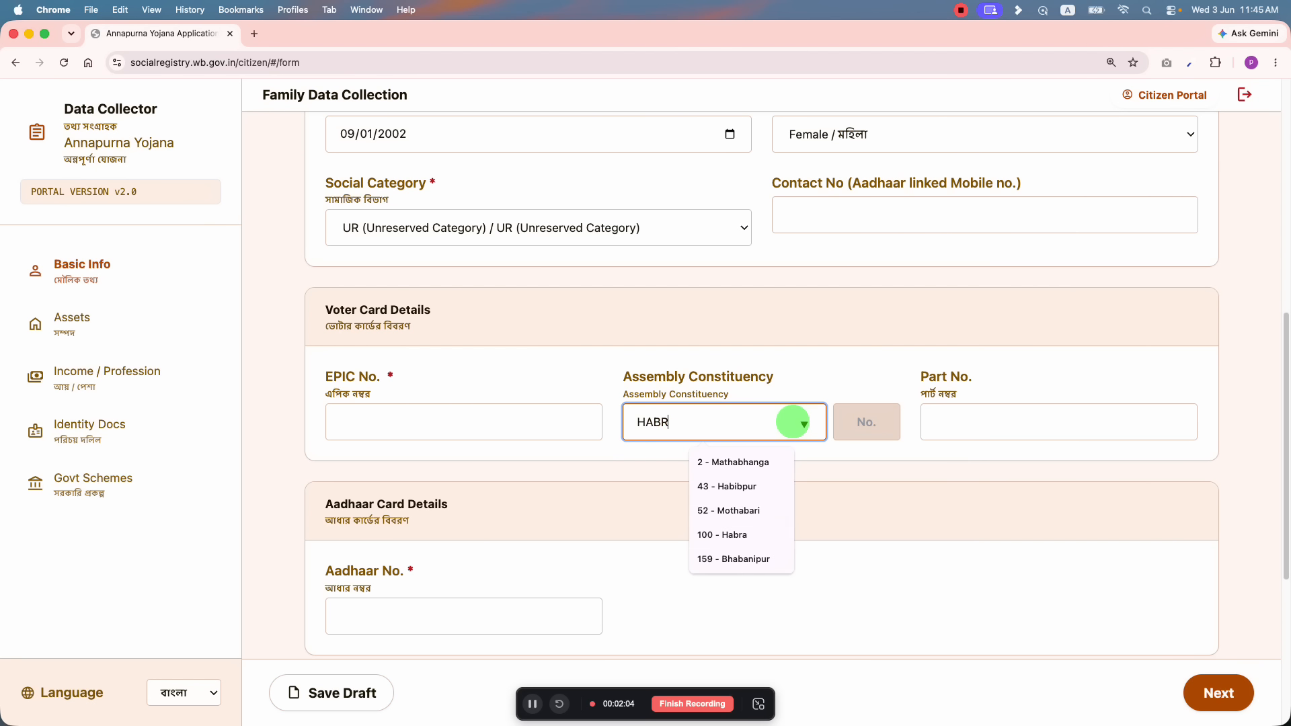
pyautogui.click(753, 466)
pyautogui.click(974, 433)
pyautogui.write('8')
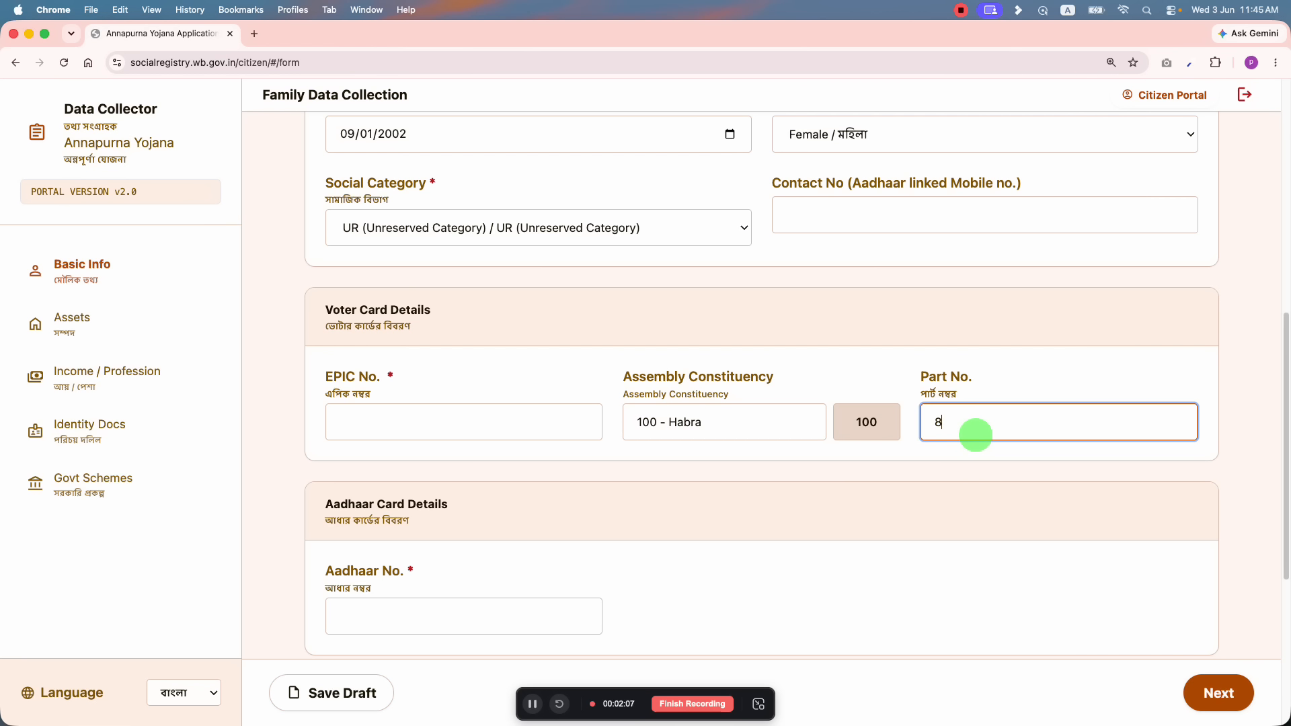
pyautogui.write('5')
pyautogui.click(598, 501)
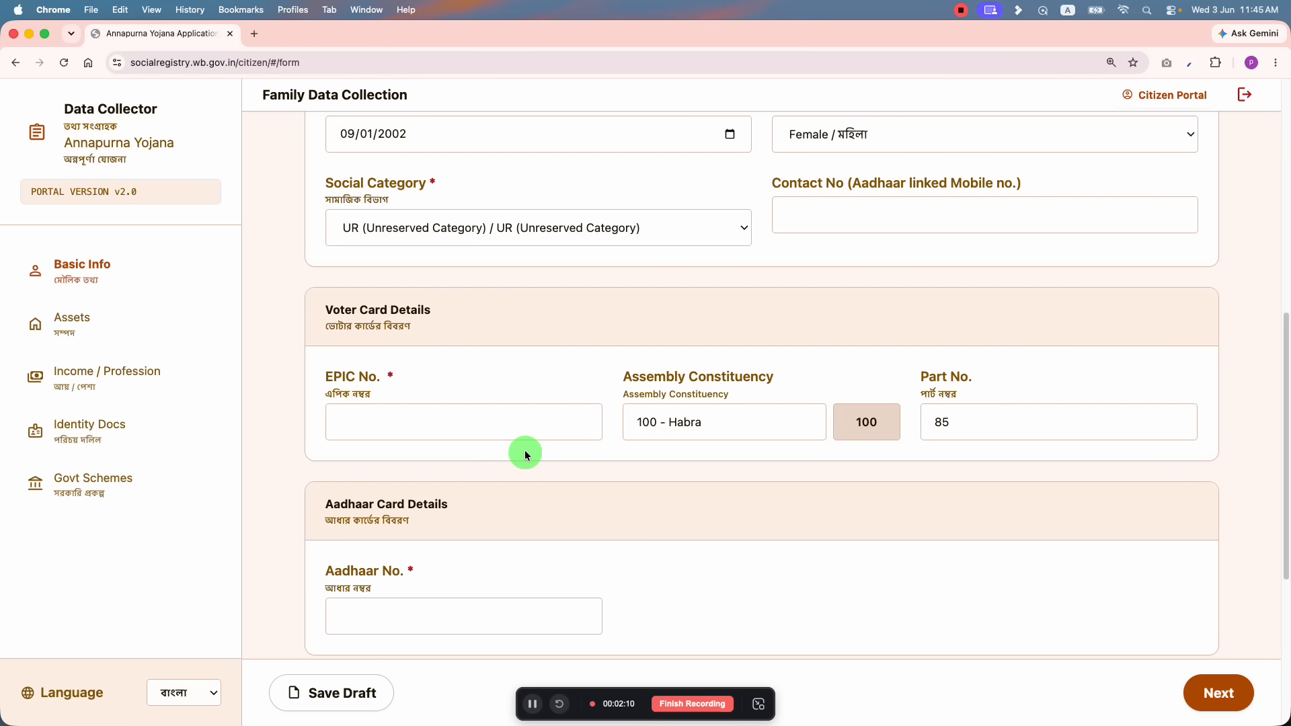
# Step: Select bank IFSC IDIB000A602 so the Indian Bank branch details fill in
pyautogui.scroll(-3, 551, 437)
pyautogui.scroll(-5, 430, 437)
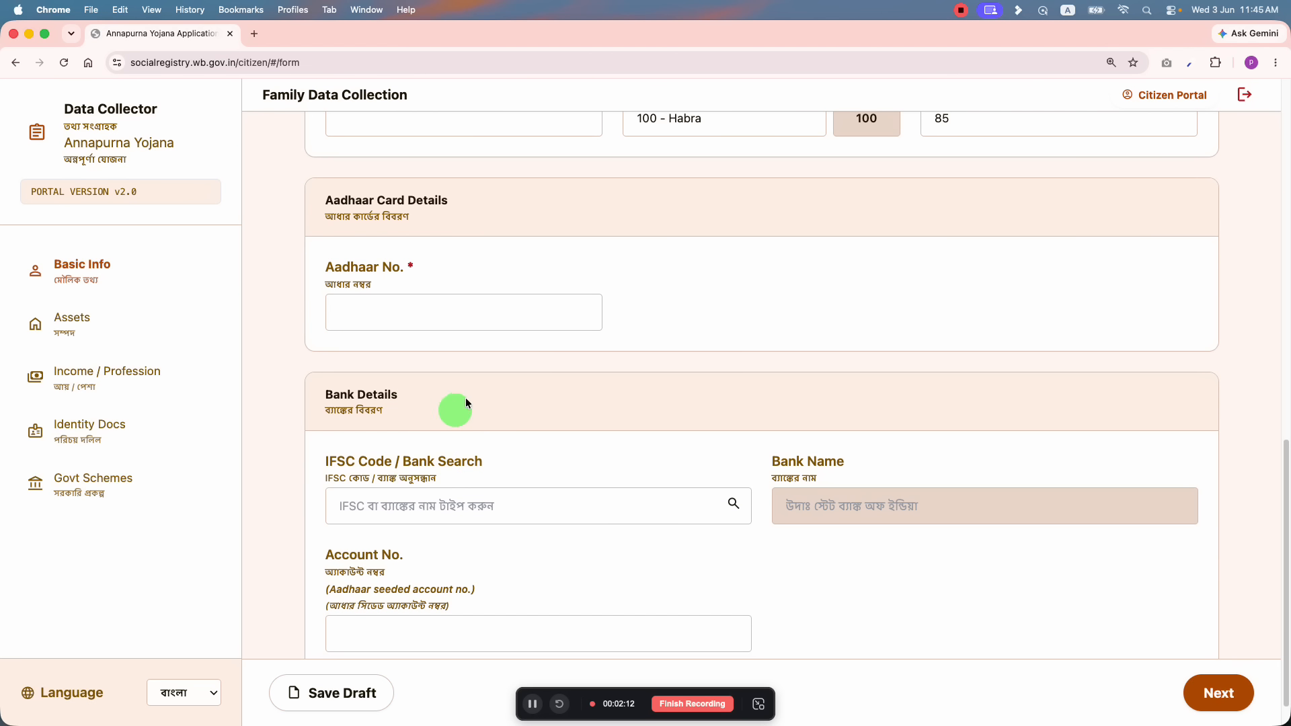
pyautogui.scroll(-1, 498, 410)
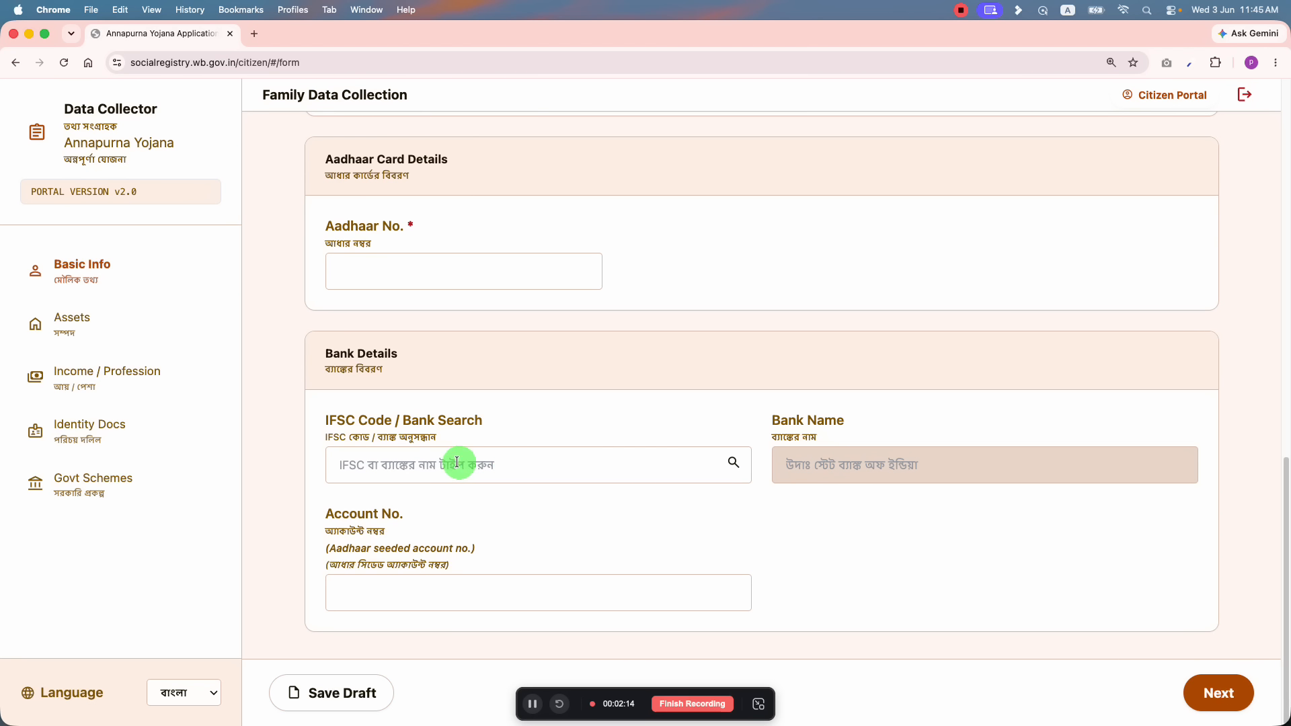
pyautogui.click(495, 463)
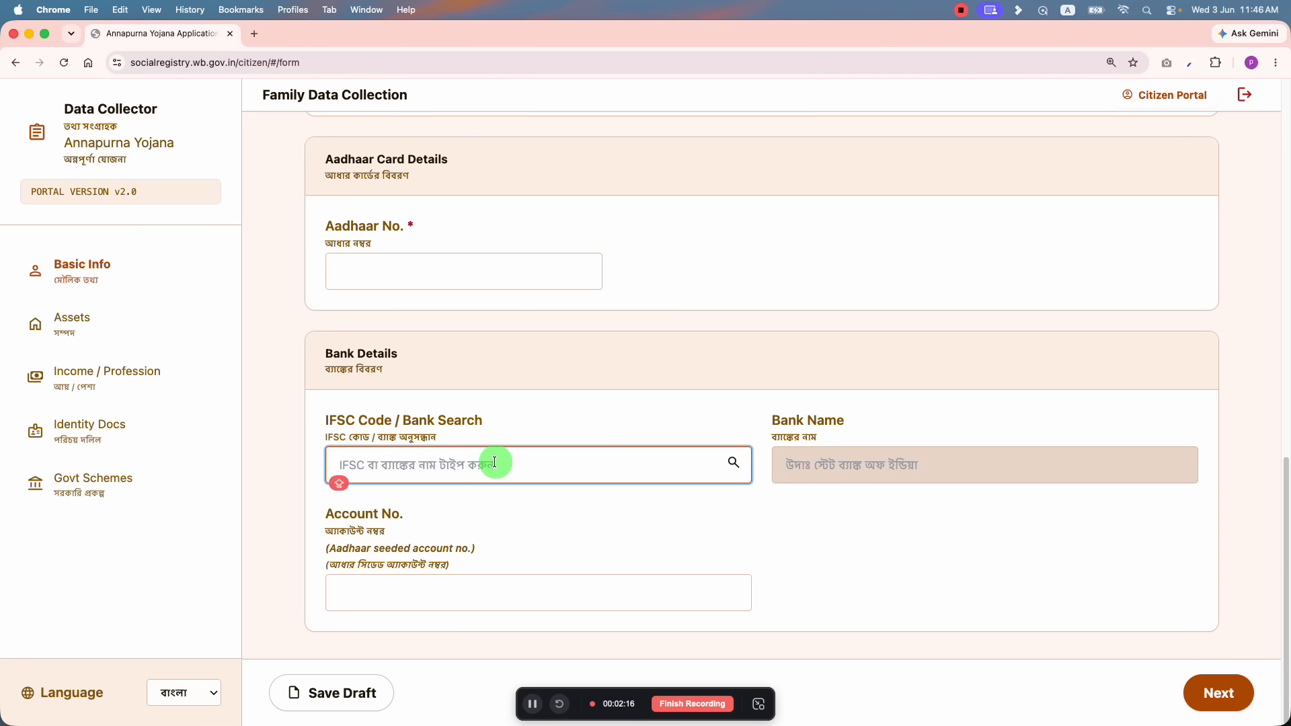
pyautogui.write('IDIB000A602')
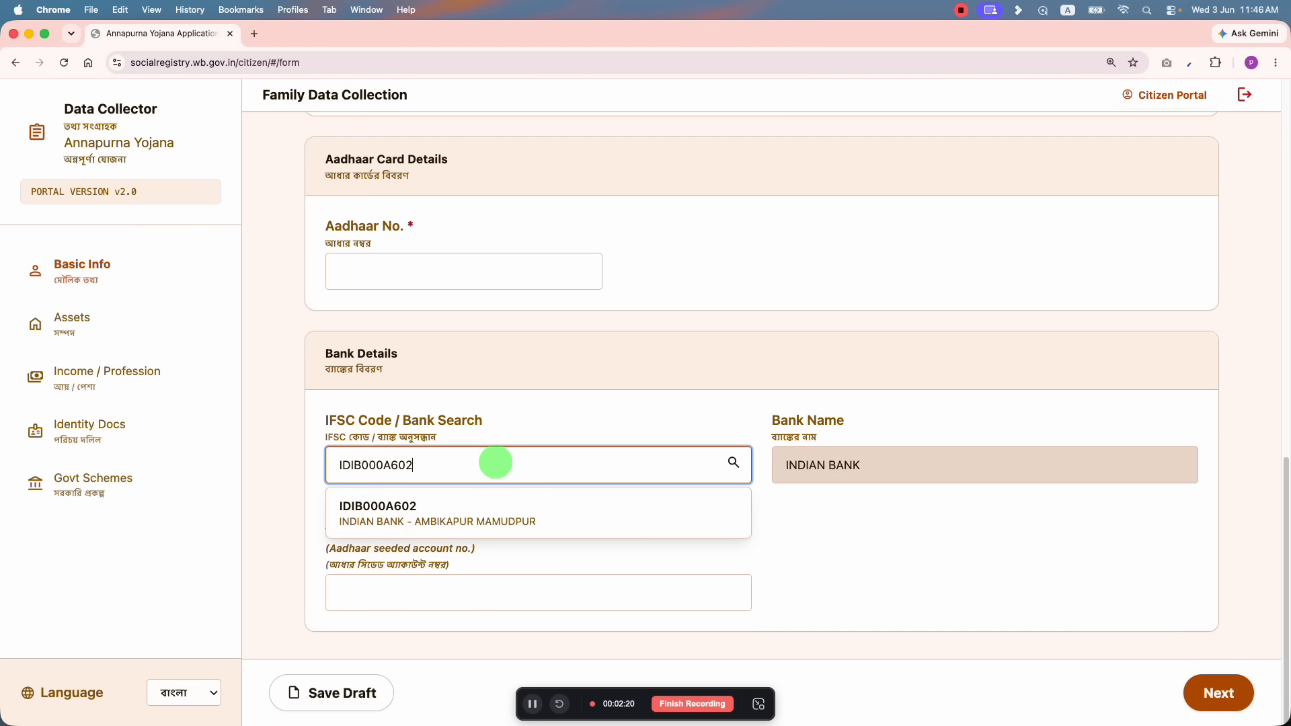
pyautogui.click(478, 519)
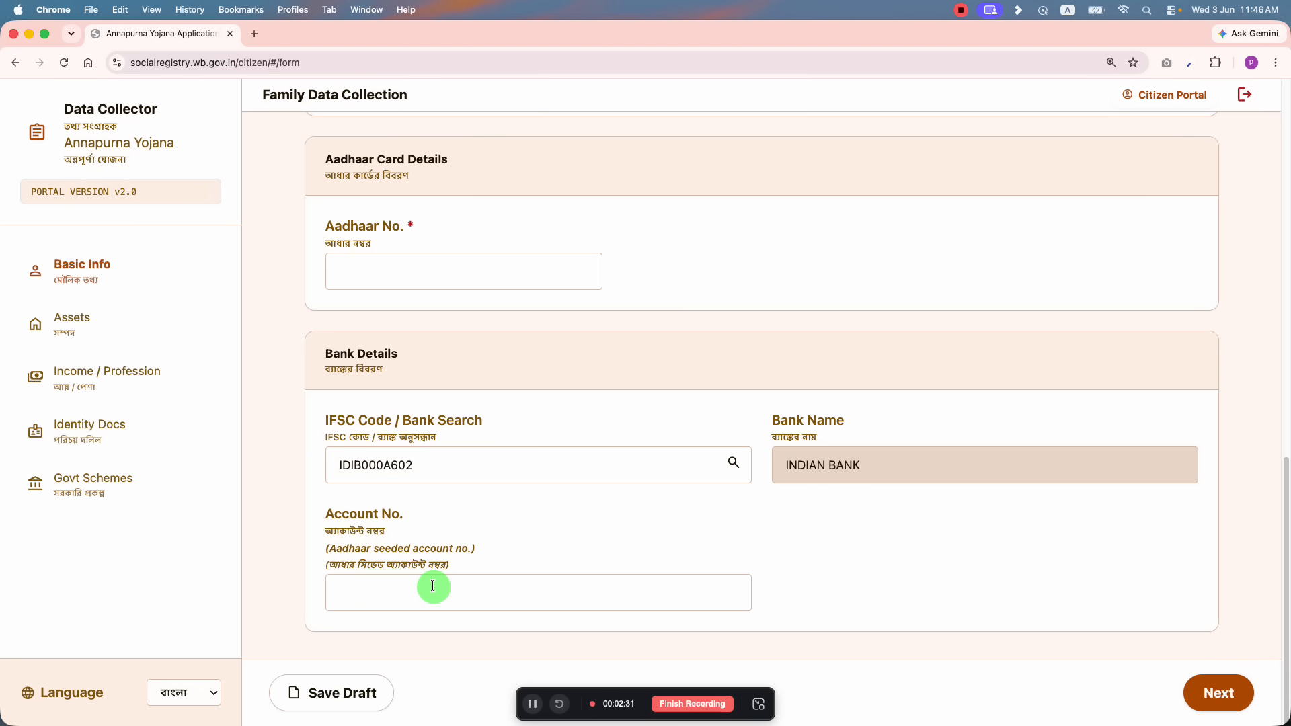
# Step: Scroll up and down the form toward the Add Member control for a new Member 3
pyautogui.scroll(15, 432, 587)
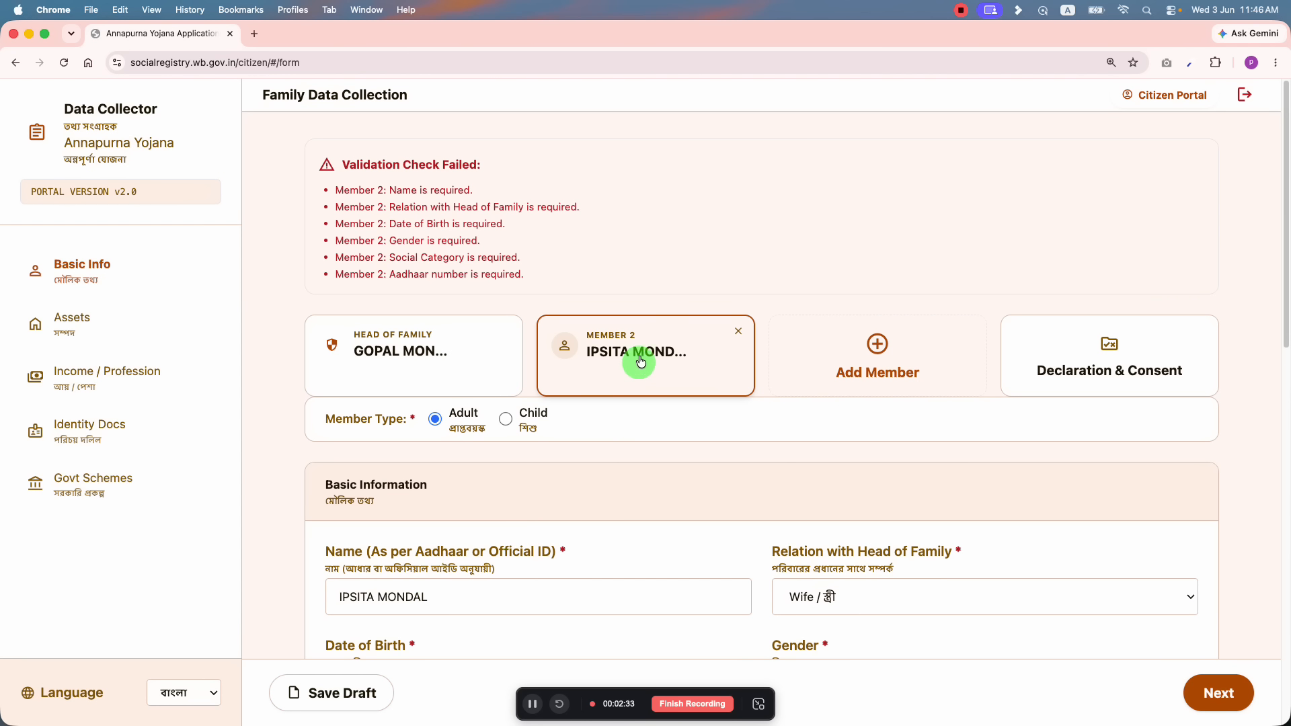
pyautogui.scroll(-15, 613, 418)
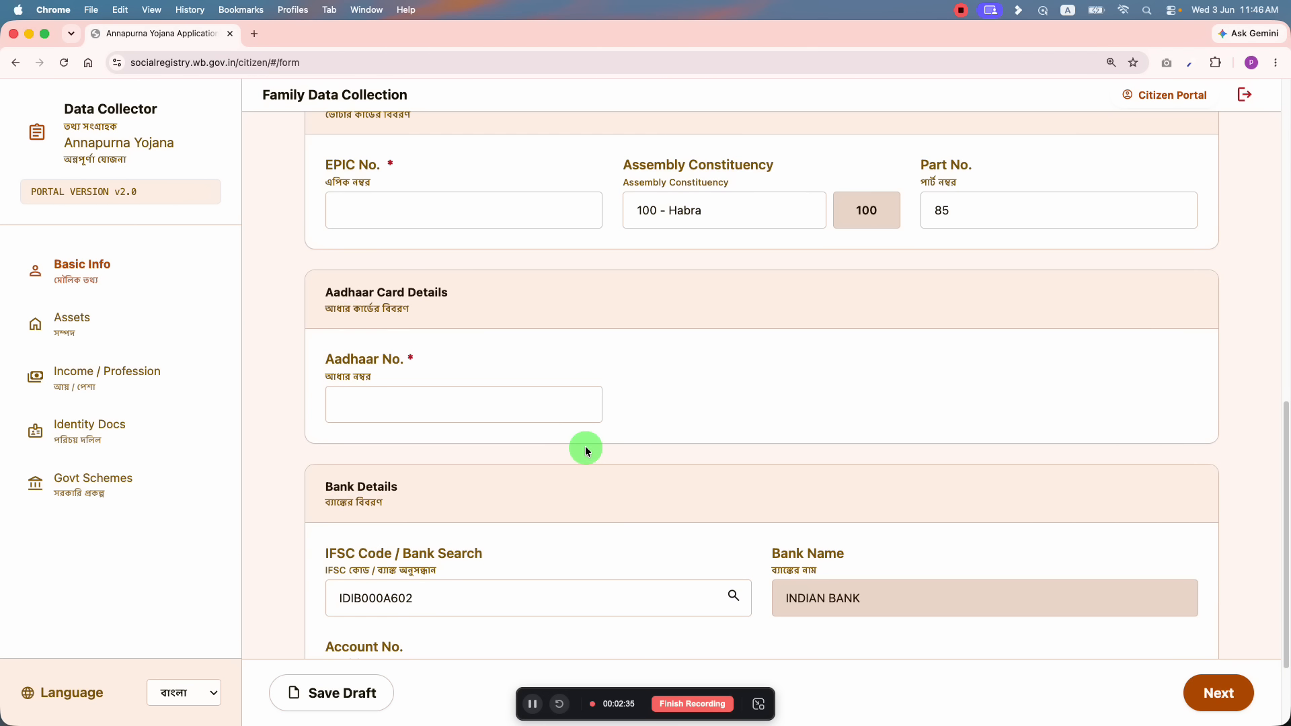
pyautogui.scroll(15, 585, 451)
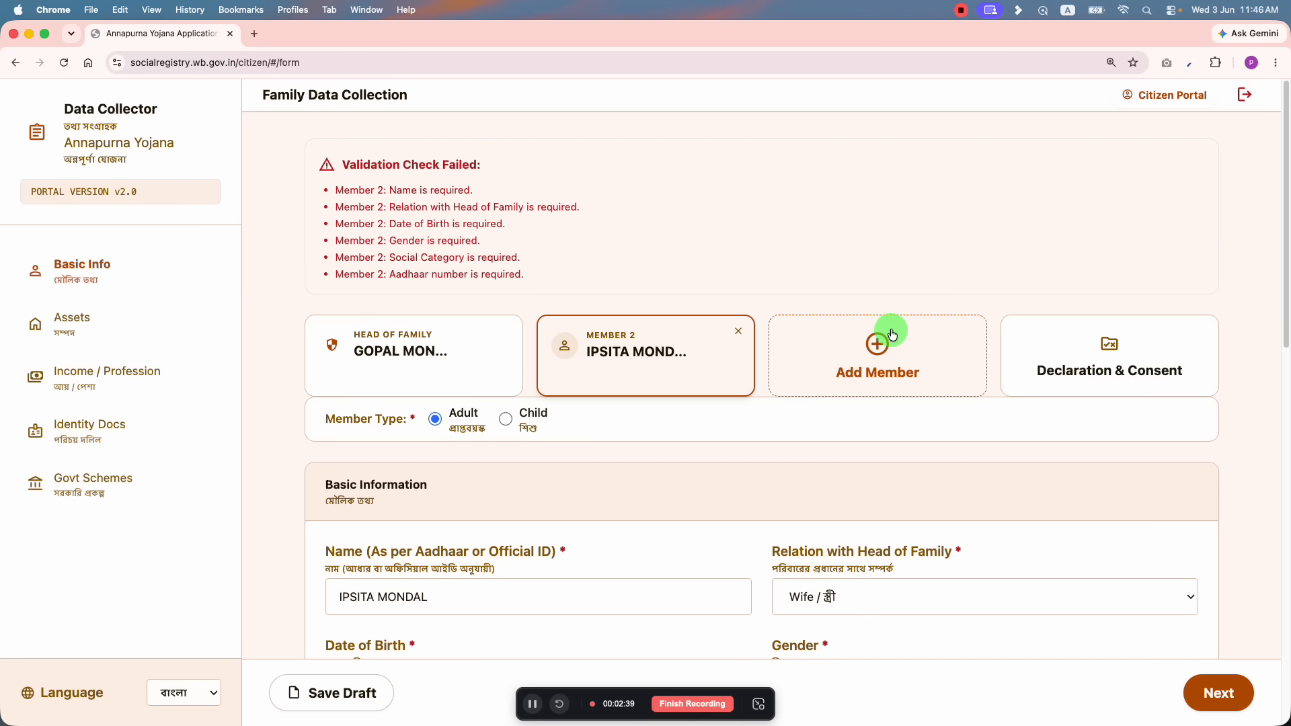
pyautogui.scroll(-6, 723, 445)
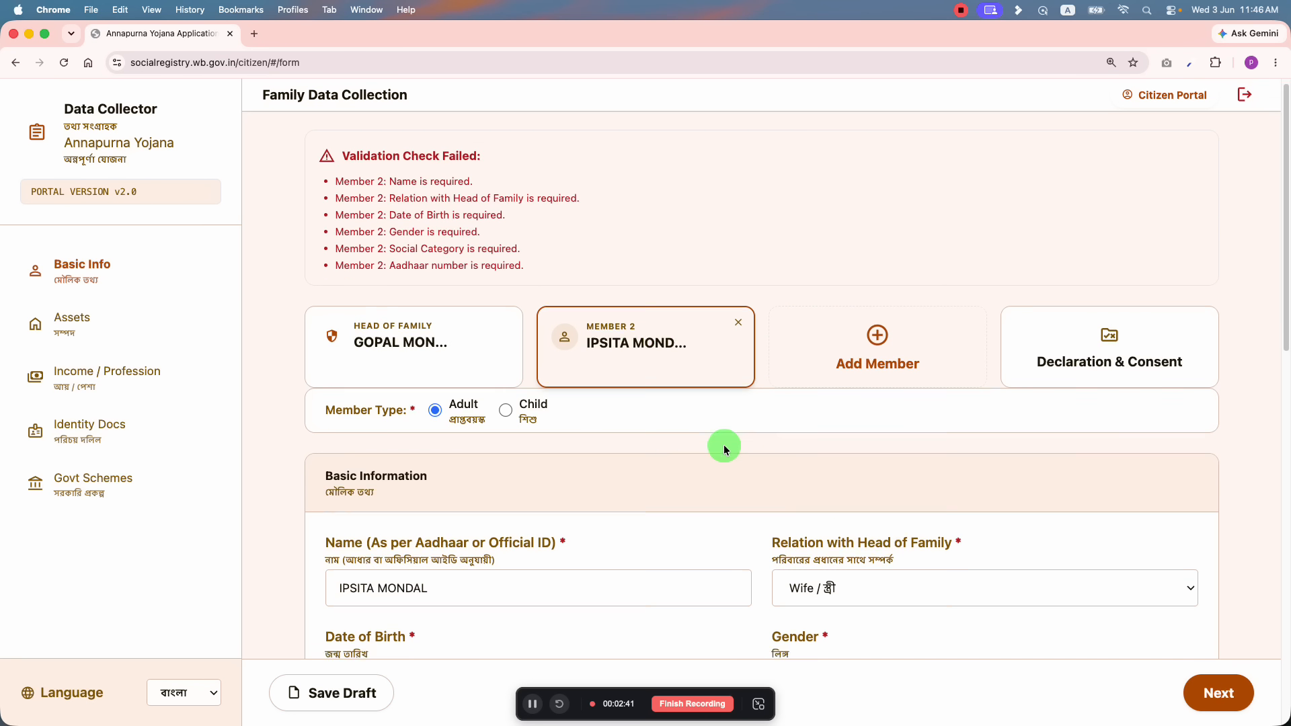
pyautogui.scroll(6, 699, 417)
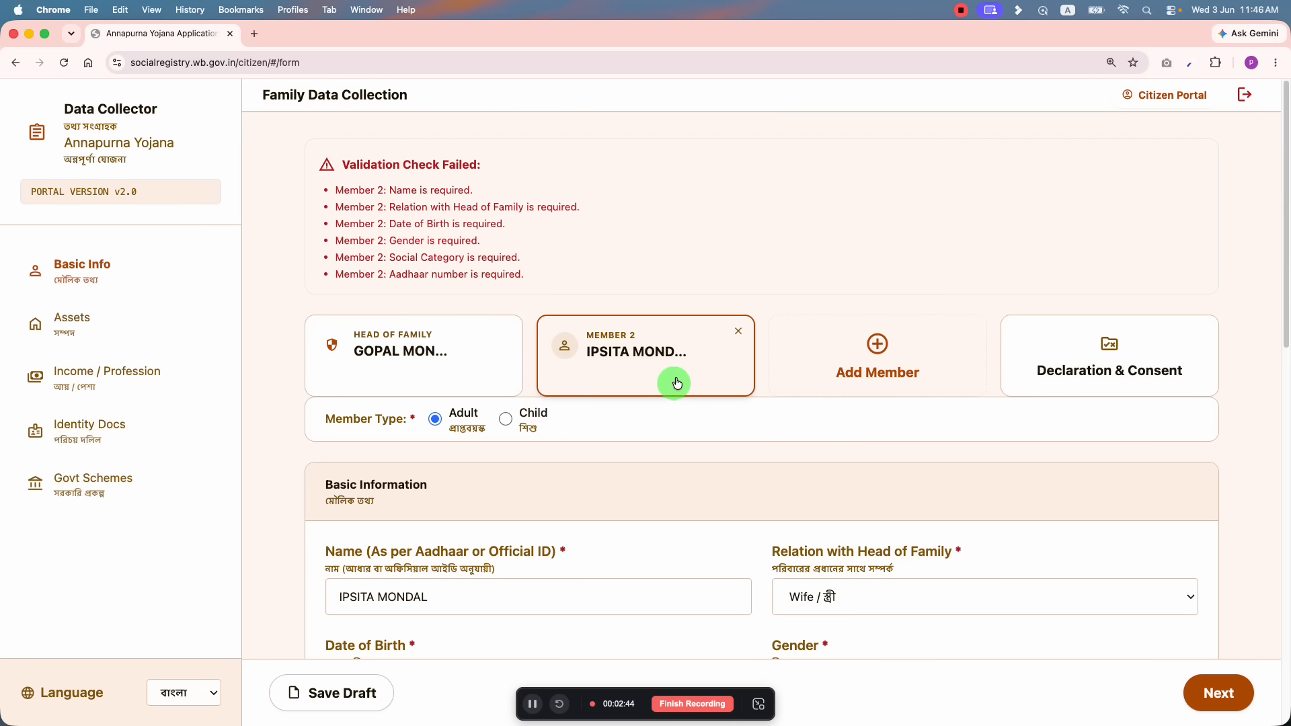
pyautogui.scroll(-1, 666, 470)
pyautogui.scroll(-2, 669, 479)
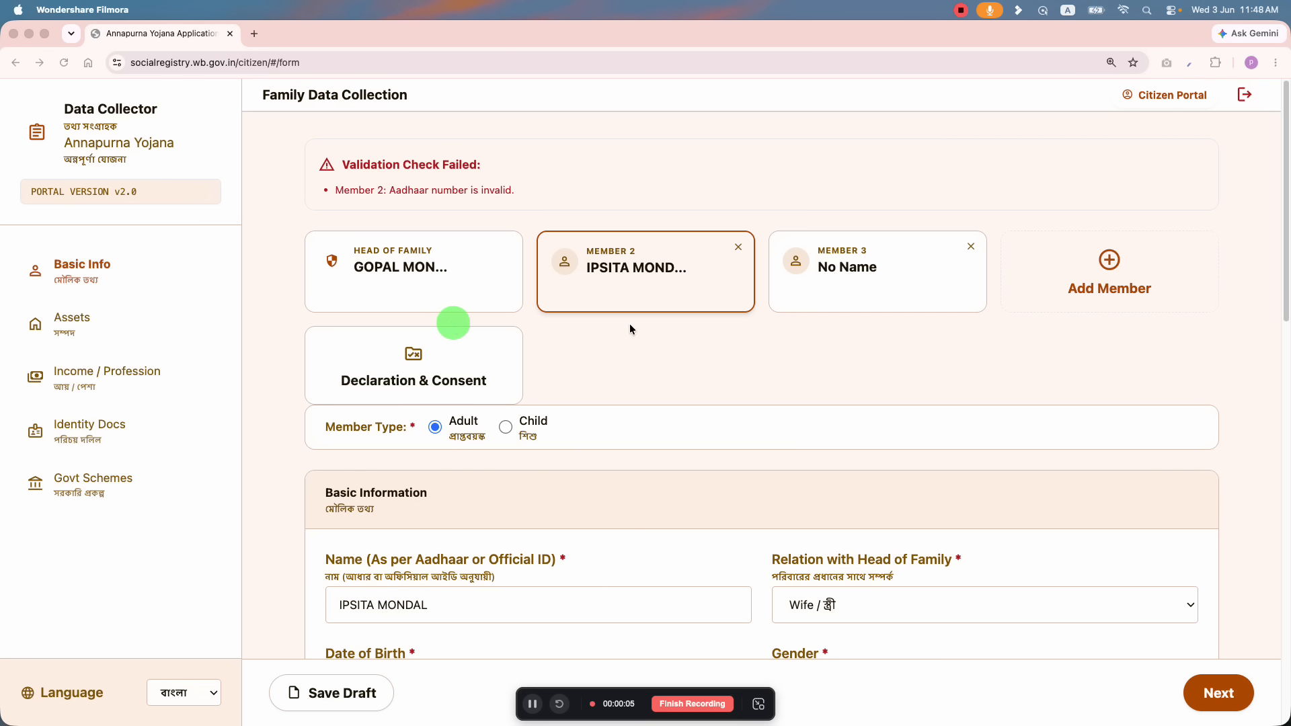
# Step: Open Member 3's form, mark them as an adult, and set relation to Daughter
pyautogui.click(793, 295)
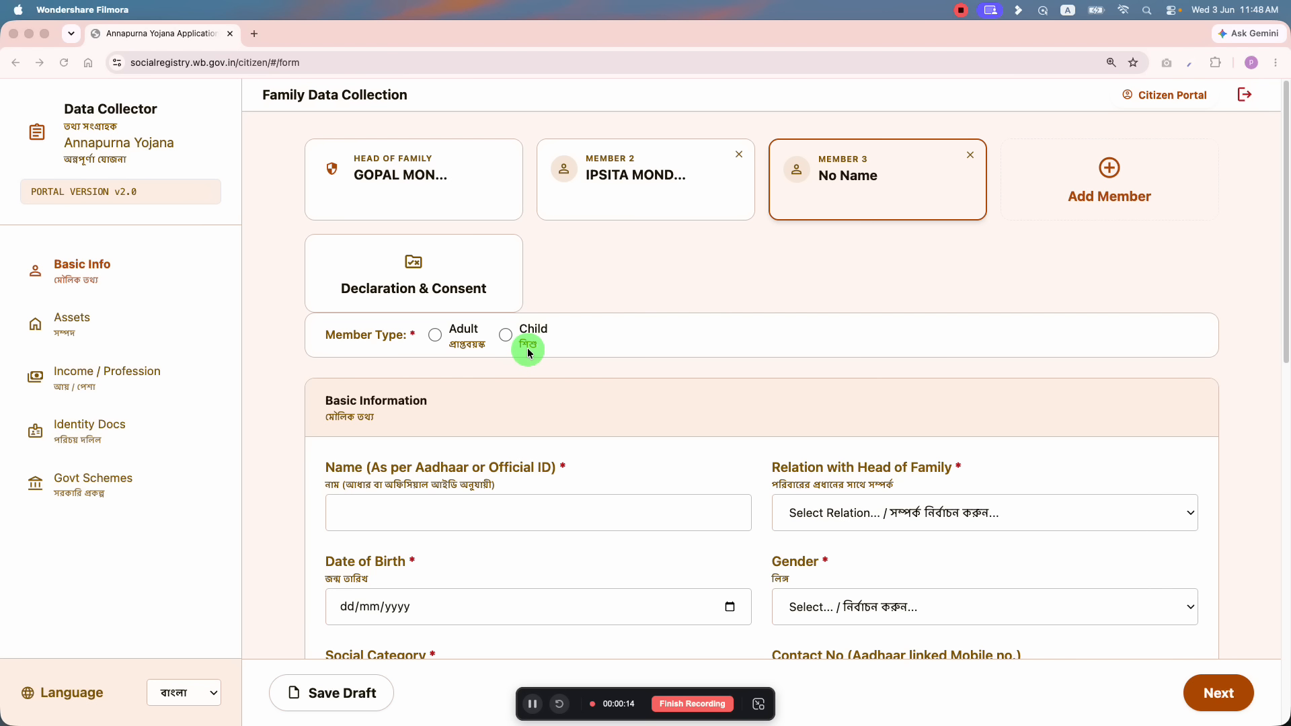
pyautogui.click(441, 338)
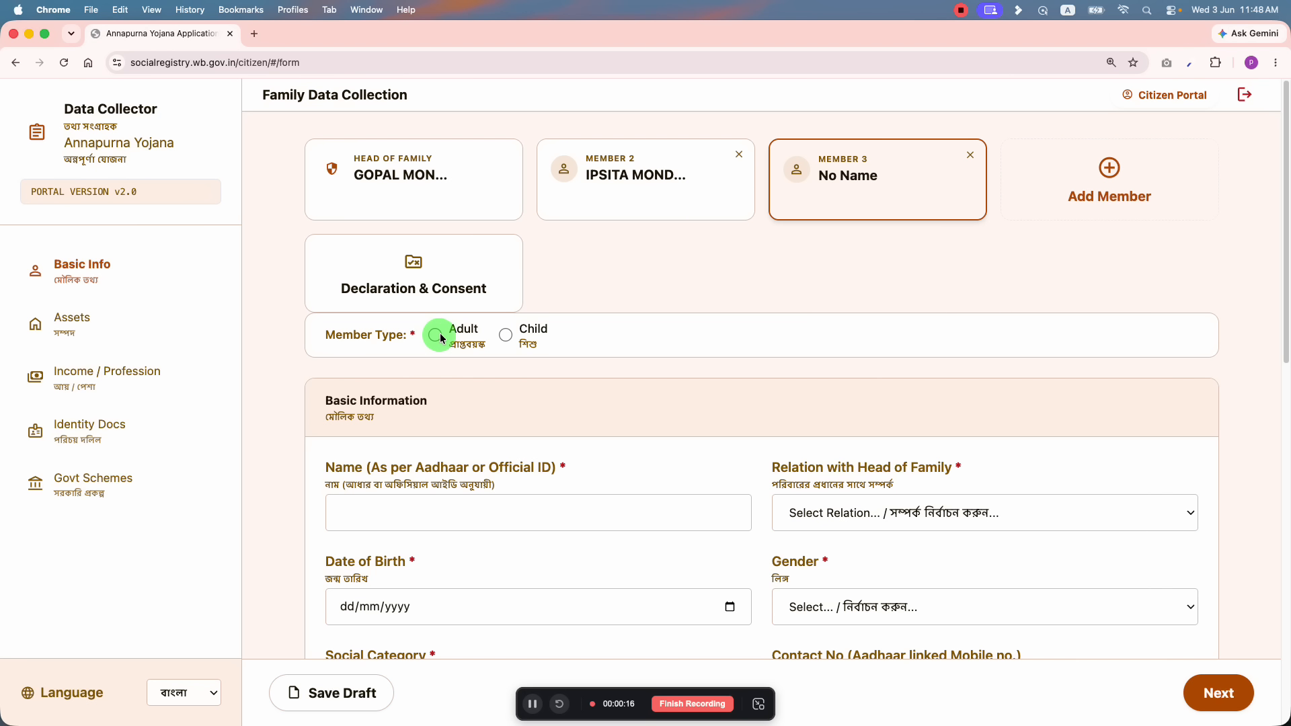
pyautogui.click(441, 338)
pyautogui.scroll(-1, 538, 347)
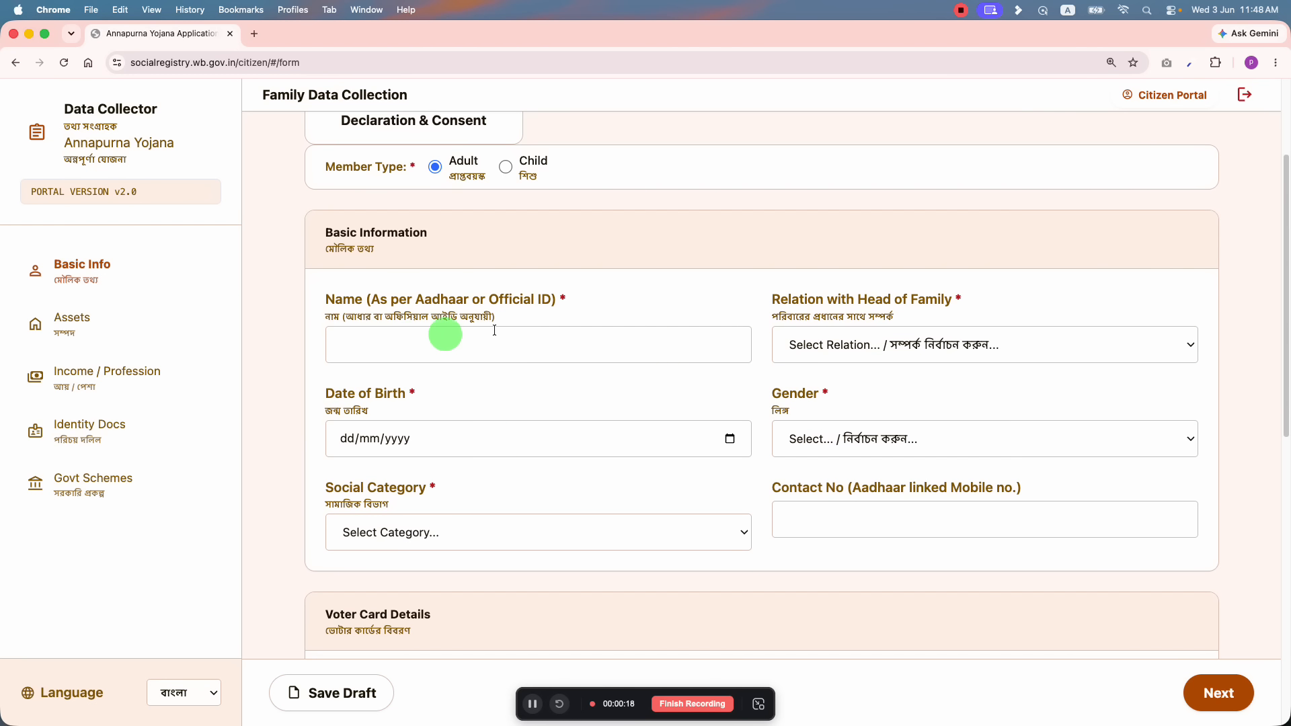
pyautogui.click(412, 338)
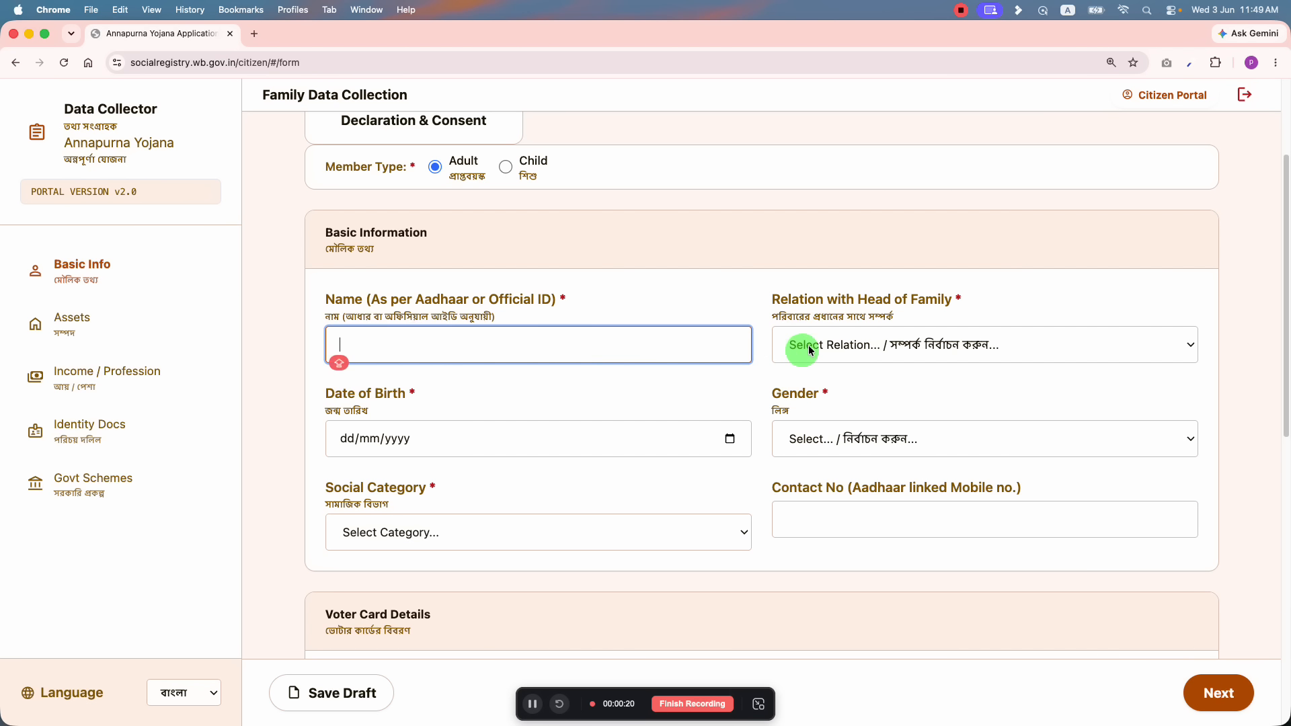
pyautogui.click(802, 346)
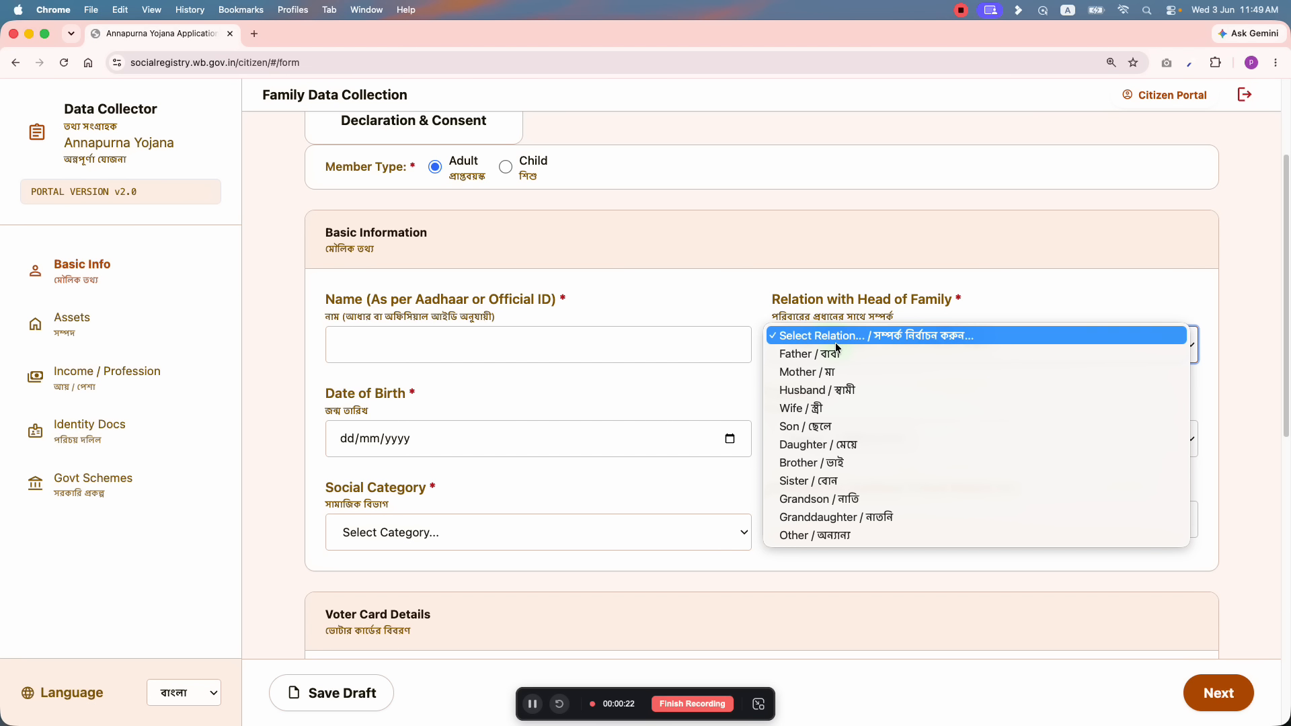
pyautogui.click(823, 447)
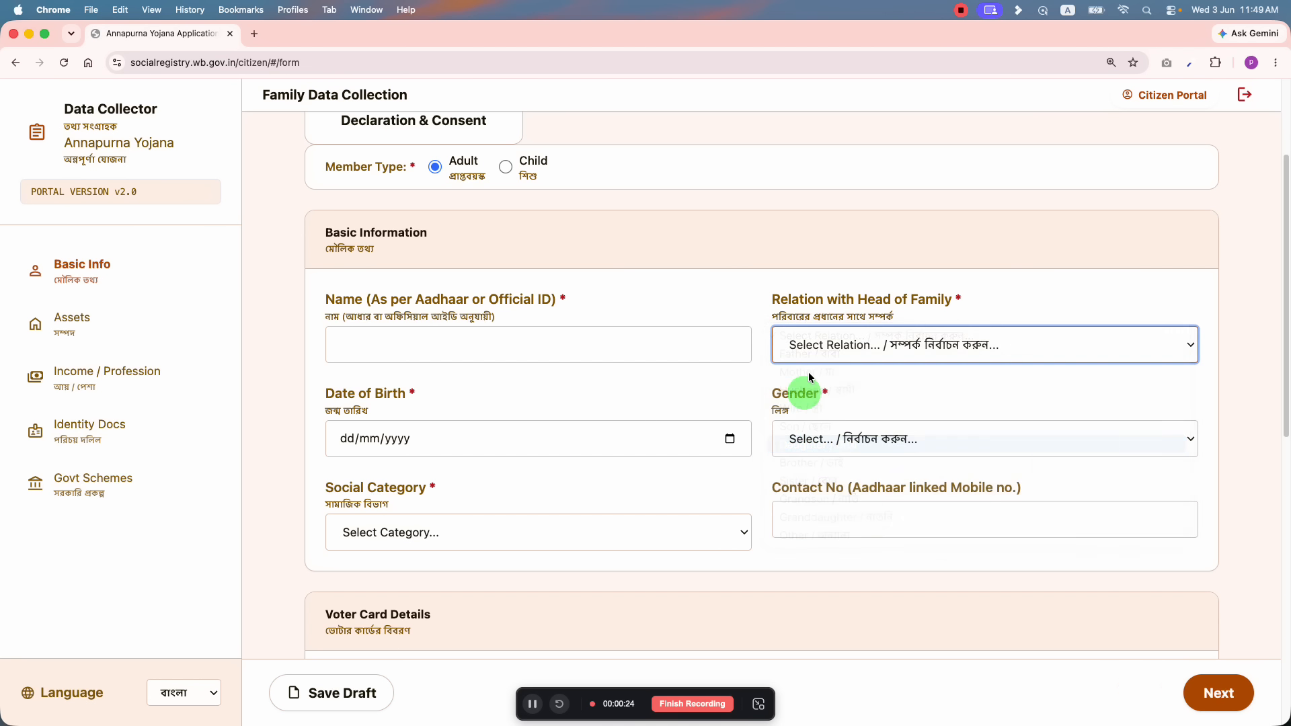
# Step: Set Member 3's gender to Female and social category to UR
pyautogui.scroll(5, 733, 235)
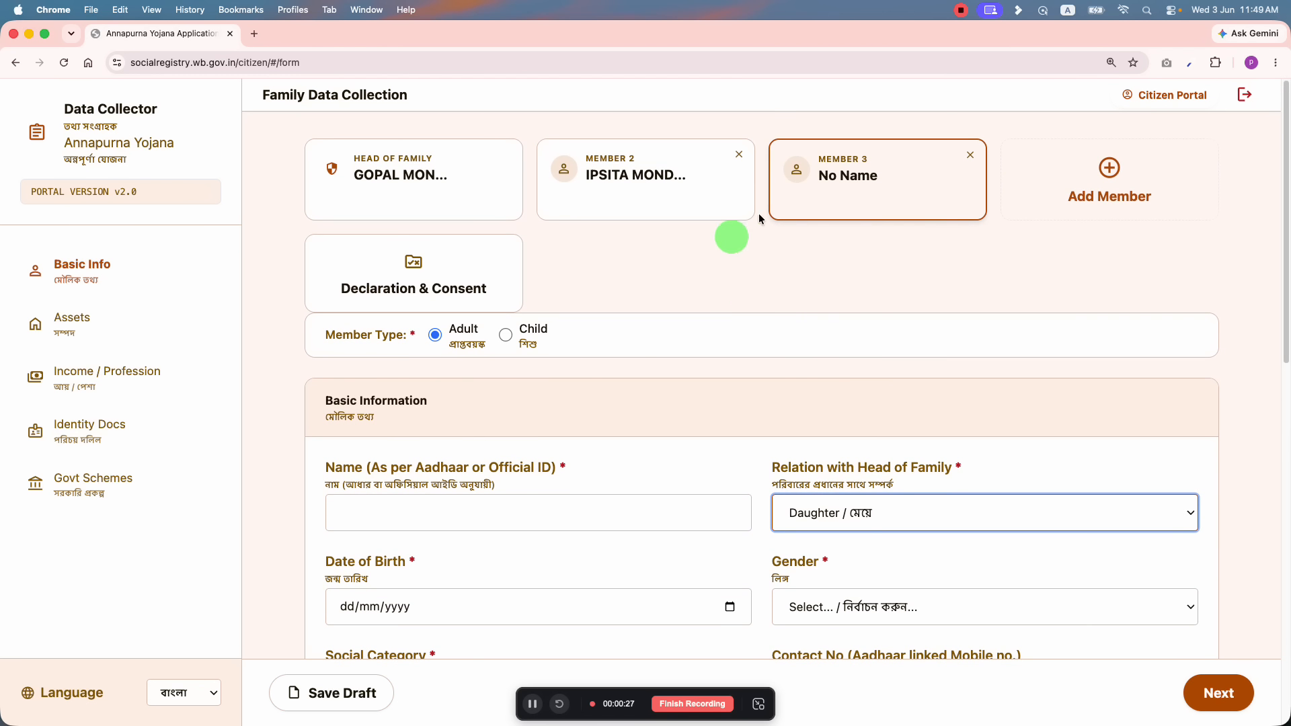
pyautogui.scroll(-5, 870, 397)
pyautogui.click(454, 437)
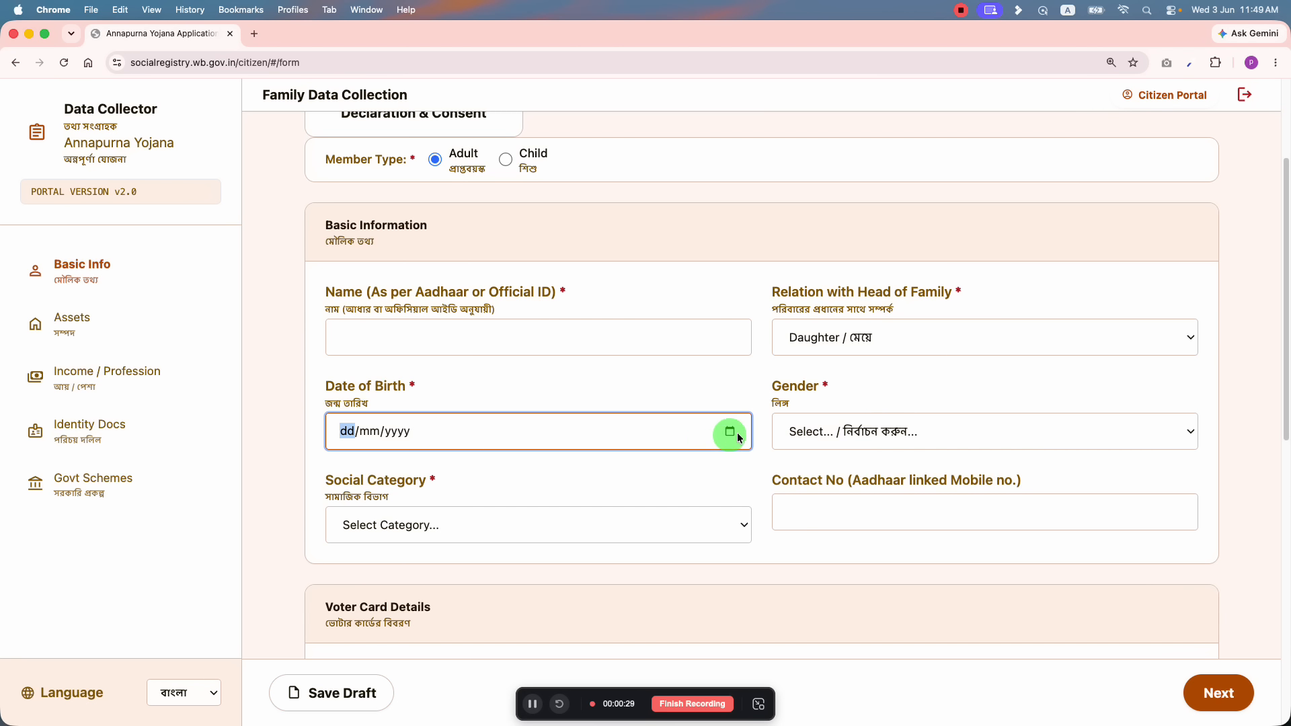
pyautogui.click(854, 438)
pyautogui.click(846, 460)
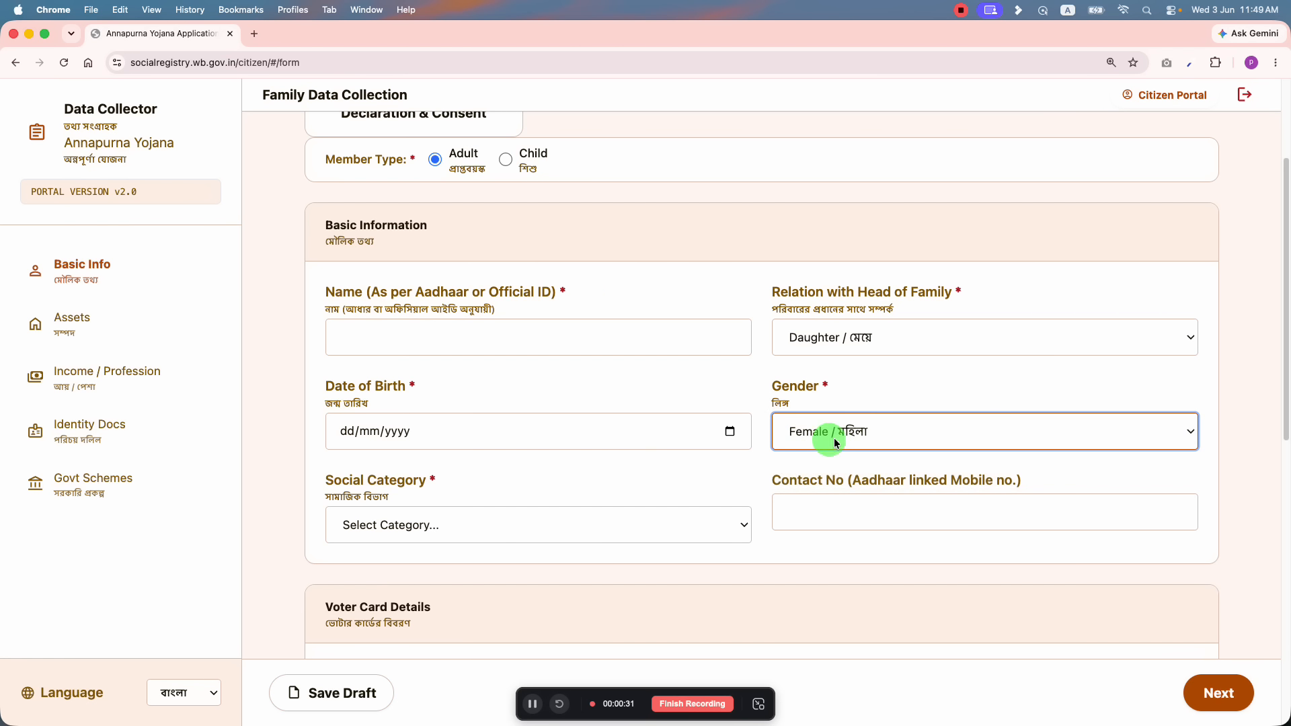
pyautogui.scroll(-1, 672, 471)
pyautogui.click(403, 498)
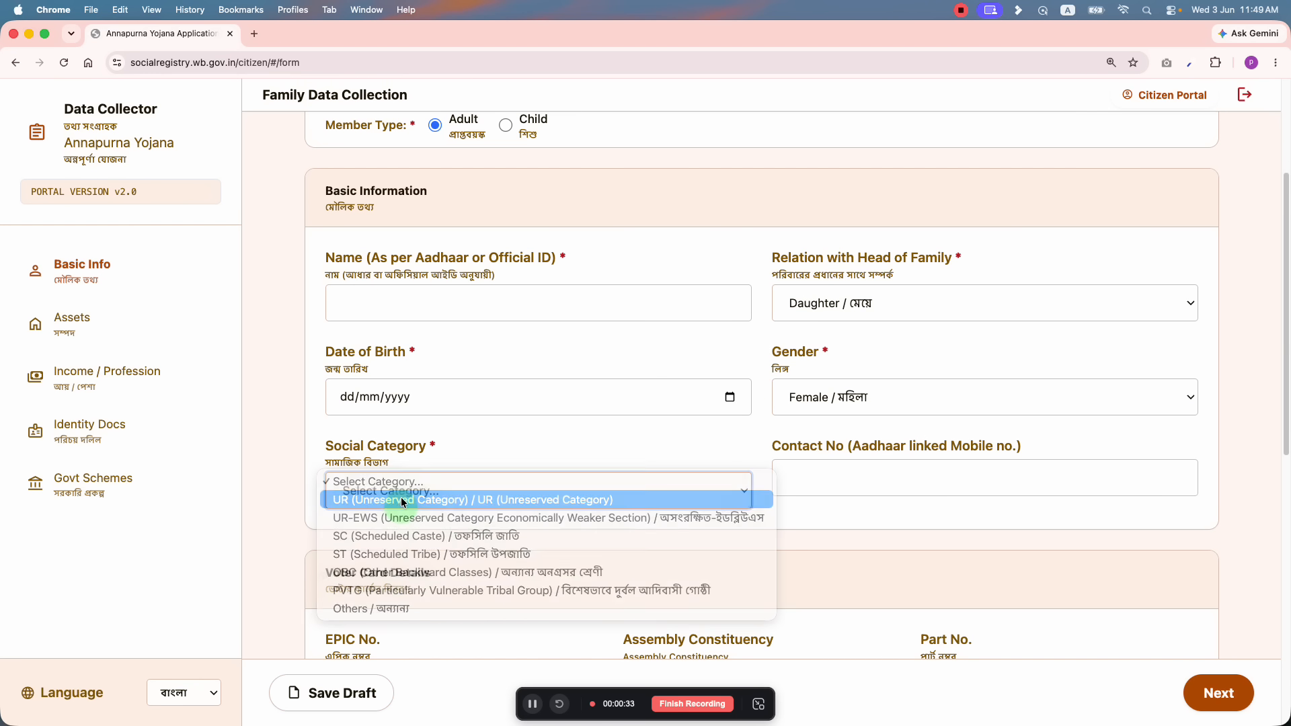
pyautogui.click(404, 501)
pyautogui.scroll(-1, 807, 458)
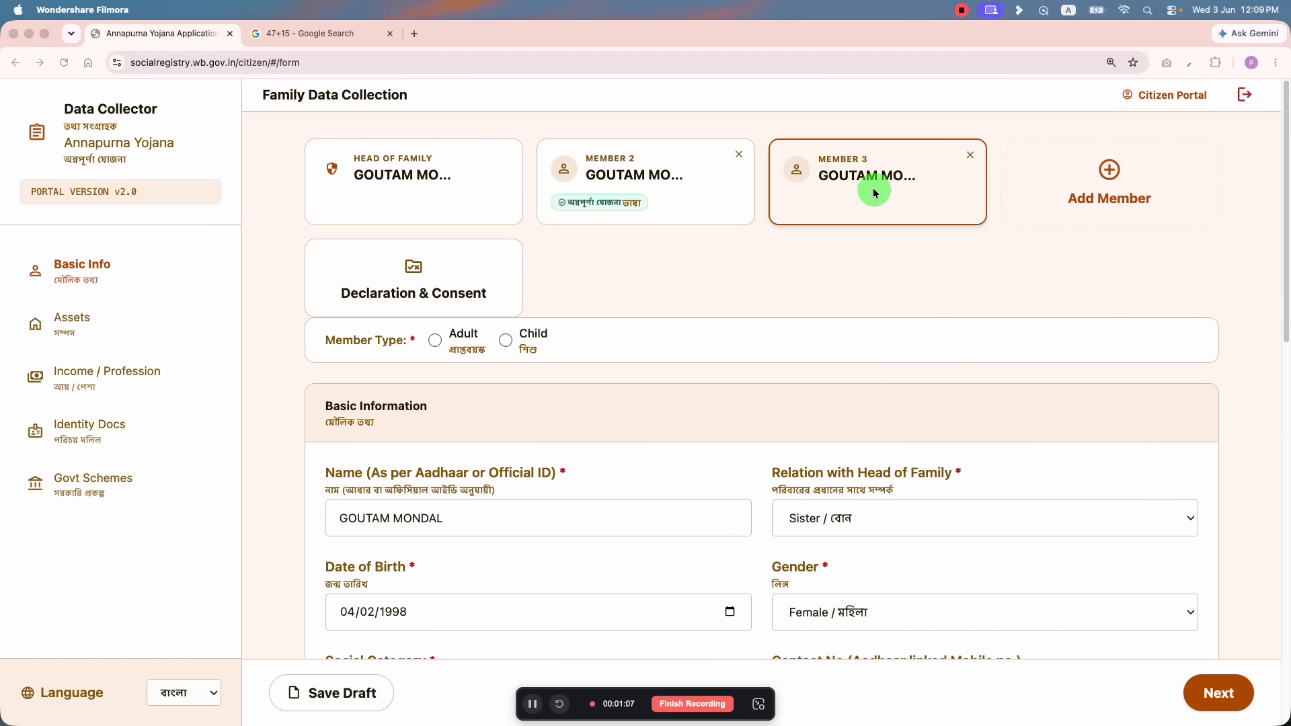
# Step: Answer 'Yes, I am applying' to Annapurna Yojana for Member 3
pyautogui.scroll(-4, 874, 191)
pyautogui.scroll(-2, 836, 437)
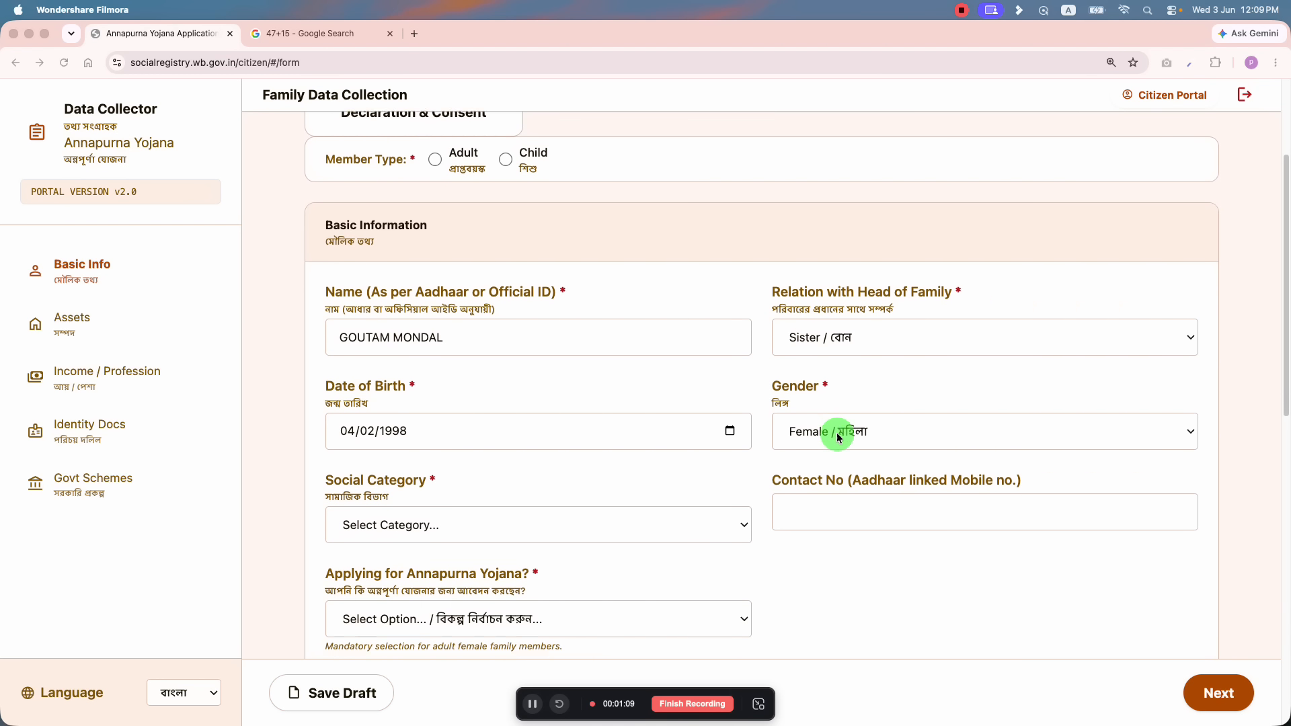
pyautogui.scroll(5, 659, 518)
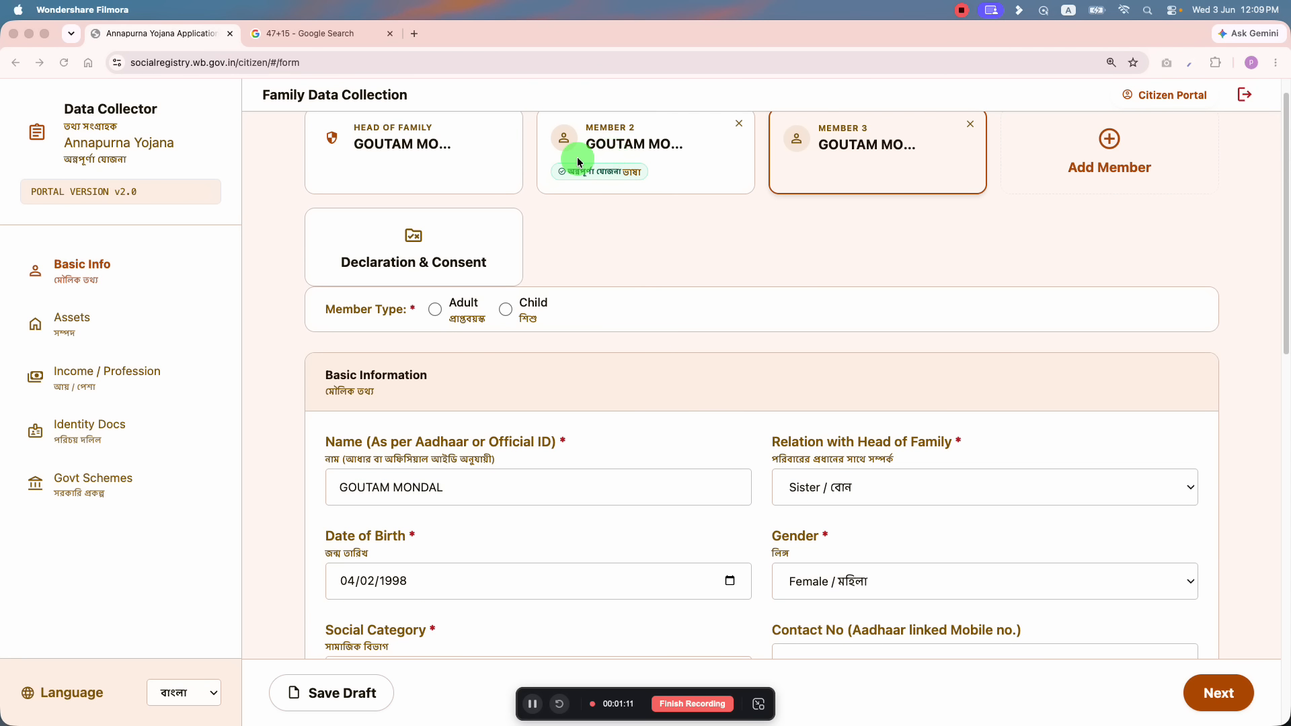
pyautogui.scroll(-5, 572, 458)
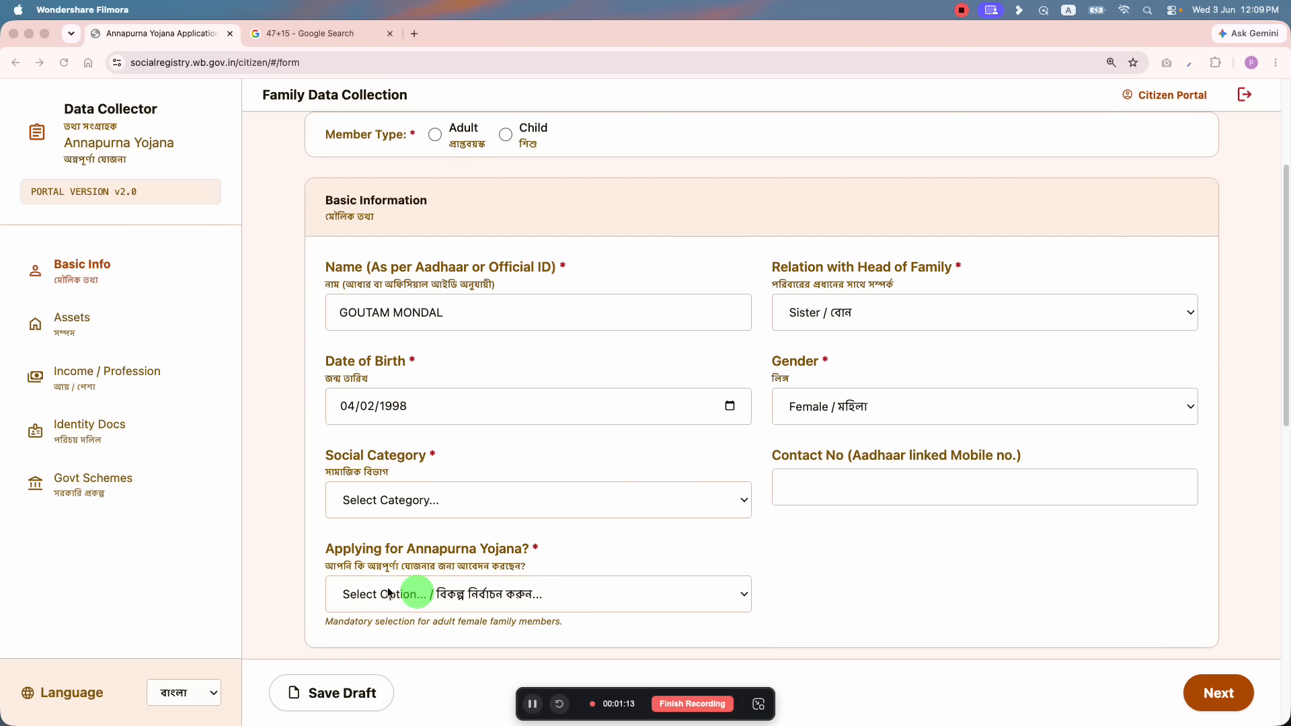
pyautogui.scroll(-1, 424, 585)
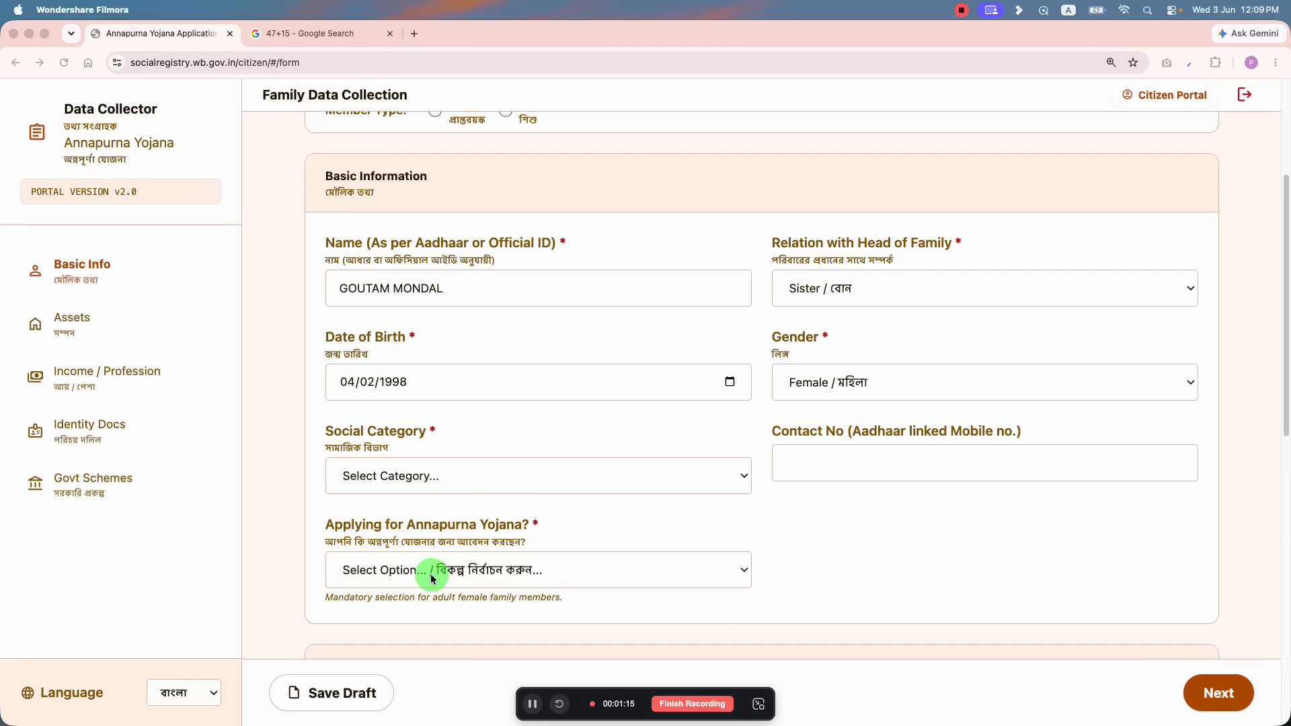
pyautogui.click(464, 568)
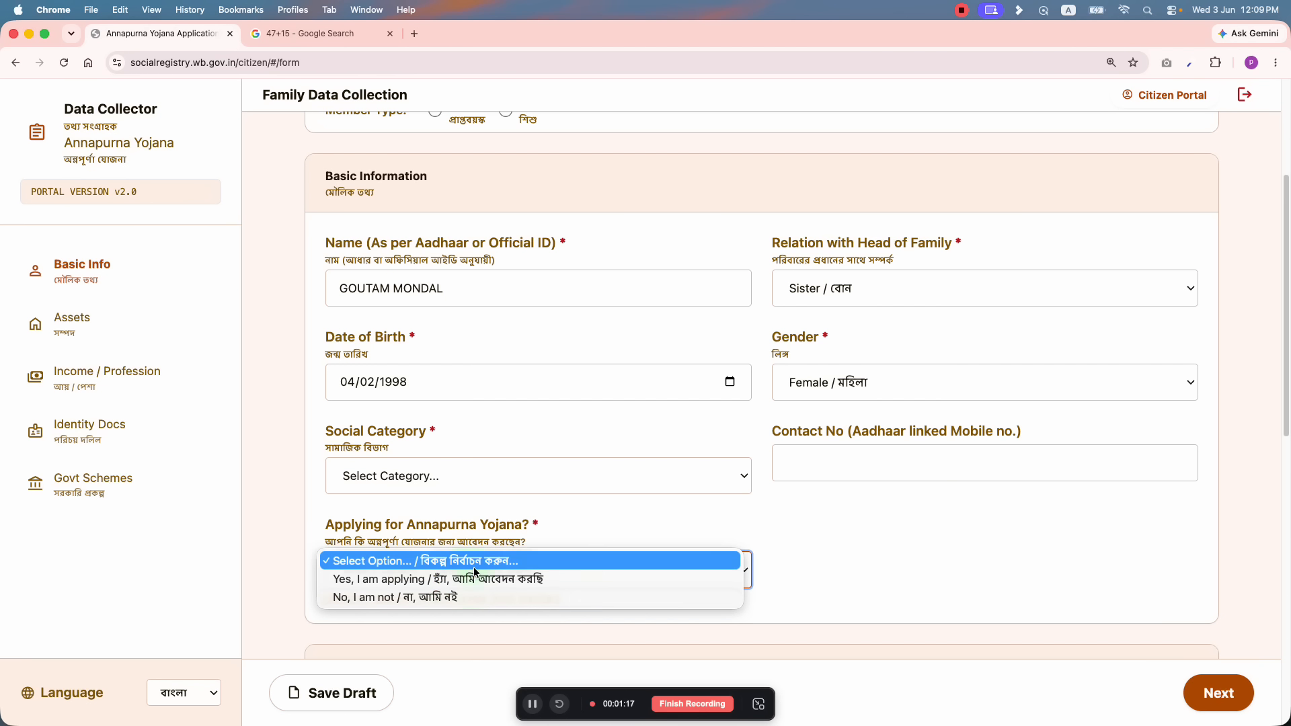
pyautogui.click(442, 583)
pyautogui.scroll(5, 568, 513)
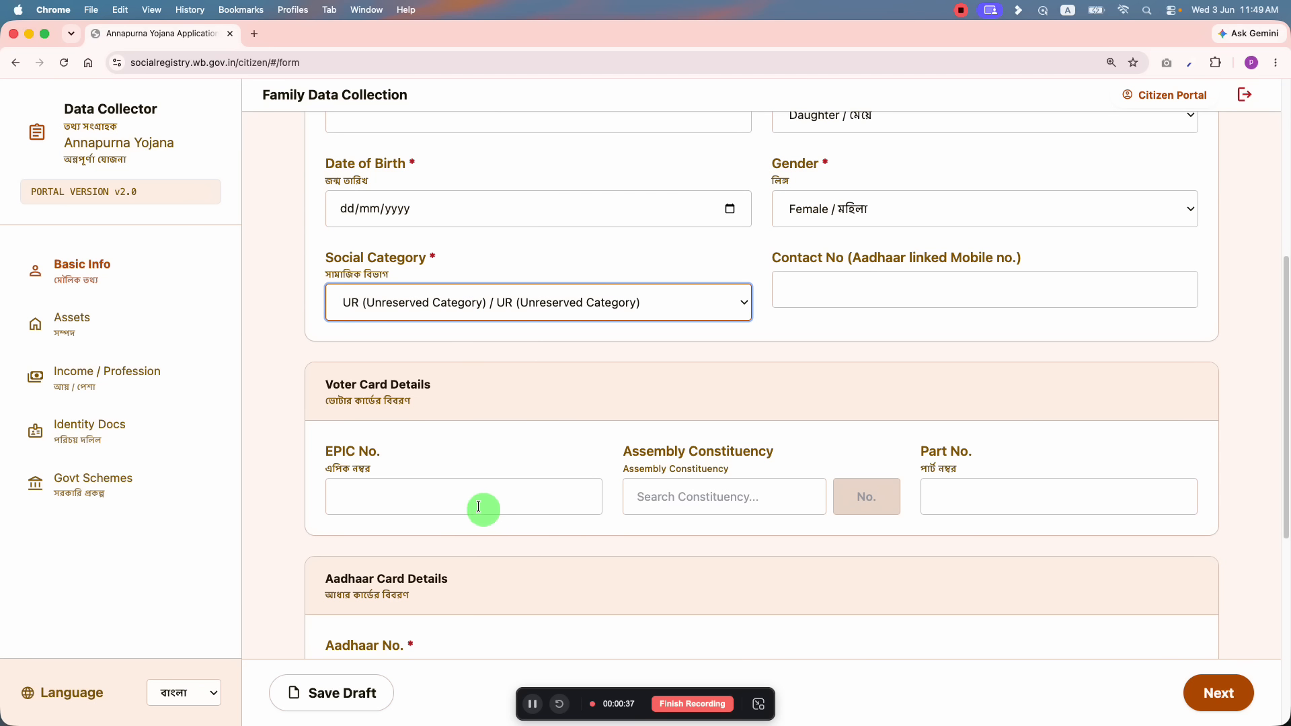
# Step: Review the Voter, Aadhaar and Bank Details sections, checking the Account No. field
pyautogui.scroll(-4, 717, 498)
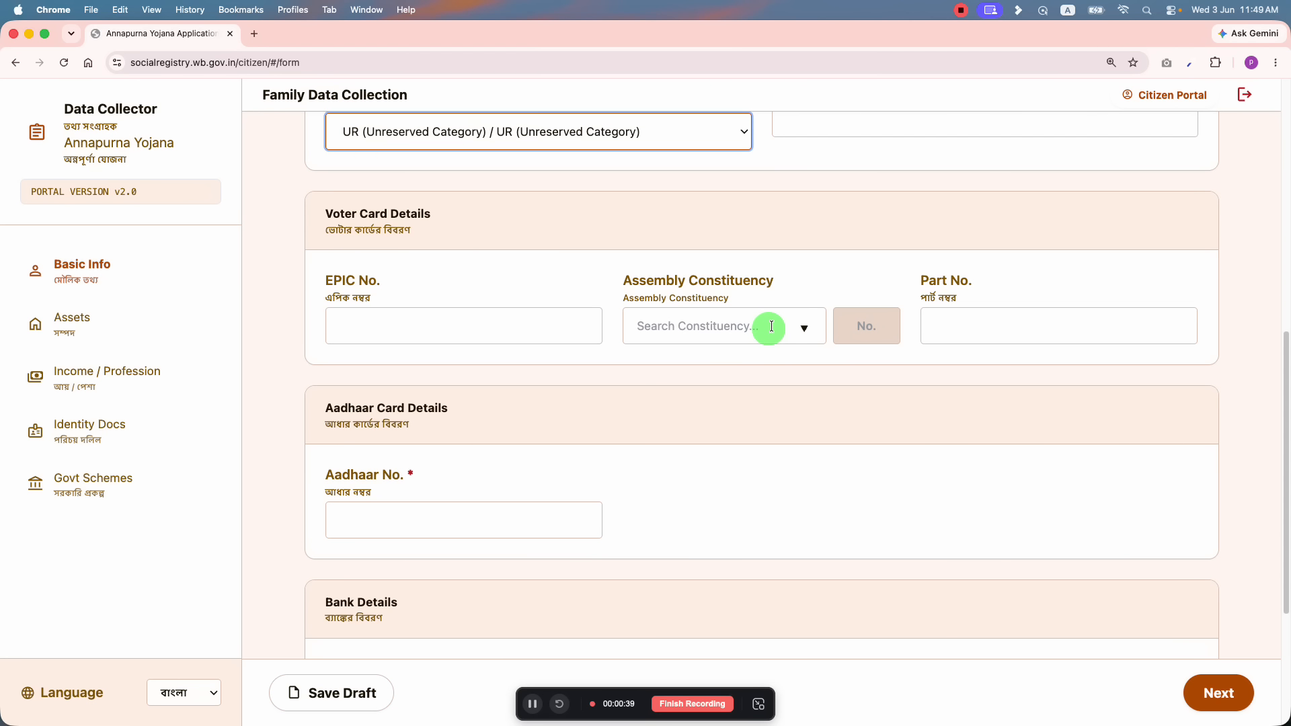
pyautogui.scroll(-2, 598, 477)
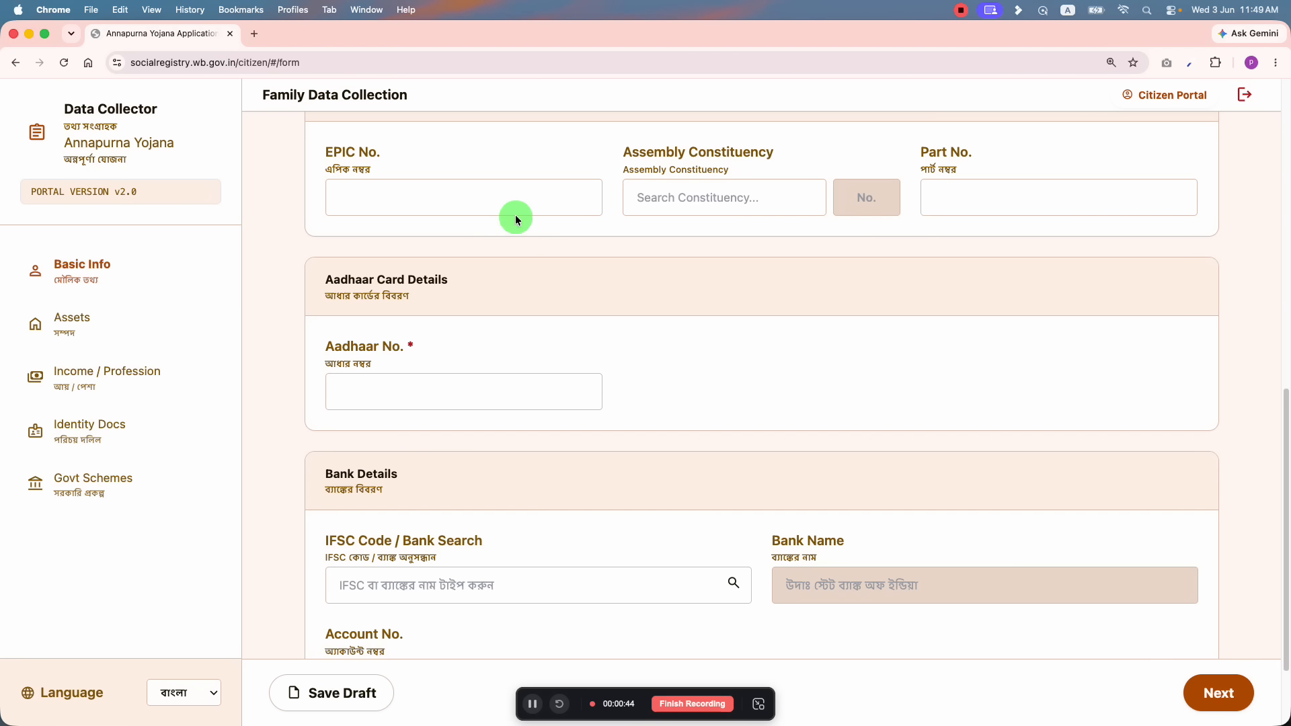
pyautogui.scroll(-2, 481, 341)
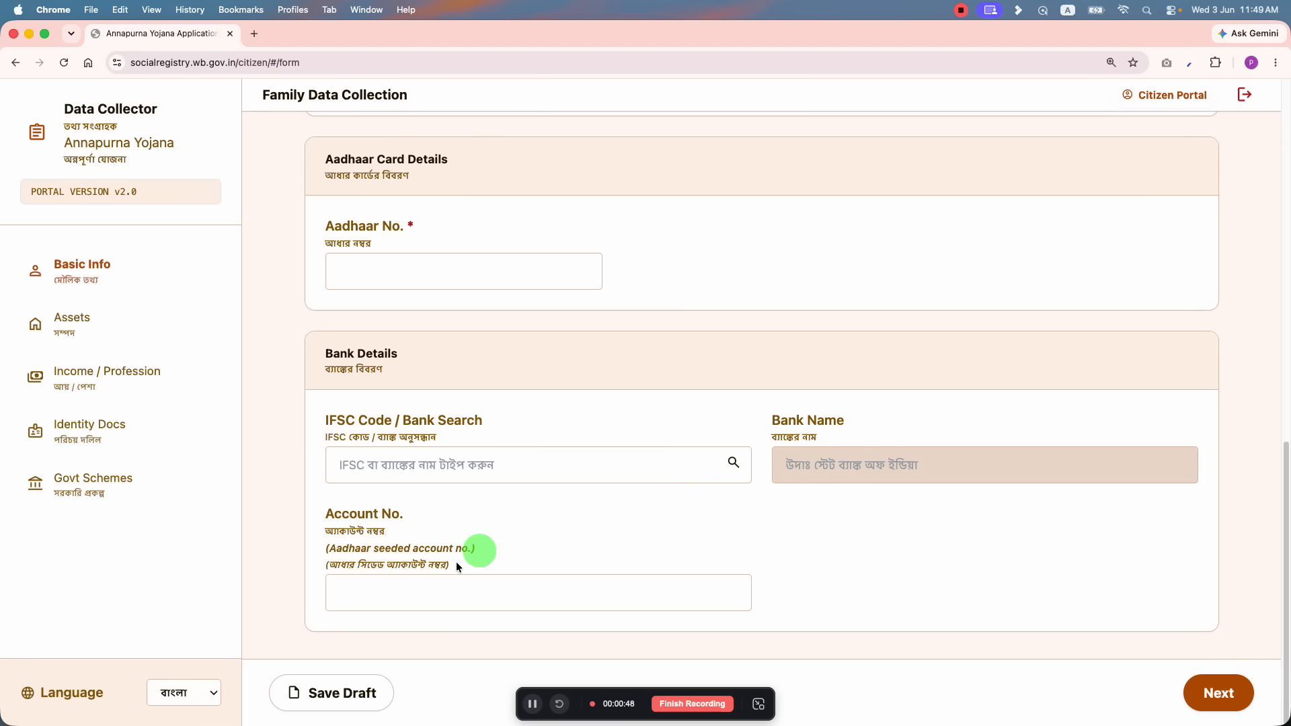
pyautogui.click(411, 586)
pyautogui.click(420, 552)
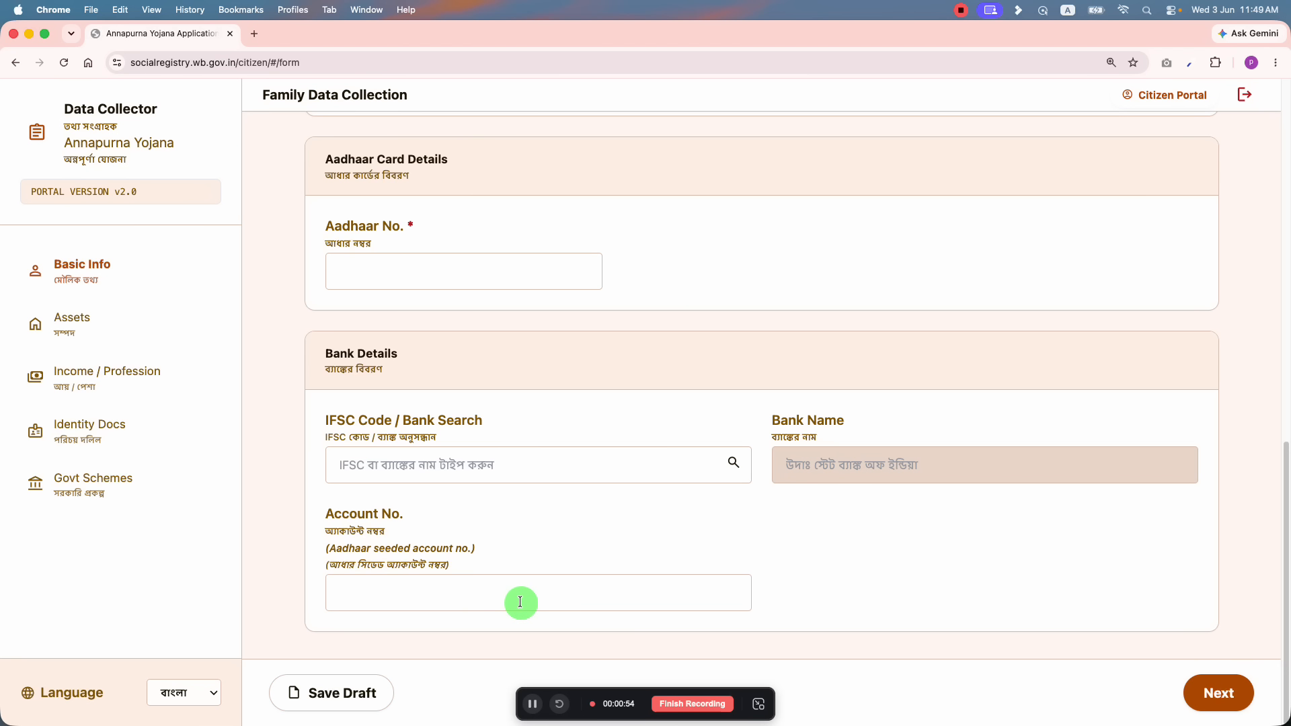
pyautogui.scroll(15, 519, 602)
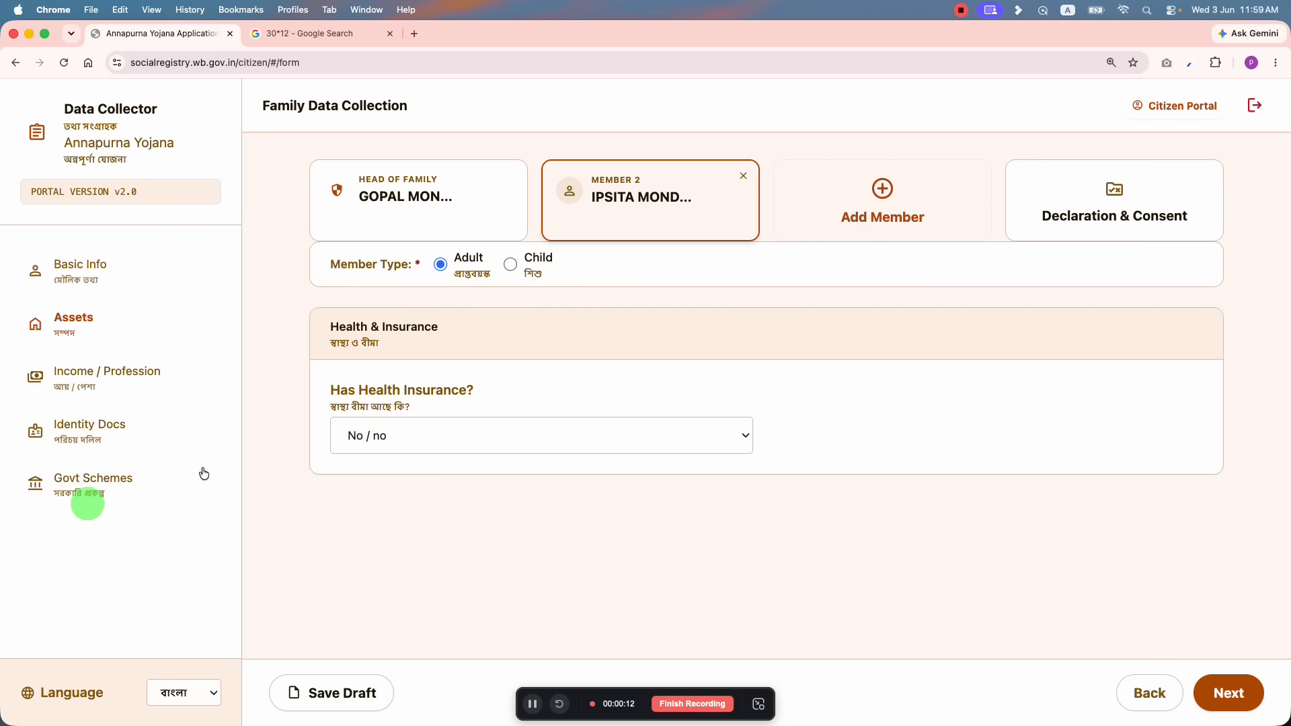
# Step: Try Yes for Has Health Insurance, then settle the answer on No
pyautogui.click(432, 432)
pyautogui.click(420, 444)
pyautogui.click(425, 439)
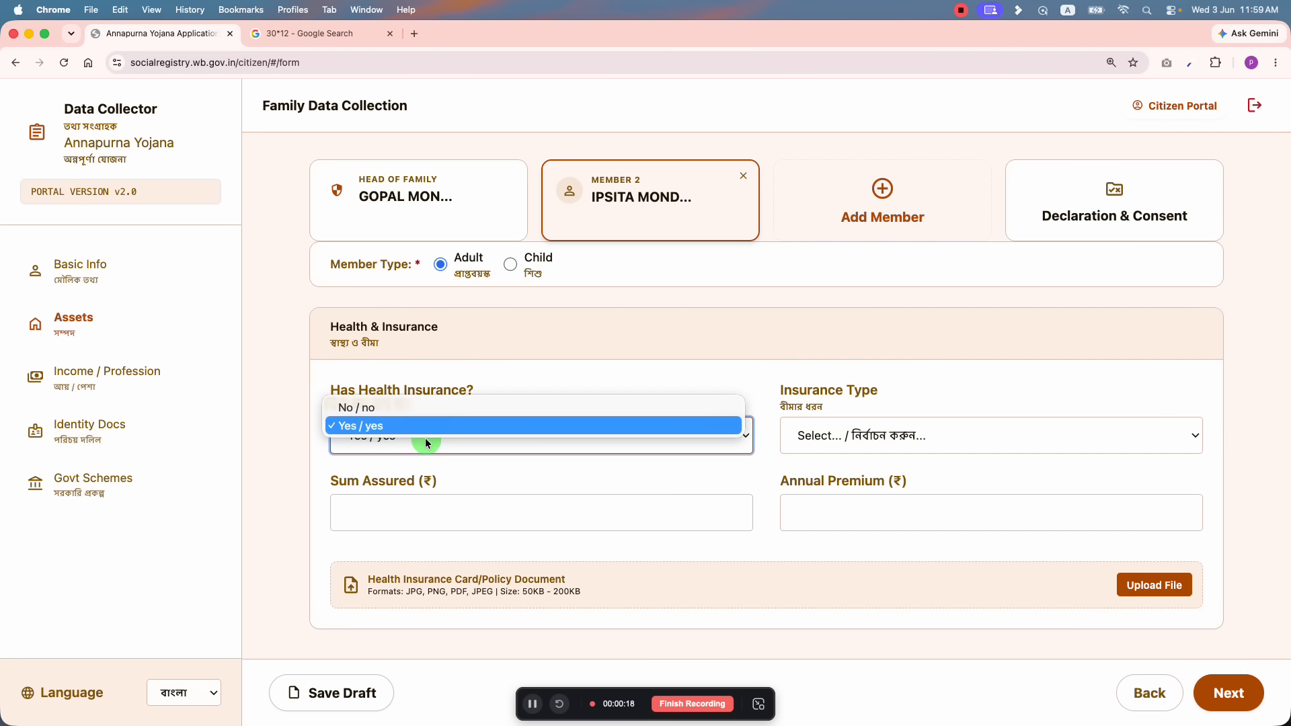
pyautogui.click(411, 428)
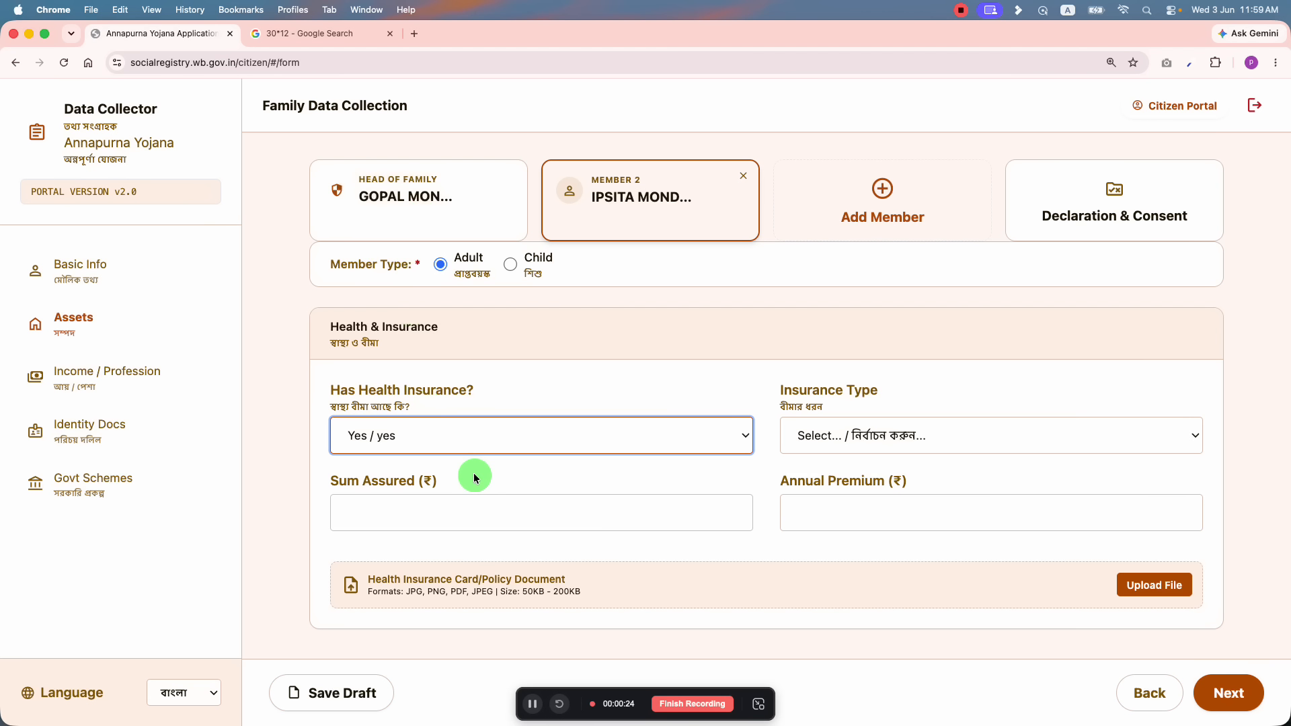
pyautogui.click(412, 441)
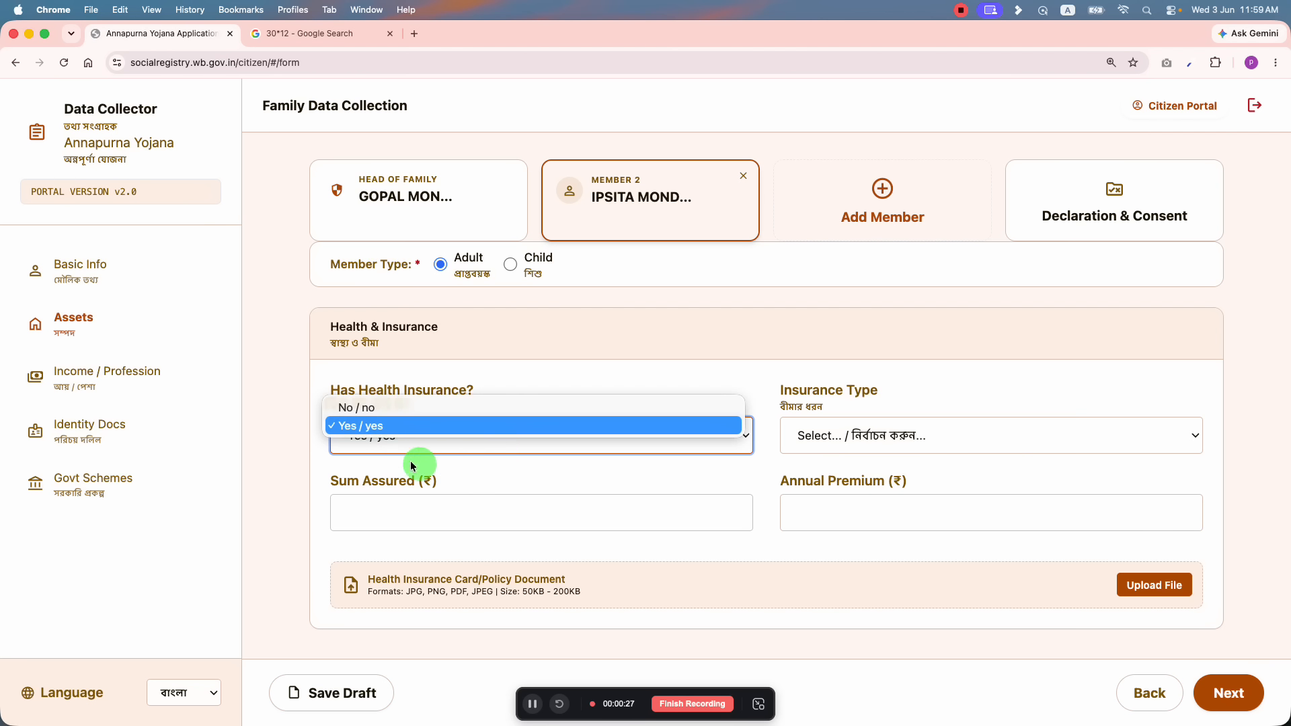
pyautogui.click(394, 407)
# Step: Answer No to income tax and PAN card, and set employment to Unemployed
pyautogui.click(1252, 695)
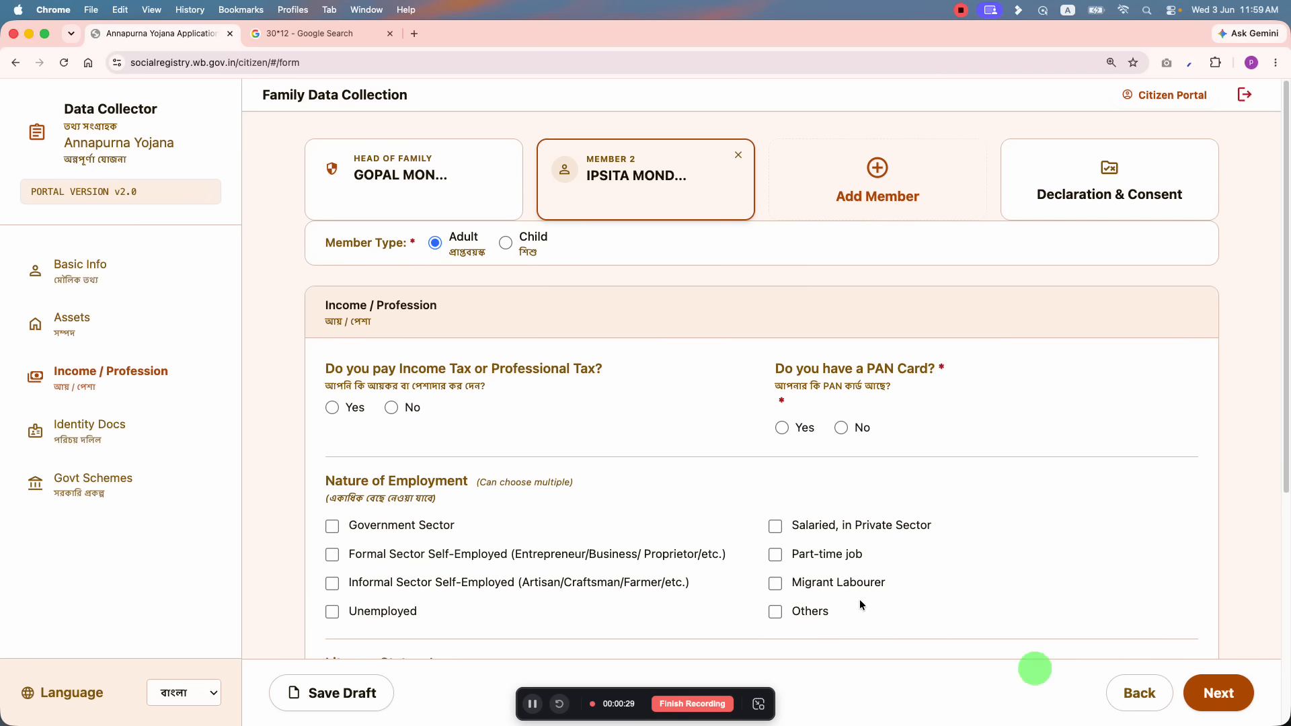
pyautogui.click(392, 408)
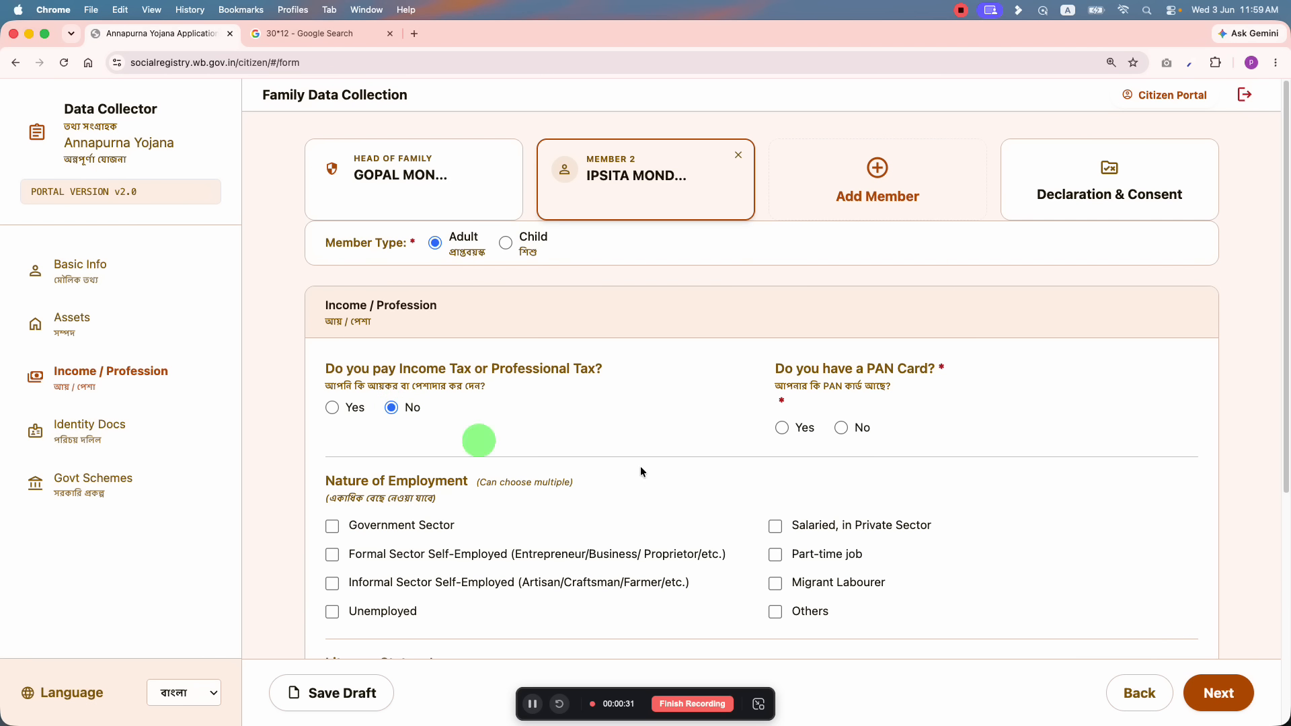
pyautogui.click(781, 429)
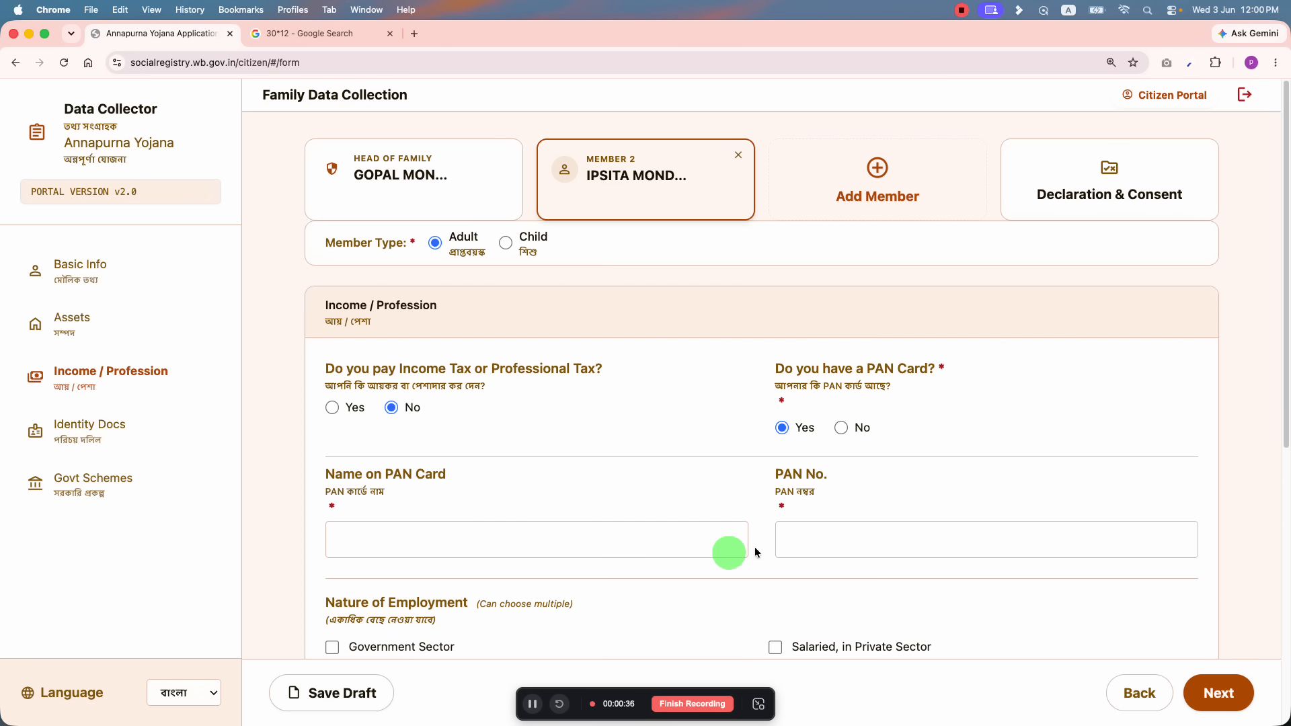
pyautogui.click(792, 540)
pyautogui.click(840, 431)
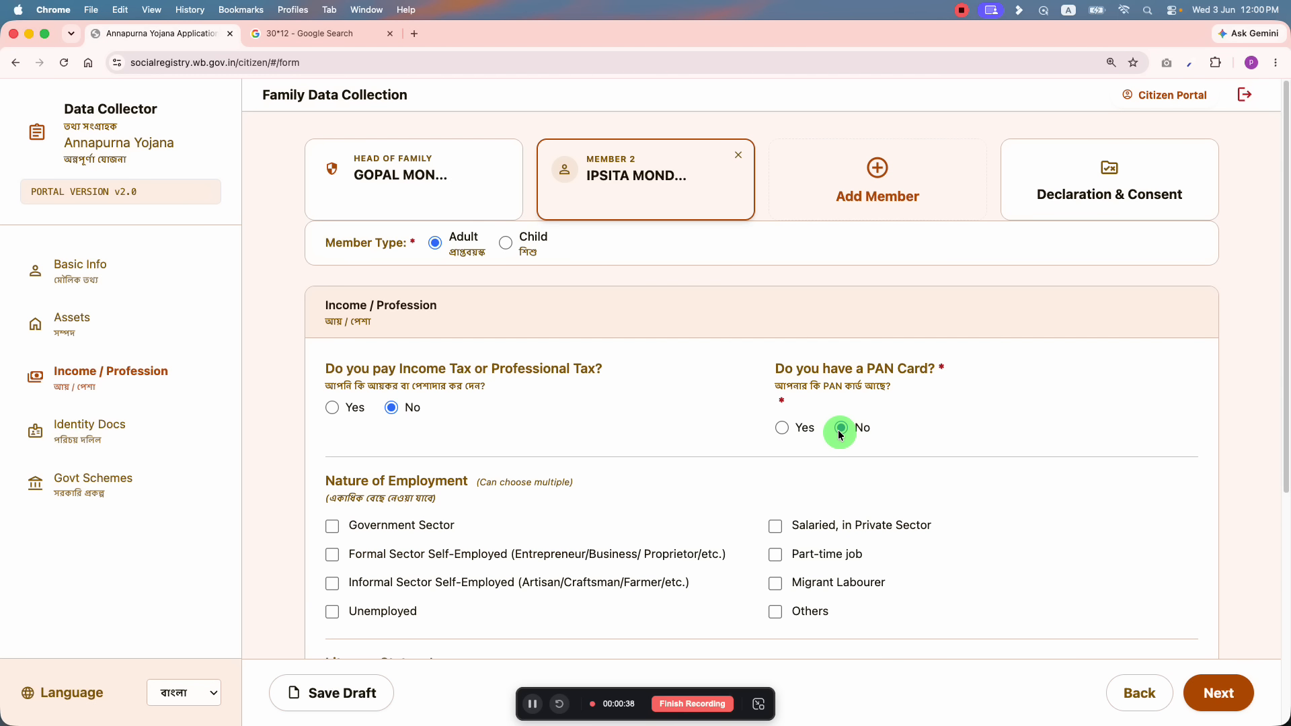
pyautogui.scroll(-3, 820, 461)
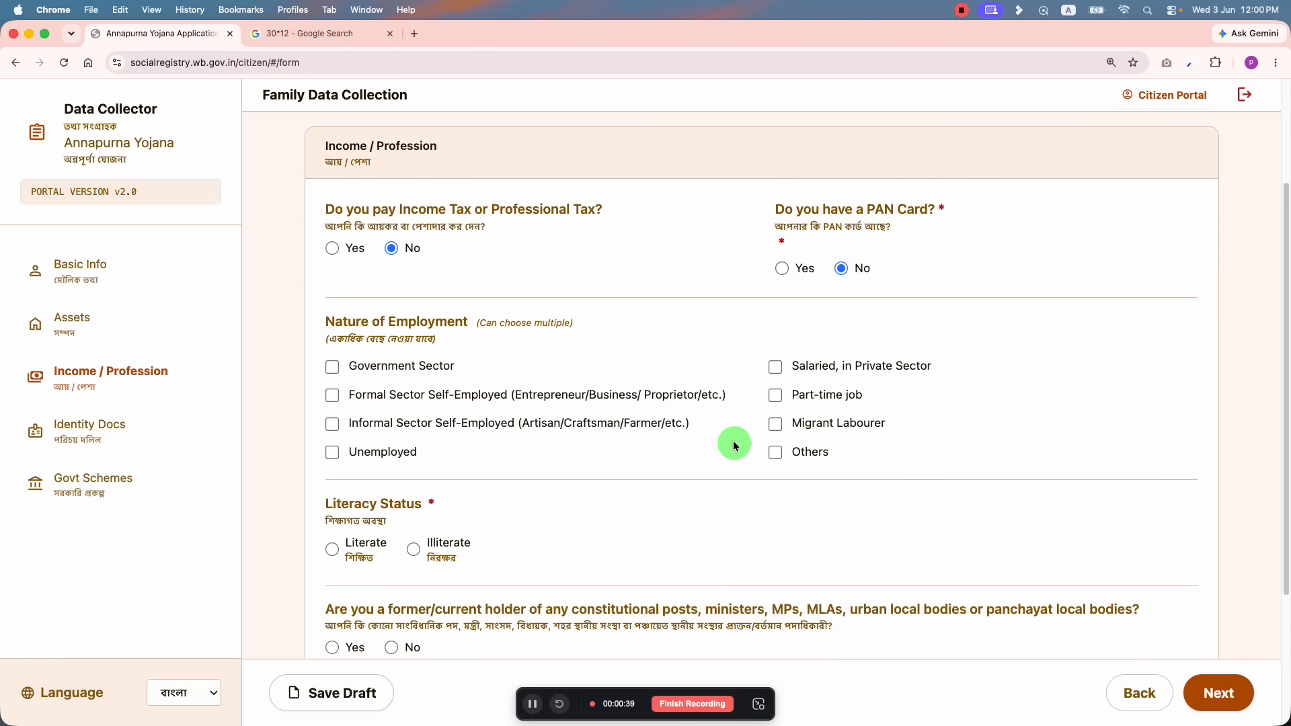
pyautogui.click(352, 454)
pyautogui.scroll(-3, 370, 447)
# Step: Mark Literate with 12th/Uchcha Madhyamik; answer No to office-holder, pensioner and GST questions
pyautogui.click(335, 349)
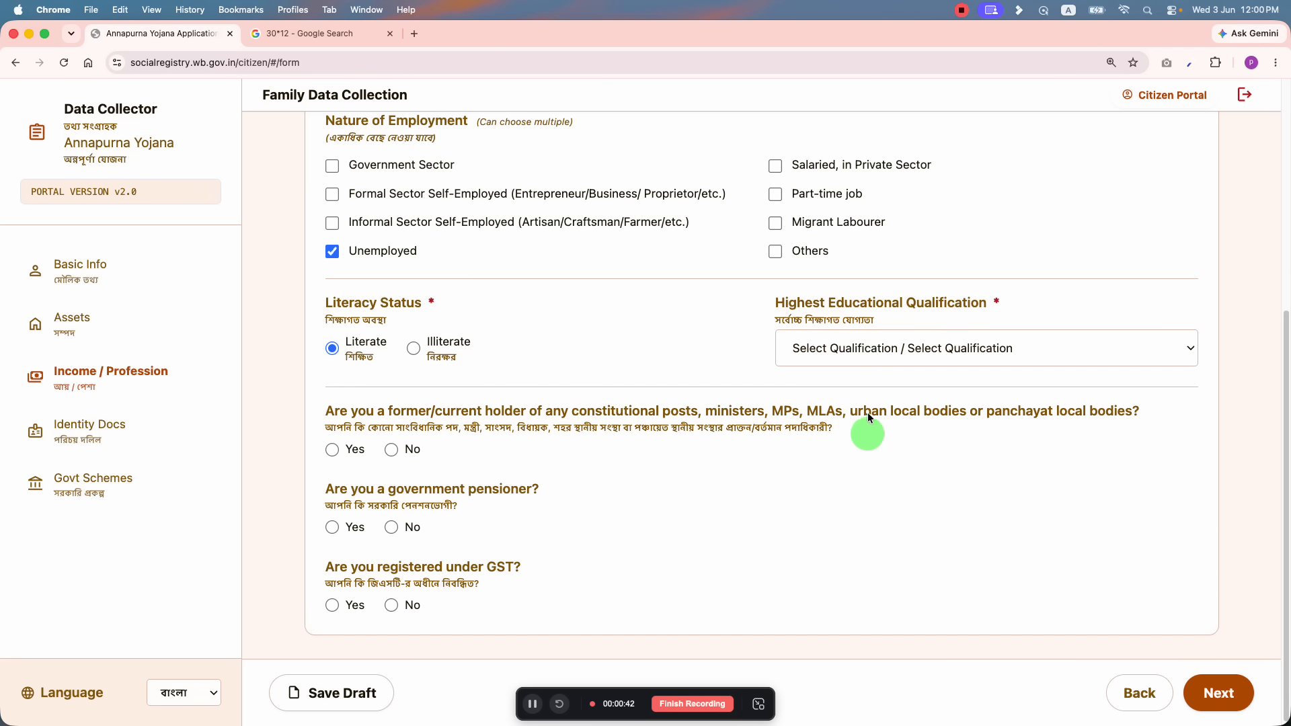
pyautogui.click(848, 347)
pyautogui.click(831, 393)
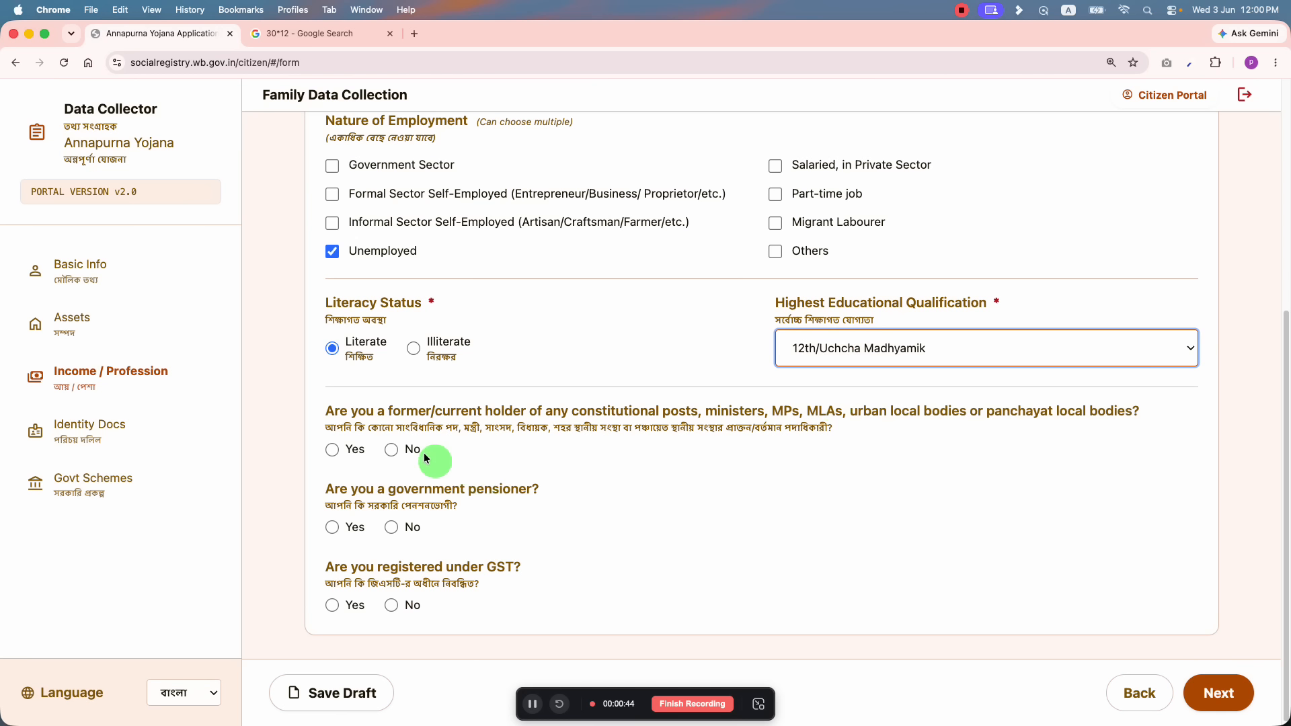
pyautogui.moveTo(446, 428); pyautogui.dragTo(673, 438)
pyautogui.click(394, 451)
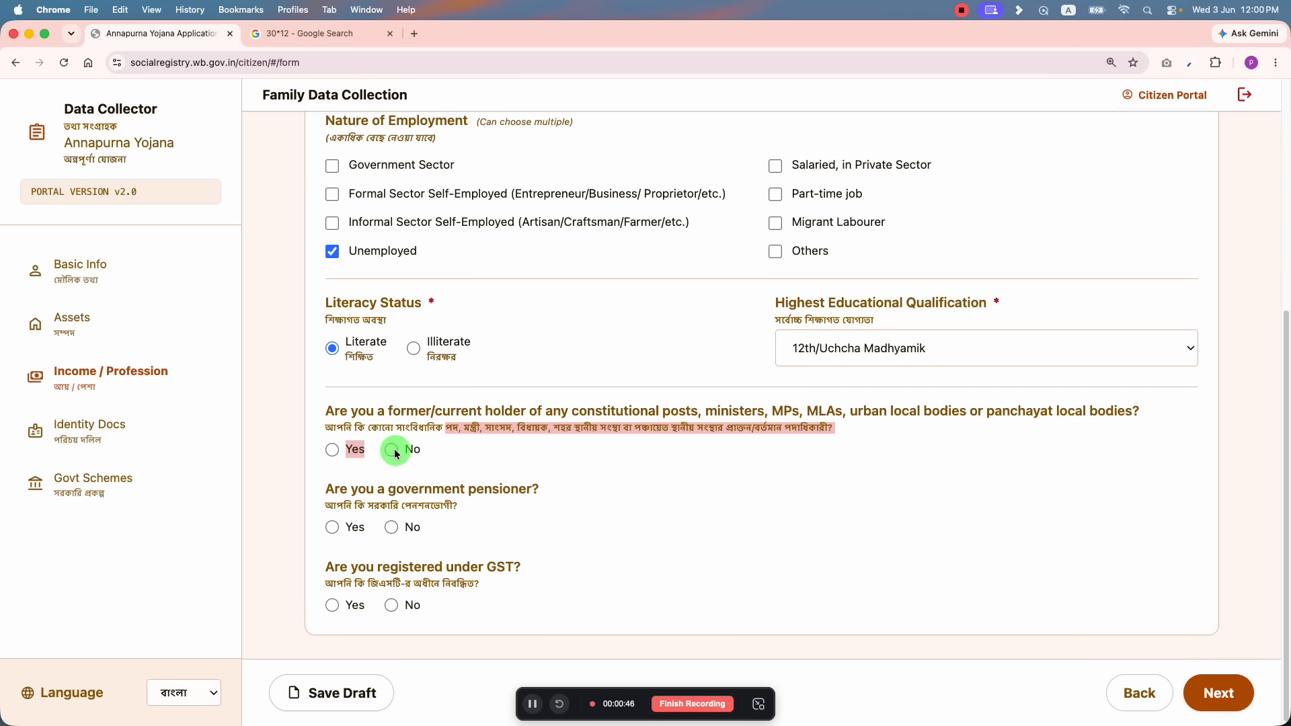
pyautogui.click(400, 529)
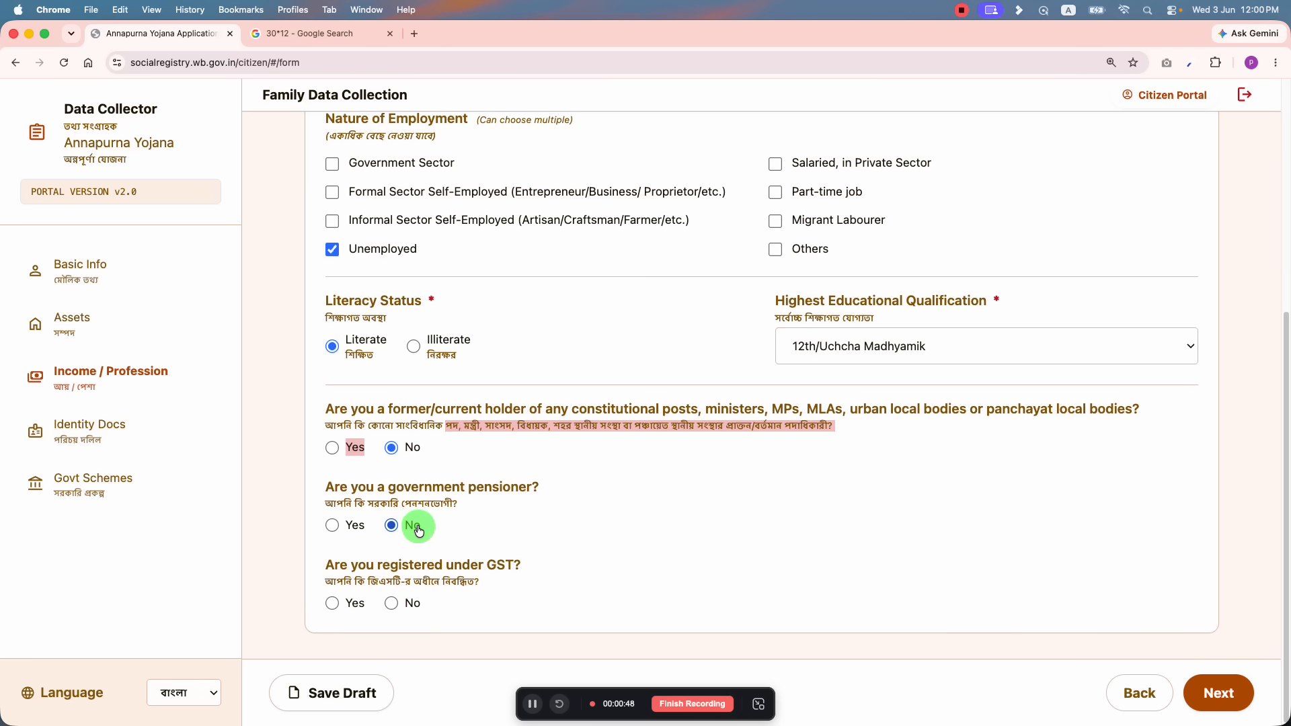
pyautogui.click(390, 605)
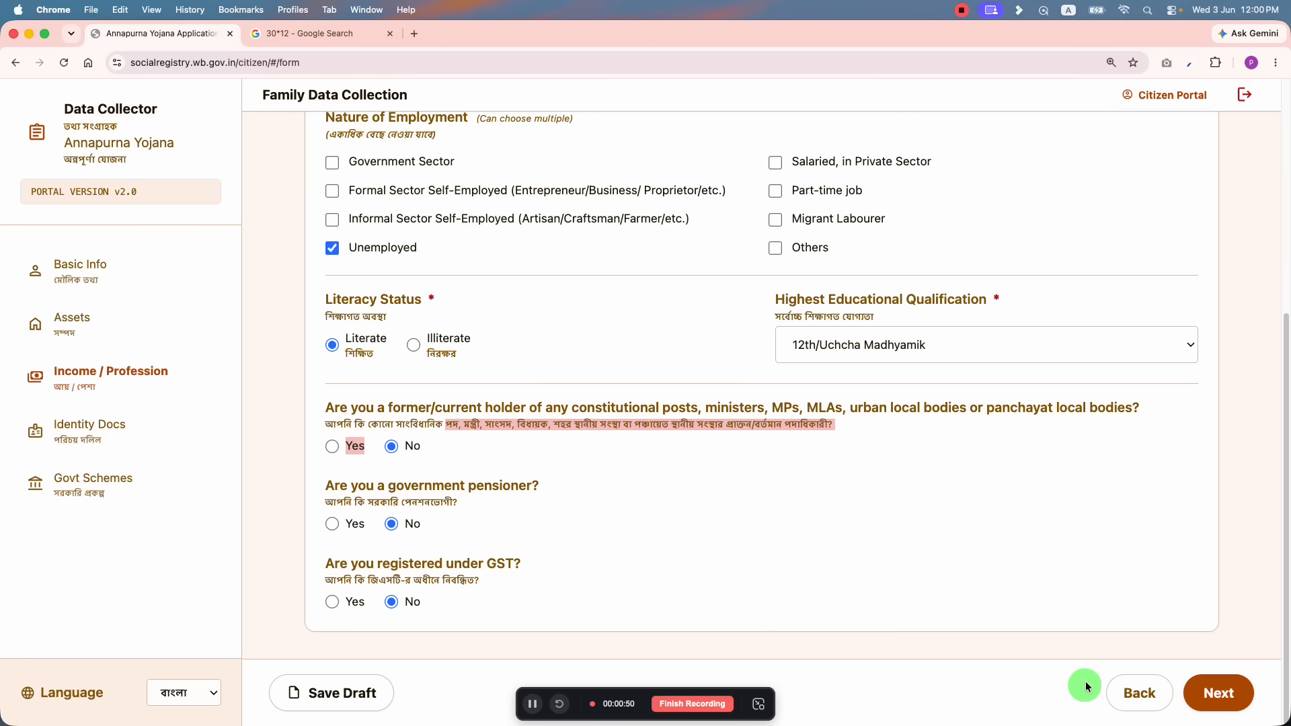
pyautogui.scroll(5, 975, 572)
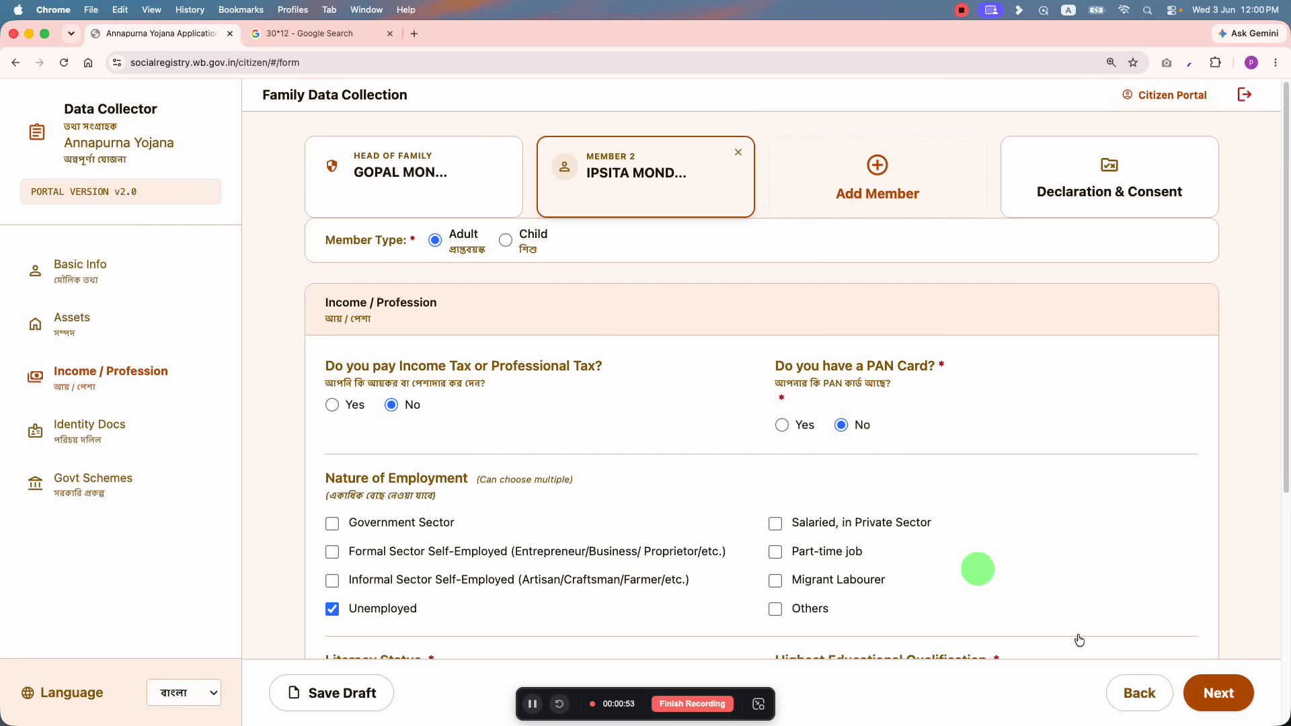
# Step: Set DBT benefits to Yes with Lakshmir Bhandar as Scheme 1, opting out
pyautogui.click(1204, 693)
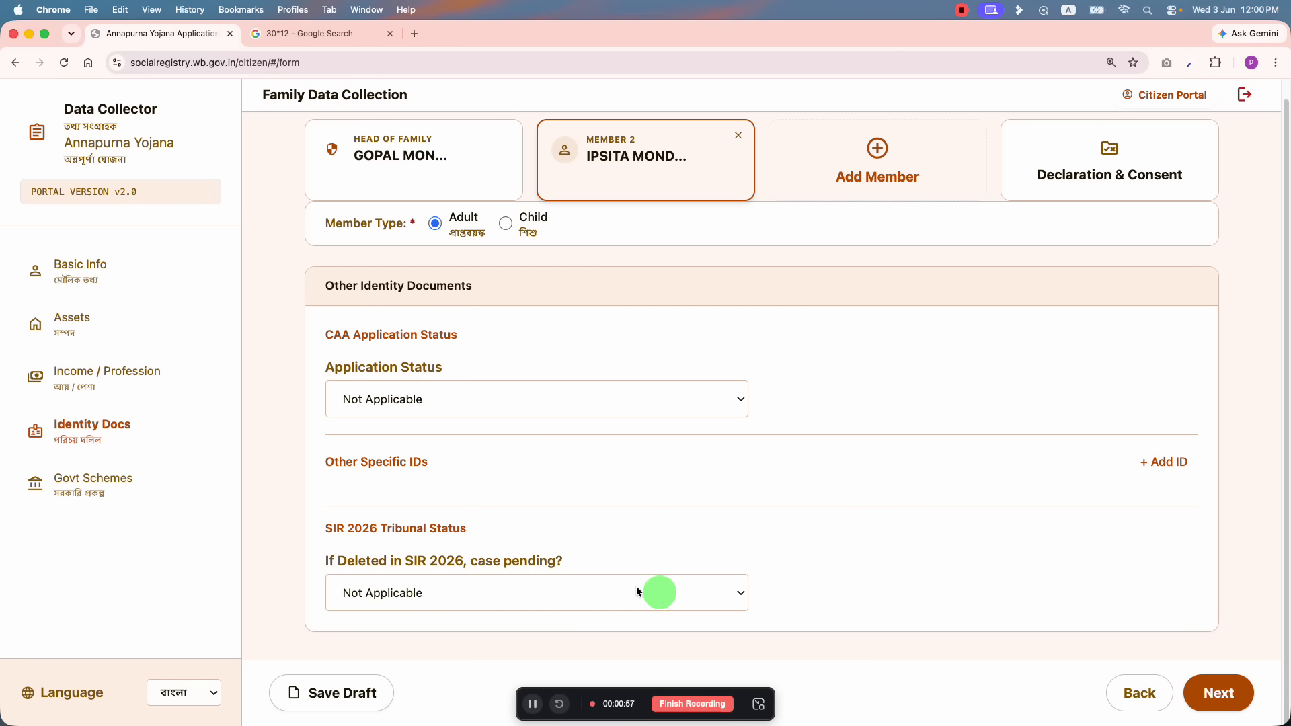
pyautogui.click(1214, 693)
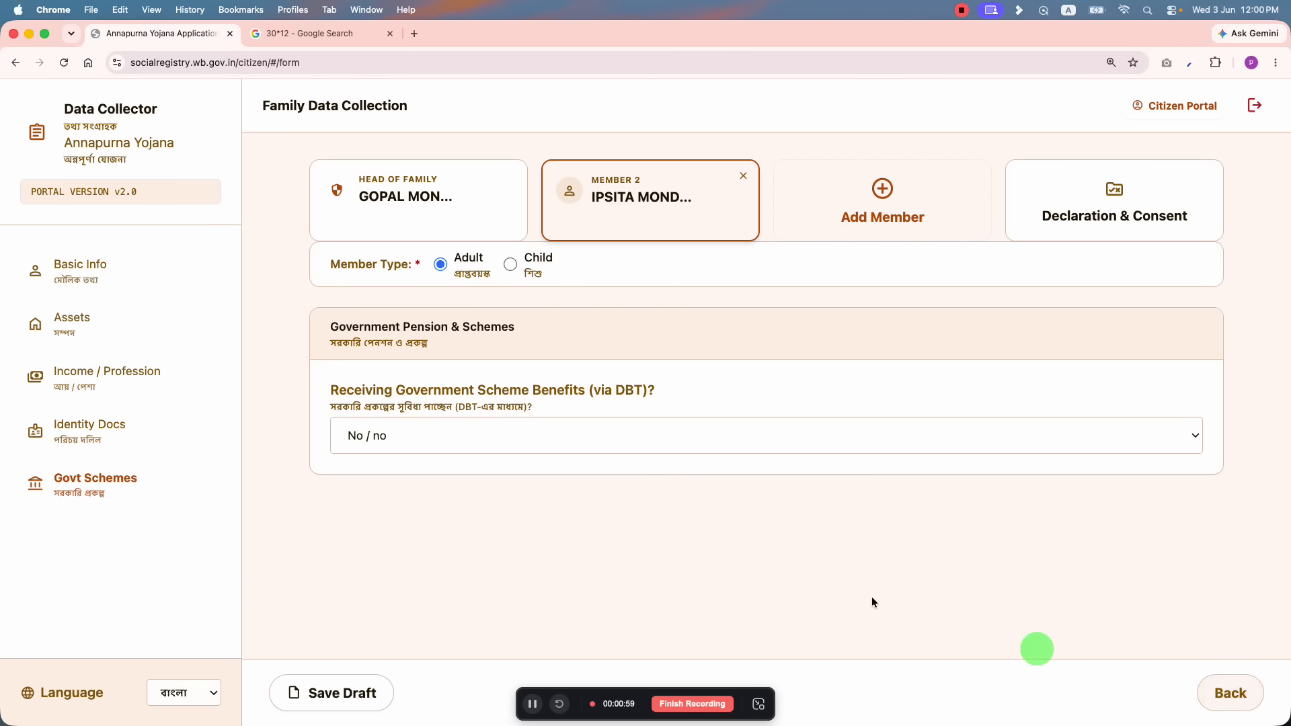
pyautogui.click(475, 427)
pyautogui.click(388, 437)
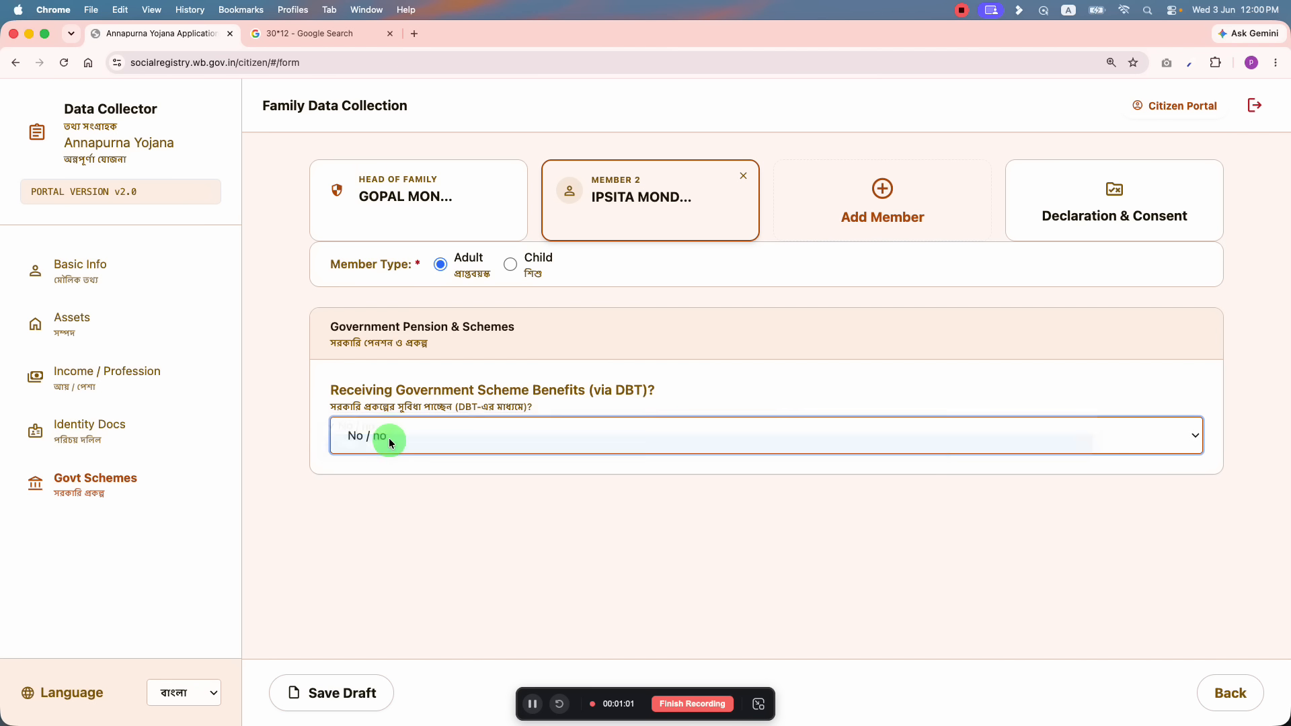
pyautogui.scroll(-1, 608, 377)
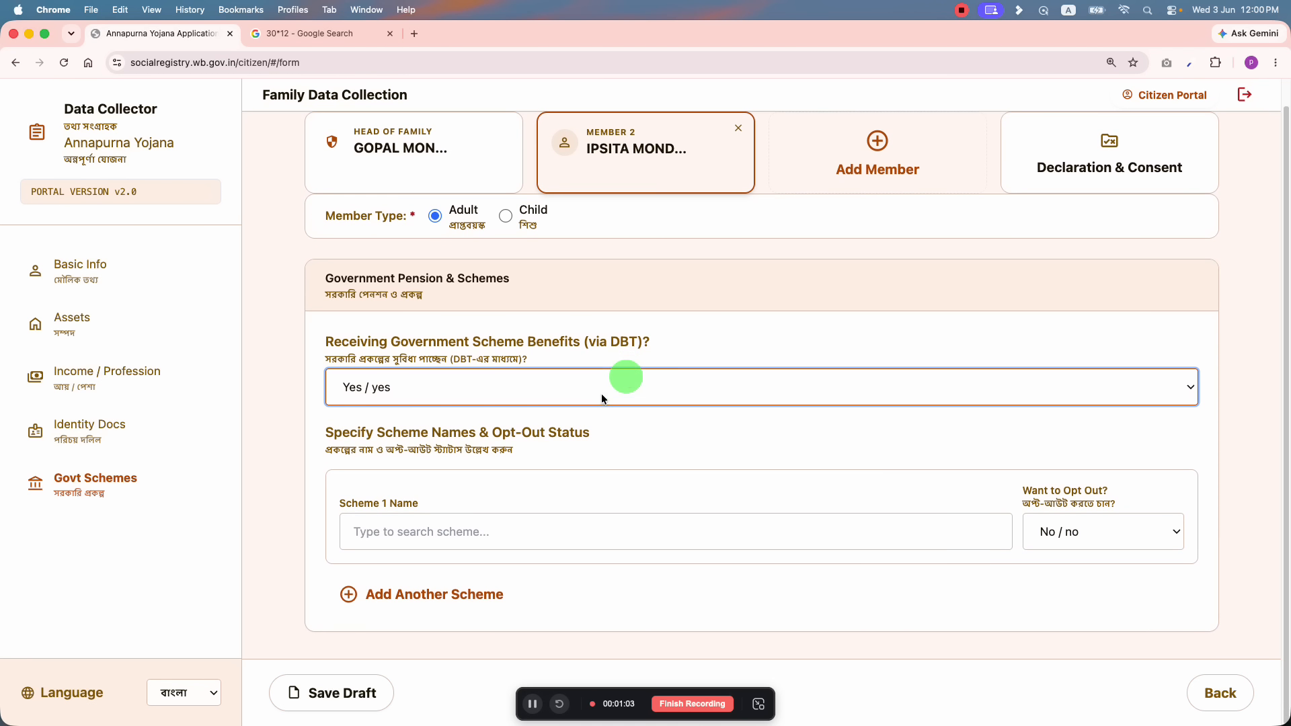
pyautogui.click(538, 532)
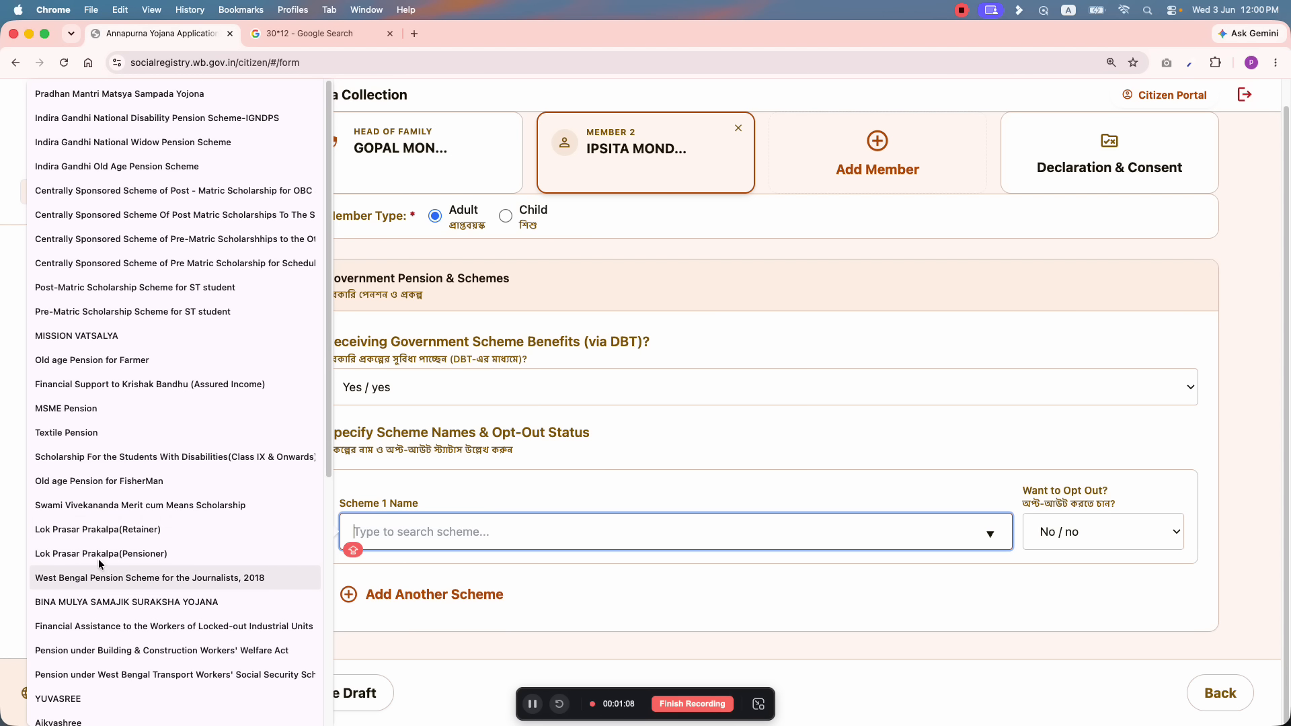
pyautogui.click(277, 640)
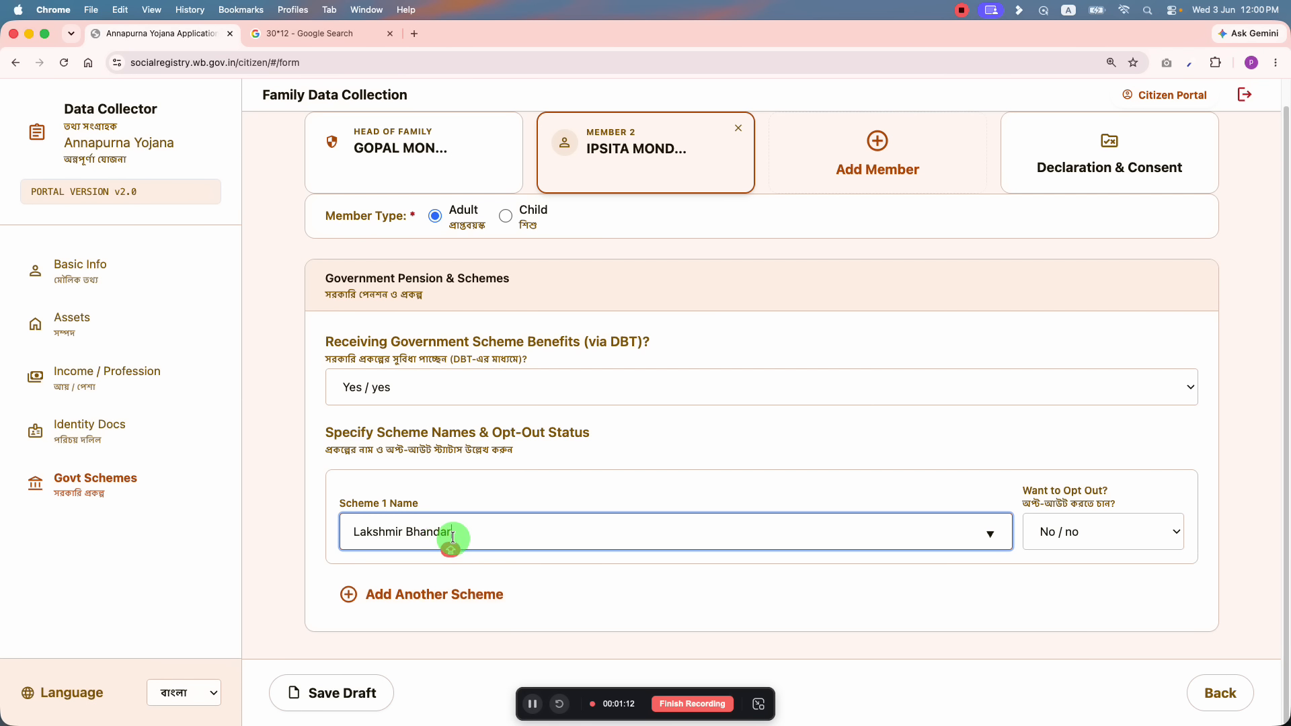
pyautogui.click(1074, 527)
pyautogui.click(1066, 541)
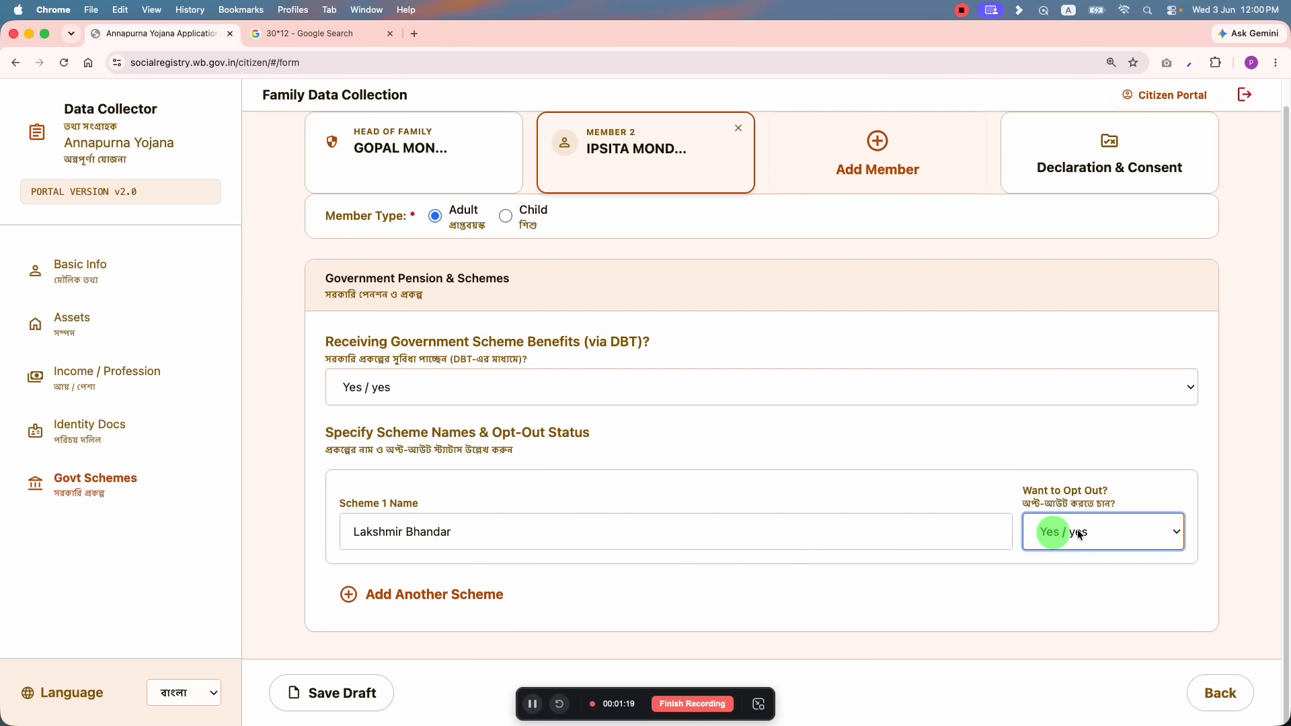
pyautogui.click(1027, 446)
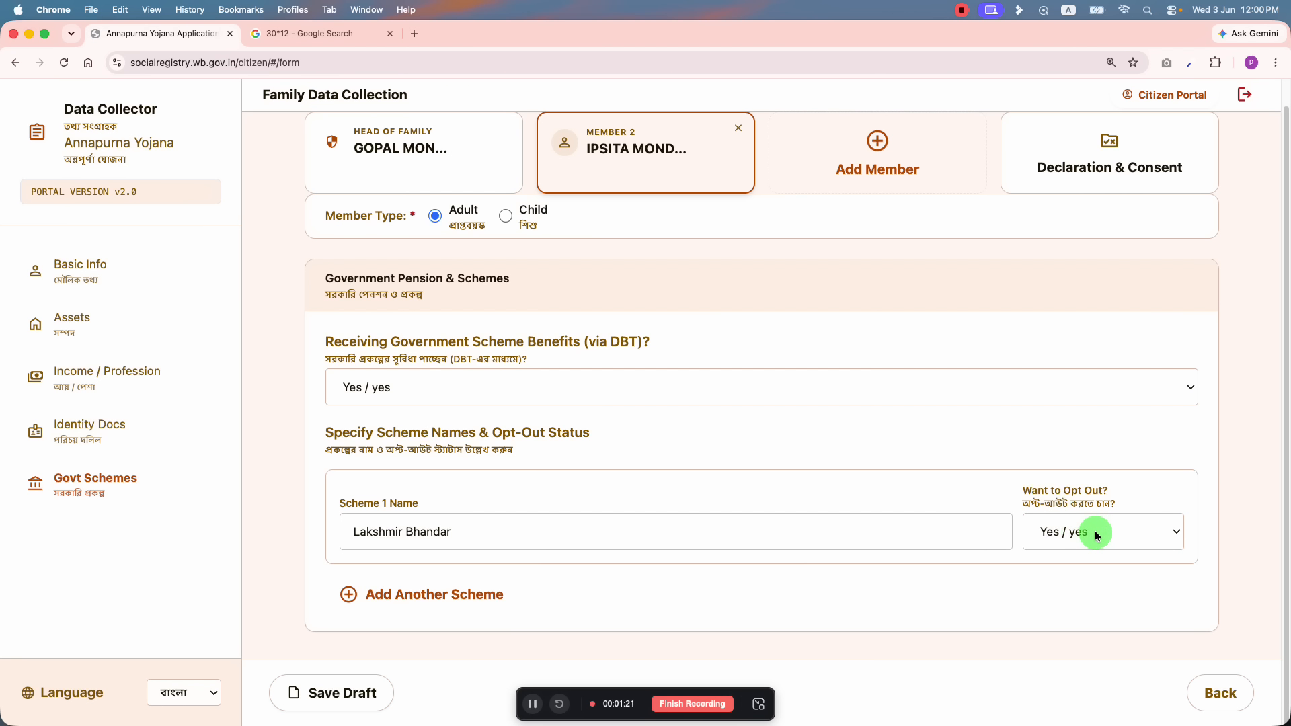
# Step: Add YUVASREE as Scheme 2 without opting out and save the draft
pyautogui.click(455, 591)
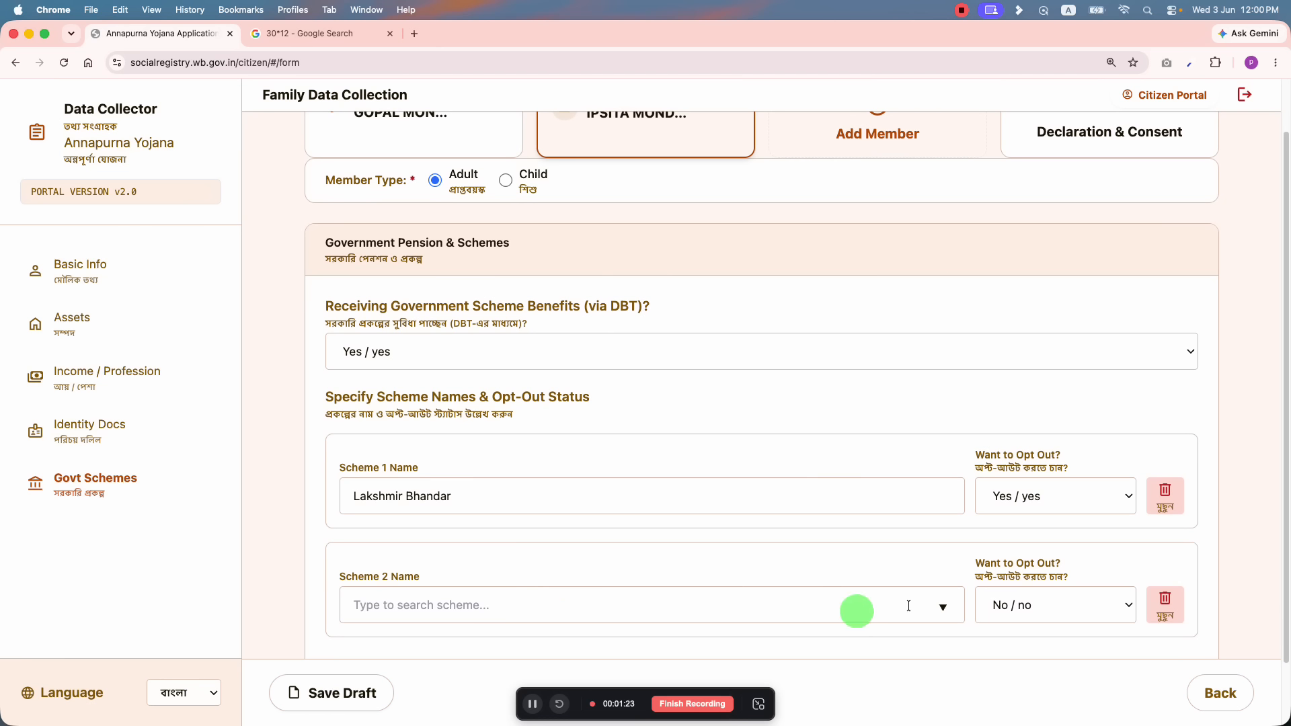
pyautogui.click(935, 605)
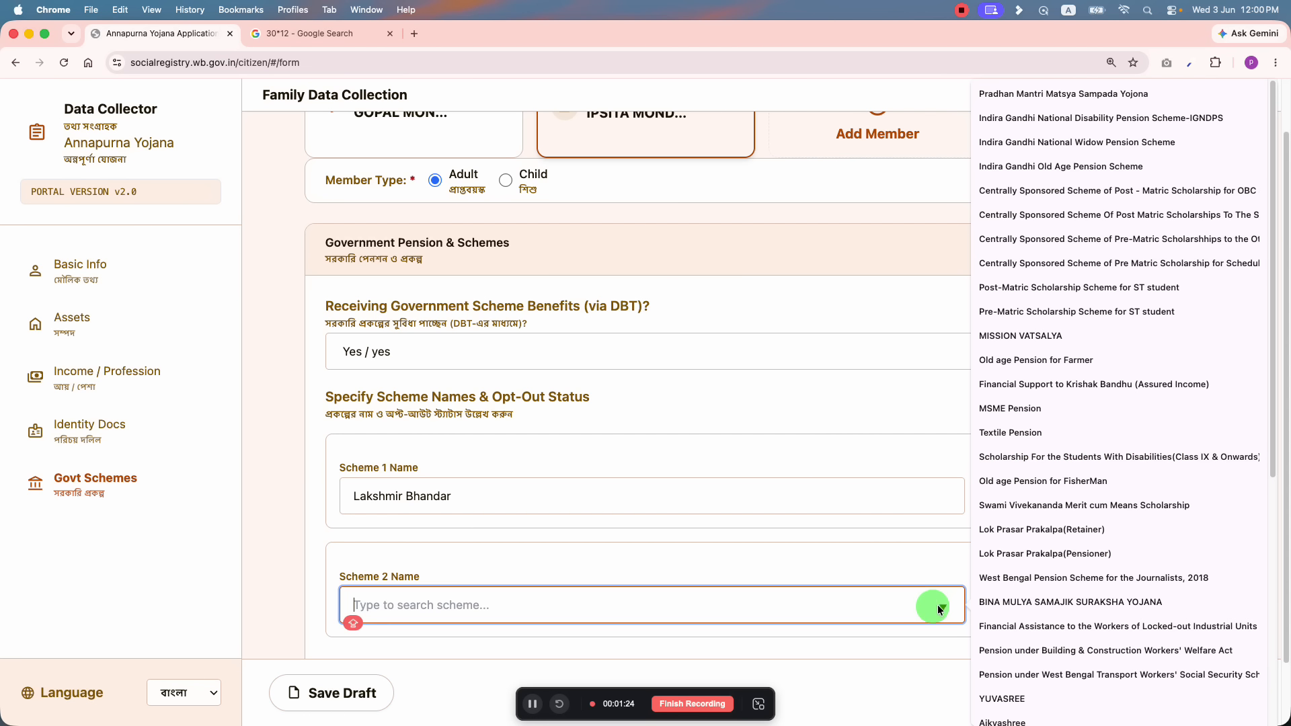
pyautogui.click(1022, 697)
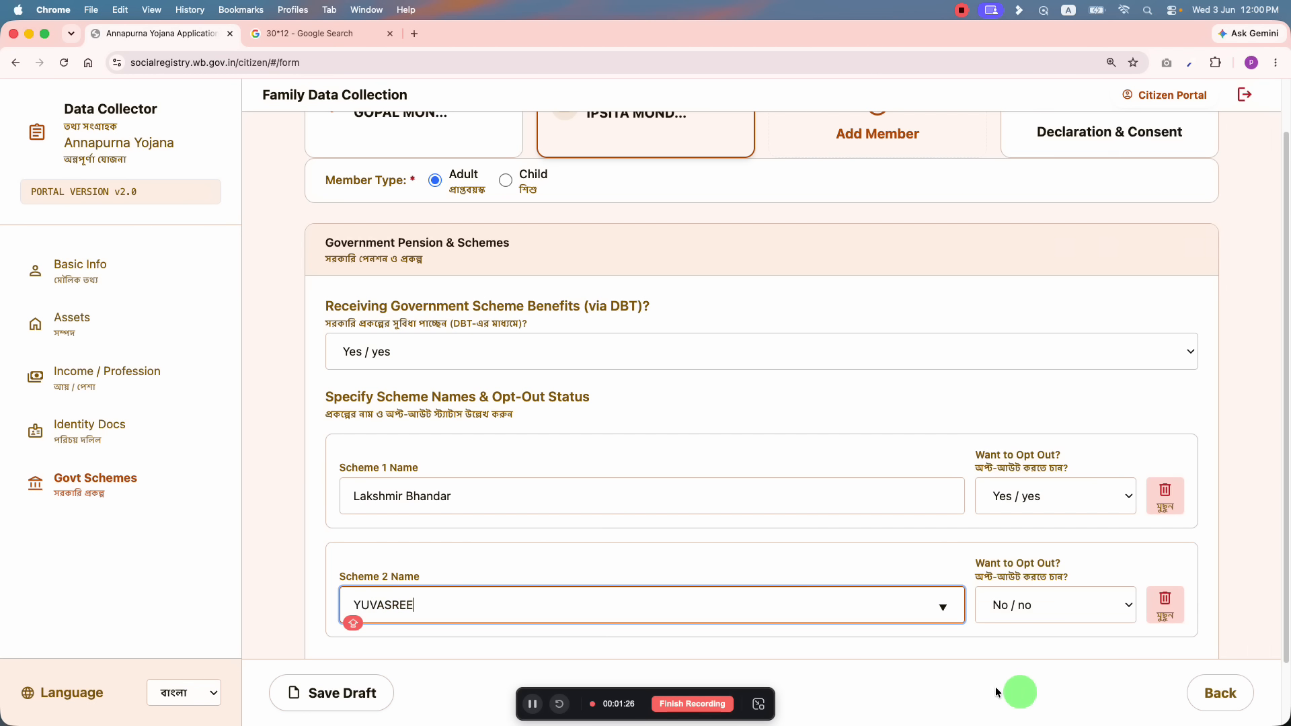
pyautogui.click(1035, 600)
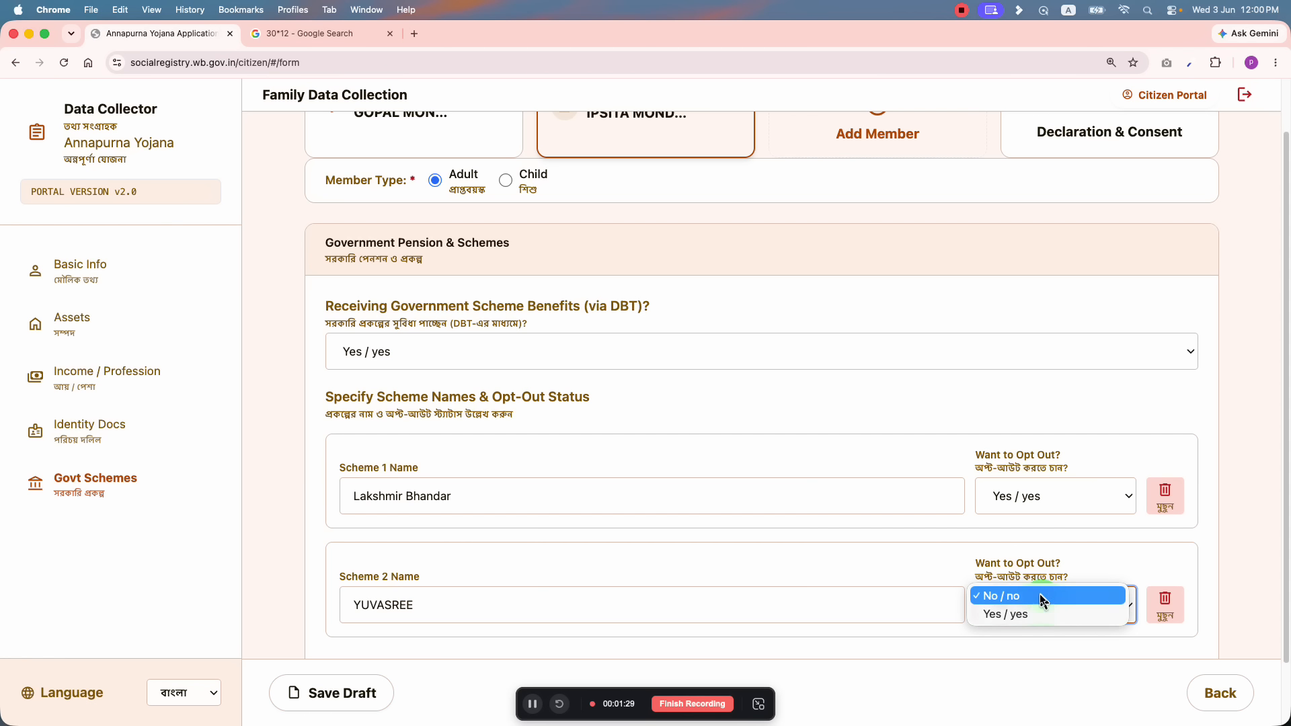
pyautogui.click(1046, 598)
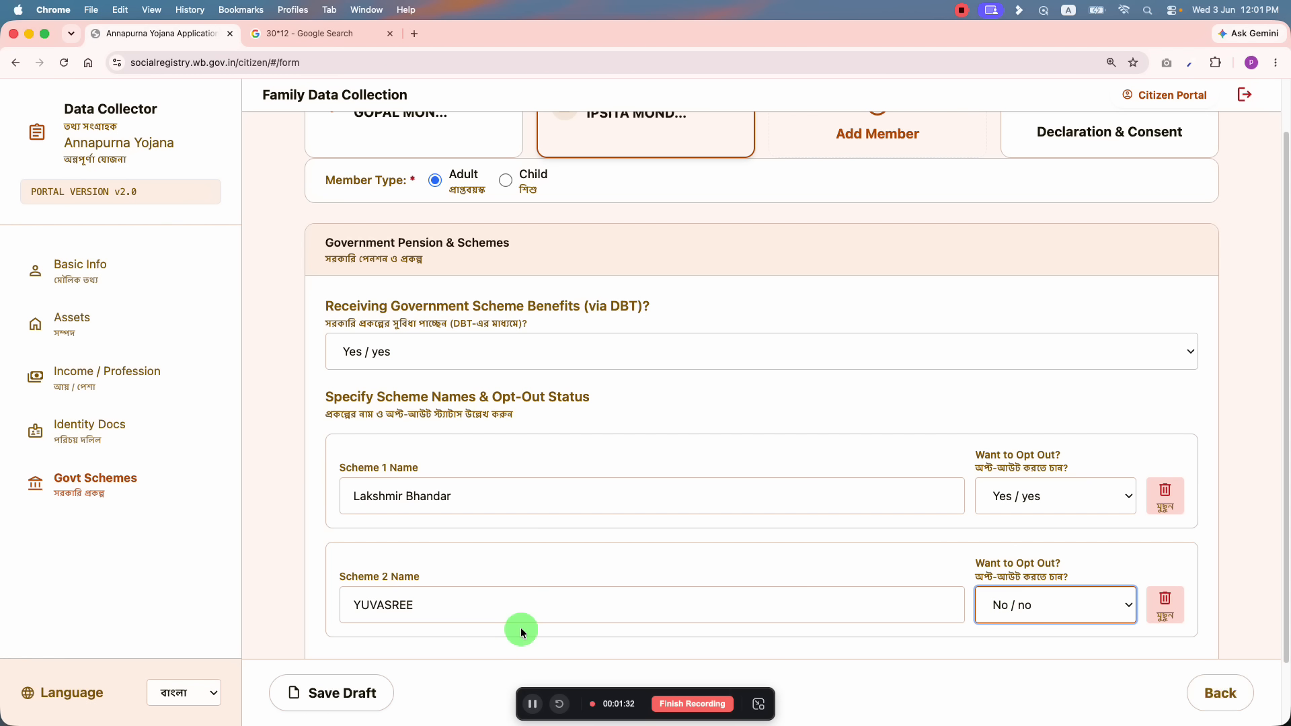
pyautogui.click(344, 693)
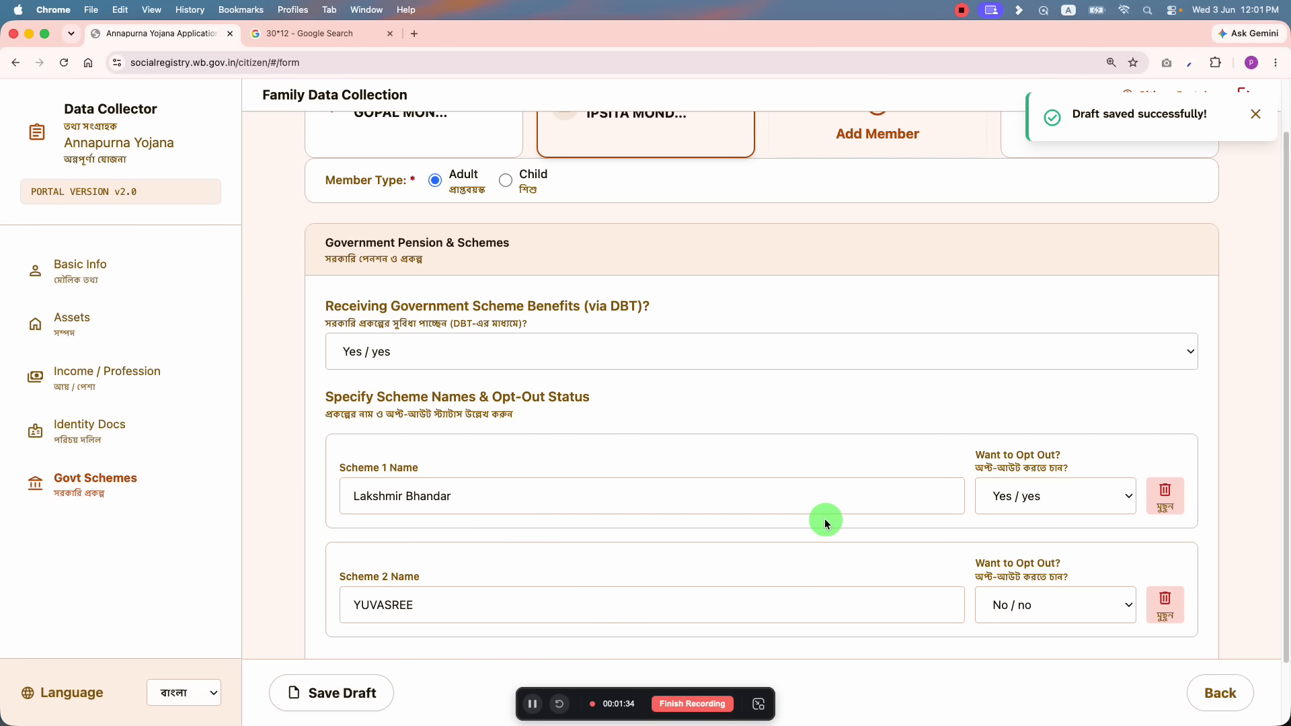
pyautogui.scroll(1, 673, 403)
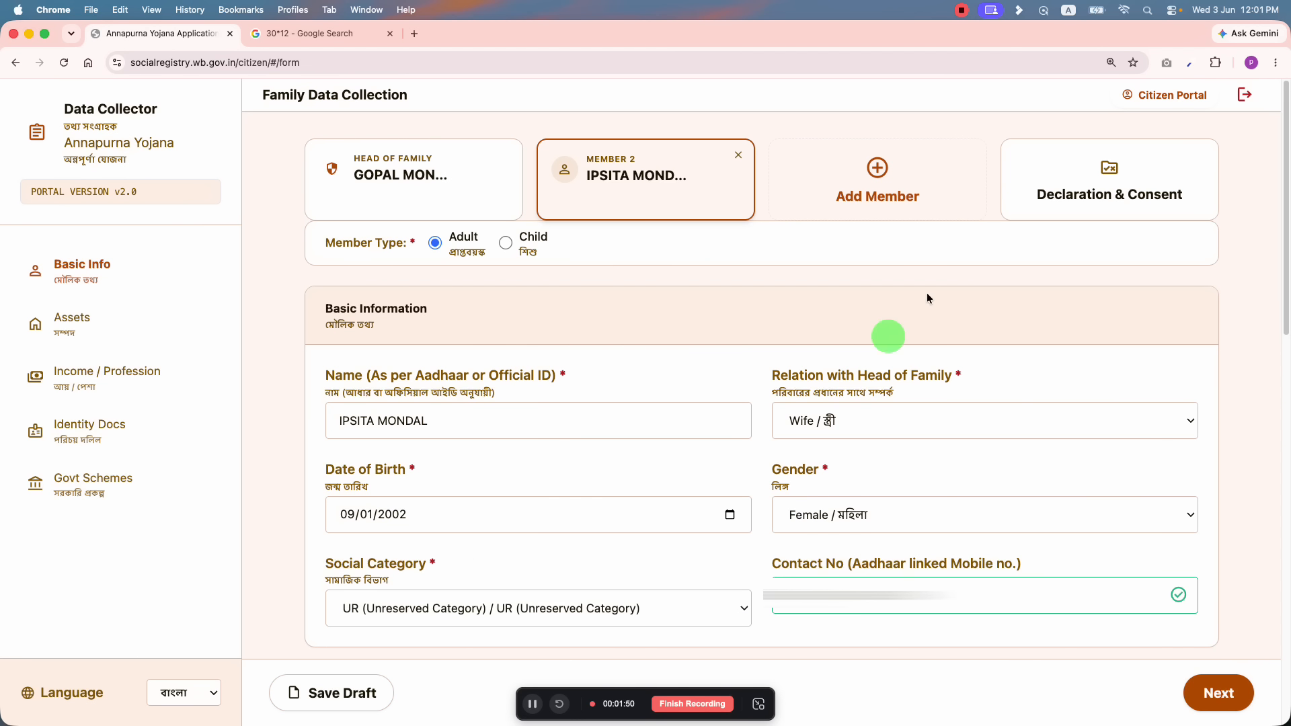
# Step: In Declaration & Consent, tick the truthfulness declaration checkbox
pyautogui.click(1009, 202)
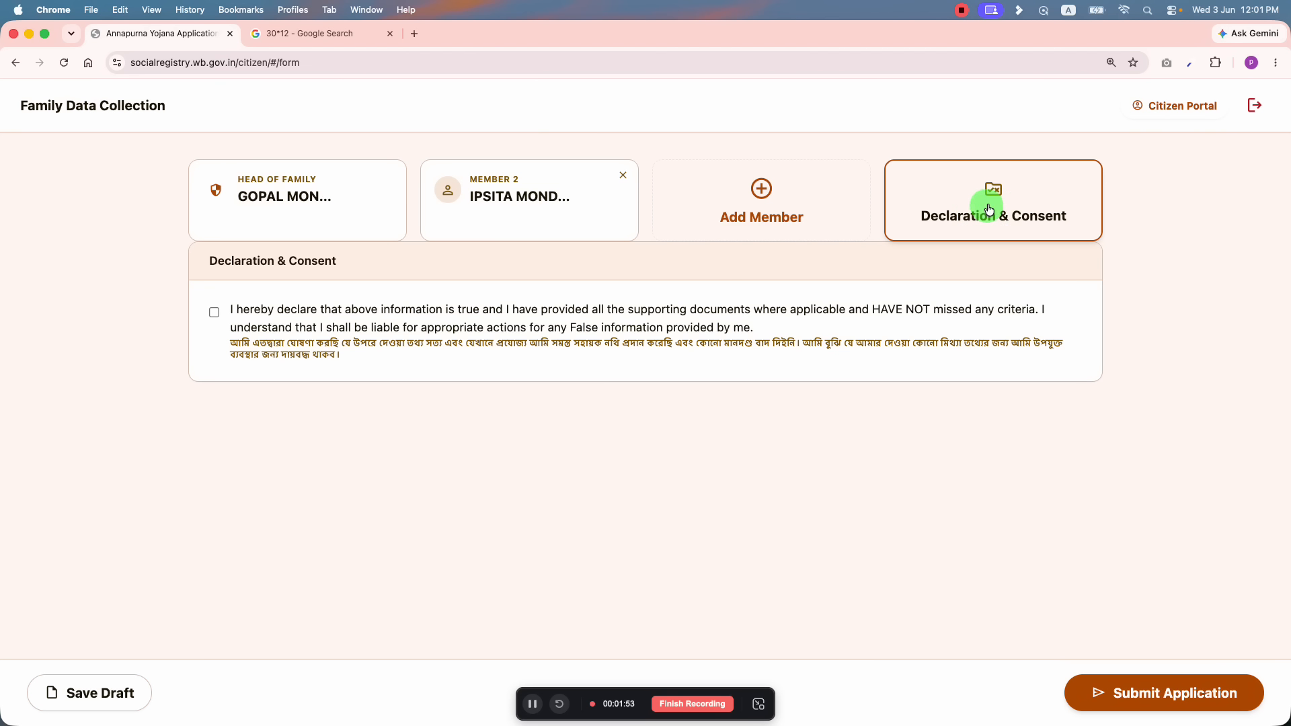
pyautogui.click(213, 312)
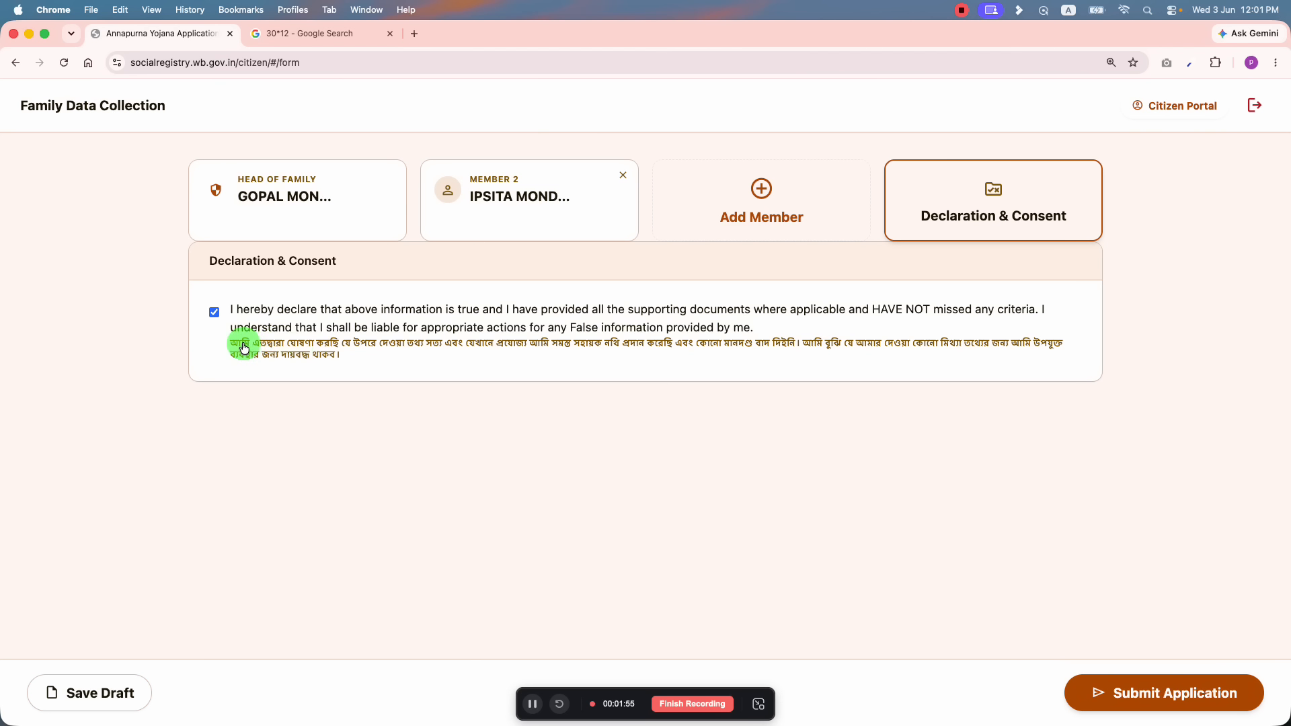
pyautogui.click(409, 350)
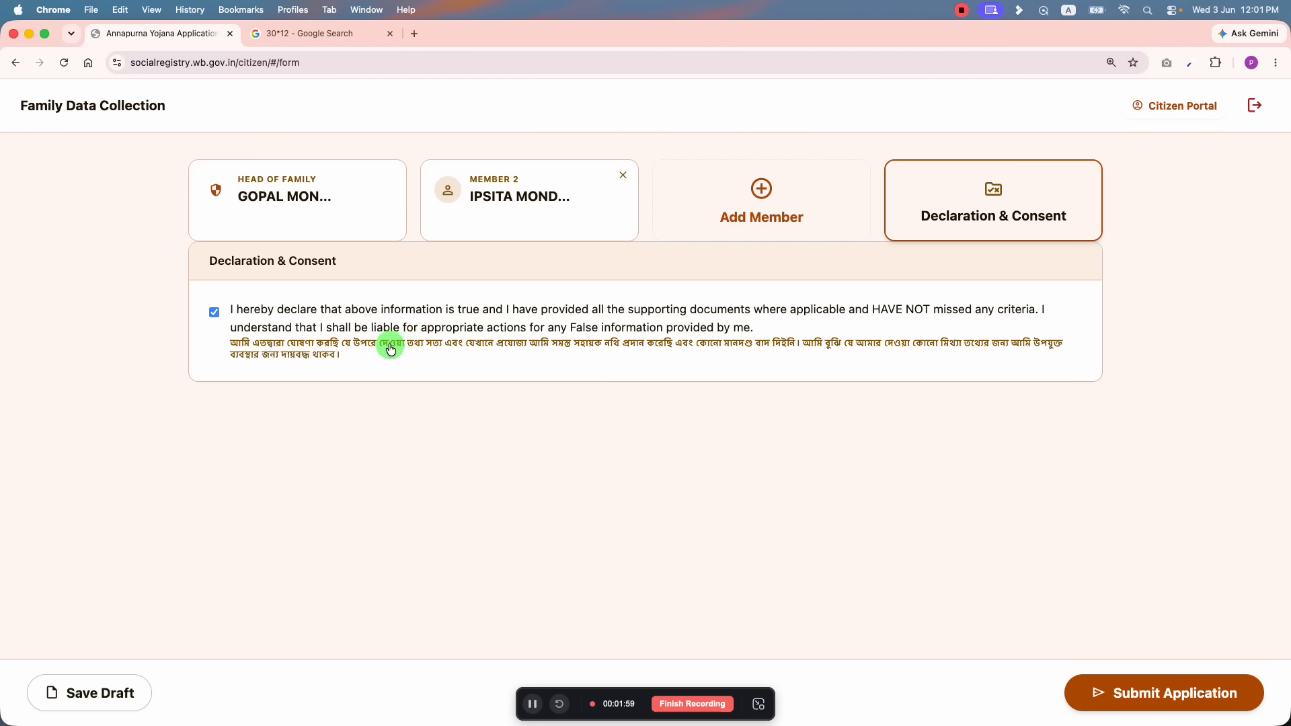
pyautogui.moveTo(476, 349); pyautogui.dragTo(659, 354)
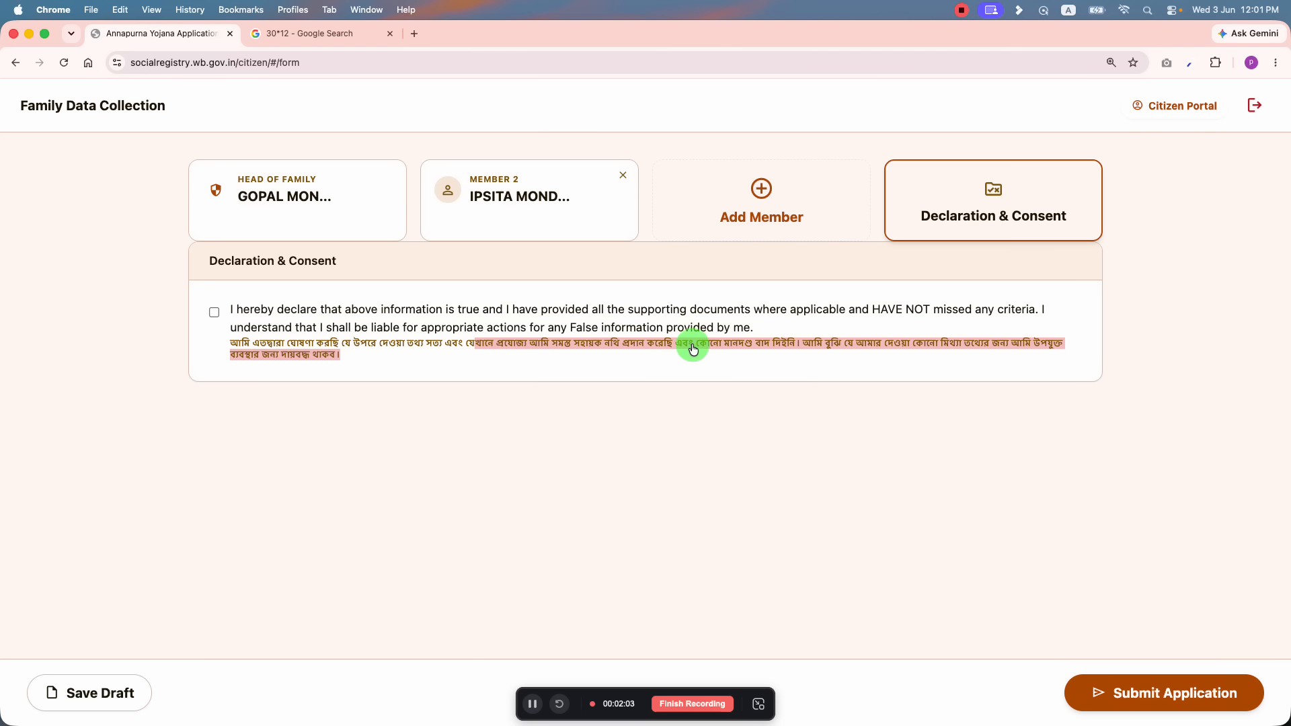
pyautogui.click(692, 349)
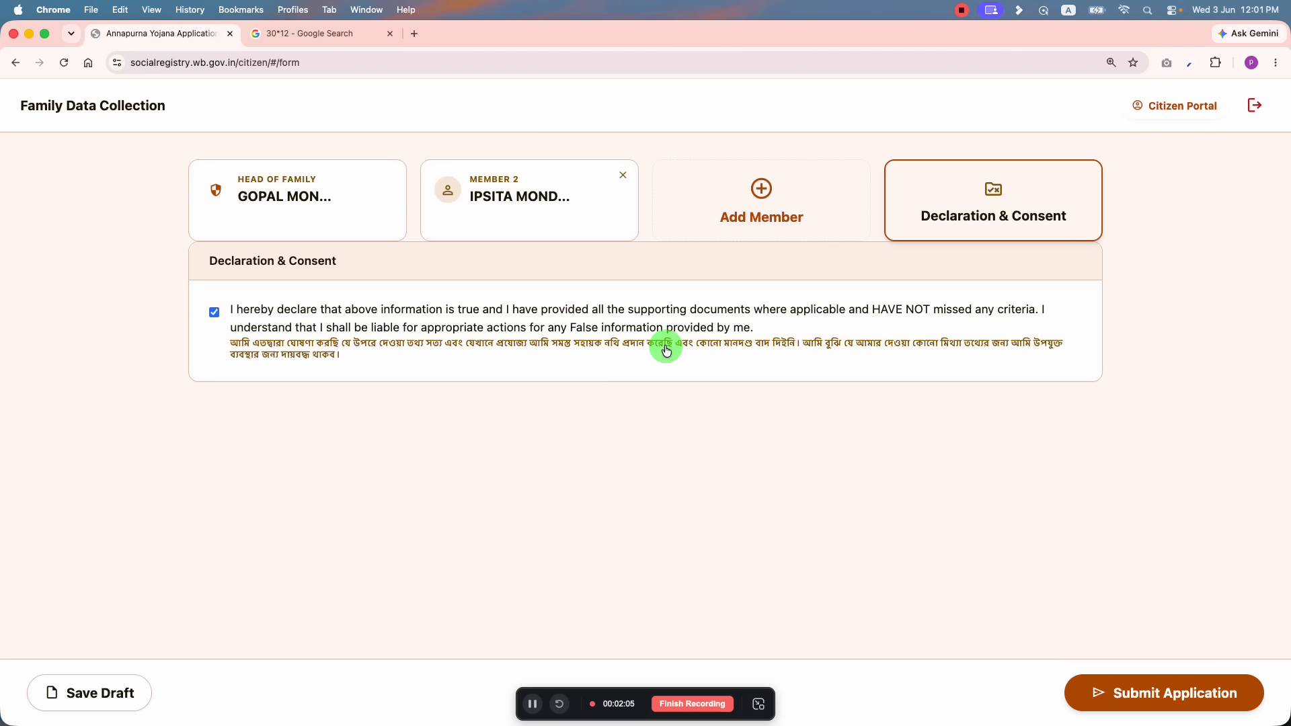